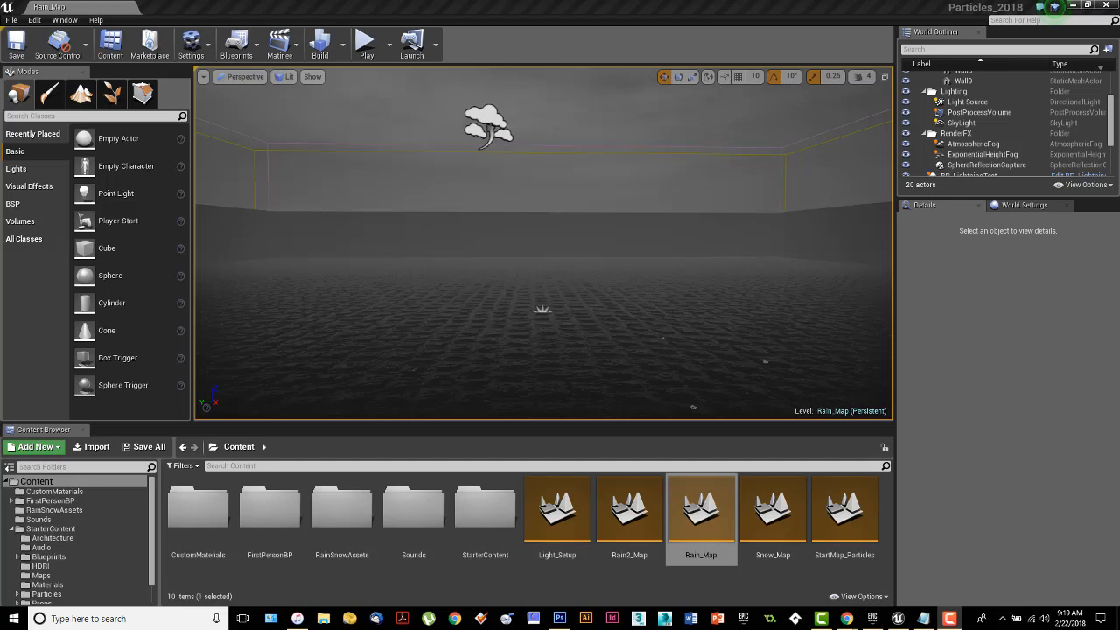
Play-test the Rain_Map level in the viewport to look at the rain effect, and end the play session.
{"action": "left_click", "coordinate": [621, 335]}
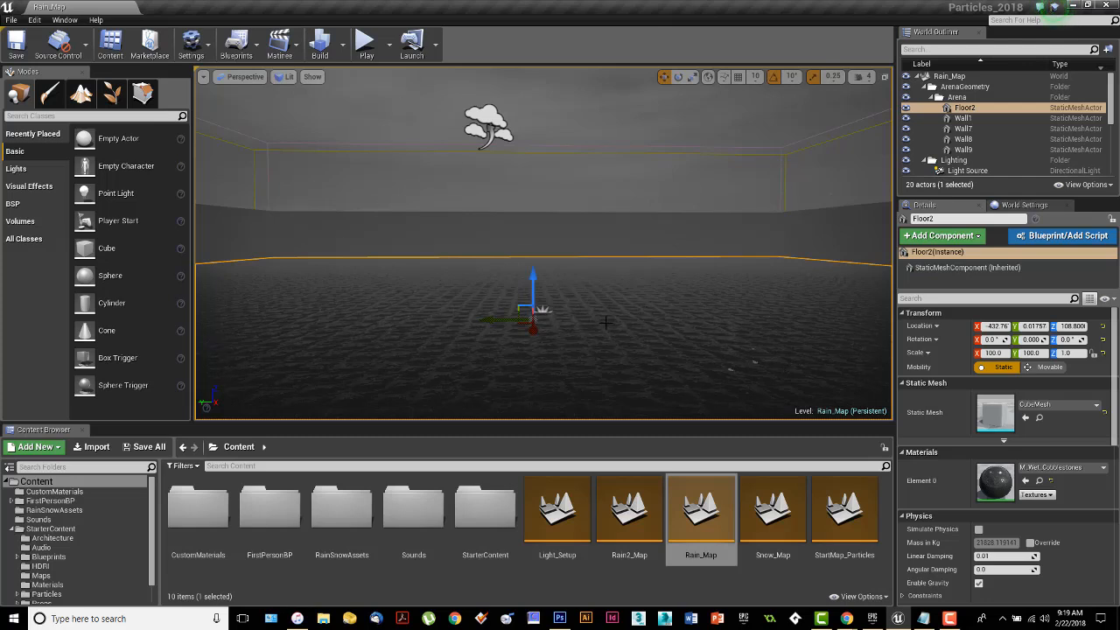
{"action": "left_click", "coordinate": [367, 52]}
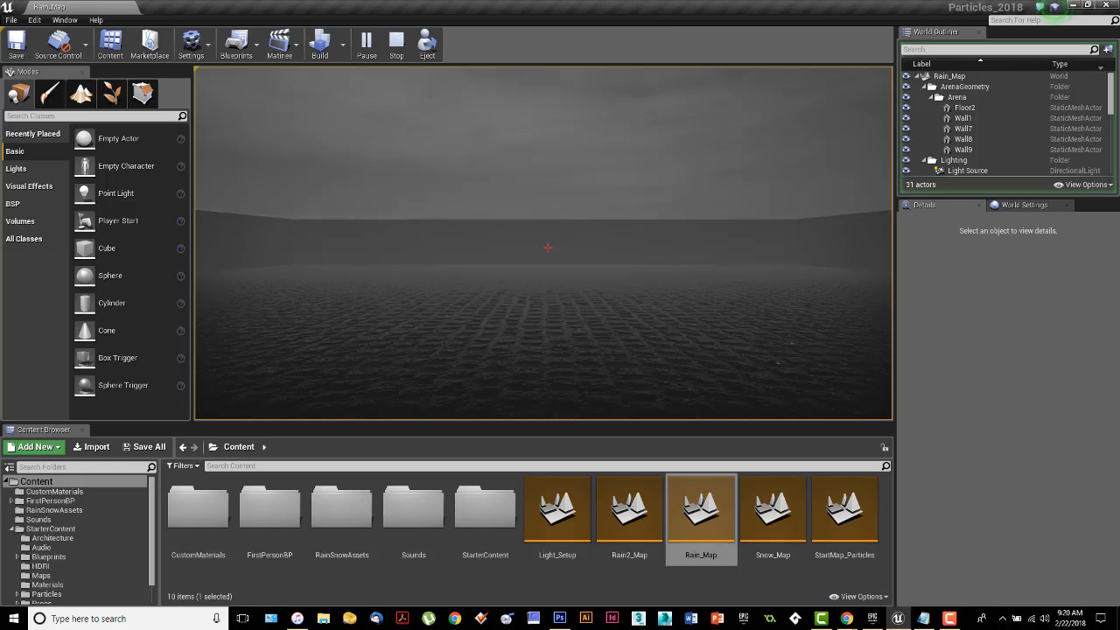
{"action": "left_click", "coordinate": [595, 227]}
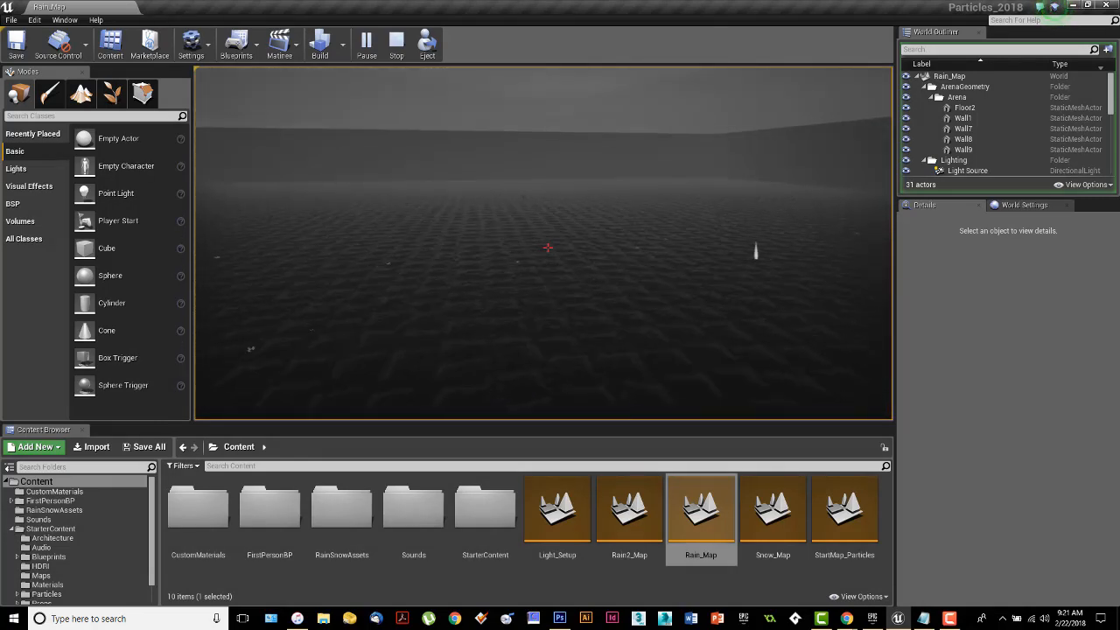
{"action": "key", "text": "Escape"}
Select the PS_Raindrops emitter among the level's actors.
{"action": "right_click_drag", "start_coordinate": [717, 180], "coordinate": [742, 151]}
{"action": "right_click_drag", "start_coordinate": [888, 98], "coordinate": [853, 132]}
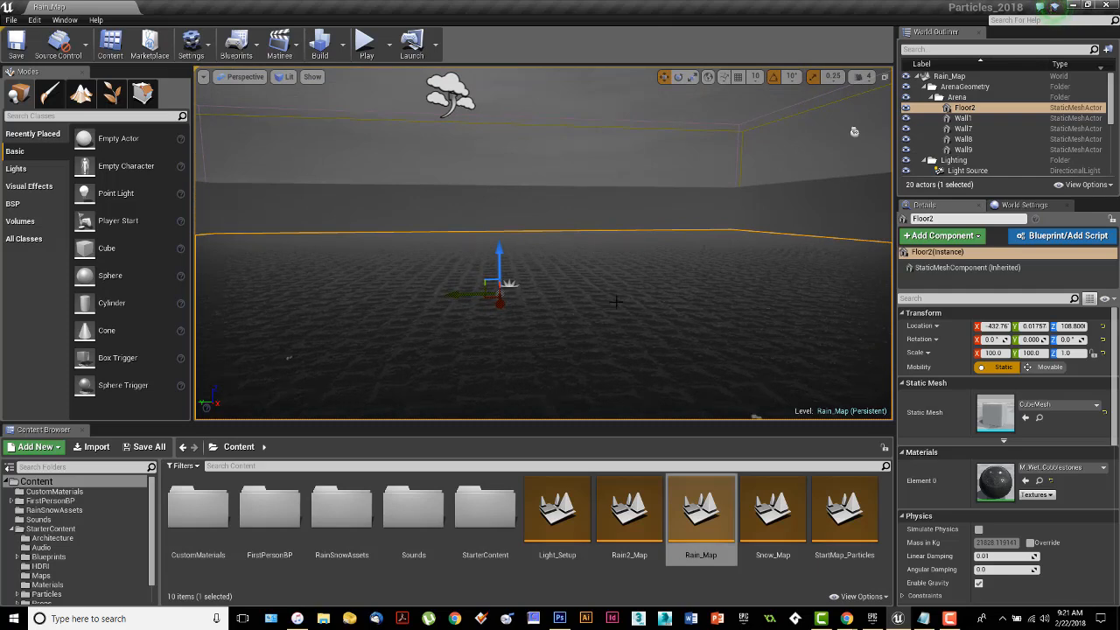
{"action": "mouse_move", "coordinate": [854, 131]}
{"action": "right_mouse_down"}
{"action": "mouse_move", "coordinate": [850, 84]}
{"action": "mouse_move", "coordinate": [664, 140]}
{"action": "mouse_move", "coordinate": [586, 180]}
{"action": "mouse_move", "coordinate": [534, 96]}
{"action": "mouse_move", "coordinate": [665, 78]}
{"action": "mouse_move", "coordinate": [761, 92]}
{"action": "mouse_move", "coordinate": [853, 137]}
{"action": "right_mouse_up"}
{"action": "right_click_drag", "start_coordinate": [684, 364], "coordinate": [844, 125]}
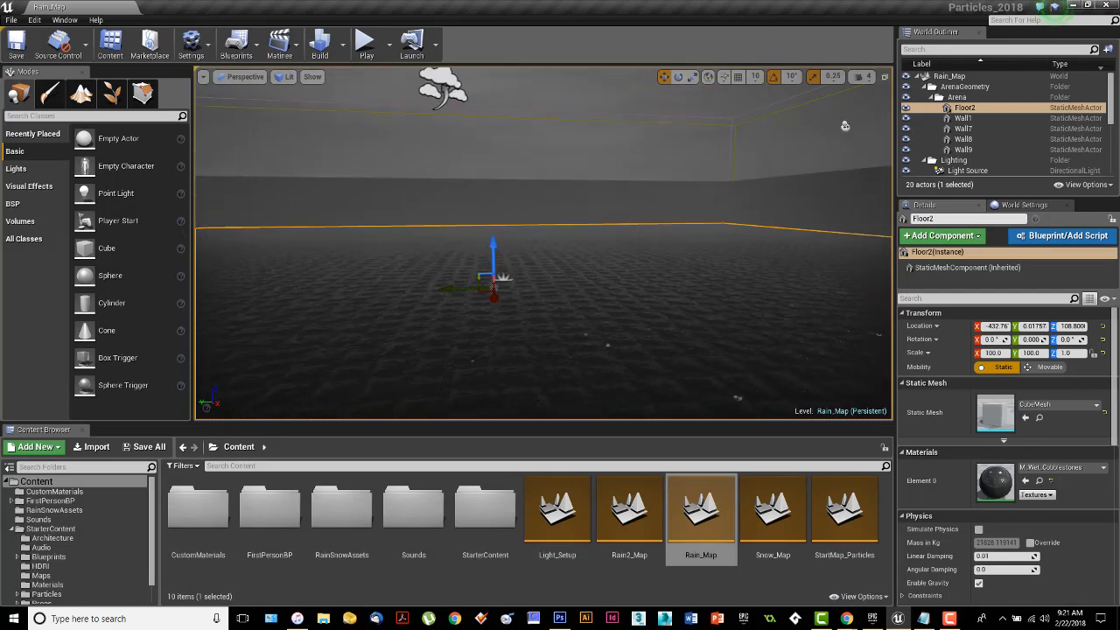
{"action": "right_click_drag", "start_coordinate": [542, 350], "coordinate": [617, 351]}
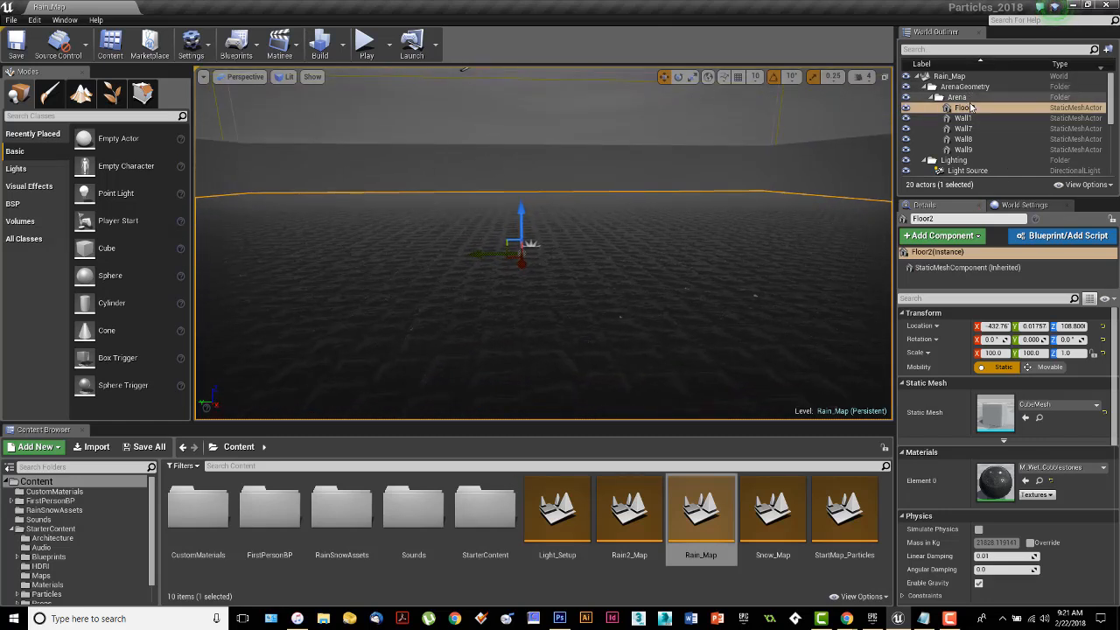
{"action": "scroll", "coordinate": [984, 123], "scroll_direction": "down", "scroll_amount": 2}
{"action": "scroll", "coordinate": [992, 133], "scroll_direction": "down", "scroll_amount": 5}
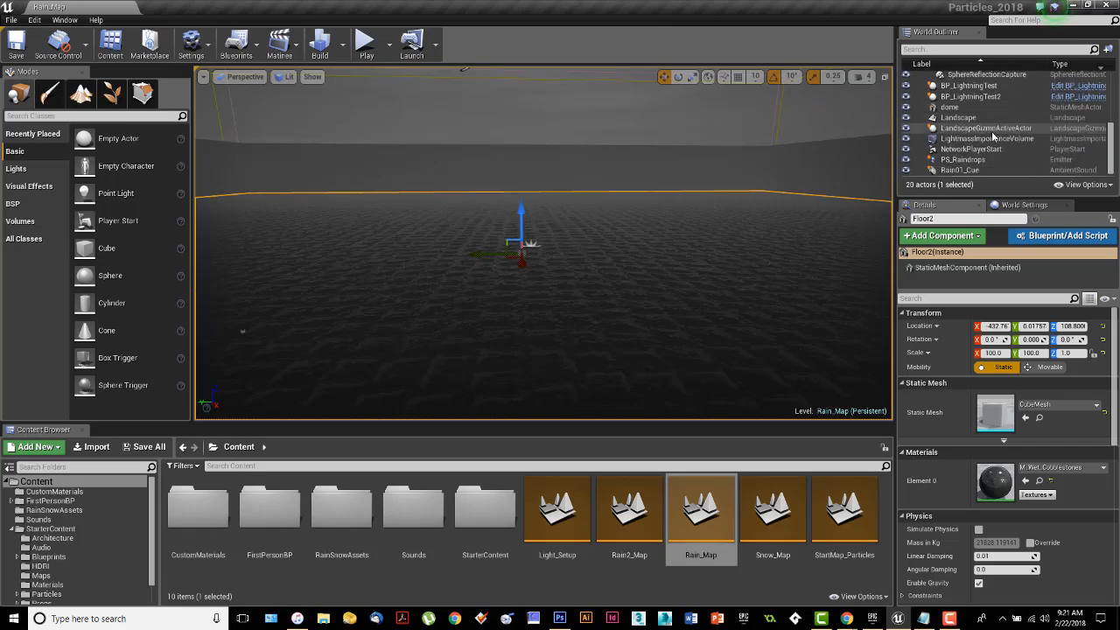
{"action": "left_click", "coordinate": [993, 160]}
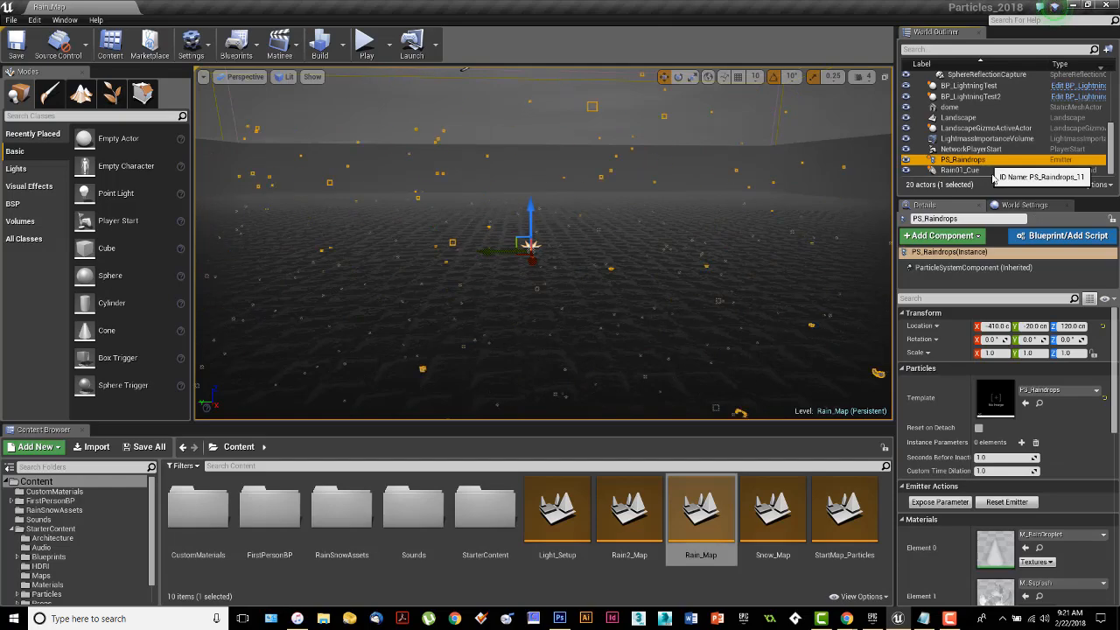
Move the PS_Raindrops emitter along its X axis to about -160.4.
{"action": "right_click_drag", "start_coordinate": [720, 239], "coordinate": [702, 229]}
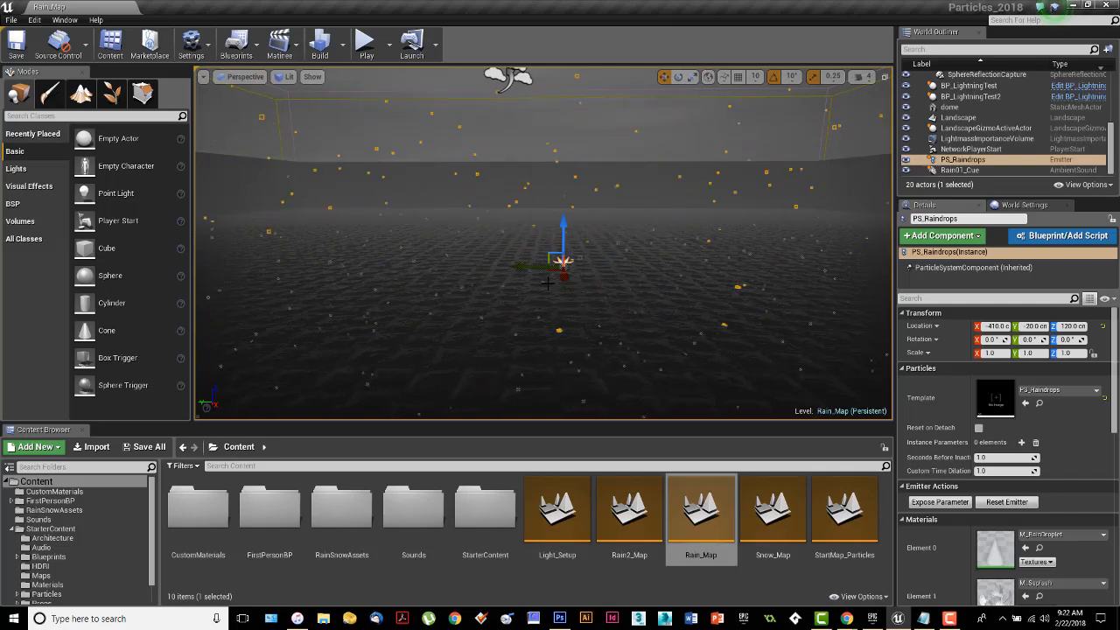
{"action": "right_click_drag", "start_coordinate": [548, 283], "coordinate": [525, 367]}
{"action": "left_click_drag", "start_coordinate": [576, 209], "coordinate": [573, 395]}
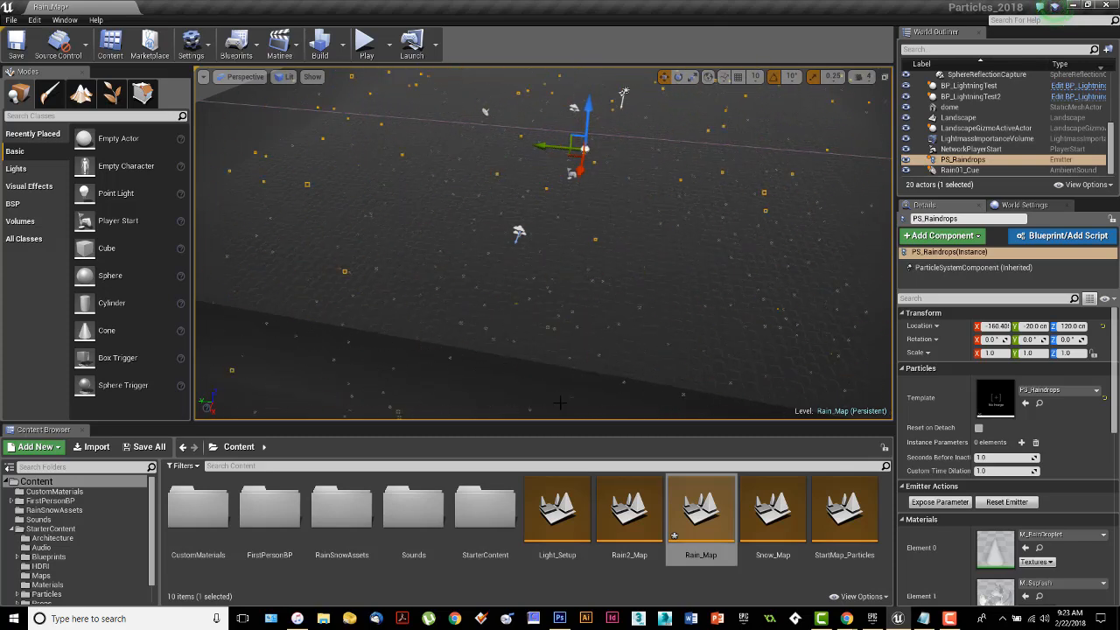
Examine the rain's coverage of the walled arena from high above and from near the floor.
{"action": "key", "text": "s"}
{"action": "right_click_drag", "start_coordinate": [560, 403], "coordinate": [573, 356]}
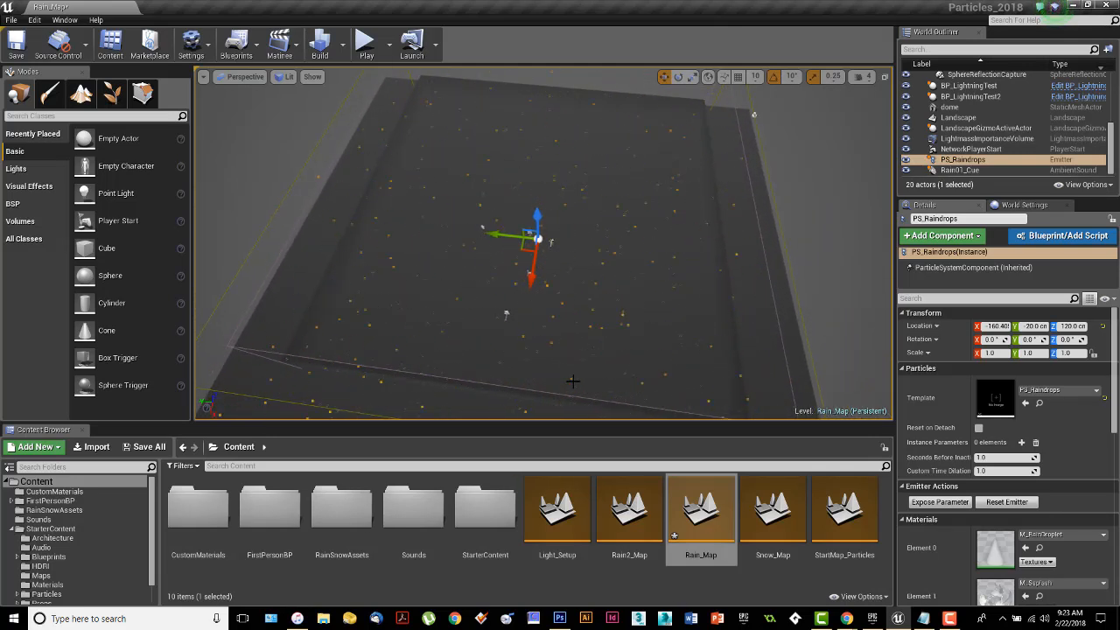
{"action": "key", "text": "w"}
{"action": "right_click_drag", "start_coordinate": [574, 355], "coordinate": [567, 273]}
{"action": "key", "text": "w"}
{"action": "key", "text": "w"}
{"action": "right_click_drag", "start_coordinate": [637, 239], "coordinate": [642, 290]}
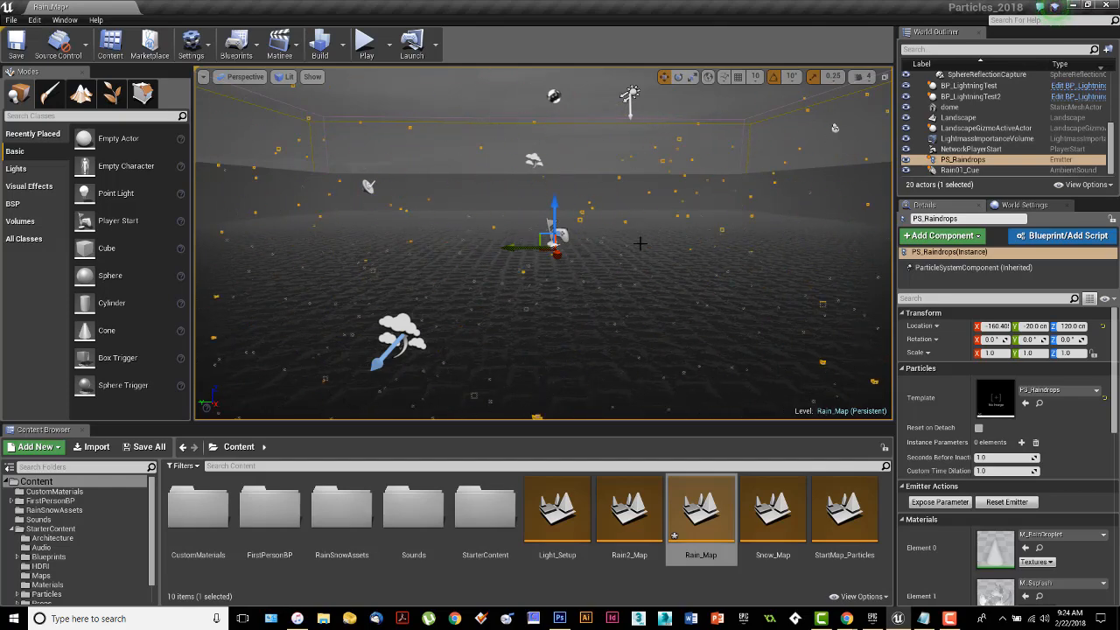
Select the Floor2 mesh to check it, and switch the selection back to the PS_Raindrops emitter.
{"action": "right_click_drag", "start_coordinate": [641, 243], "coordinate": [643, 309]}
{"action": "left_click", "coordinate": [643, 310]}
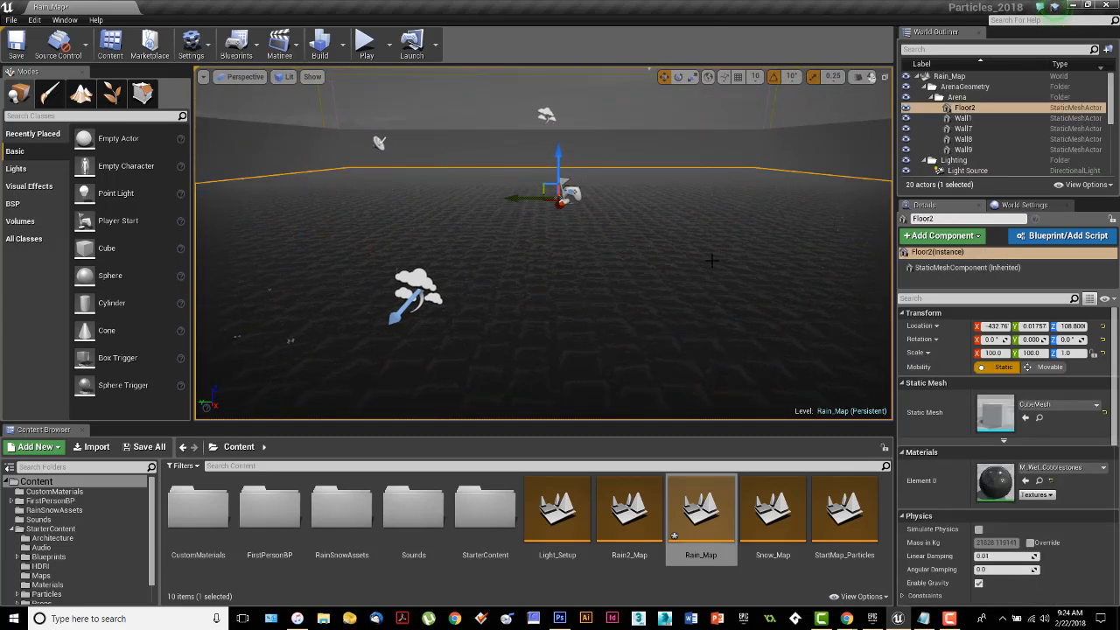
{"action": "scroll", "coordinate": [992, 148], "scroll_direction": "down", "scroll_amount": 5}
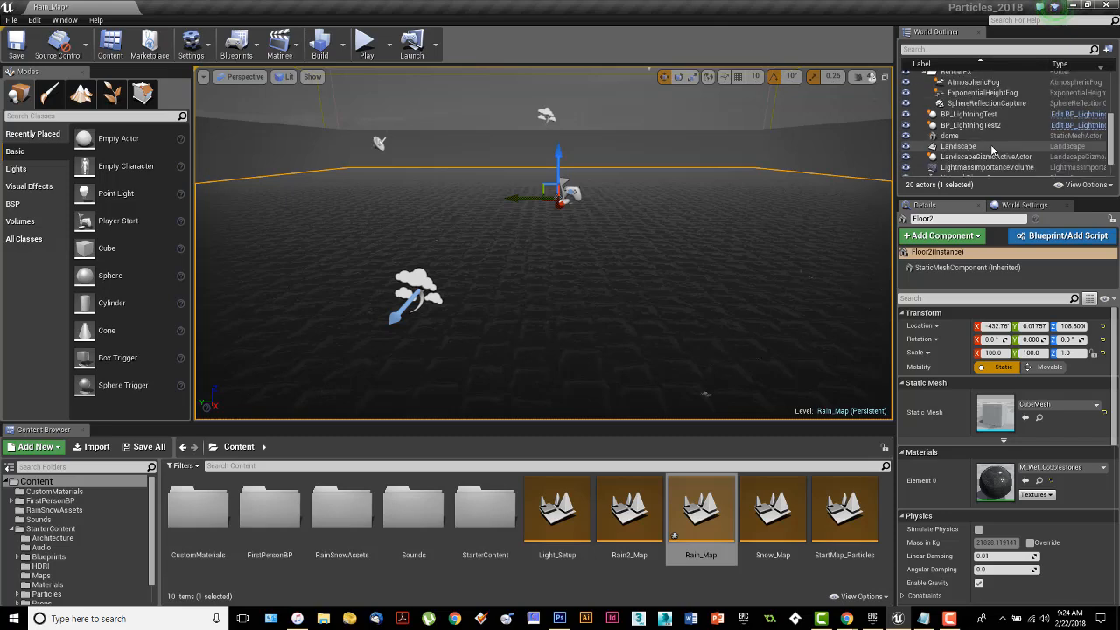
{"action": "scroll", "coordinate": [992, 149], "scroll_direction": "down", "scroll_amount": 2}
{"action": "left_click", "coordinate": [962, 160]}
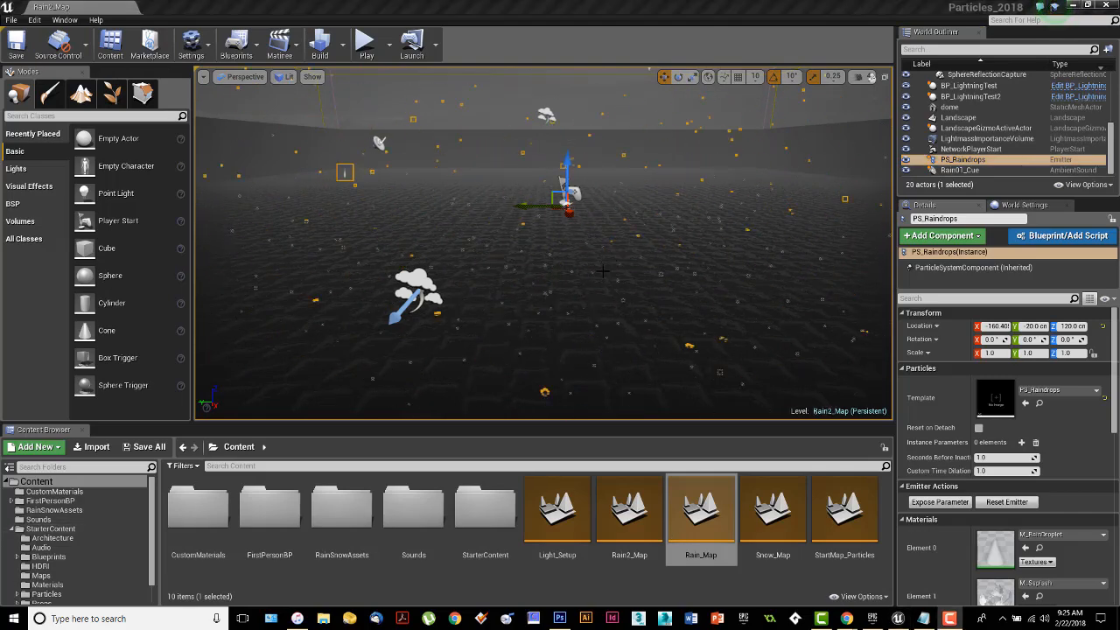
Open the Rain2_Map level, discarding the unsaved changes to the custom materials and textures.
{"action": "right_click_drag", "start_coordinate": [603, 271], "coordinate": [603, 302]}
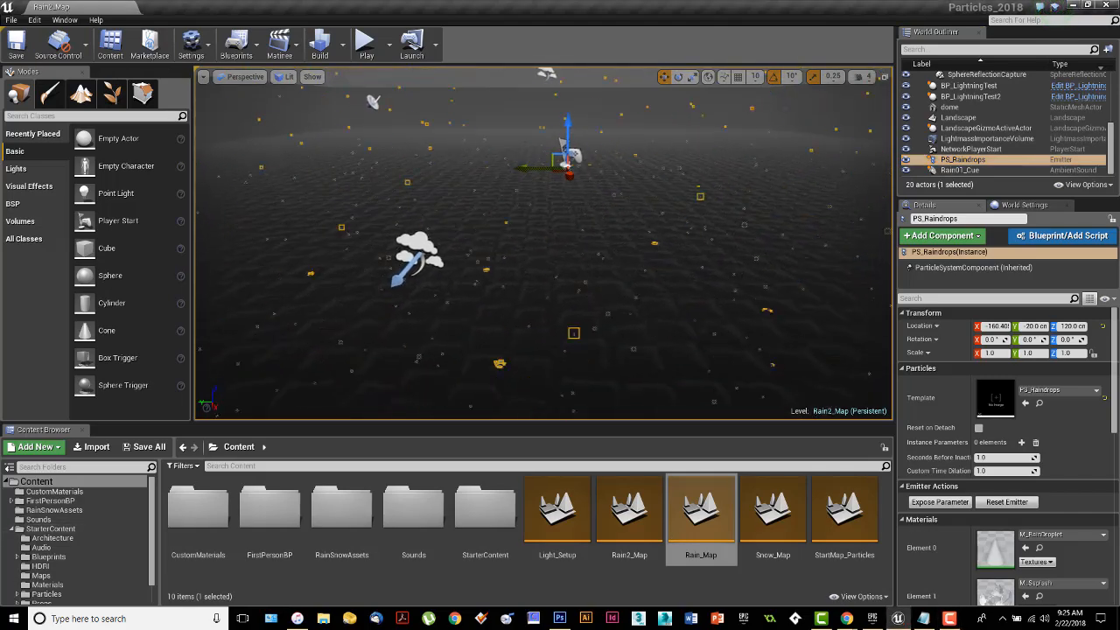
{"action": "double_click", "coordinate": [618, 558]}
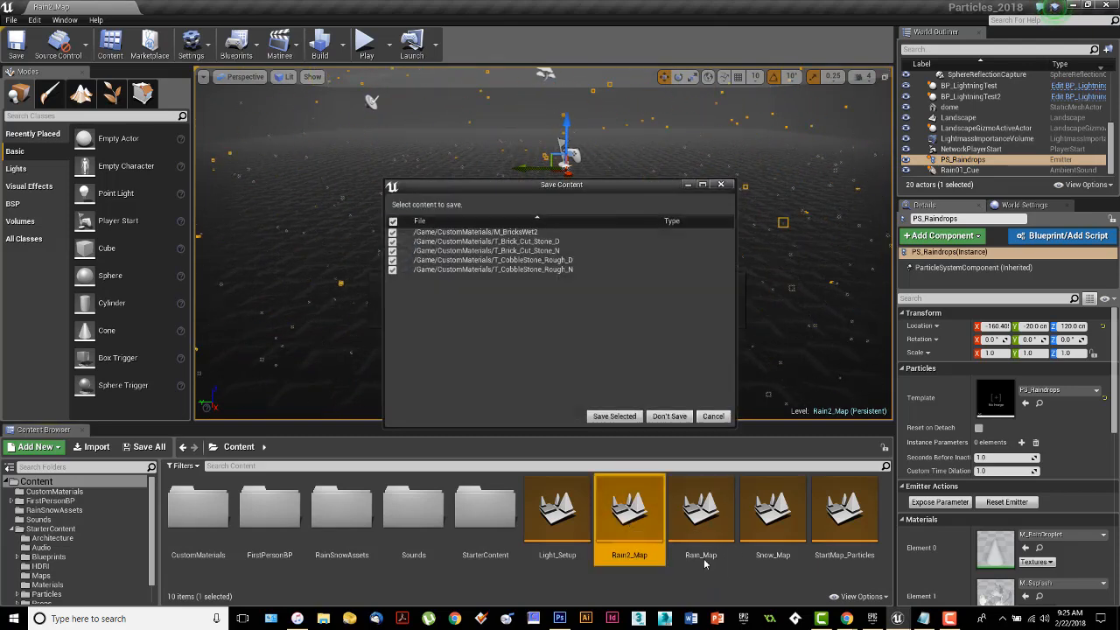
{"action": "left_click", "coordinate": [669, 416]}
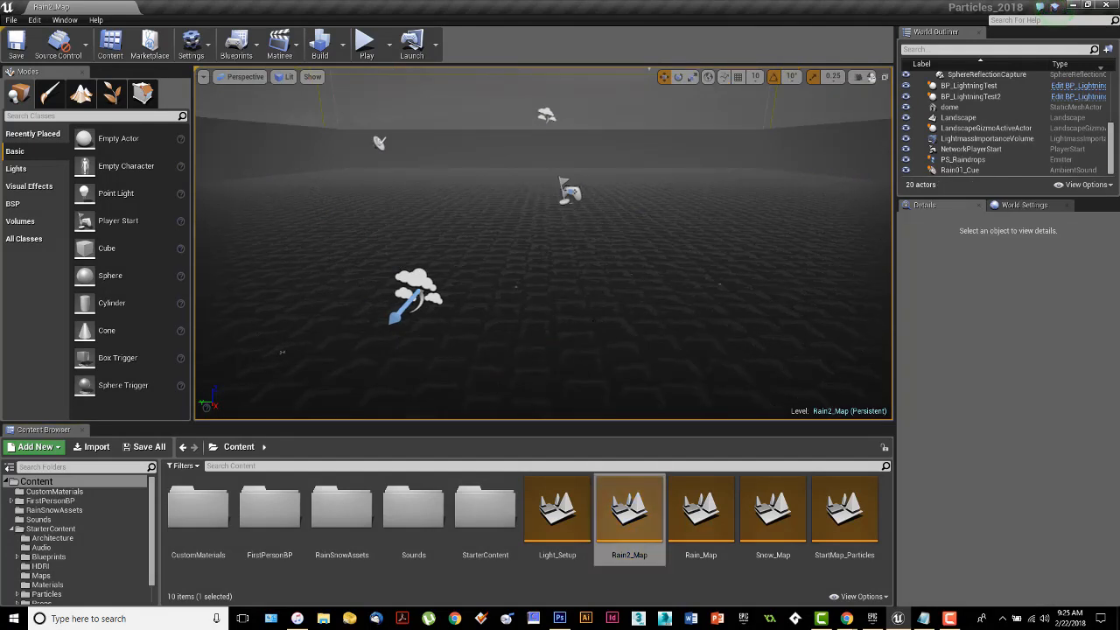
{"action": "right_click_drag", "start_coordinate": [542, 244], "coordinate": [549, 220]}
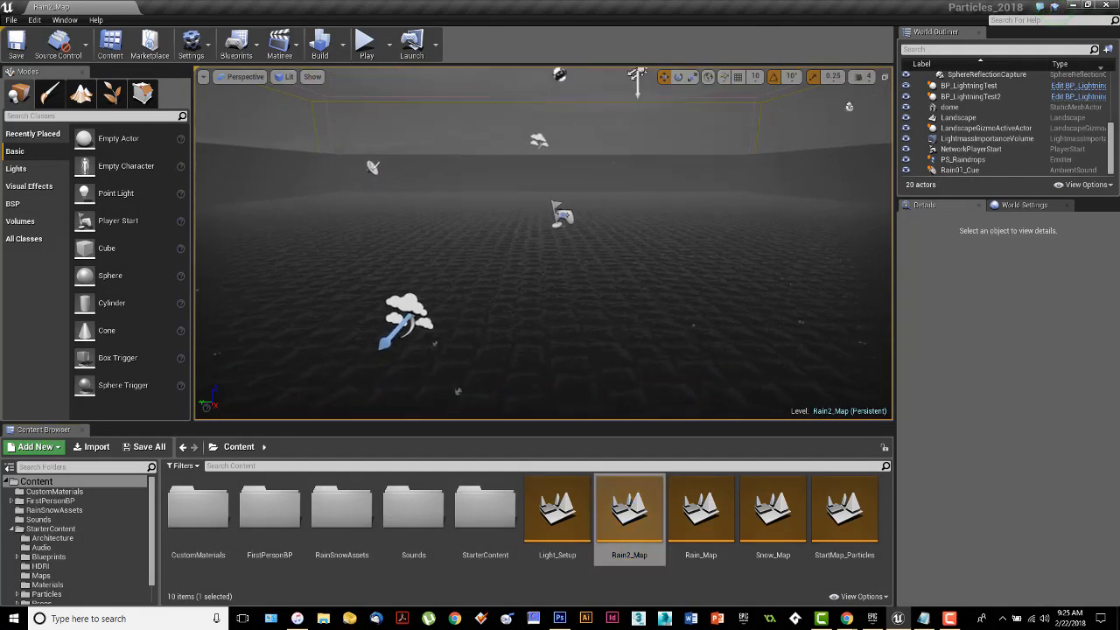
Delete the PS_Raindrops emitter from the Rain2_Map level.
{"action": "left_click", "coordinate": [967, 160]}
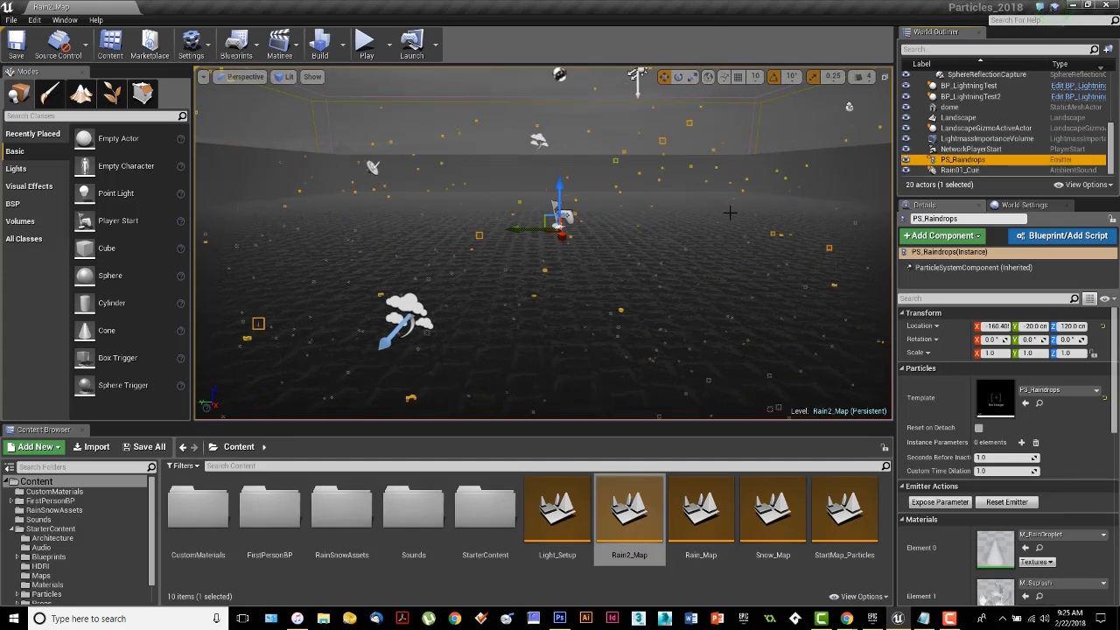
{"action": "key", "text": "Delete"}
{"action": "right_click_drag", "start_coordinate": [624, 240], "coordinate": [642, 259]}
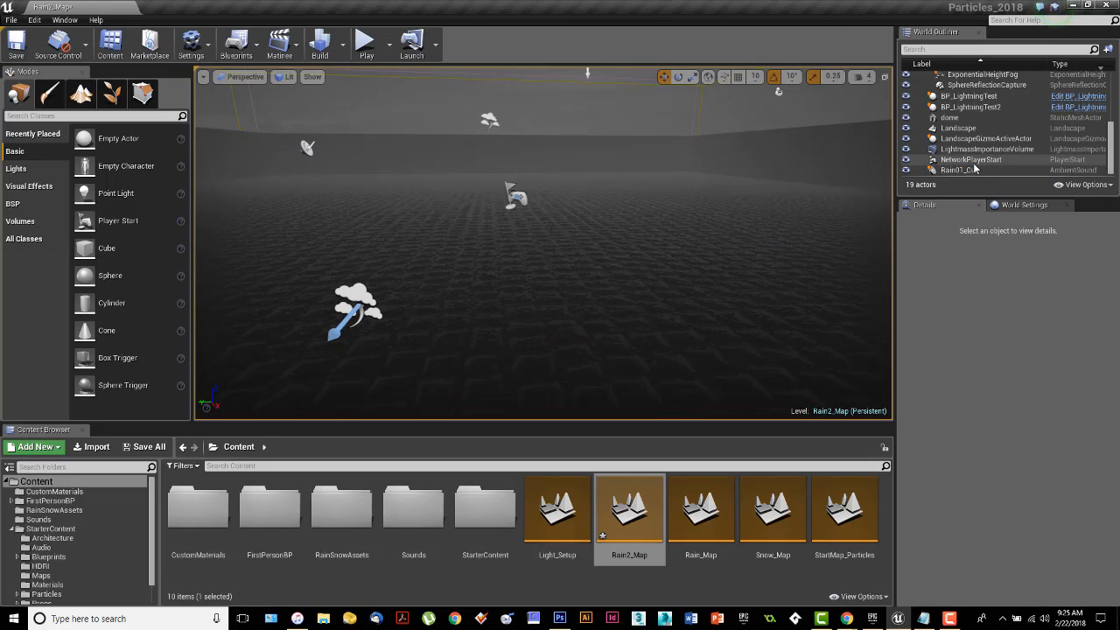
Toggle the visibility of the dome mesh and examine the cloudy sky above the arena.
{"action": "scroll", "coordinate": [974, 168], "scroll_direction": "up", "scroll_amount": 2}
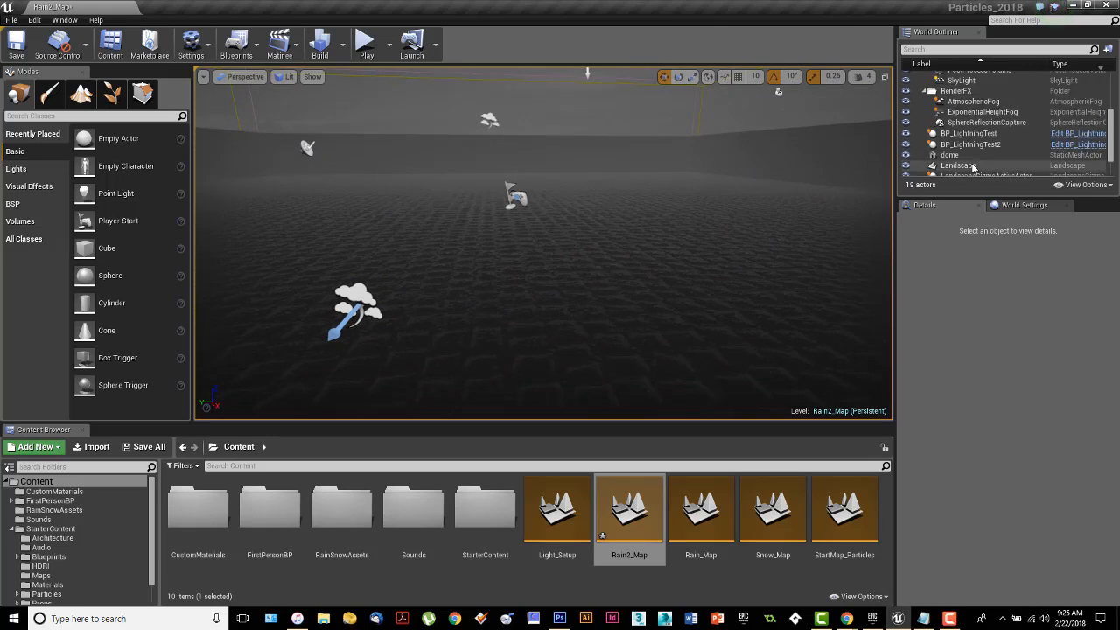
{"action": "left_click", "coordinate": [906, 156]}
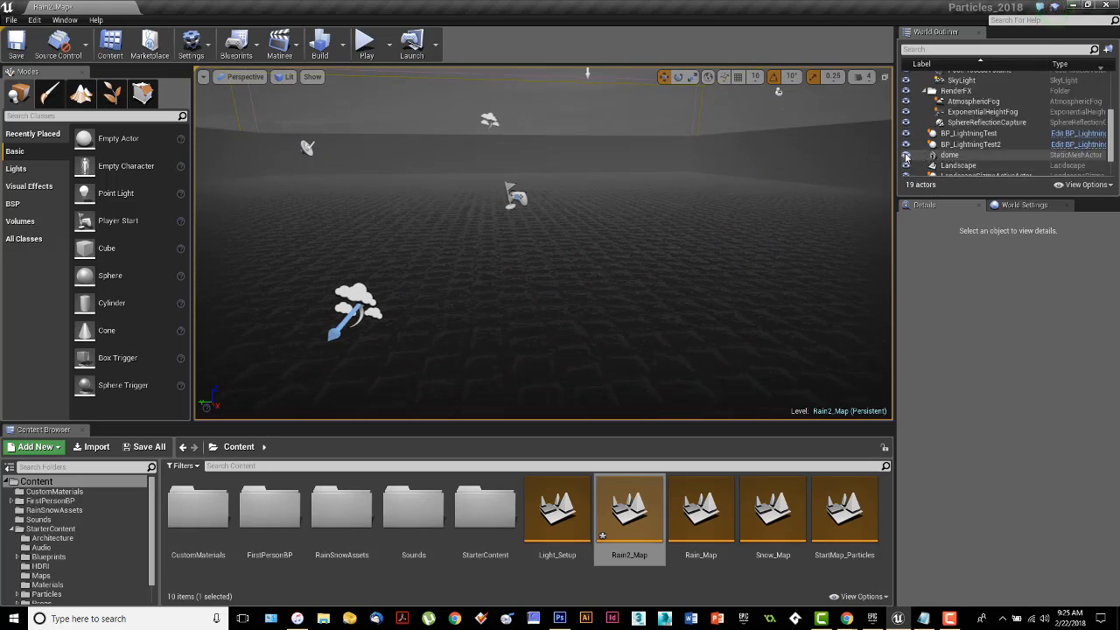
{"action": "right_click_drag", "start_coordinate": [651, 249], "coordinate": [817, 130]}
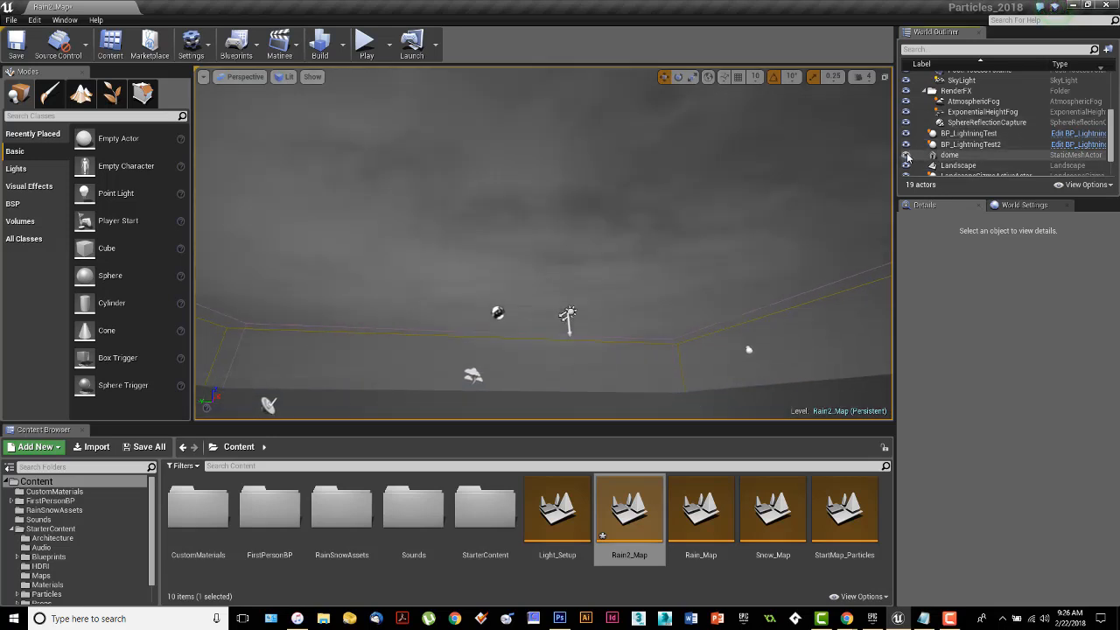
{"action": "right_click_drag", "start_coordinate": [671, 217], "coordinate": [672, 252]}
Delete the BP_LightningTest and BP_LightningTest2 lightning actors from the level.
{"action": "key", "text": "w"}
{"action": "right_click_drag", "start_coordinate": [542, 243], "coordinate": [447, 275]}
{"action": "left_click", "coordinate": [390, 259]}
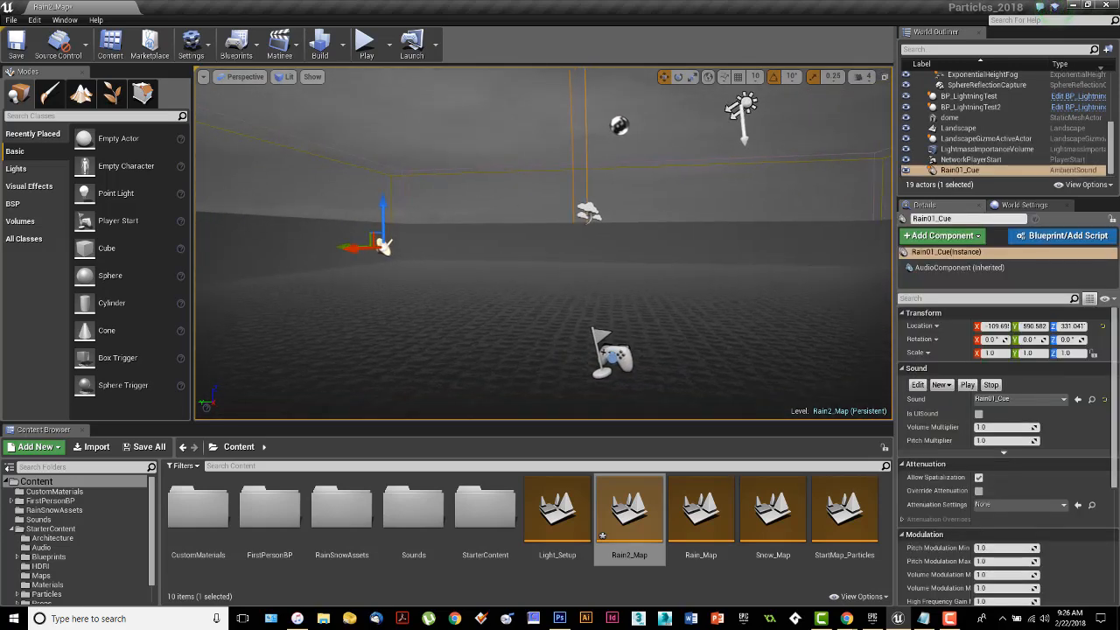
{"action": "key", "text": "f"}
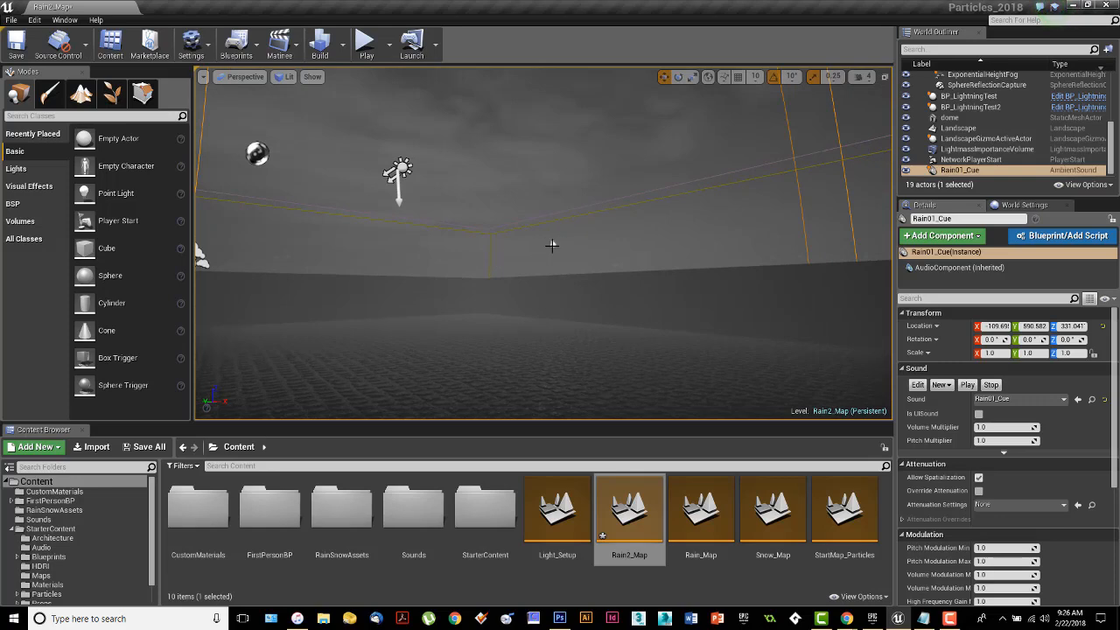
{"action": "left_click", "coordinate": [551, 244]}
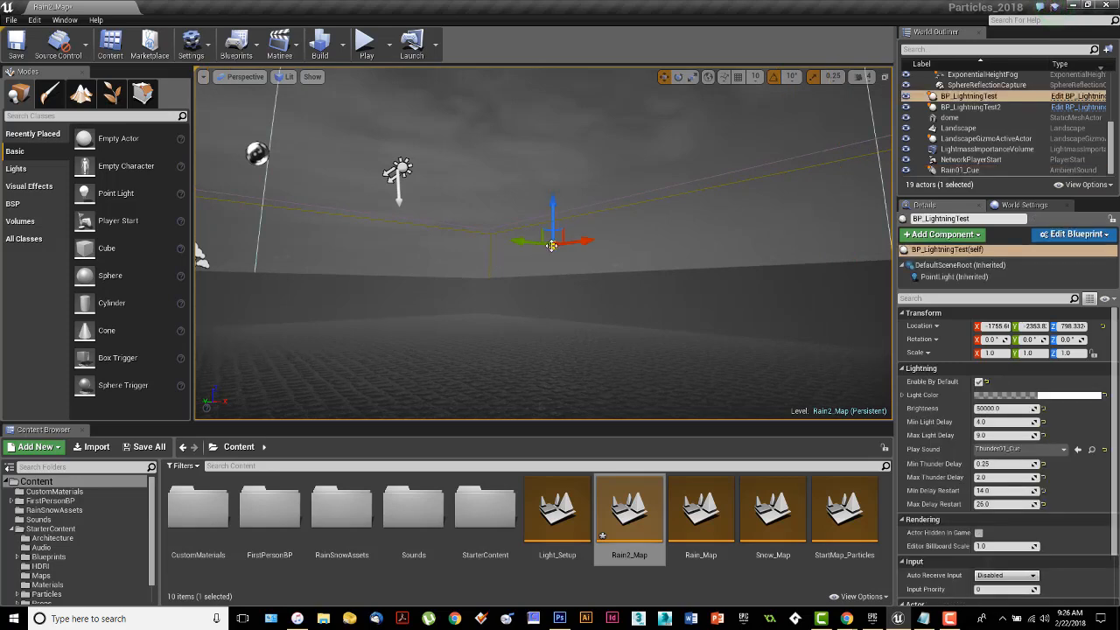
{"action": "left_click", "coordinate": [999, 107], "text": "ctrl"}
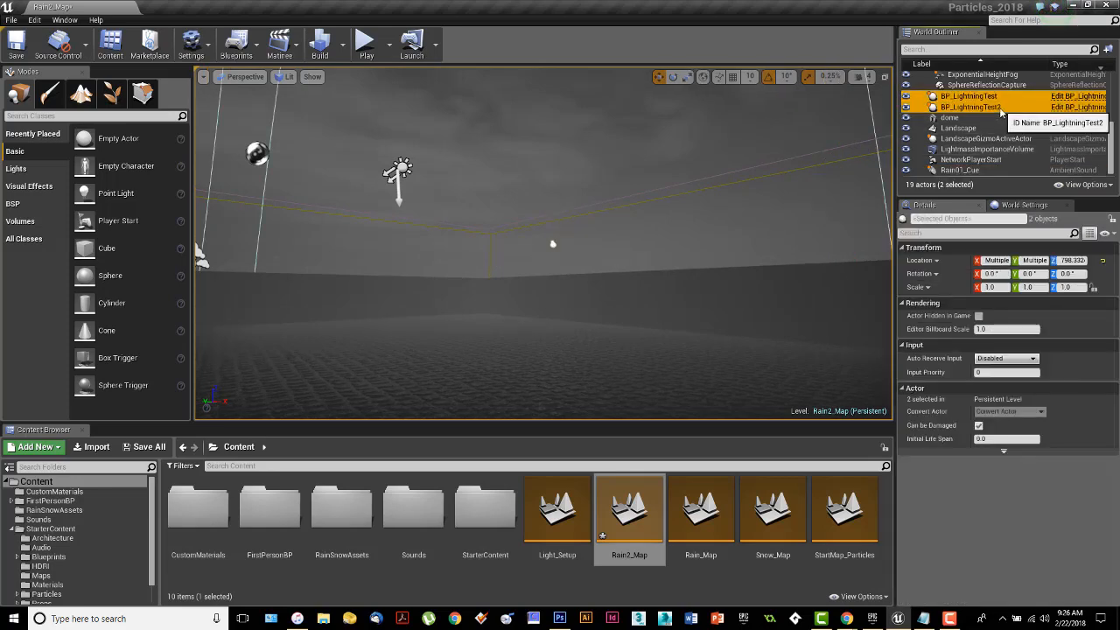
{"action": "key", "text": "Delete"}
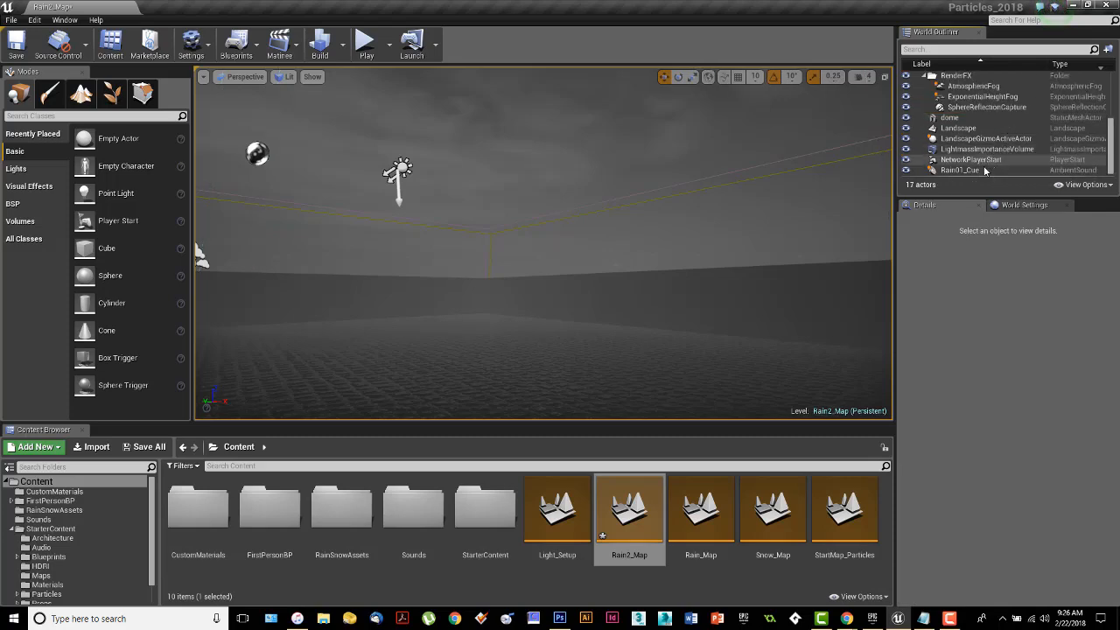
Delete the Rain01_Cue ambient sound and save the level.
{"action": "left_click", "coordinate": [981, 171]}
{"action": "key", "text": "Delete"}
{"action": "right_click_drag", "start_coordinate": [557, 248], "coordinate": [577, 258]}
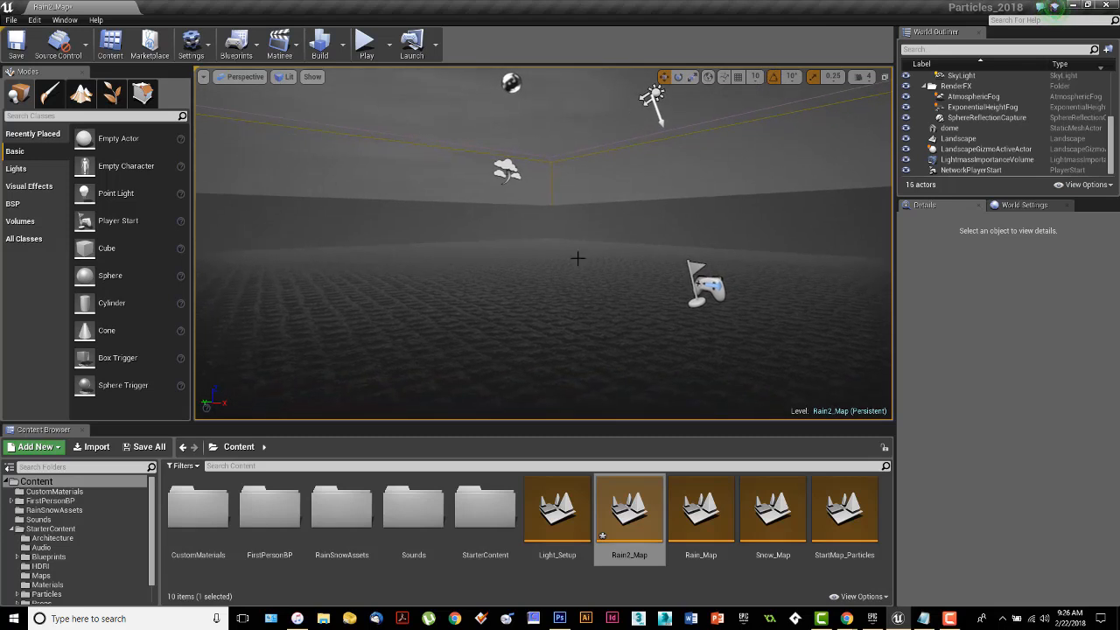
{"action": "left_click", "coordinate": [16, 44]}
Collapse the StarterContent folder, open the RainSnowAssets folder and locate the droplet texture among its assets.
{"action": "left_click", "coordinate": [11, 530]}
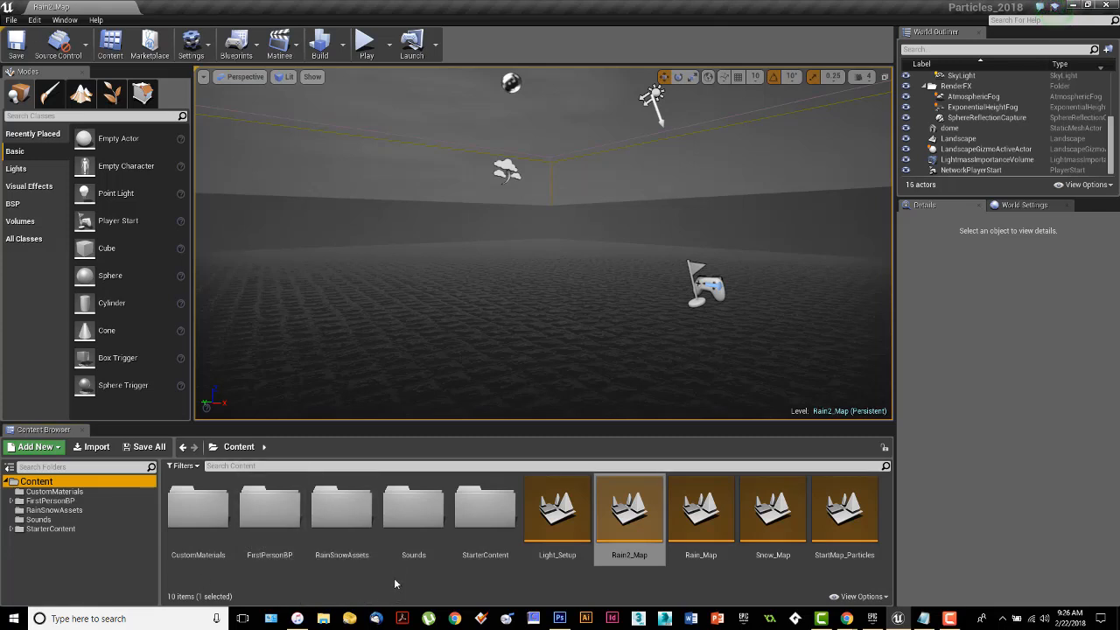
{"action": "double_click", "coordinate": [341, 512]}
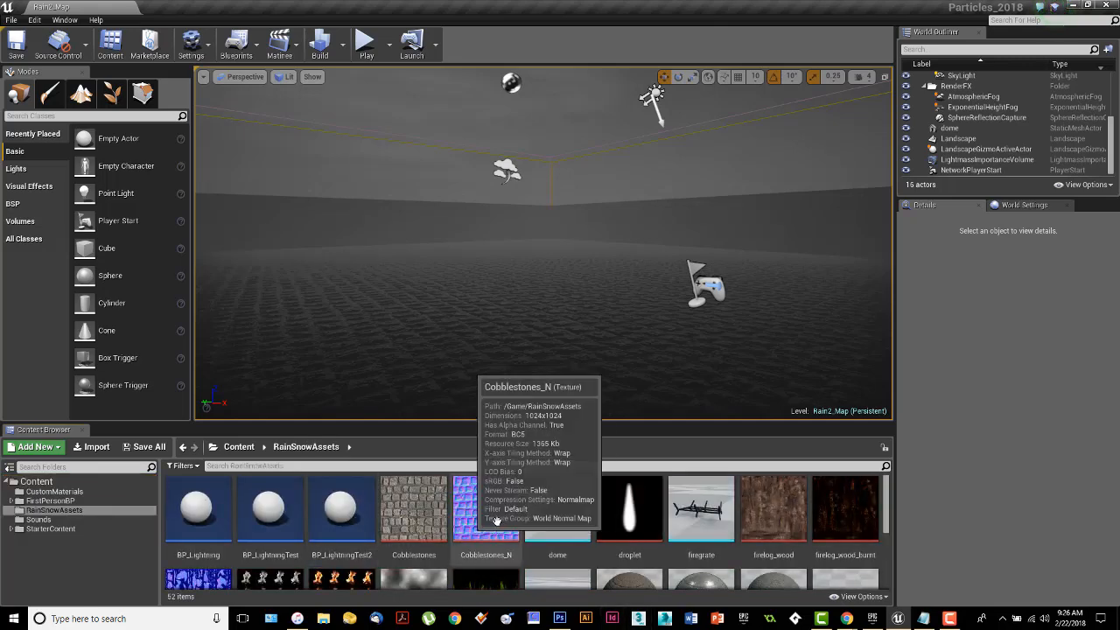
{"action": "scroll", "coordinate": [650, 526], "scroll_direction": "down", "scroll_amount": 1}
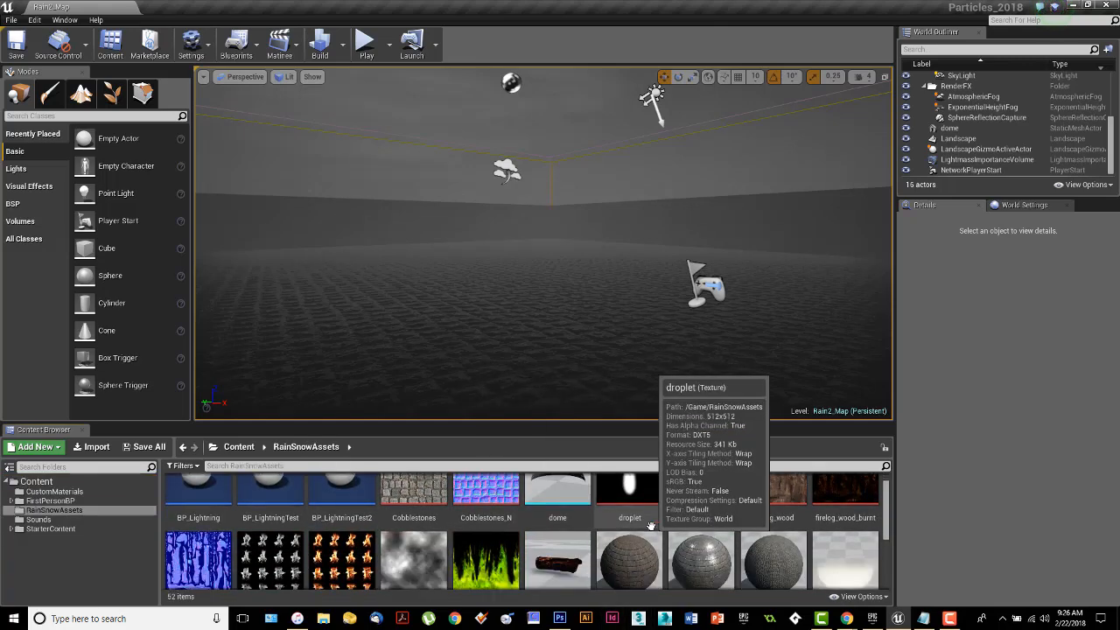
{"action": "scroll", "coordinate": [649, 525], "scroll_direction": "up", "scroll_amount": 1}
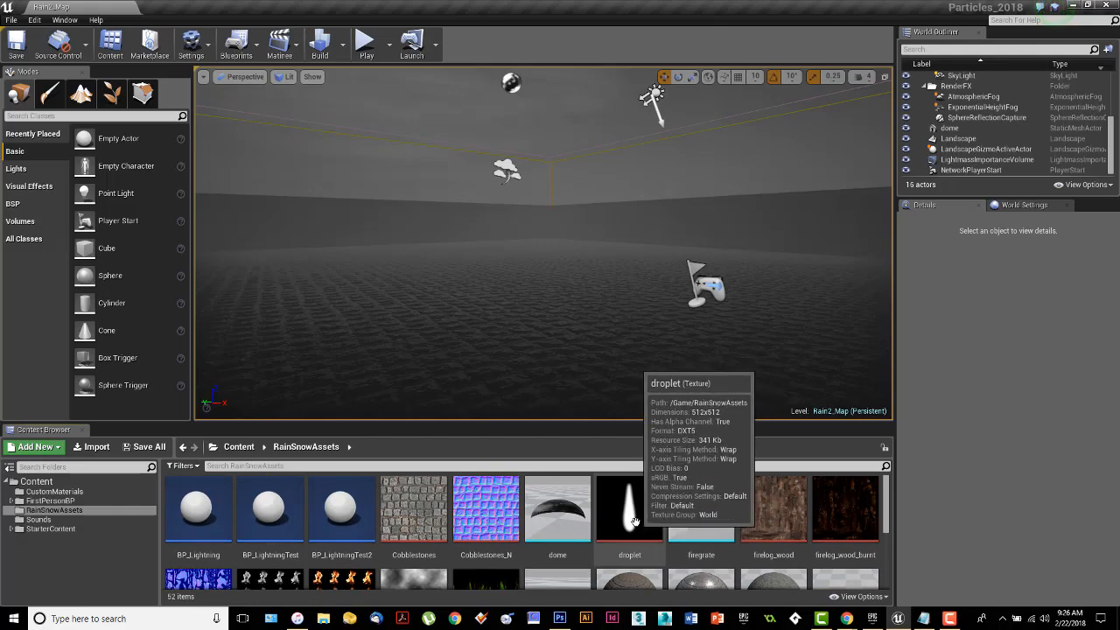
Open the droplet texture, examine its teardrop shape and transparency, and close it.
{"action": "left_click", "coordinate": [637, 524]}
{"action": "scroll", "coordinate": [637, 523], "scroll_direction": "down", "scroll_amount": 1}
{"action": "left_click_drag", "start_coordinate": [0, 38], "coordinate": [704, 38]}
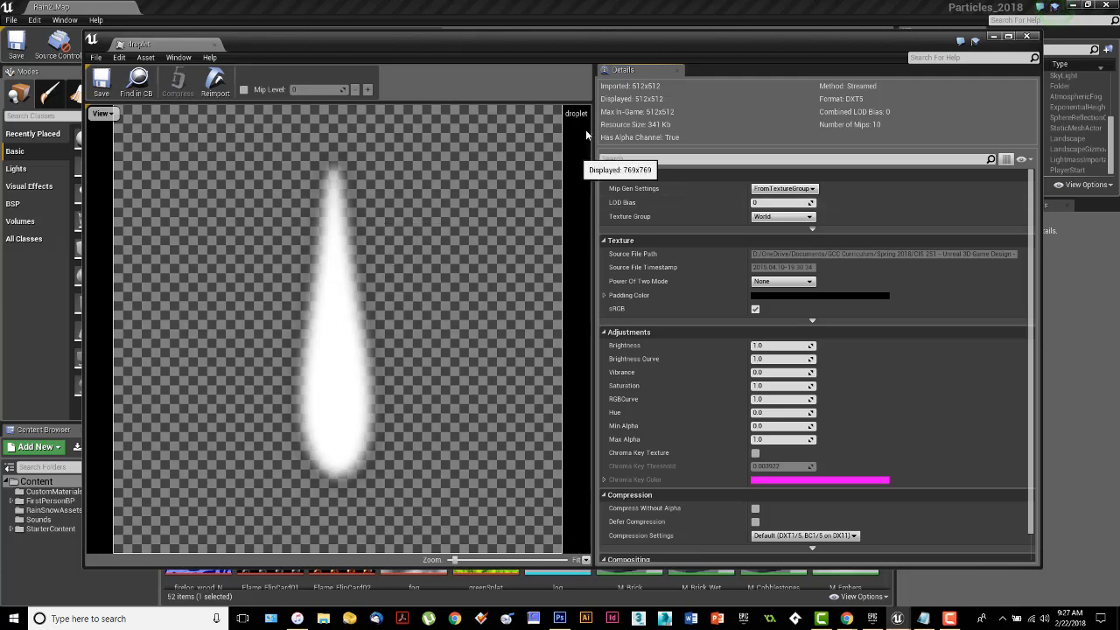
{"action": "left_click", "coordinate": [1026, 35]}
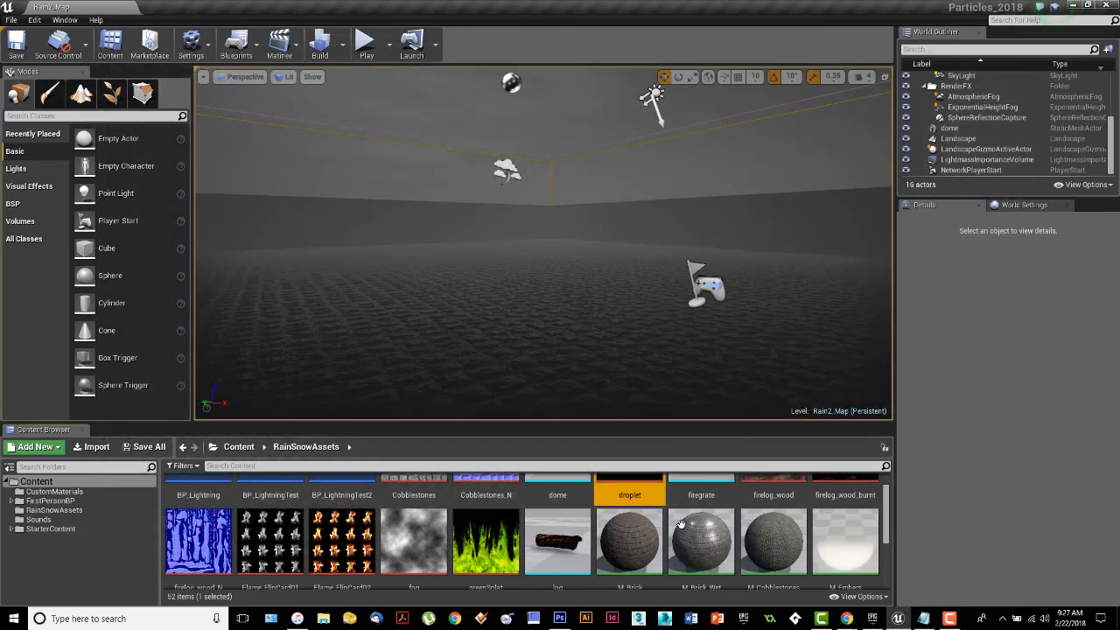
Browse the textures, materials and meshes in the RainSnowAssets folder and locate the splash_cylinder static mesh.
{"action": "scroll", "coordinate": [630, 525], "scroll_direction": "up", "scroll_amount": 2}
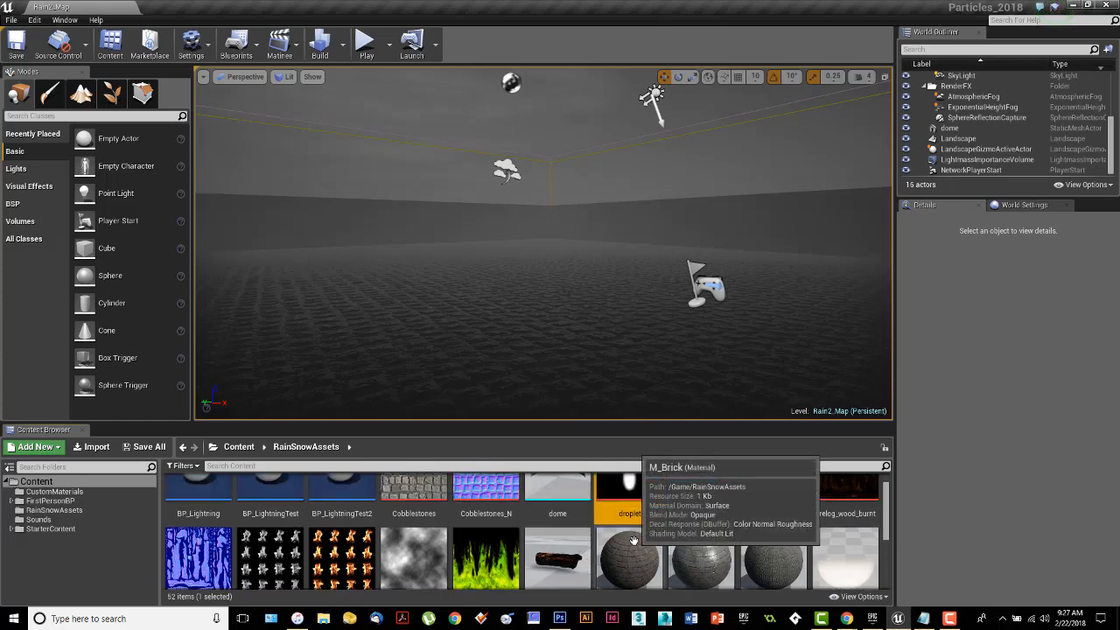
{"action": "scroll", "coordinate": [630, 525], "scroll_direction": "down", "scroll_amount": 4}
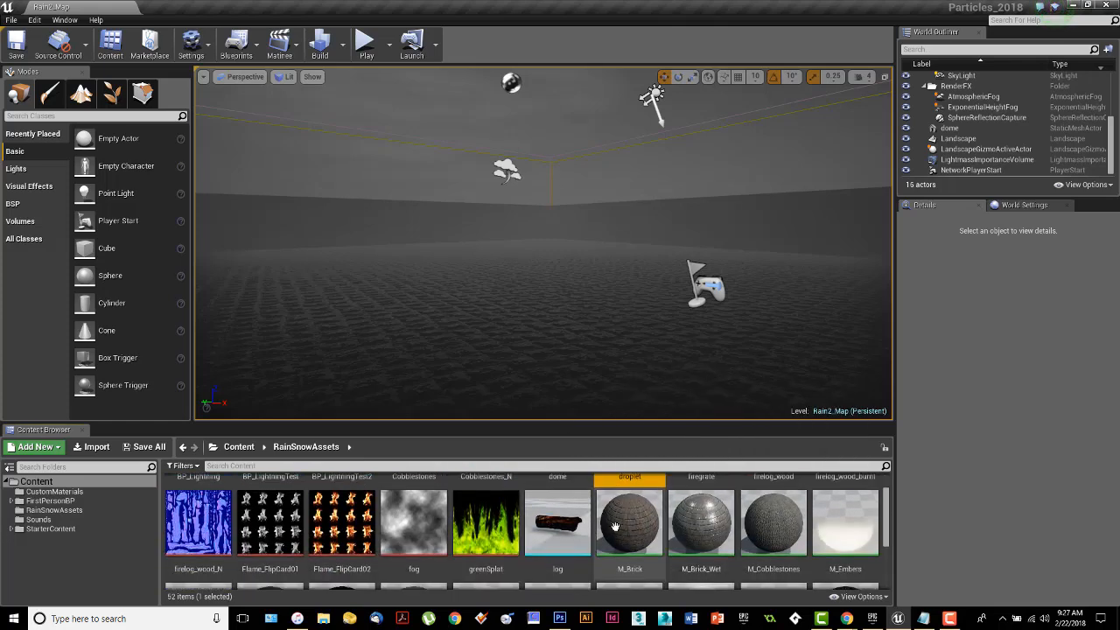
{"action": "scroll", "coordinate": [665, 529], "scroll_direction": "down", "scroll_amount": 5}
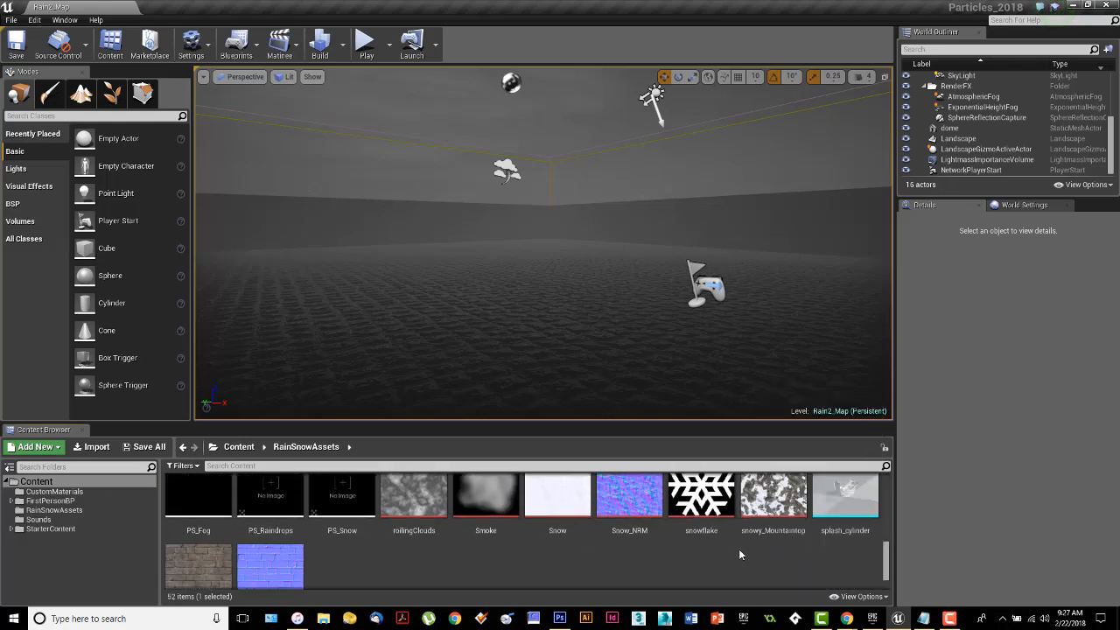
{"action": "left_click", "coordinate": [845, 500]}
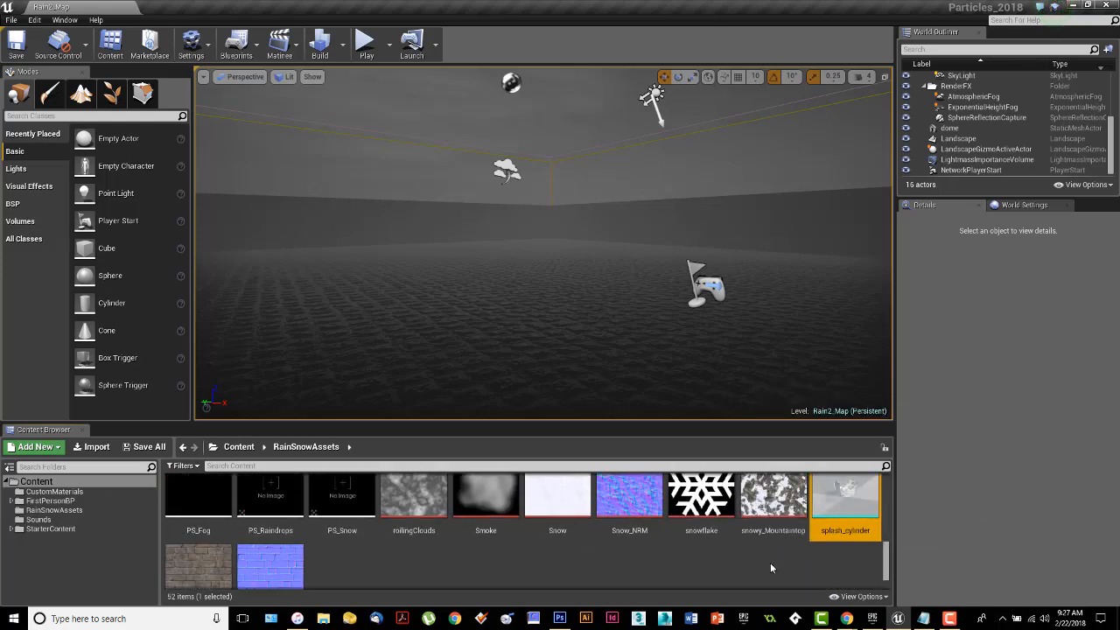
{"action": "scroll", "coordinate": [770, 563], "scroll_direction": "up", "scroll_amount": 2}
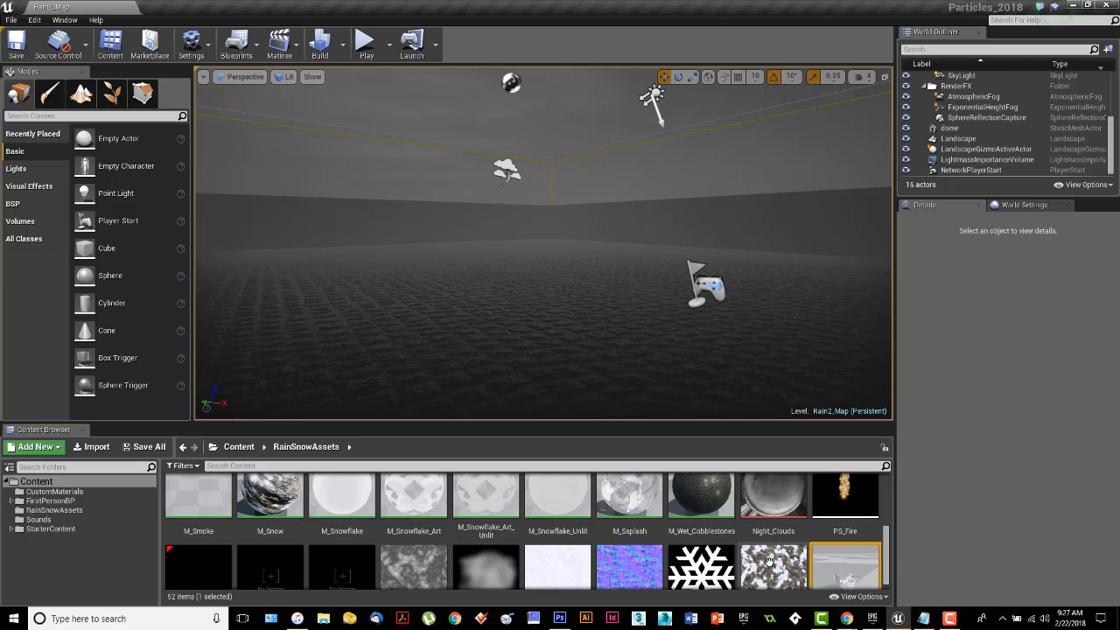
{"action": "scroll", "coordinate": [769, 561], "scroll_direction": "up", "scroll_amount": 5}
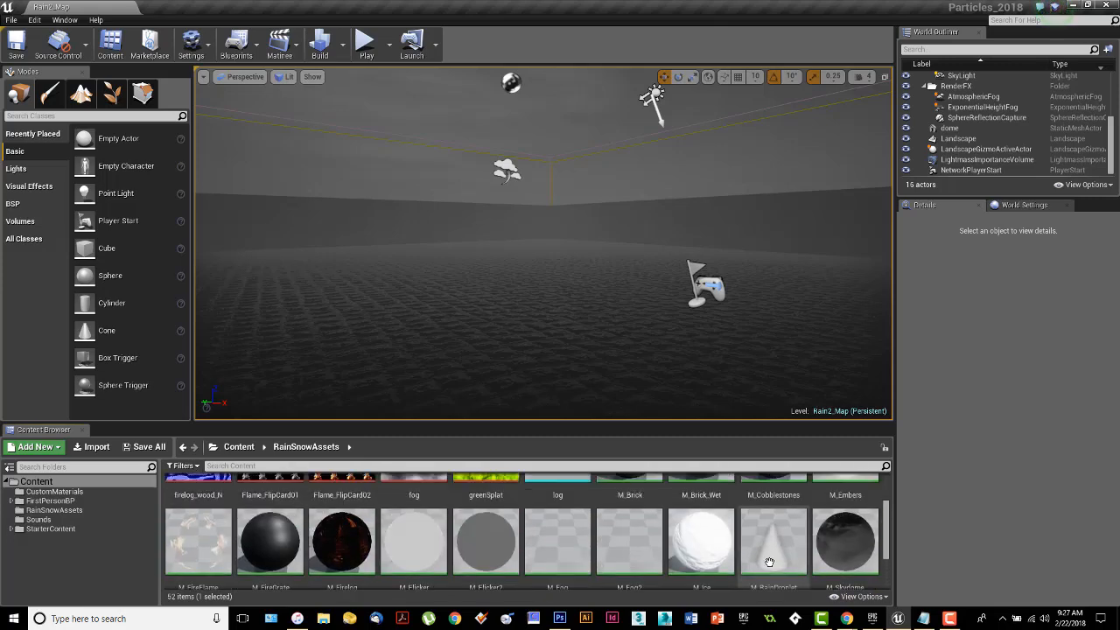
{"action": "scroll", "coordinate": [769, 561], "scroll_direction": "up", "scroll_amount": 2}
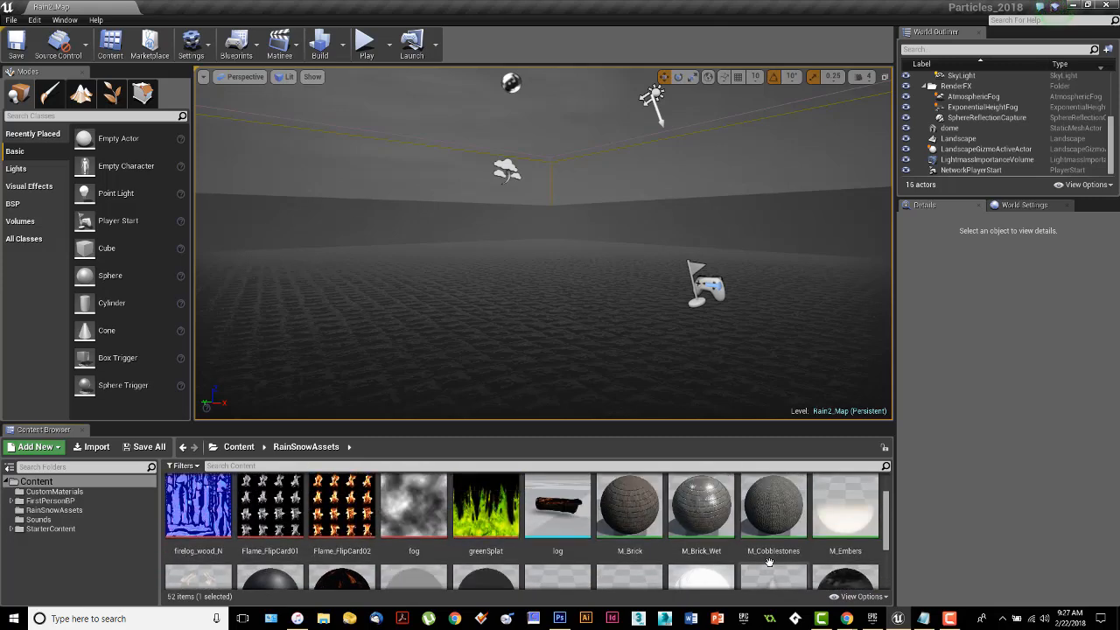
{"action": "scroll", "coordinate": [769, 563], "scroll_direction": "down", "scroll_amount": 7}
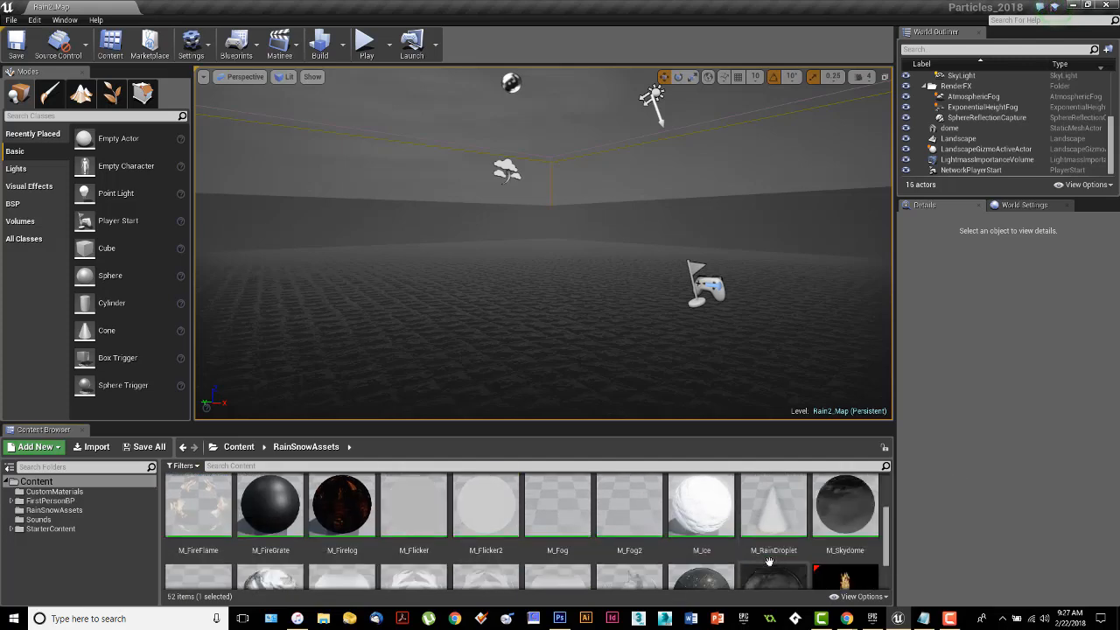
{"action": "scroll", "coordinate": [769, 561], "scroll_direction": "down", "scroll_amount": 3}
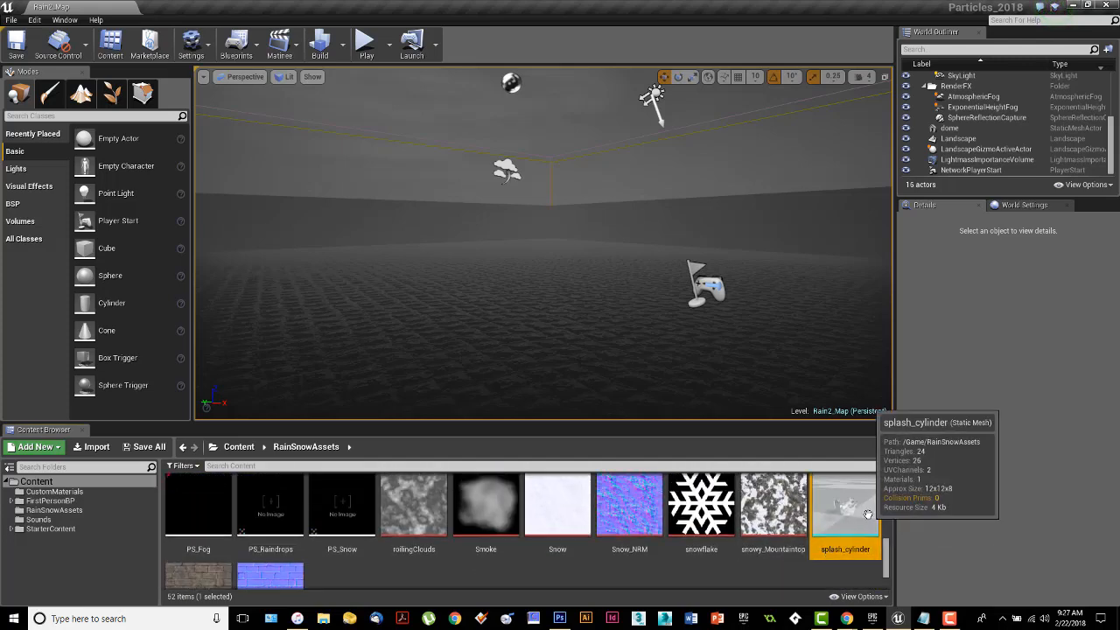
Open the splash_cylinder static mesh, examine the splash shape from several angles and up close, and close it.
{"action": "double_click", "coordinate": [861, 514]}
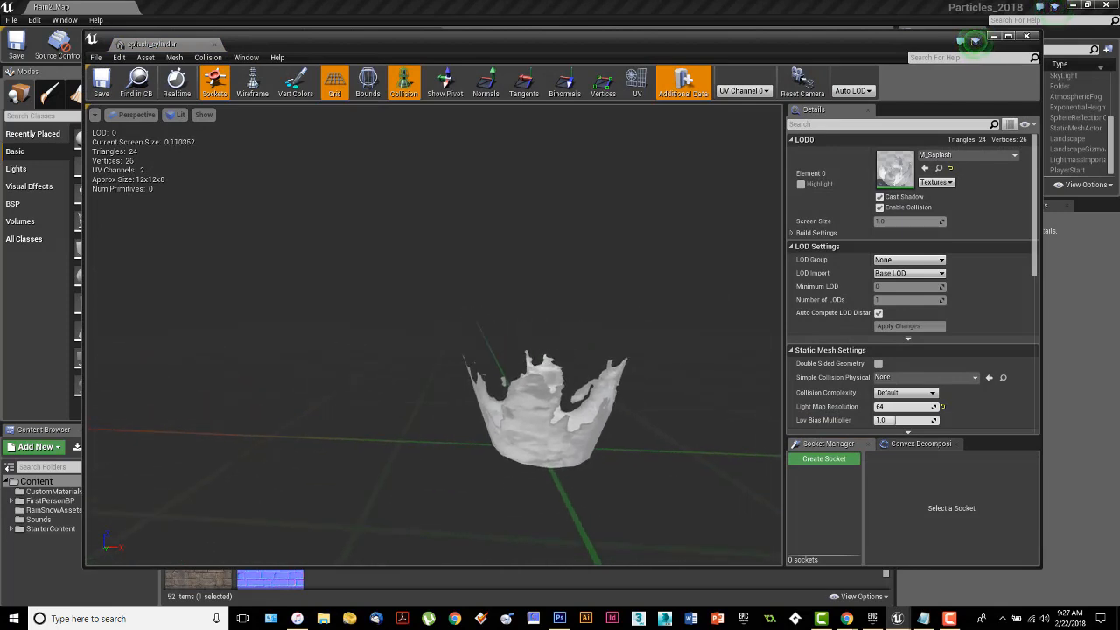
{"action": "left_click_drag", "start_coordinate": [490, 385], "coordinate": [639, 422], "text": "alt"}
{"action": "right_click_drag", "start_coordinate": [490, 384], "coordinate": [535, 363]}
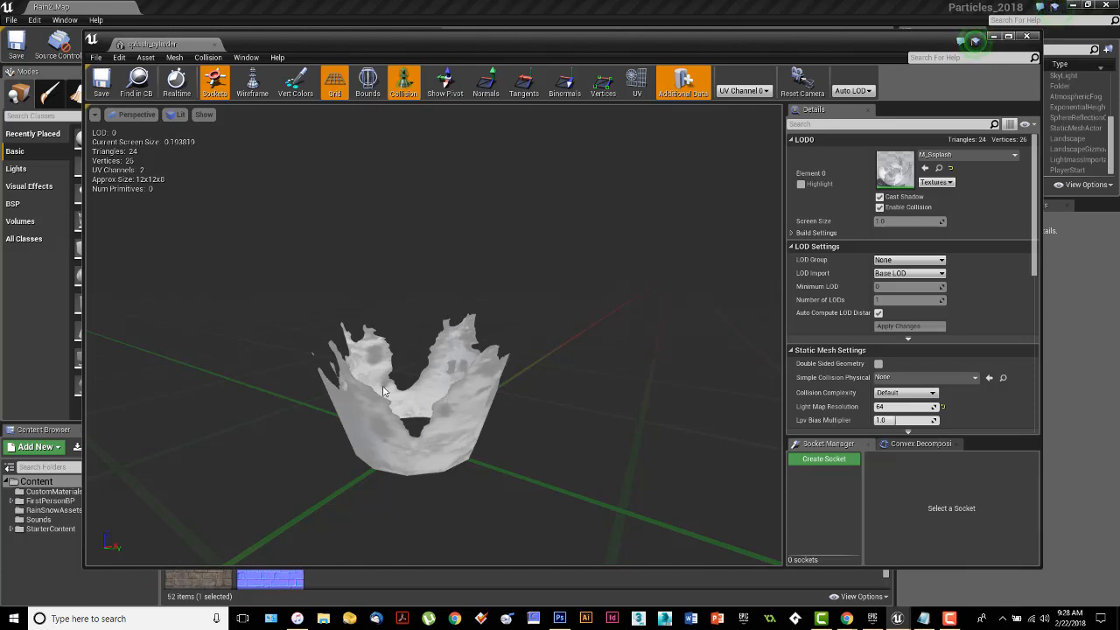
{"action": "left_click_drag", "start_coordinate": [470, 431], "coordinate": [499, 376], "text": "alt"}
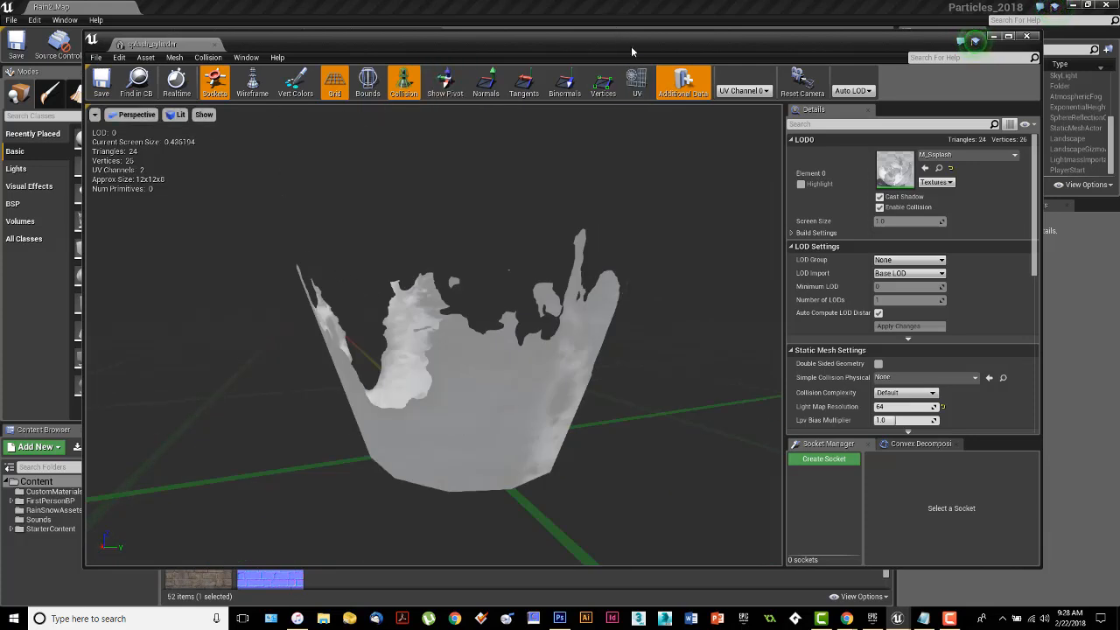
{"action": "left_click_drag", "start_coordinate": [723, 58], "coordinate": [691, 78]}
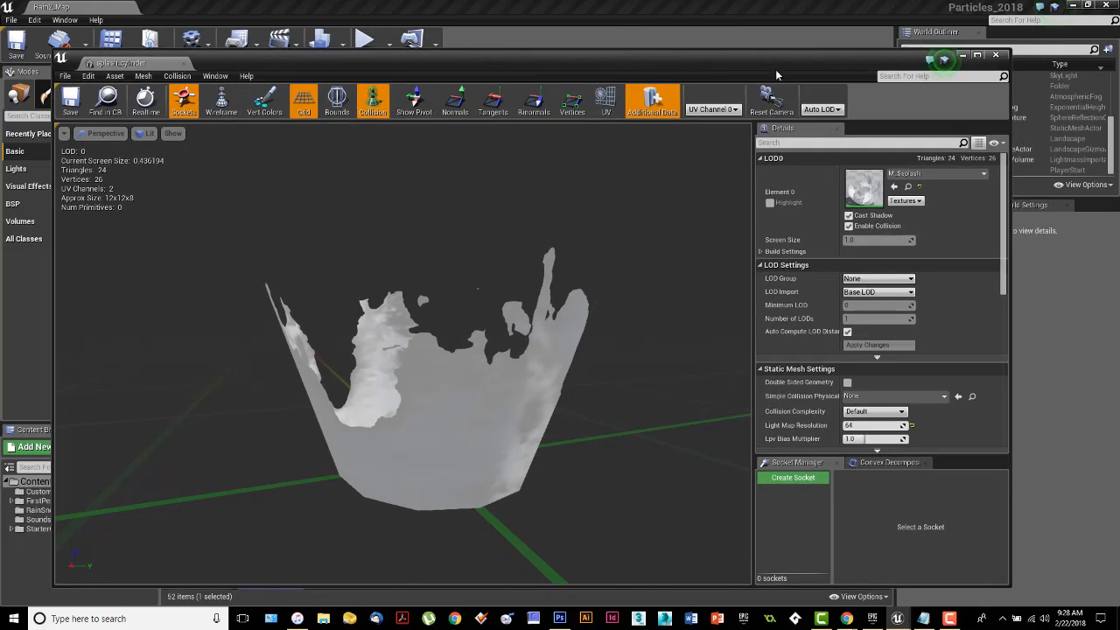
{"action": "left_click", "coordinate": [994, 57]}
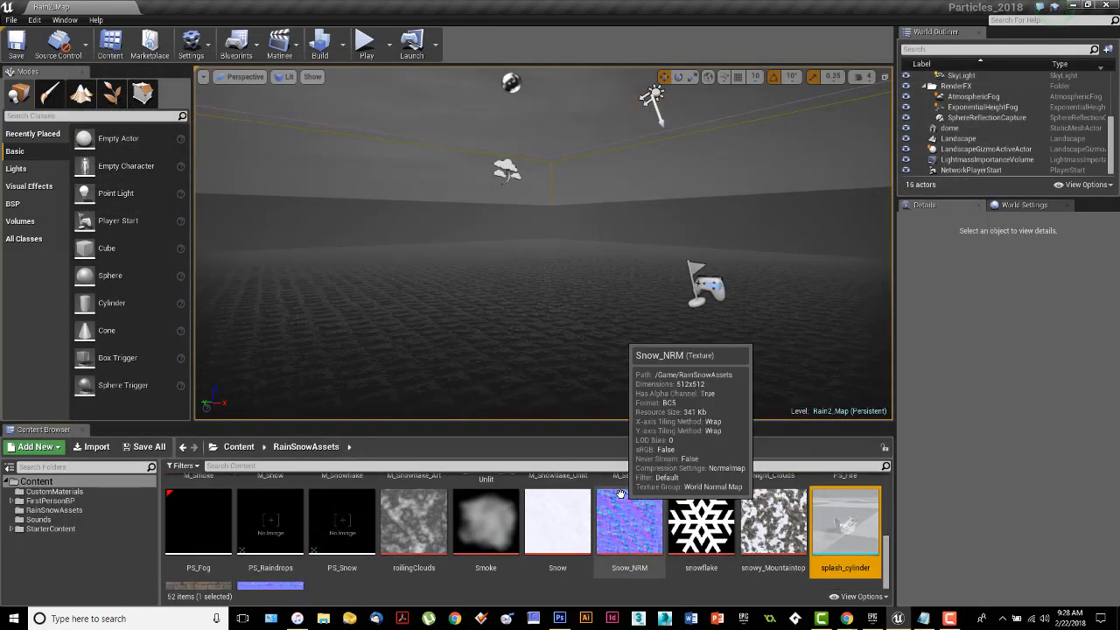
Open the greenSplat texture, examine its splash pattern at different magnifications, and close it.
{"action": "scroll", "coordinate": [620, 494], "scroll_direction": "up", "scroll_amount": 5}
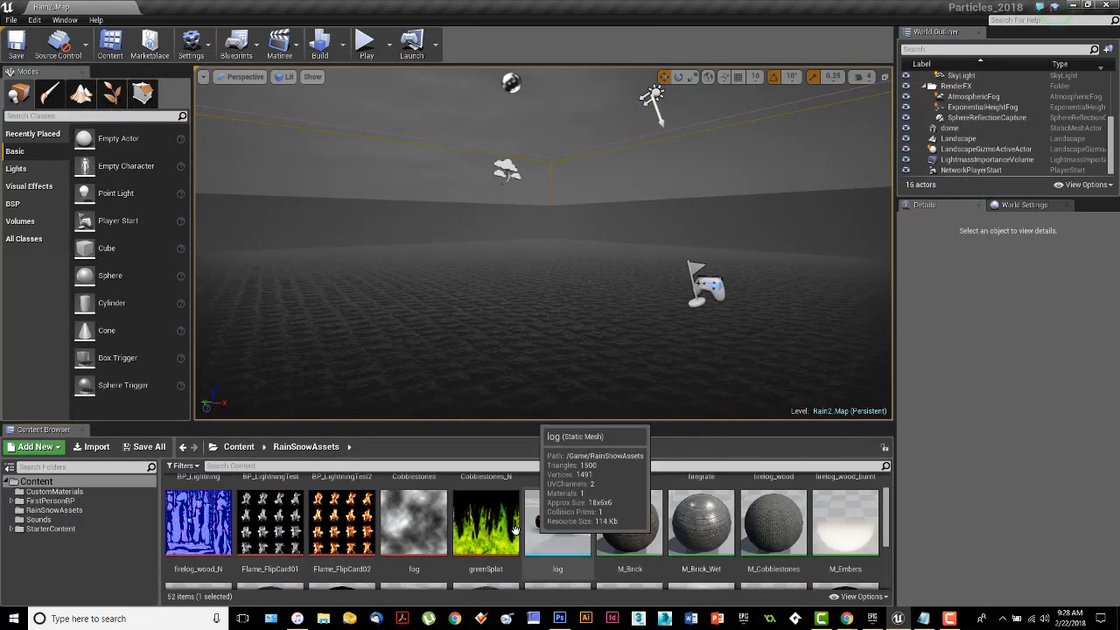
{"action": "double_click", "coordinate": [485, 522]}
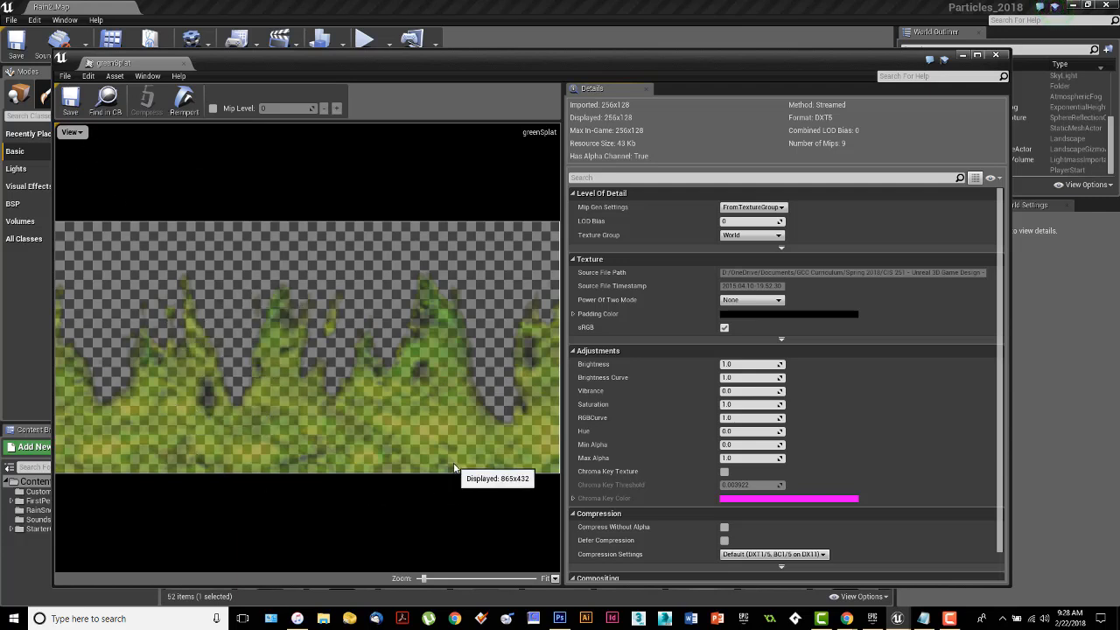
{"action": "scroll", "coordinate": [448, 451], "scroll_direction": "down", "scroll_amount": 5}
{"action": "scroll", "coordinate": [308, 349], "scroll_direction": "up", "scroll_amount": 5}
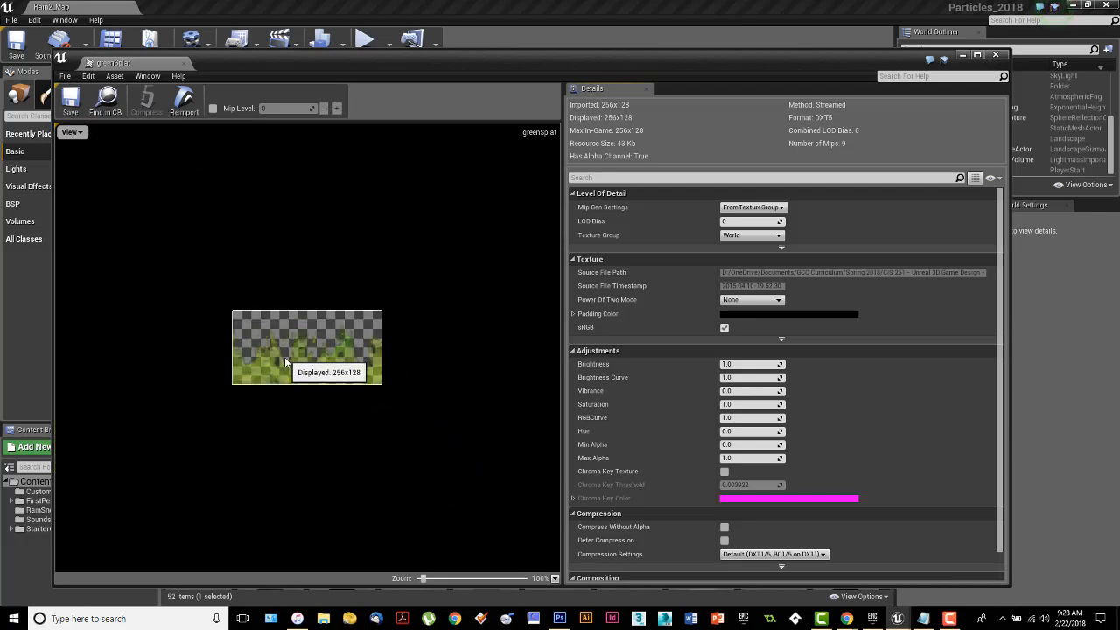
{"action": "scroll", "coordinate": [295, 360], "scroll_direction": "up", "scroll_amount": 2}
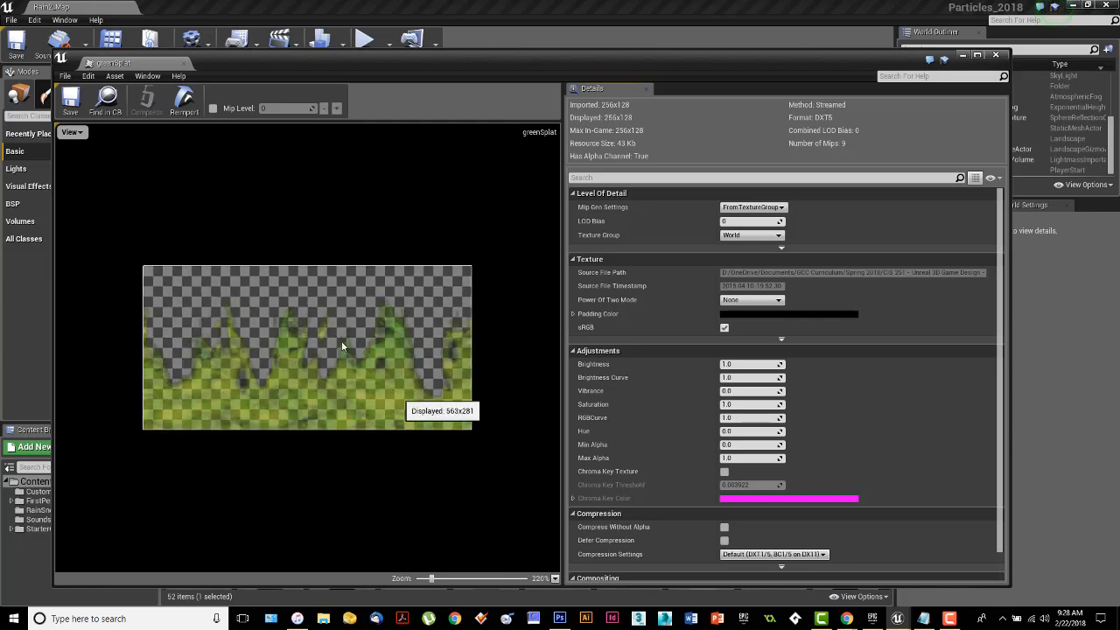
{"action": "left_click", "coordinate": [995, 55]}
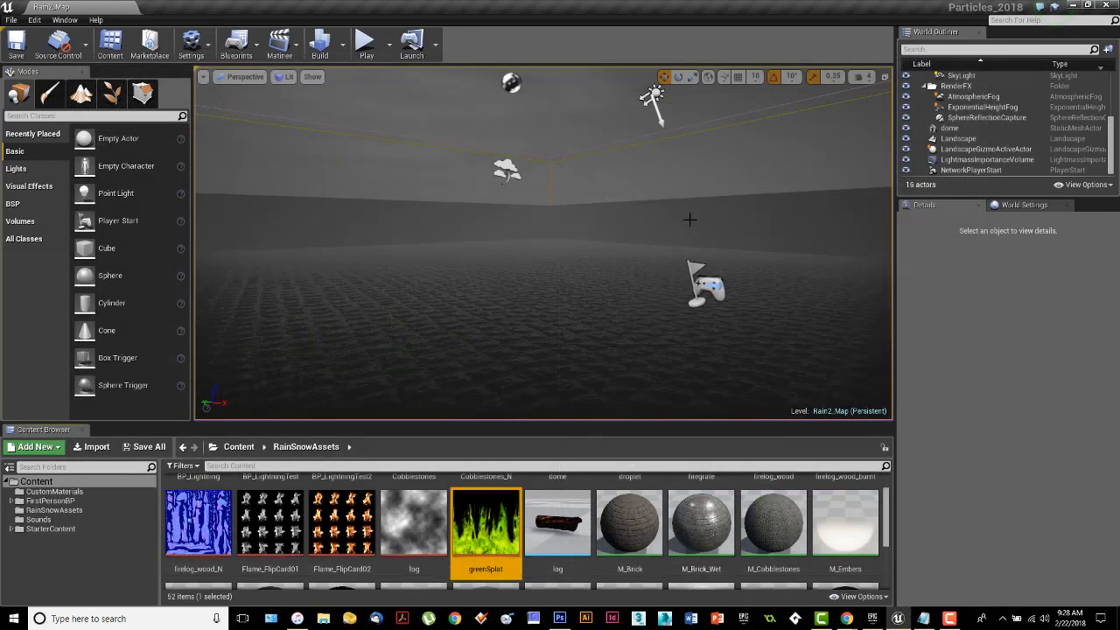
Find the M_Ssplash material in the RainSnowAssets folder and open its node graph.
{"action": "scroll", "coordinate": [700, 525], "scroll_direction": "down", "scroll_amount": 3}
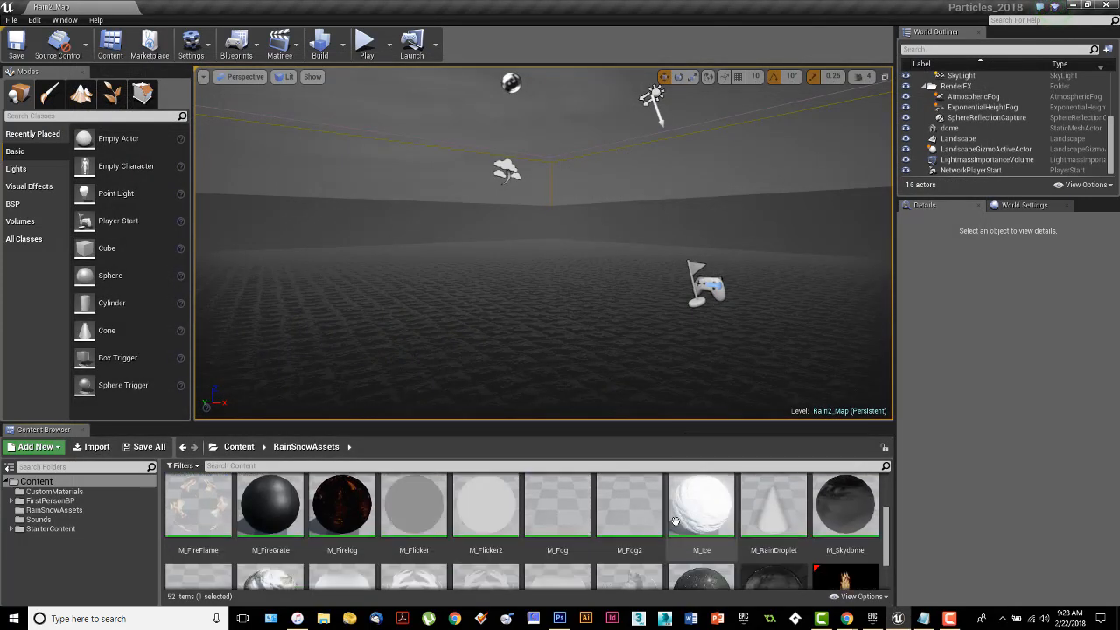
{"action": "scroll", "coordinate": [810, 538], "scroll_direction": "down", "scroll_amount": 1}
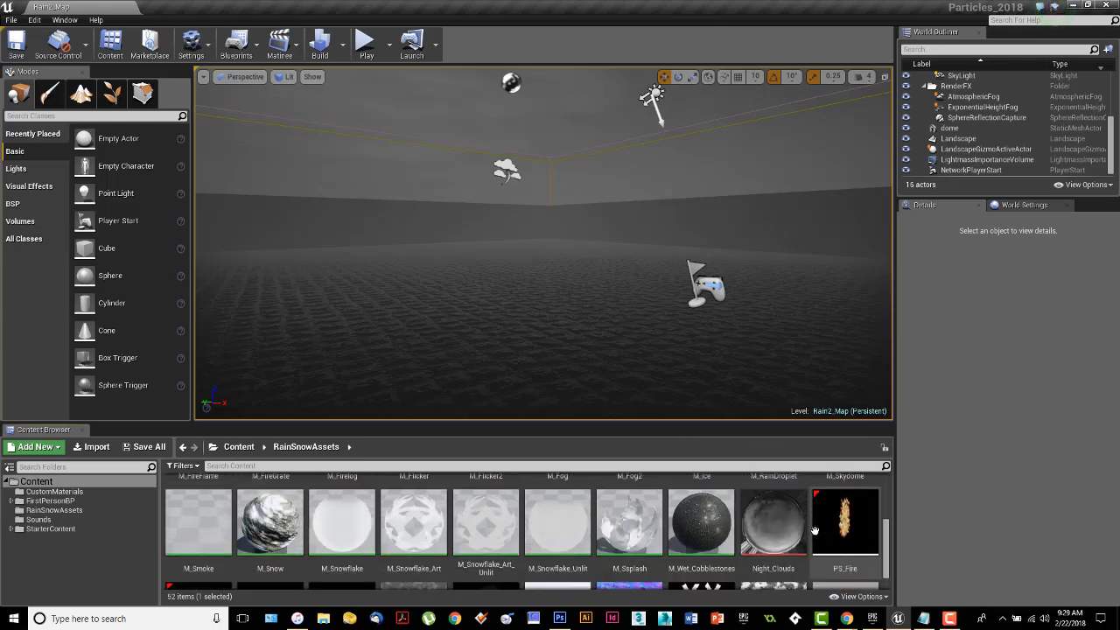
{"action": "double_click", "coordinate": [651, 532]}
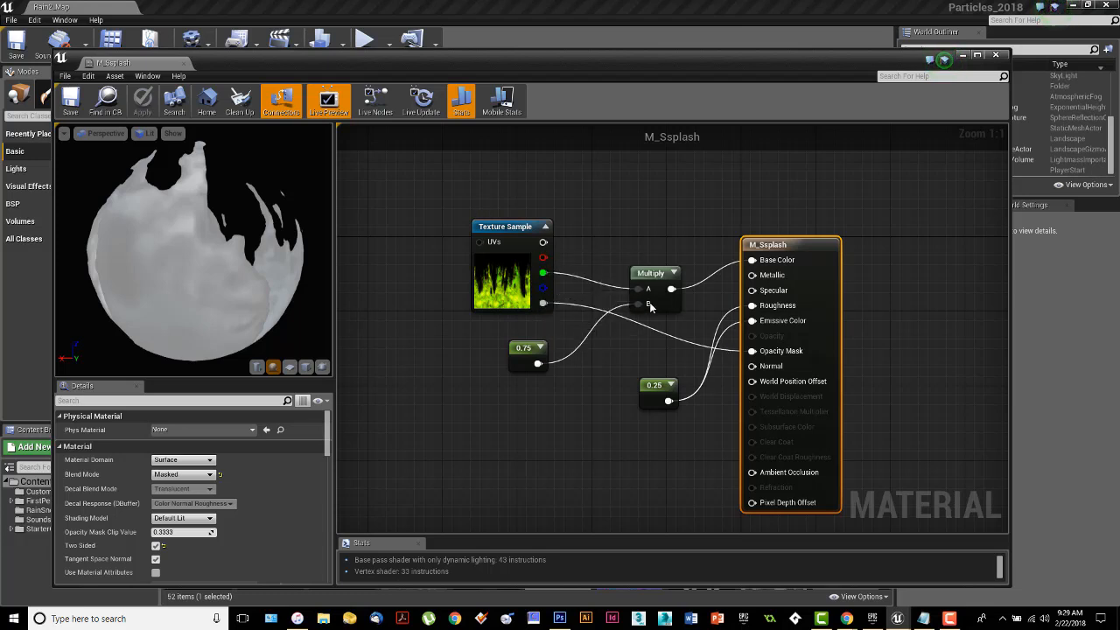
Try the Texture Sample's RGB, blue and red outputs on Multiply's A input, comparing the preview, and restore the green connection.
{"action": "left_click_drag", "start_coordinate": [648, 289], "coordinate": [543, 242]}
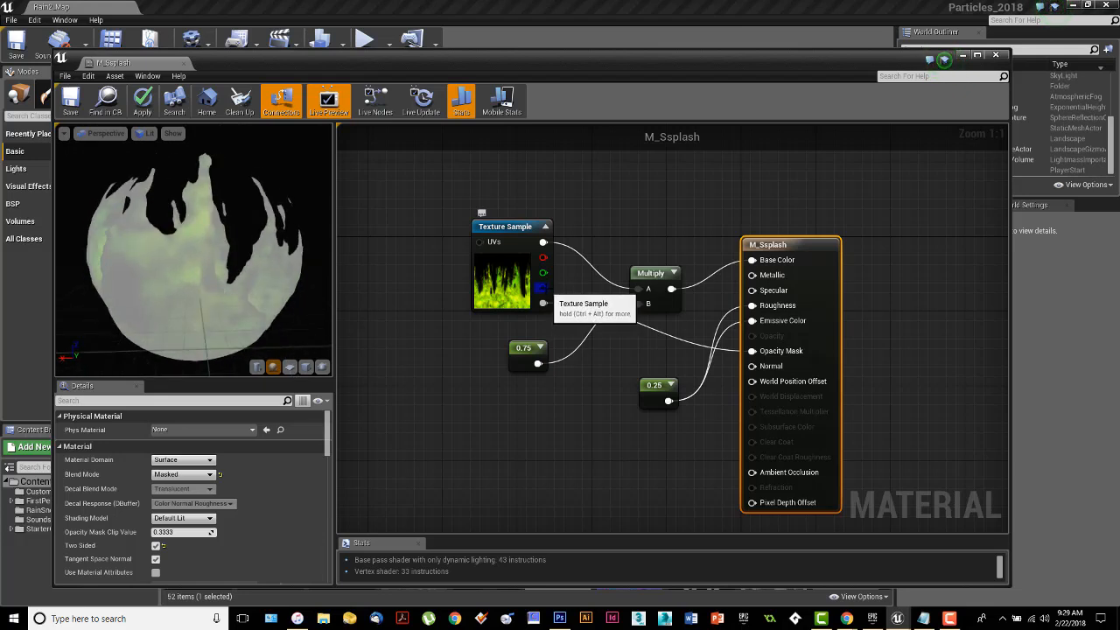
{"action": "left_click_drag", "start_coordinate": [543, 288], "coordinate": [646, 288]}
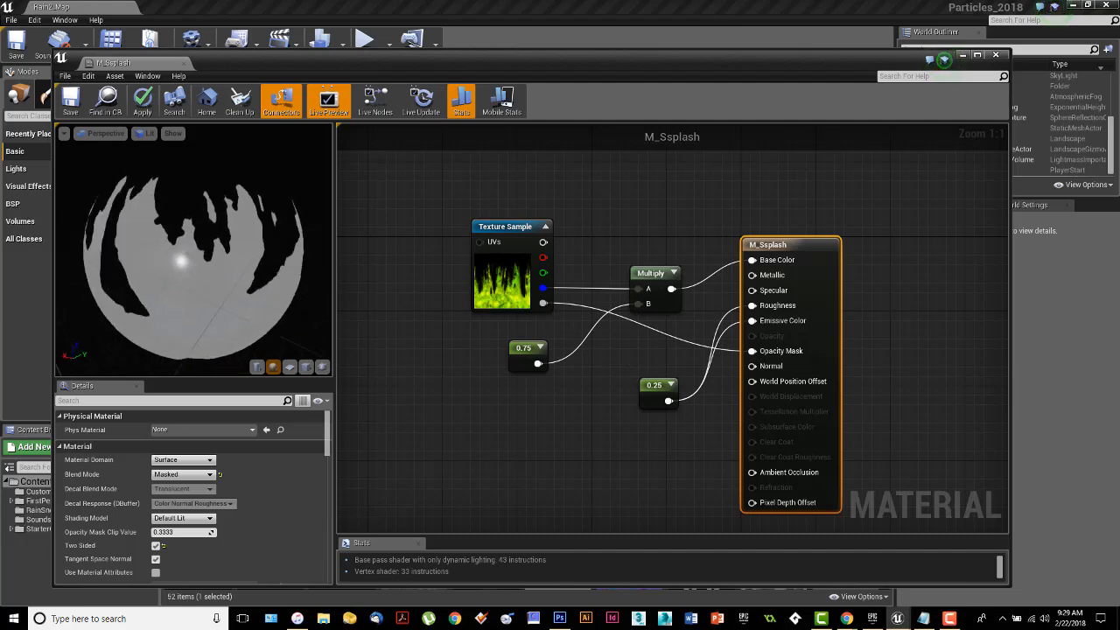
{"action": "left_click_drag", "start_coordinate": [181, 262], "coordinate": [253, 275]}
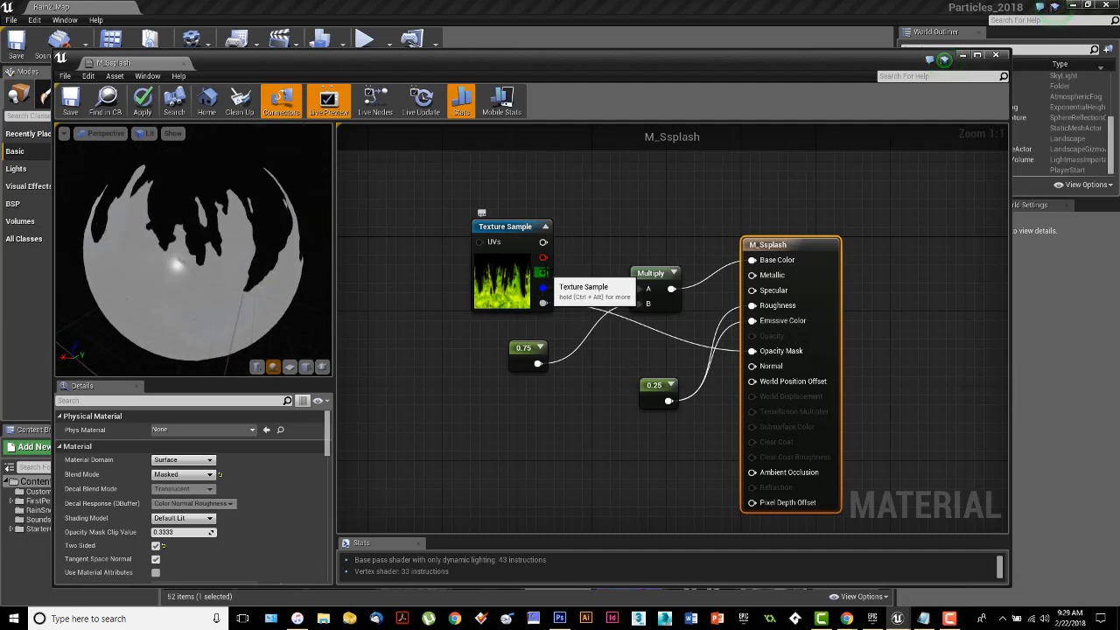
{"action": "left_click_drag", "start_coordinate": [543, 258], "coordinate": [640, 288]}
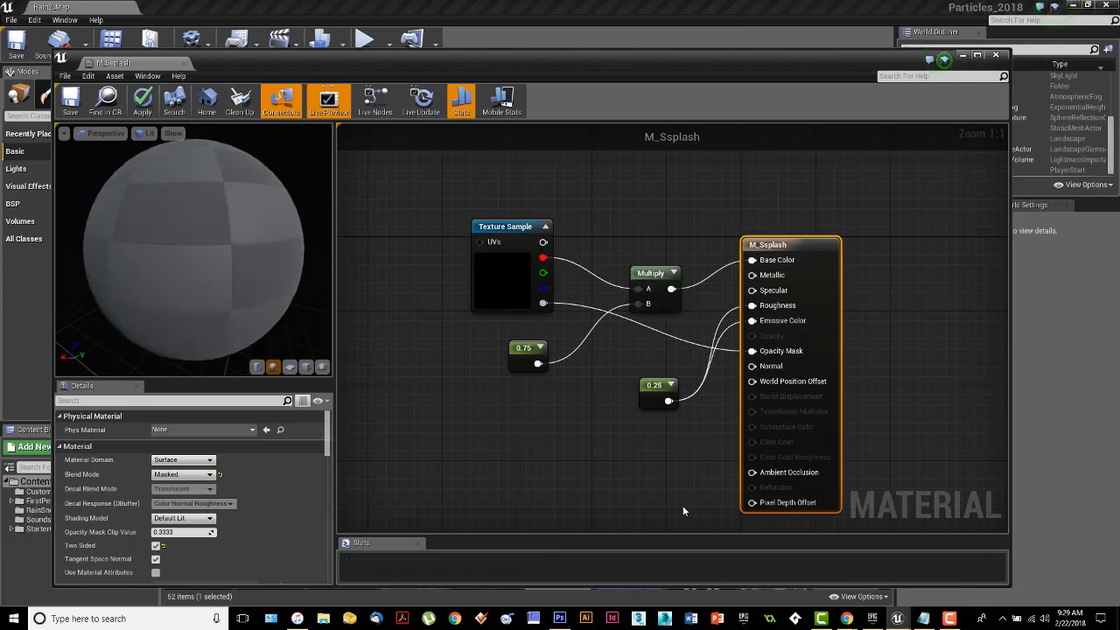
{"action": "left_click_drag", "start_coordinate": [258, 283], "coordinate": [268, 250]}
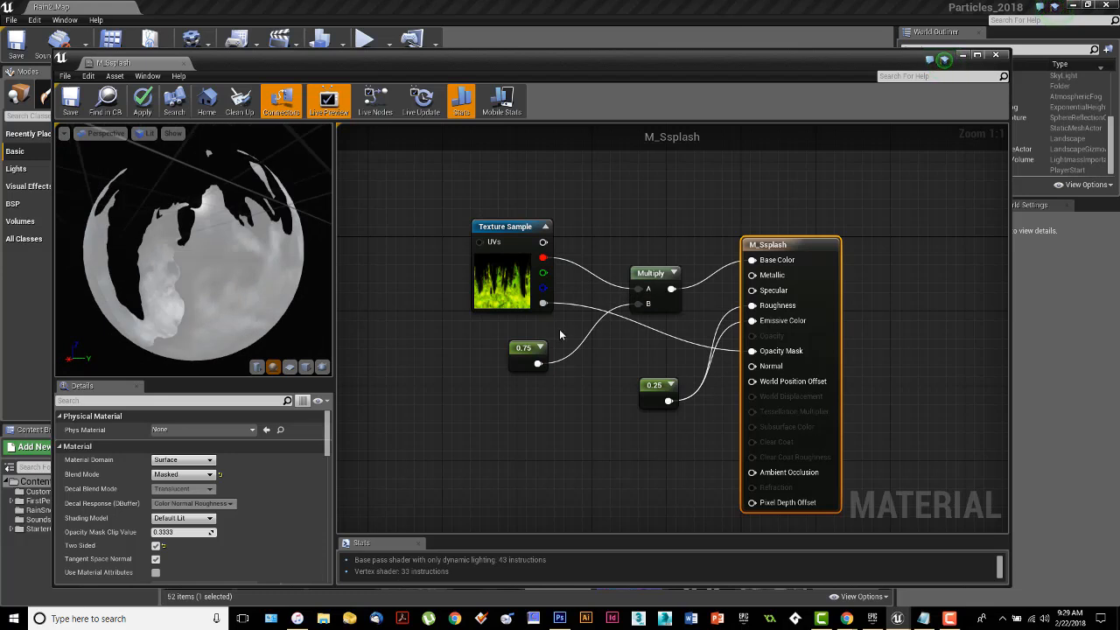
{"action": "left_click_drag", "start_coordinate": [543, 273], "coordinate": [640, 289]}
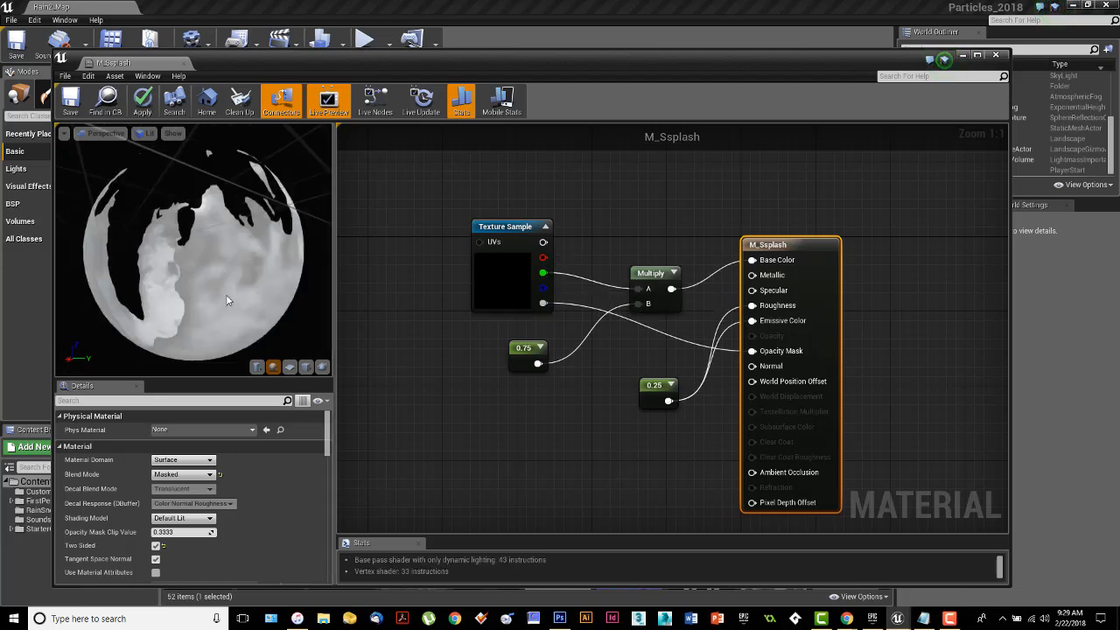
Disconnect the 0.25 constant from the M_Ssplash Emissive Color input and compare the preview sphere before and after.
{"action": "left_click_drag", "start_coordinate": [230, 302], "coordinate": [70, 267]}
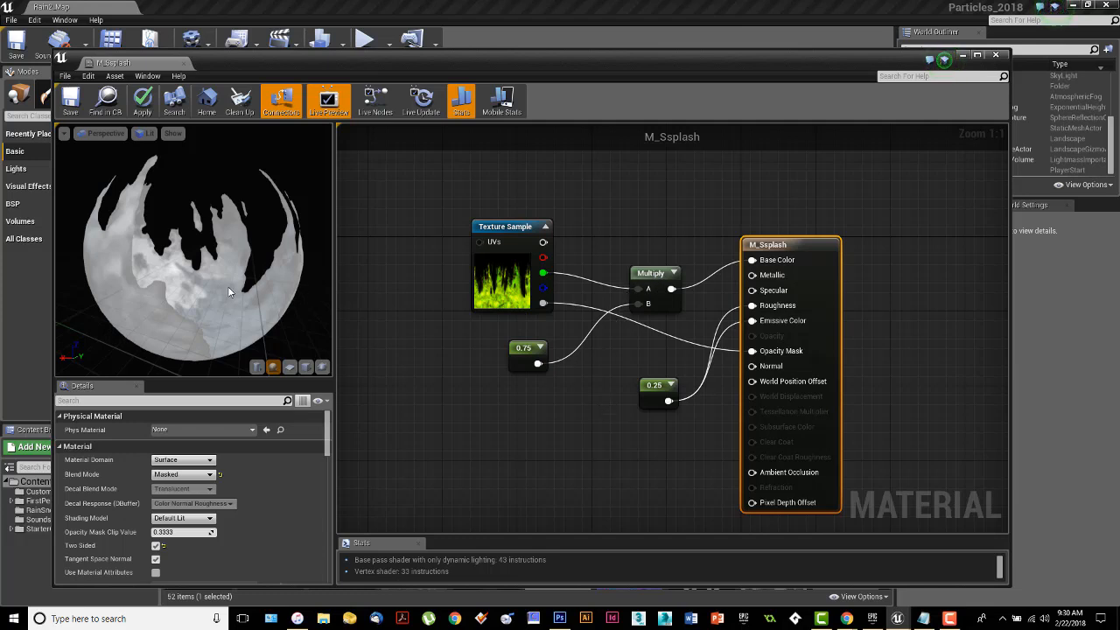
{"action": "mouse_move", "coordinate": [228, 292]}
{"action": "left_mouse_down"}
{"action": "mouse_move", "coordinate": [210, 289]}
{"action": "mouse_move", "coordinate": [219, 292]}
{"action": "left_mouse_up"}
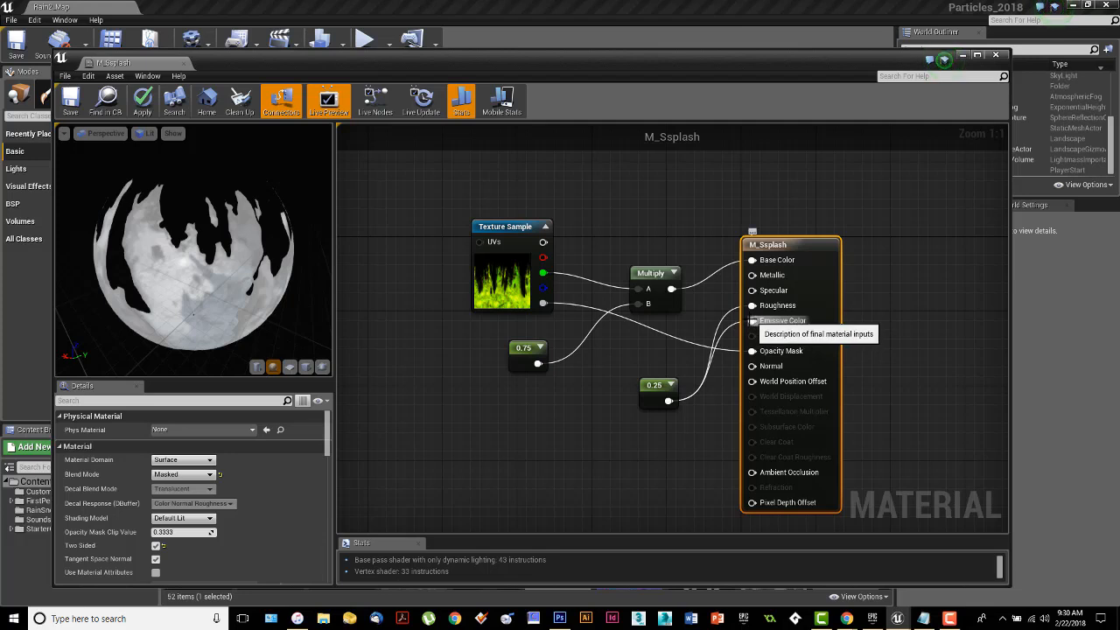
{"action": "mouse_move", "coordinate": [247, 298]}
{"action": "left_mouse_down"}
{"action": "mouse_move", "coordinate": [185, 289]}
{"action": "mouse_move", "coordinate": [261, 289]}
{"action": "mouse_move", "coordinate": [237, 285]}
{"action": "left_mouse_up"}
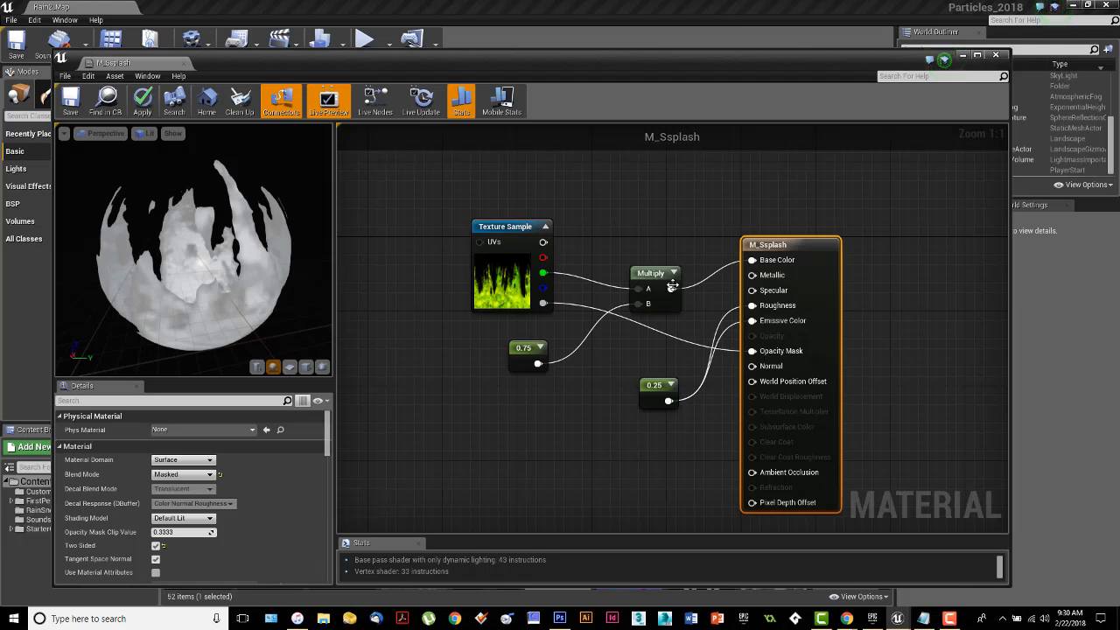
{"action": "right_click", "coordinate": [751, 321]}
{"action": "left_click", "coordinate": [761, 337]}
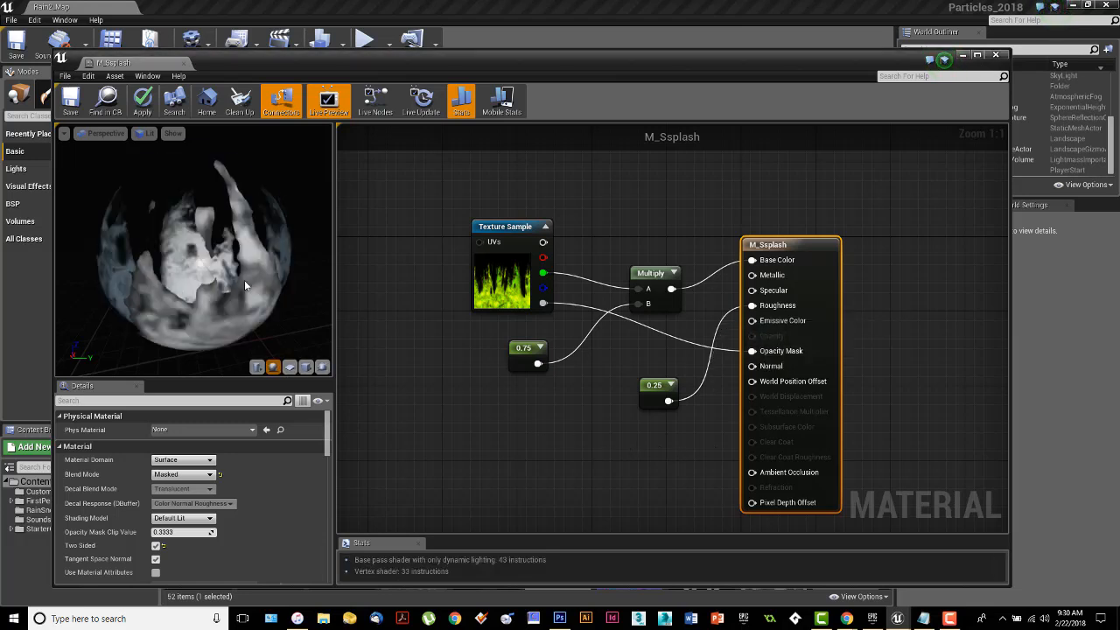
{"action": "left_click_drag", "start_coordinate": [232, 281], "coordinate": [158, 189]}
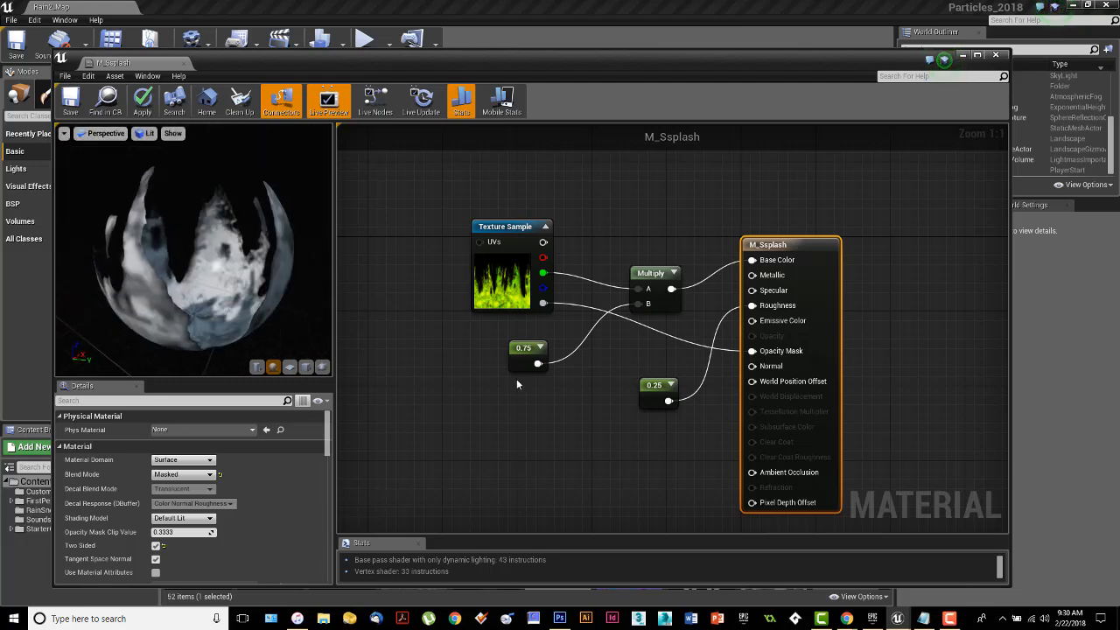
Shift the 0.25 constant slightly upward in the M_Ssplash graph, save the material and close its editor.
{"action": "left_click_drag", "start_coordinate": [654, 392], "coordinate": [656, 373]}
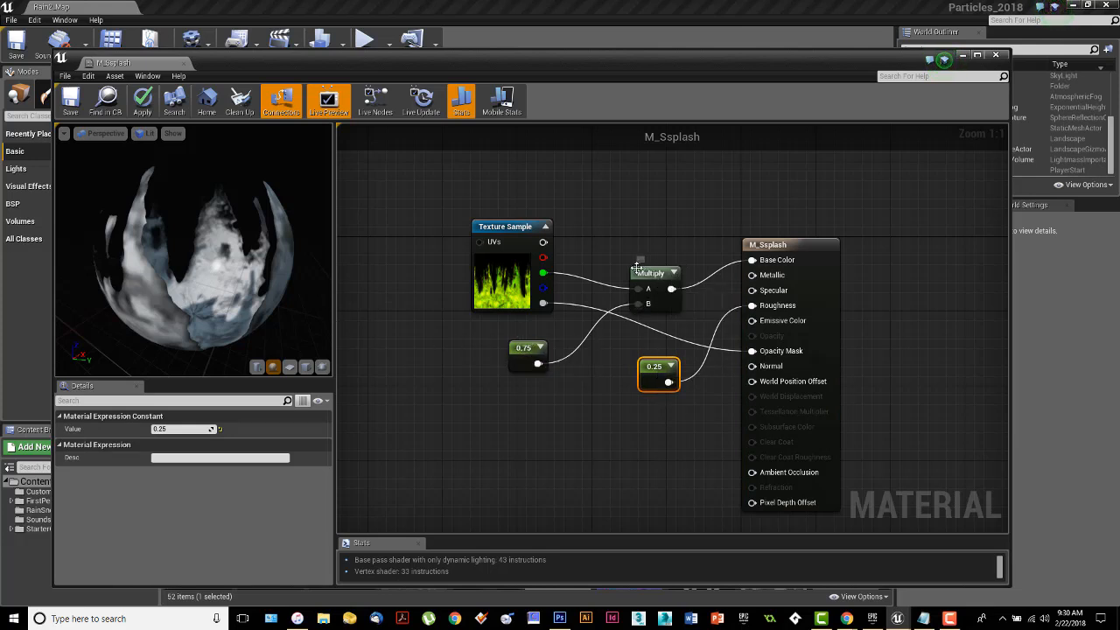
{"action": "left_click_drag", "start_coordinate": [431, 201], "coordinate": [461, 299]}
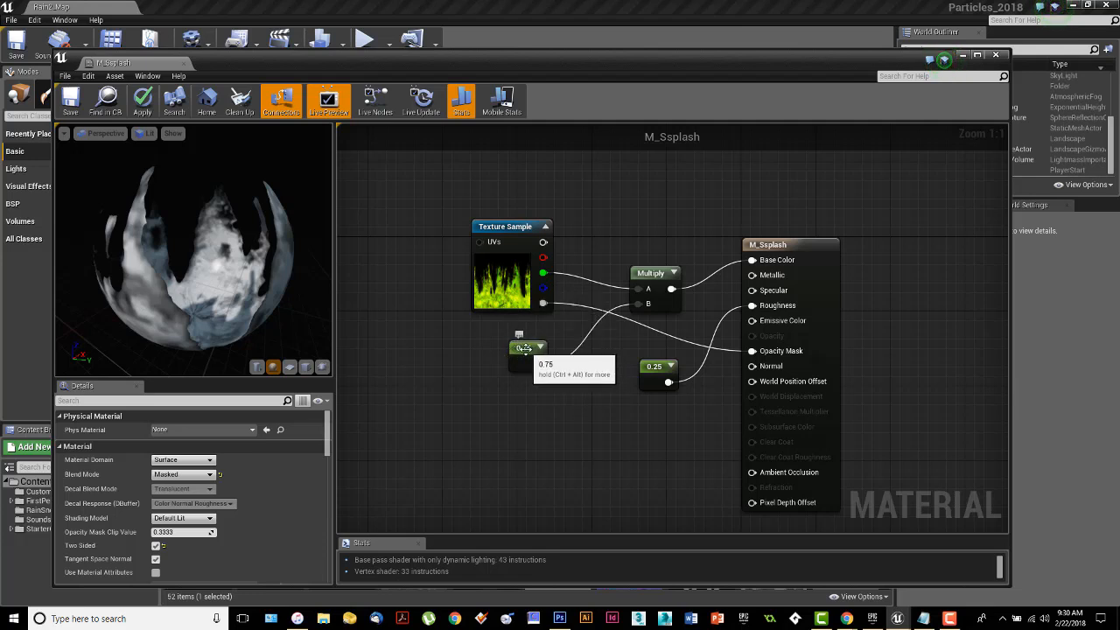
{"action": "left_click", "coordinate": [523, 349]}
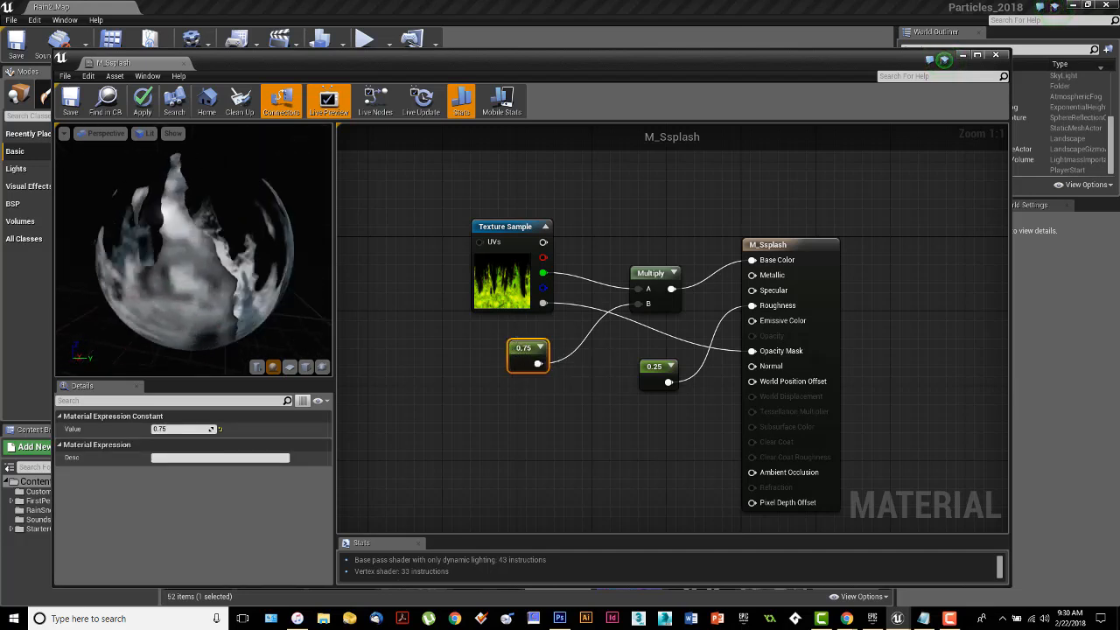
{"action": "left_click", "coordinate": [70, 98]}
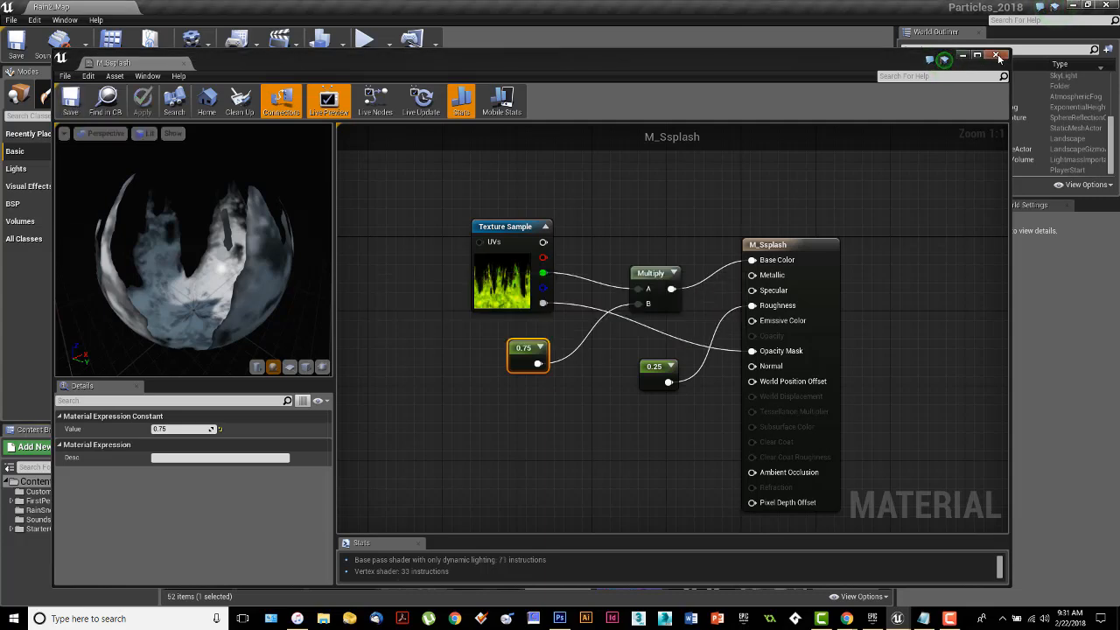
{"action": "left_click", "coordinate": [999, 57]}
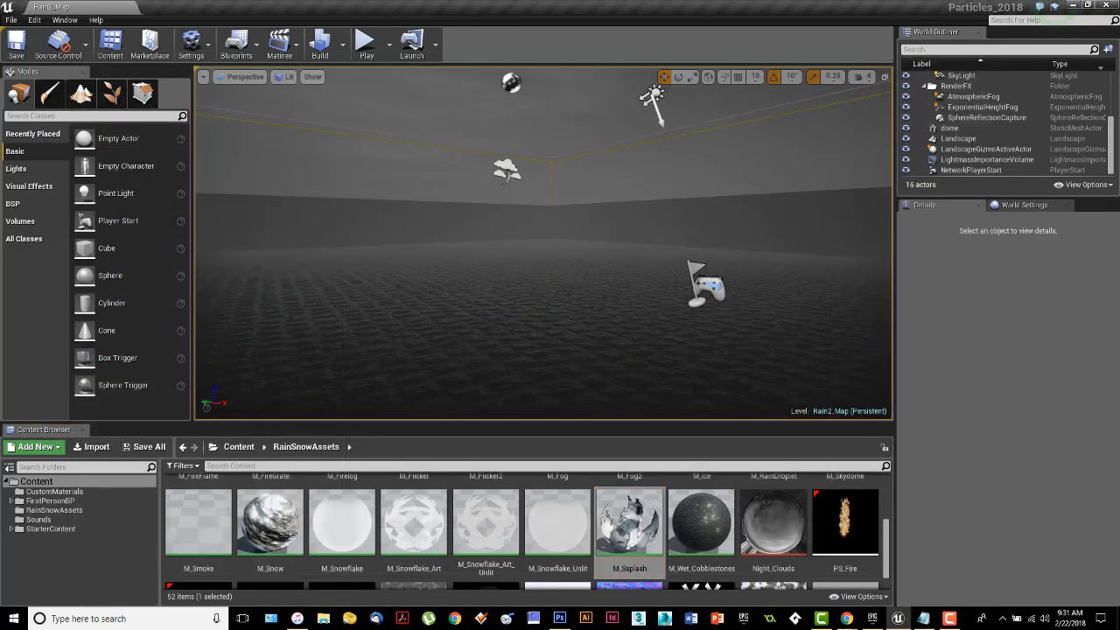
Find the PS_Raindrops particle system in RainSnowAssets, examine its RainDrops and RainSplashes emitters, and clear its window from view.
{"action": "right_click_drag", "start_coordinate": [612, 289], "coordinate": [571, 351]}
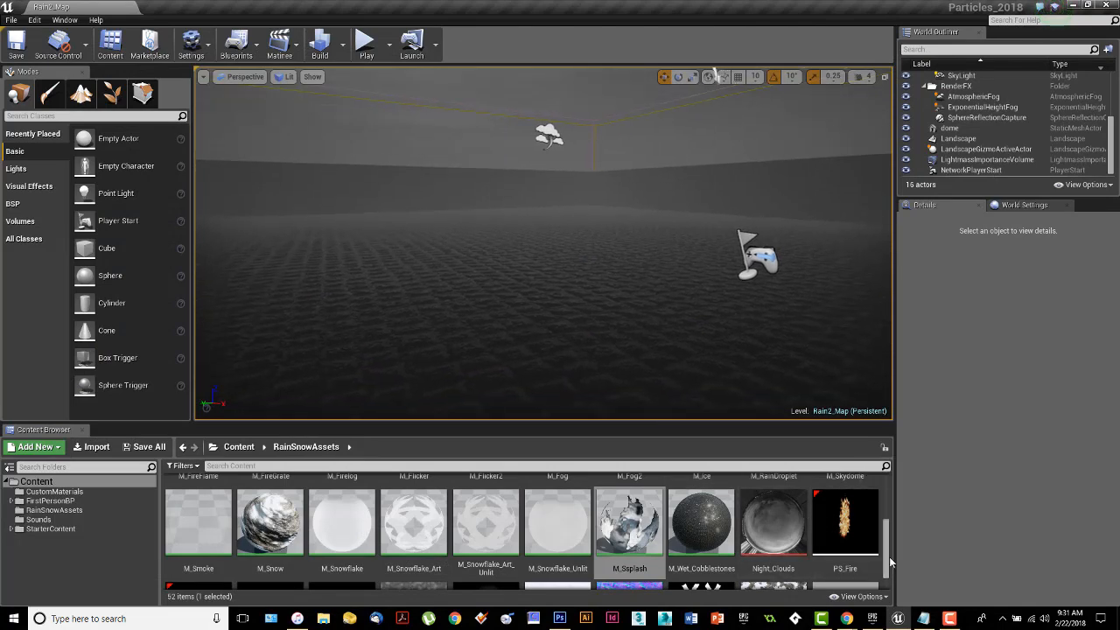
{"action": "left_click_drag", "start_coordinate": [888, 563], "coordinate": [878, 595]}
{"action": "right_click", "coordinate": [368, 534]}
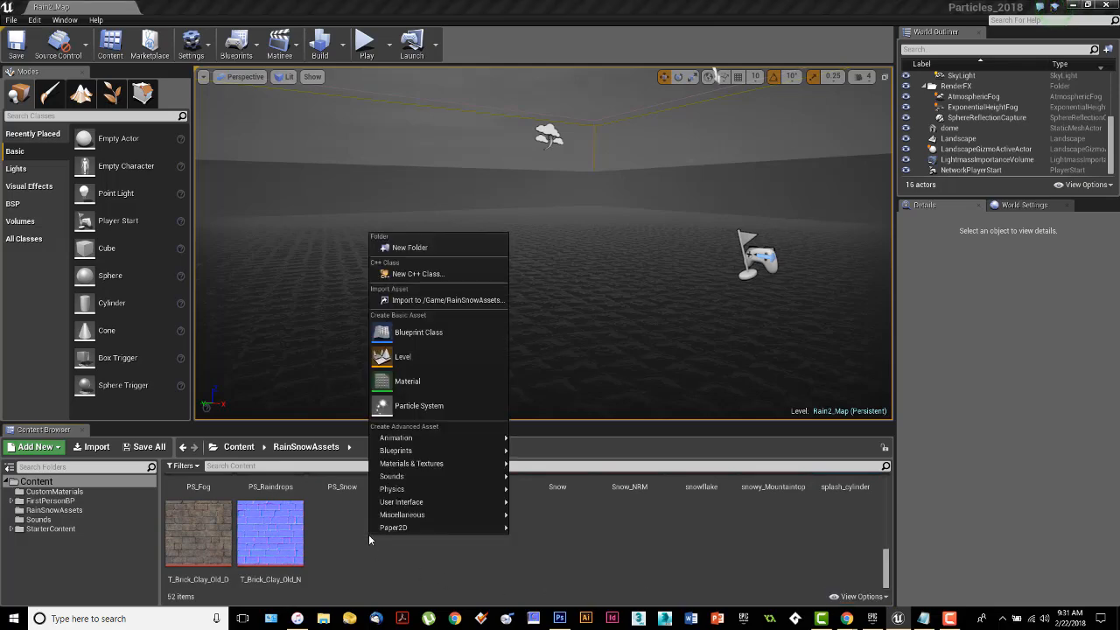
{"action": "left_click", "coordinate": [644, 556]}
{"action": "scroll", "coordinate": [644, 556], "scroll_direction": "up", "scroll_amount": 1}
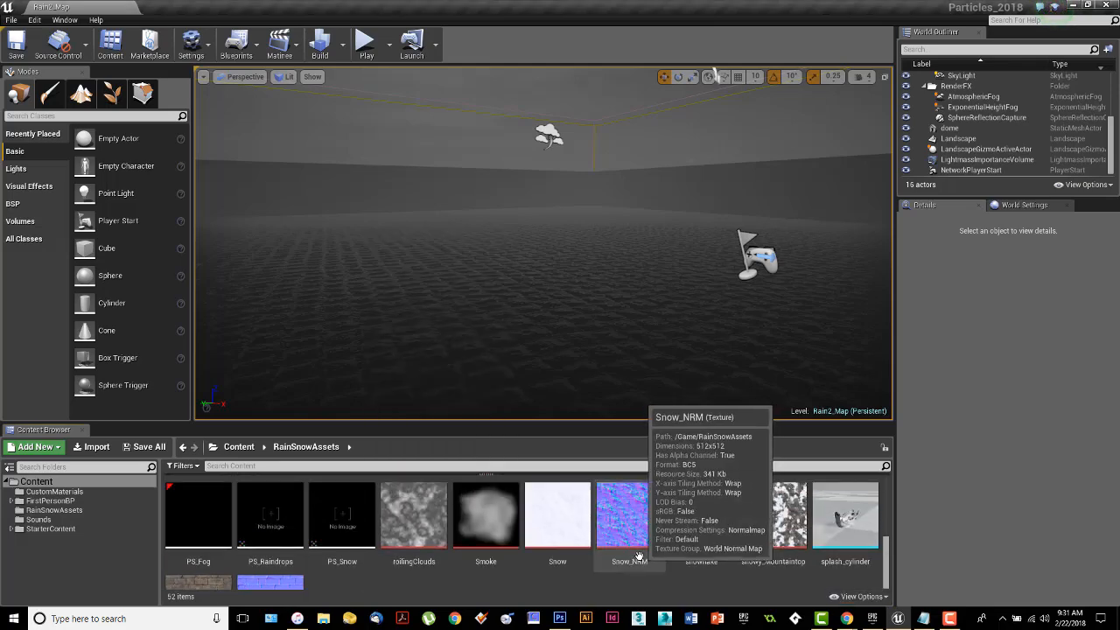
{"action": "left_click", "coordinate": [286, 515]}
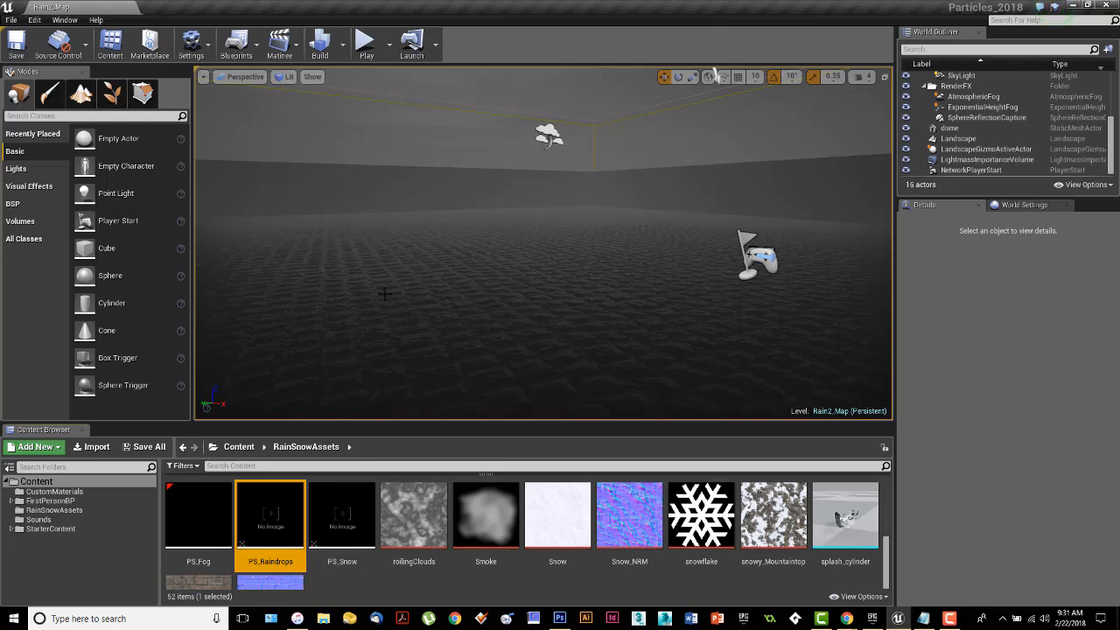
{"action": "double_click", "coordinate": [270, 517]}
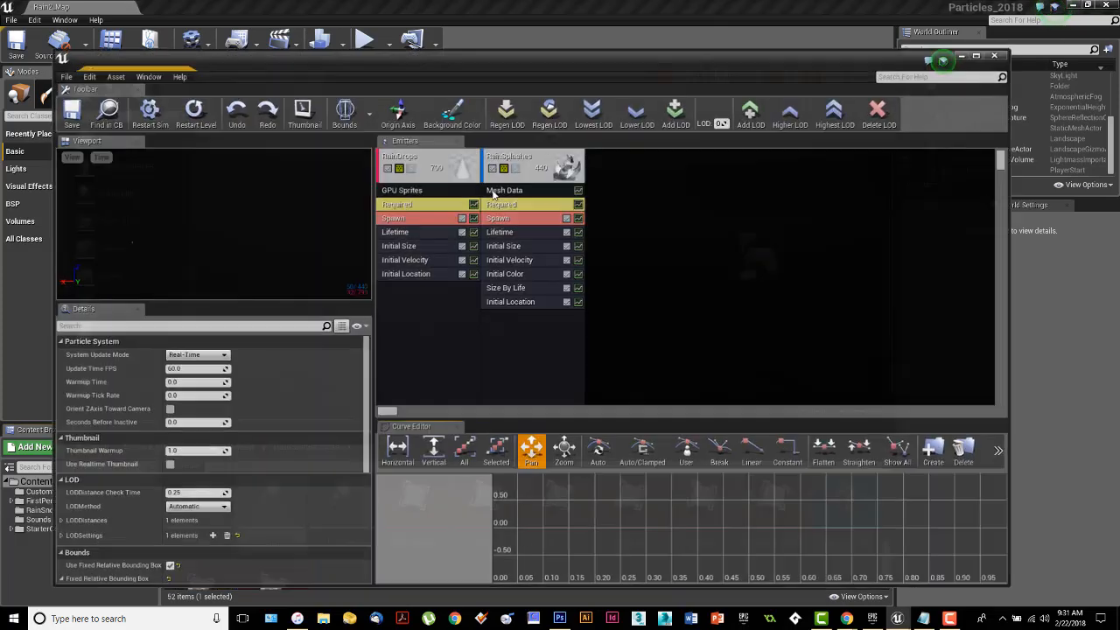
{"action": "left_click_drag", "start_coordinate": [578, 67], "coordinate": [0, 80]}
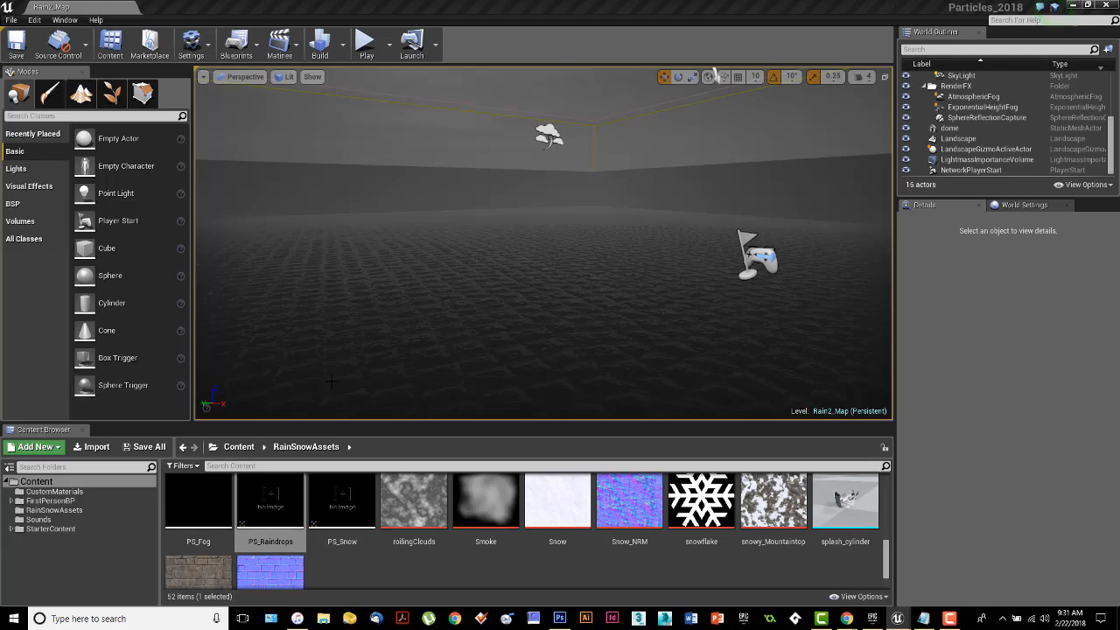
Create a new particle system in the RainSnowAssets folder and name it PS_Rain2.
{"action": "right_click", "coordinate": [500, 571]}
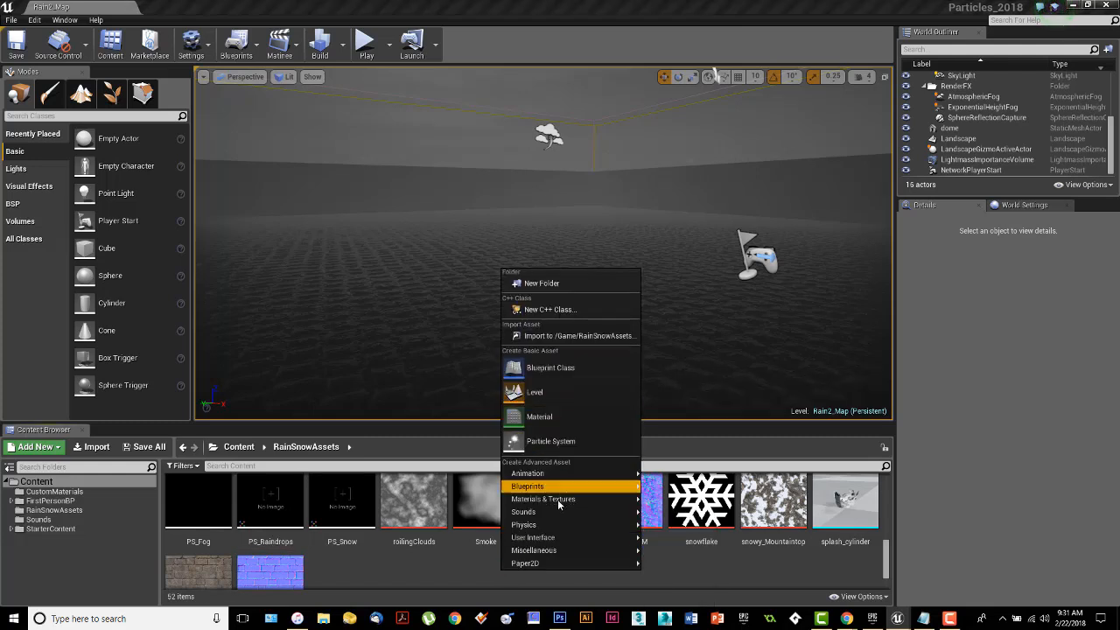
{"action": "mouse_move", "coordinate": [551, 538]}
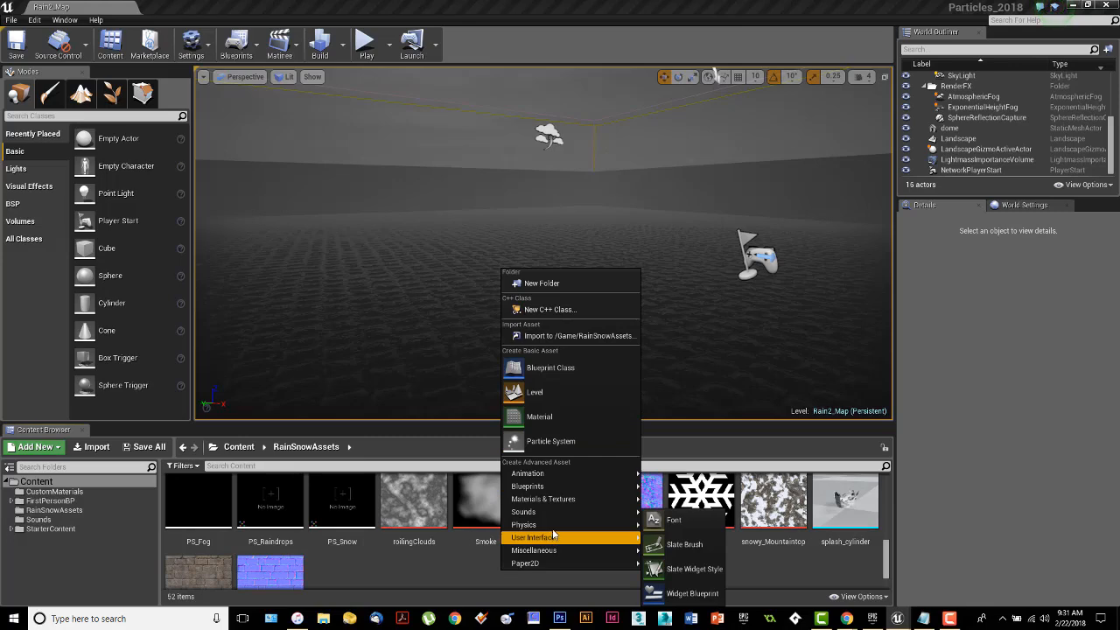
{"action": "left_click", "coordinate": [560, 447]}
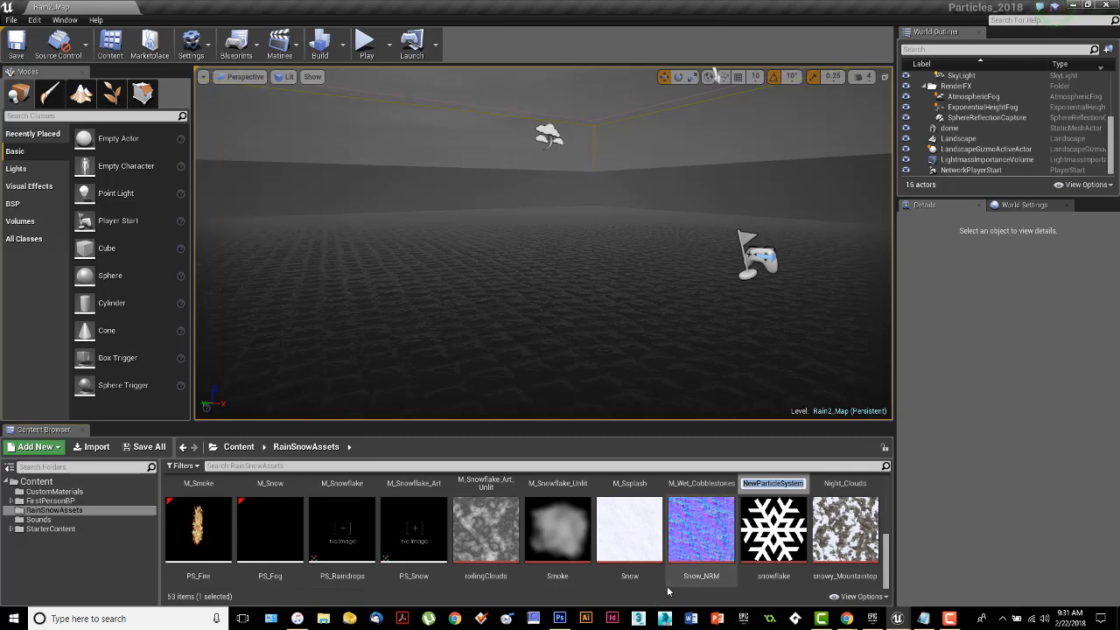
{"action": "scroll", "coordinate": [756, 566], "scroll_direction": "up", "scroll_amount": 1}
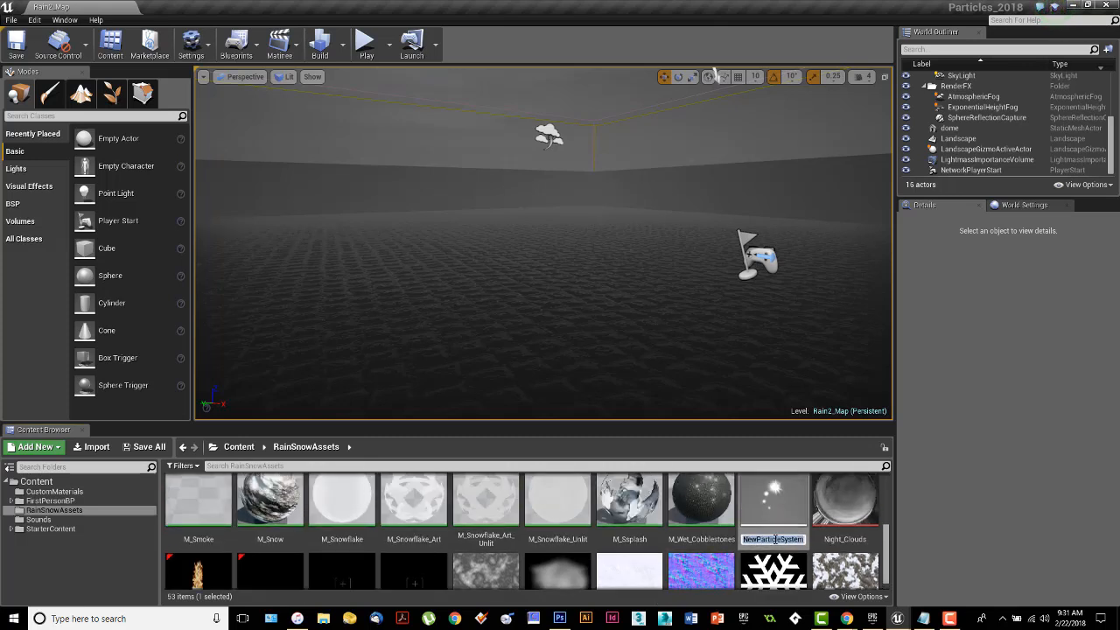
{"action": "type", "text": "PS_Rain2"}
{"action": "key", "text": "Return"}
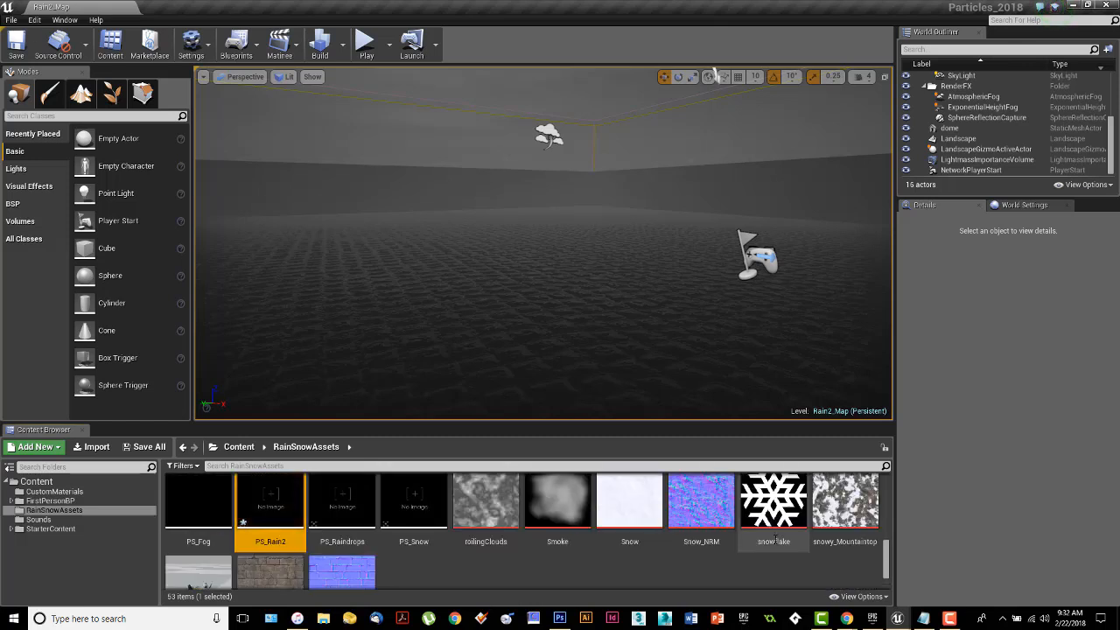
Open PS_Rain2 for editing, then enlarge and reposition its editor window so all its areas are readable.
{"action": "double_click", "coordinate": [269, 517]}
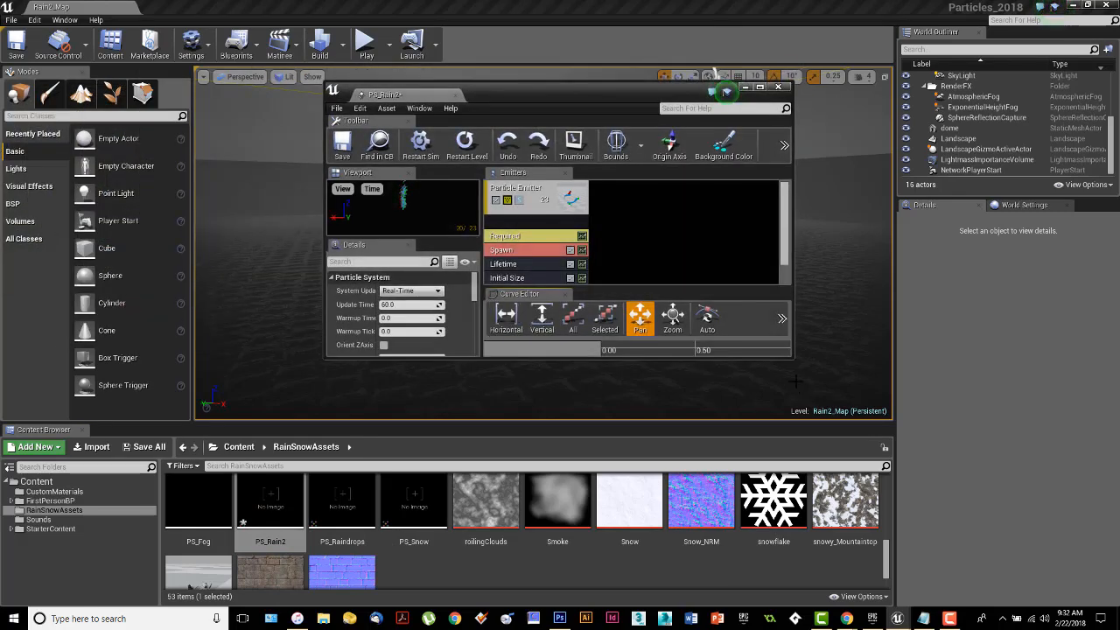
{"action": "left_click_drag", "start_coordinate": [794, 358], "coordinate": [959, 576]}
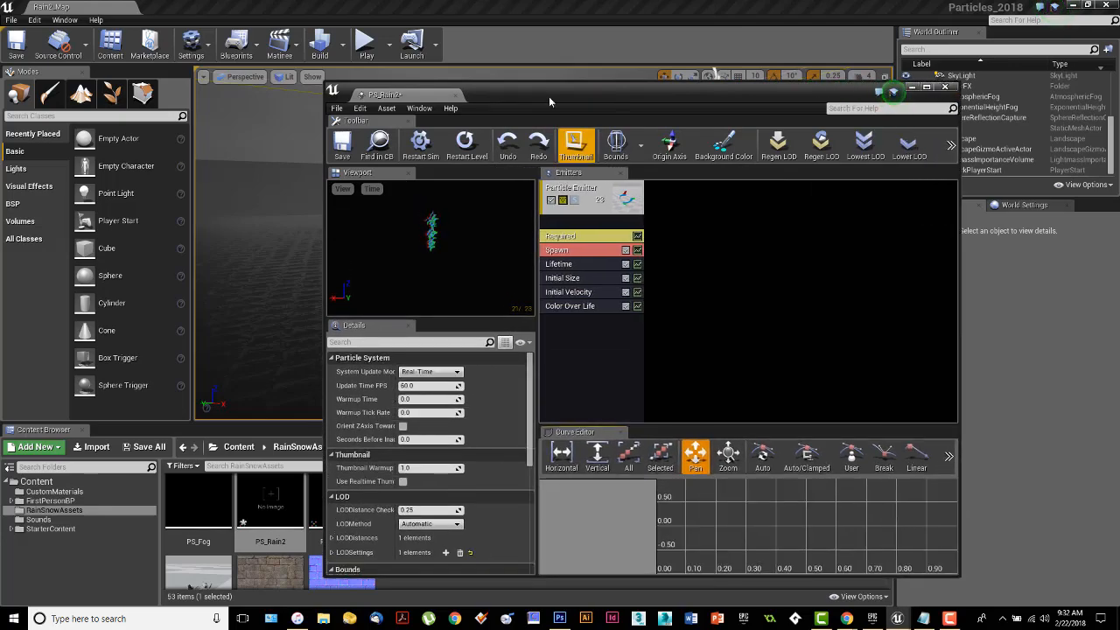
{"action": "left_click_drag", "start_coordinate": [544, 92], "coordinate": [448, 55]}
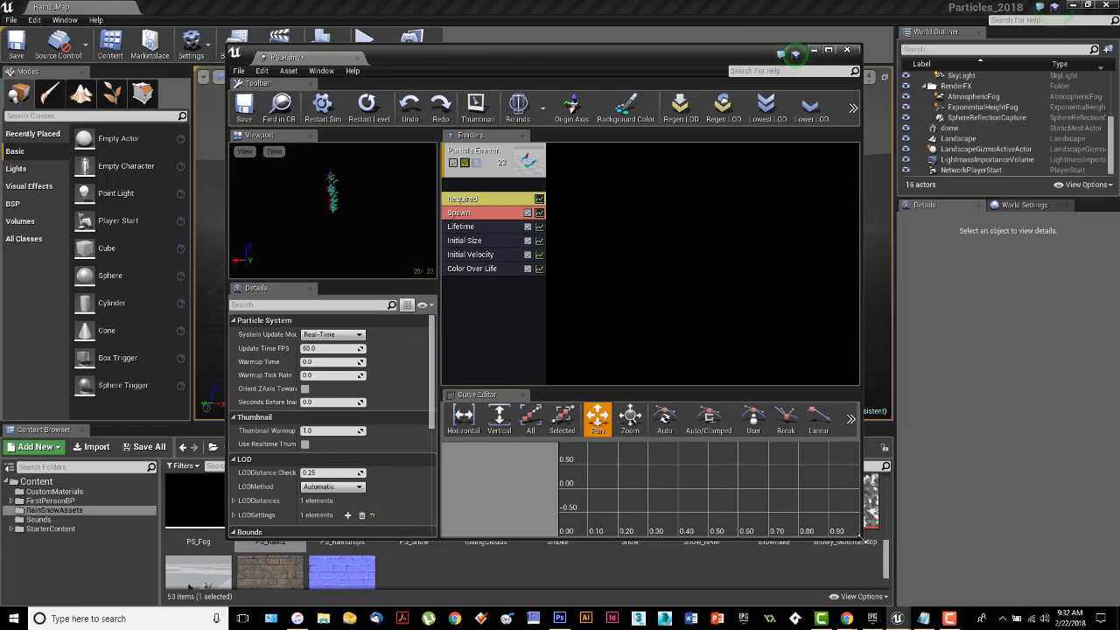
{"action": "left_click_drag", "start_coordinate": [864, 539], "coordinate": [981, 588]}
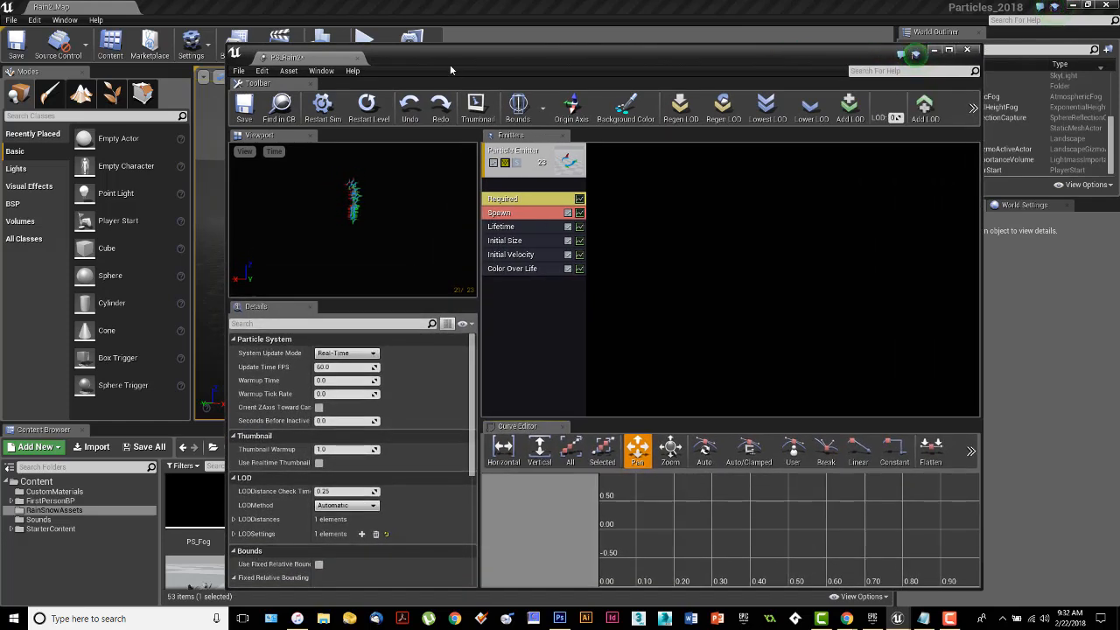
{"action": "left_click_drag", "start_coordinate": [448, 58], "coordinate": [397, 37]}
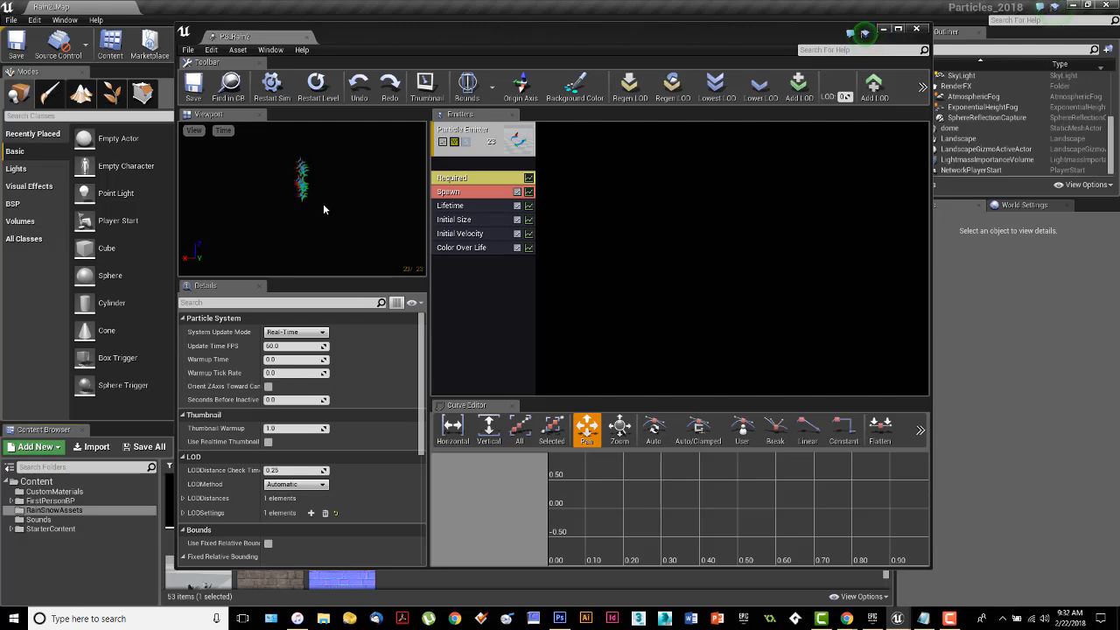
Examine the default emitter's particles up close in the PS_Rain2 preview.
{"action": "left_click_drag", "start_coordinate": [324, 209], "coordinate": [320, 220]}
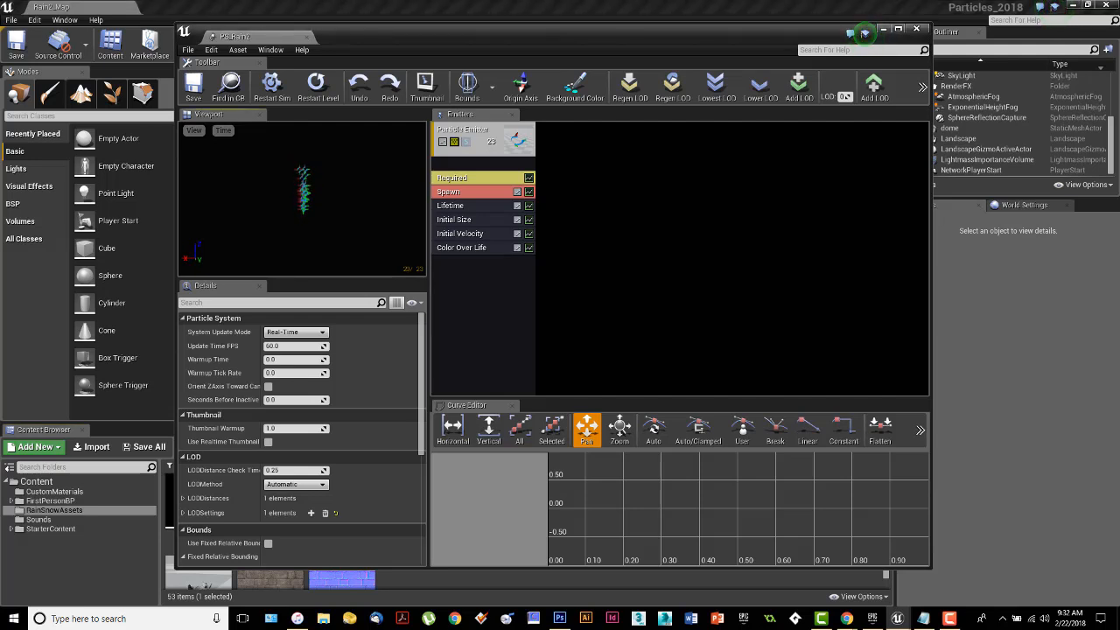
{"action": "right_click_drag", "start_coordinate": [320, 220], "coordinate": [320, 188]}
{"action": "middle_click_drag", "start_coordinate": [321, 188], "coordinate": [326, 229]}
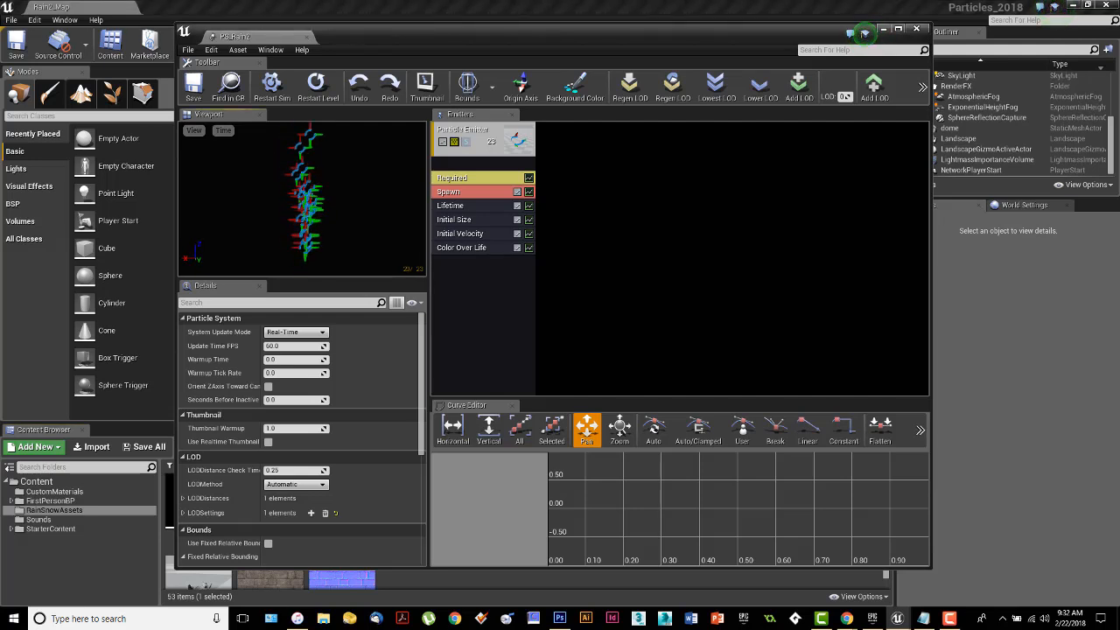
{"action": "right_click_drag", "start_coordinate": [335, 205], "coordinate": [337, 219]}
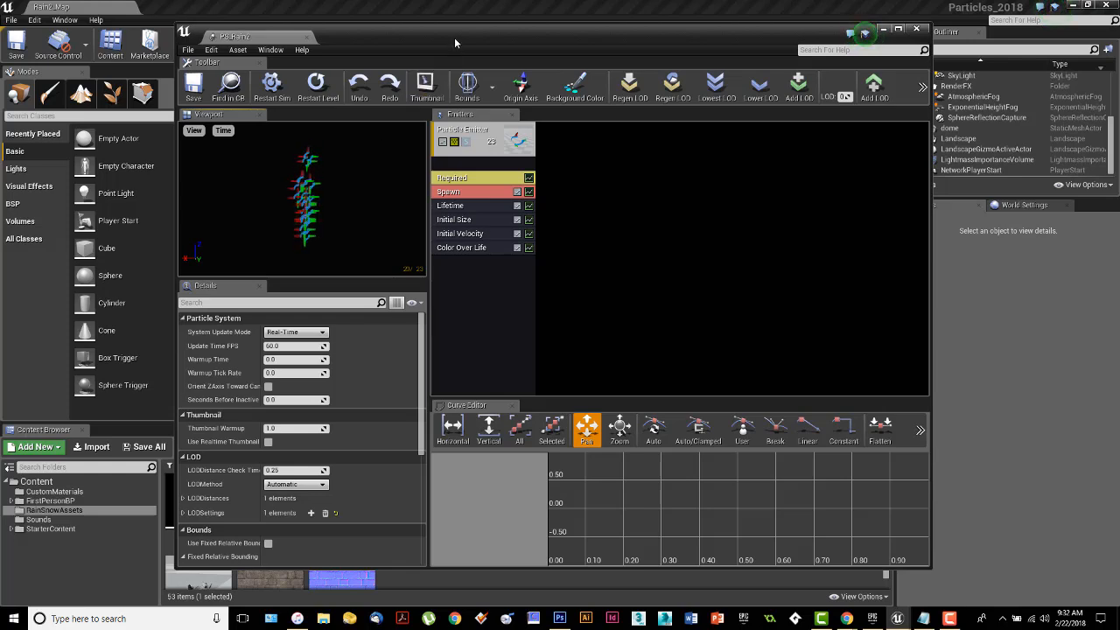
Move the PS_Rain2 editor aside and look through the assets in the RainSnowAssets folder.
{"action": "left_click_drag", "start_coordinate": [454, 37], "coordinate": [0, 20]}
{"action": "left_click_drag", "start_coordinate": [261, 22], "coordinate": [91, 21]}
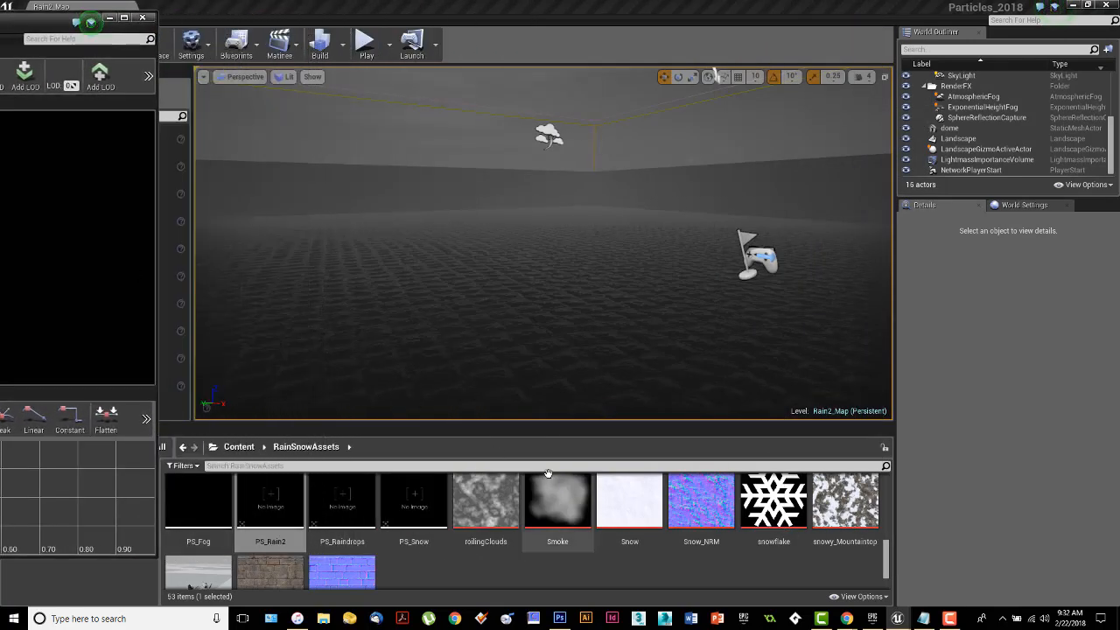
{"action": "scroll", "coordinate": [735, 532], "scroll_direction": "up", "scroll_amount": 2}
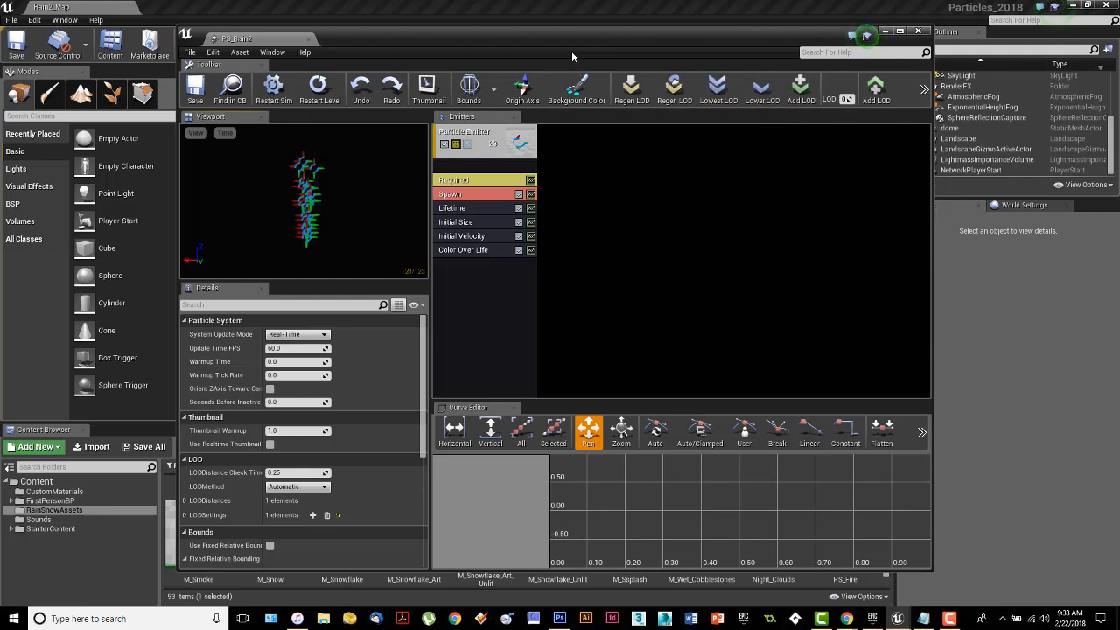
Reposition the PS_Rain2 editor window and make its particle preview area wider and taller.
{"action": "left_click_drag", "start_coordinate": [597, 37], "coordinate": [617, 31]}
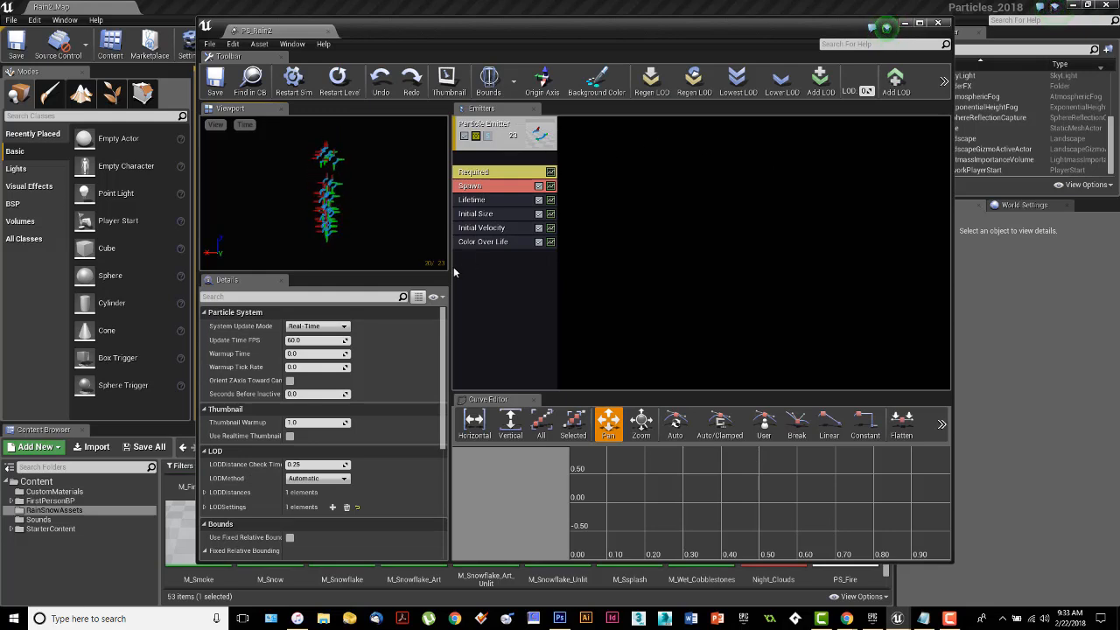
{"action": "left_click_drag", "start_coordinate": [482, 269], "coordinate": [567, 270]}
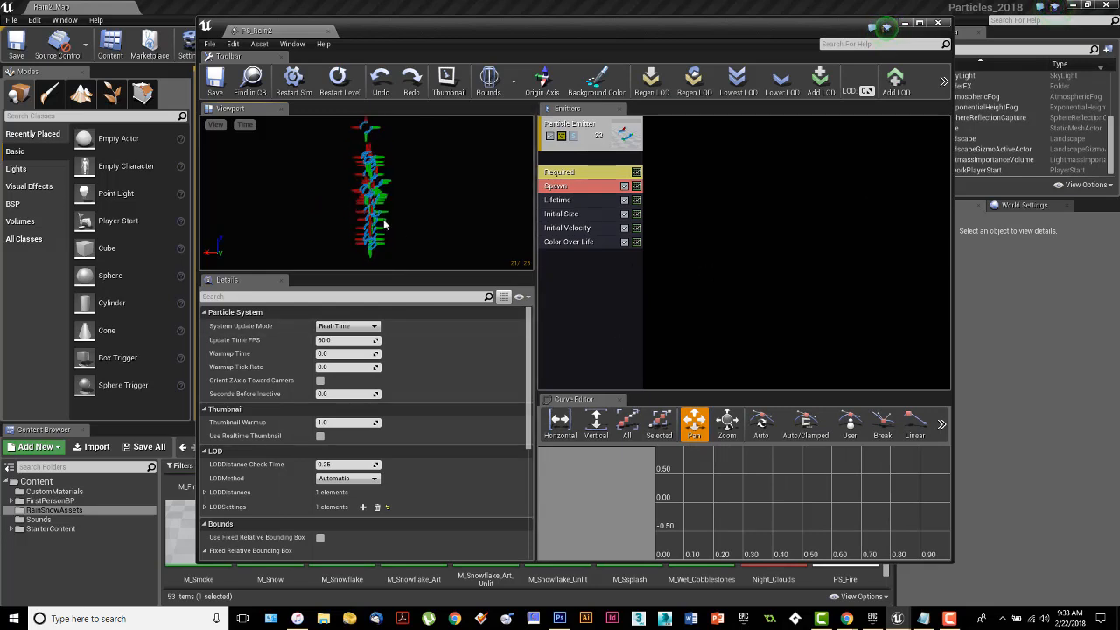
{"action": "left_click_drag", "start_coordinate": [401, 274], "coordinate": [401, 306]}
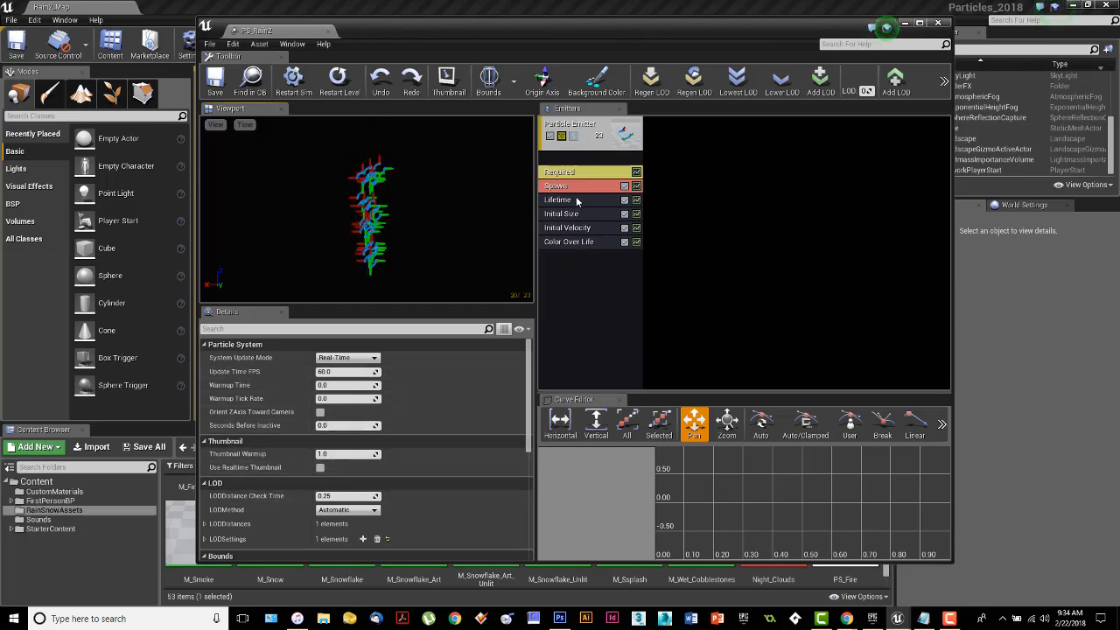
Examine the default emitter's Color Over Life, Initial Velocity, Initial Size, Lifetime, Spawn and Required settings, and the module categories available to add.
{"action": "left_click", "coordinate": [576, 243]}
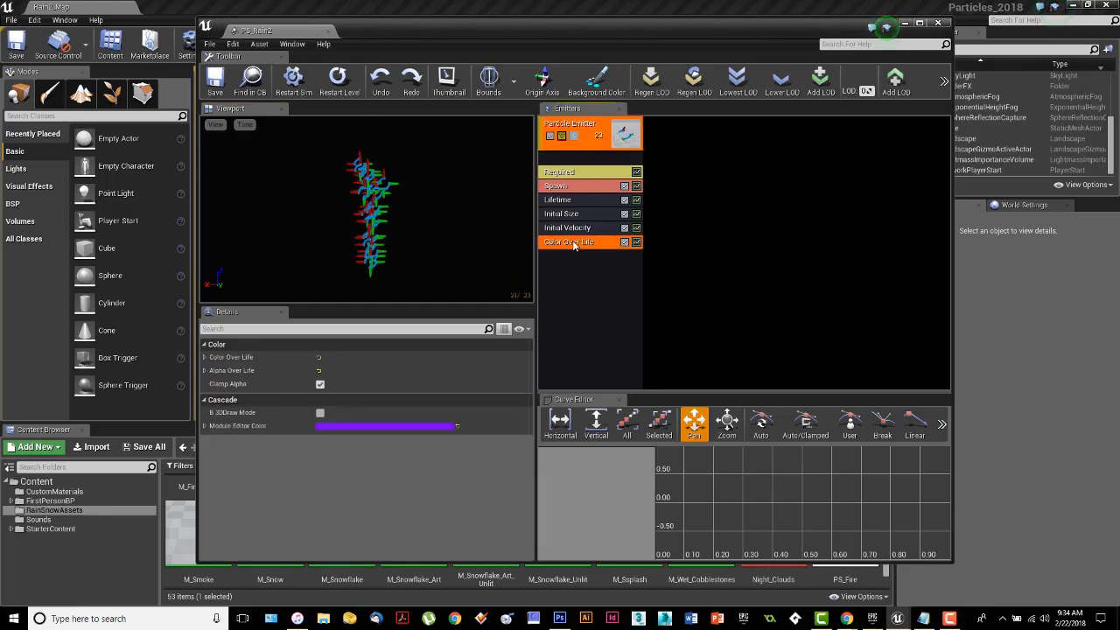
{"action": "left_click", "coordinate": [566, 229]}
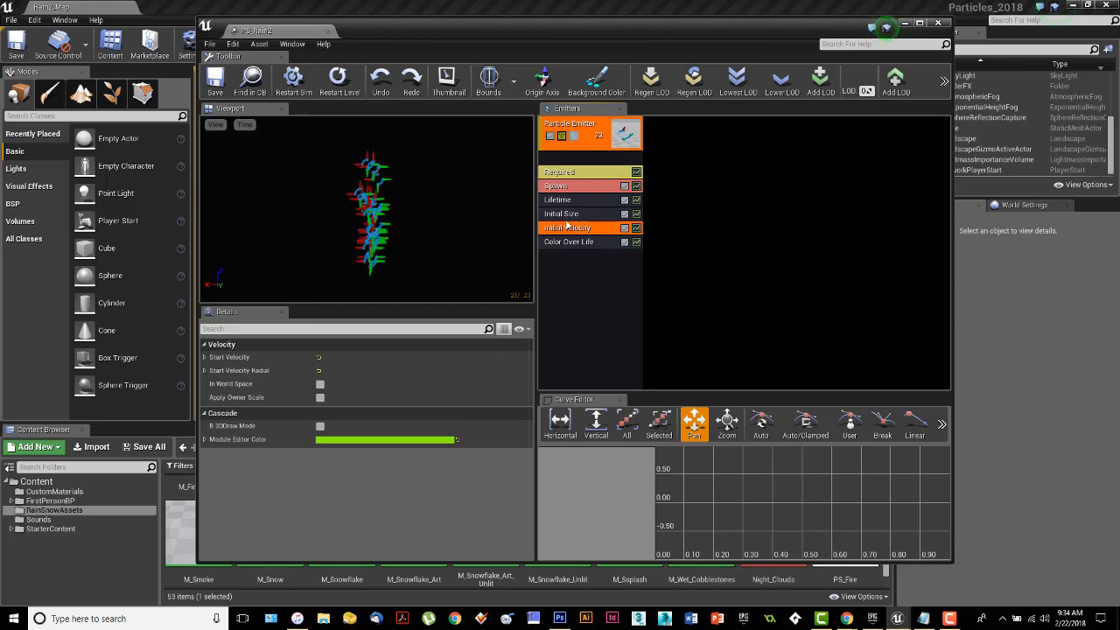
{"action": "left_click", "coordinate": [568, 215]}
{"action": "left_click", "coordinate": [568, 201]}
{"action": "left_click", "coordinate": [564, 186]}
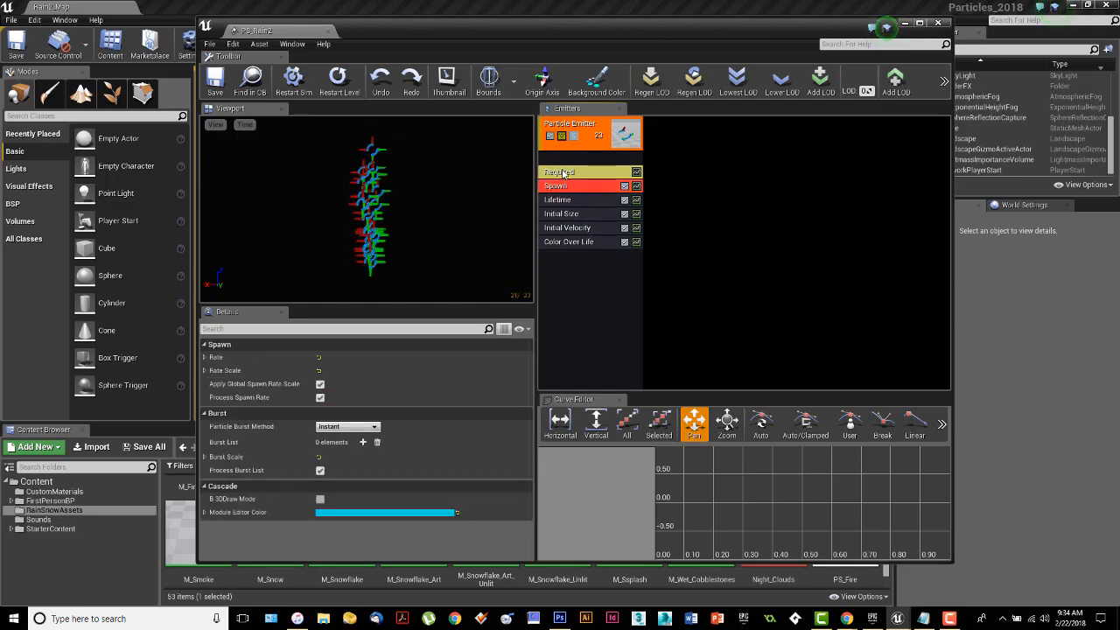
{"action": "left_click", "coordinate": [604, 171]}
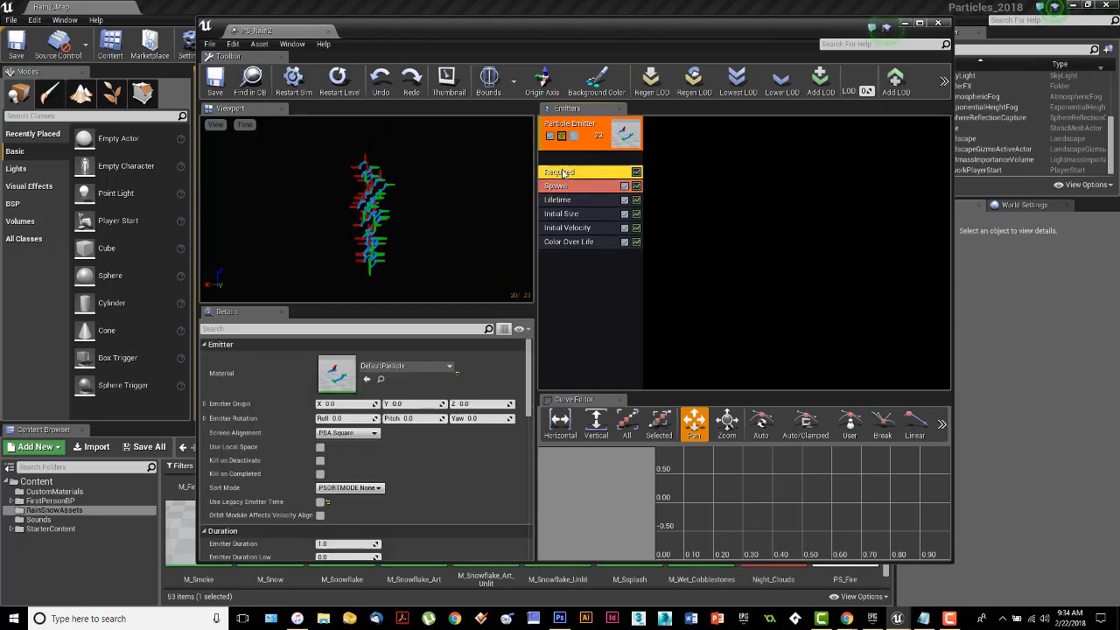
{"action": "right_click", "coordinate": [572, 282]}
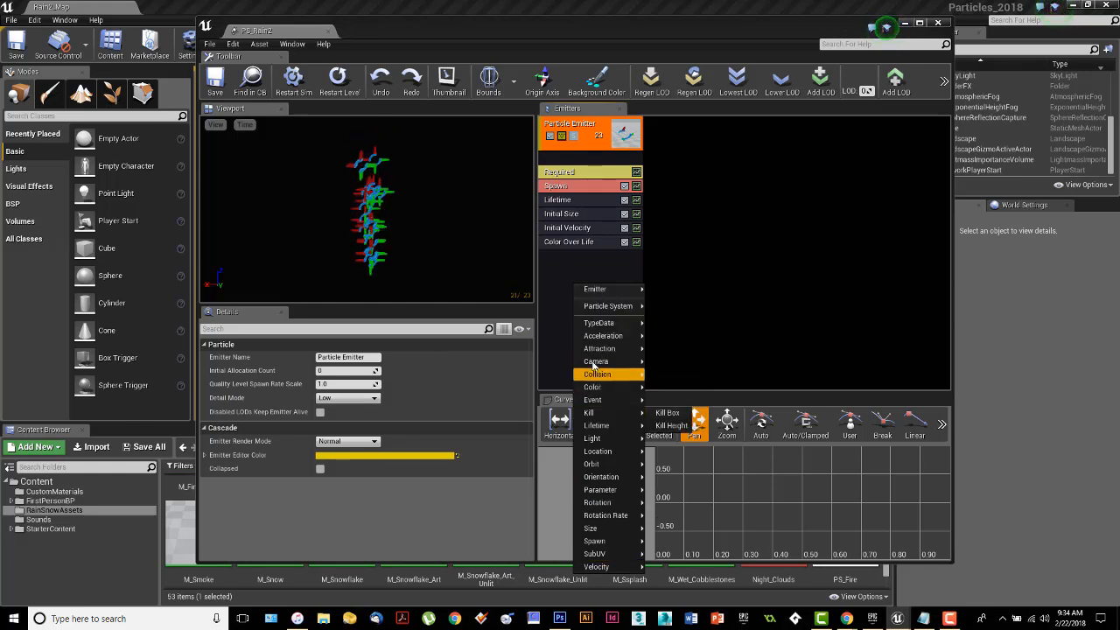
{"action": "left_click", "coordinate": [697, 287]}
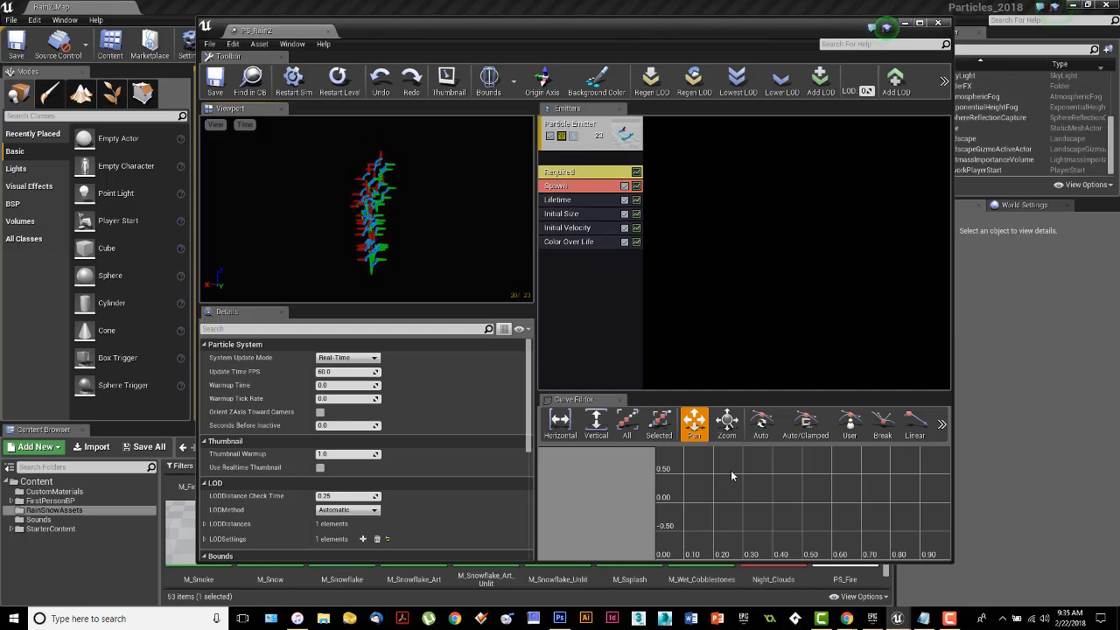
Close the Curve Editor in the PS_Rain2 editor and make the Details area slightly taller.
{"action": "left_click", "coordinate": [619, 400]}
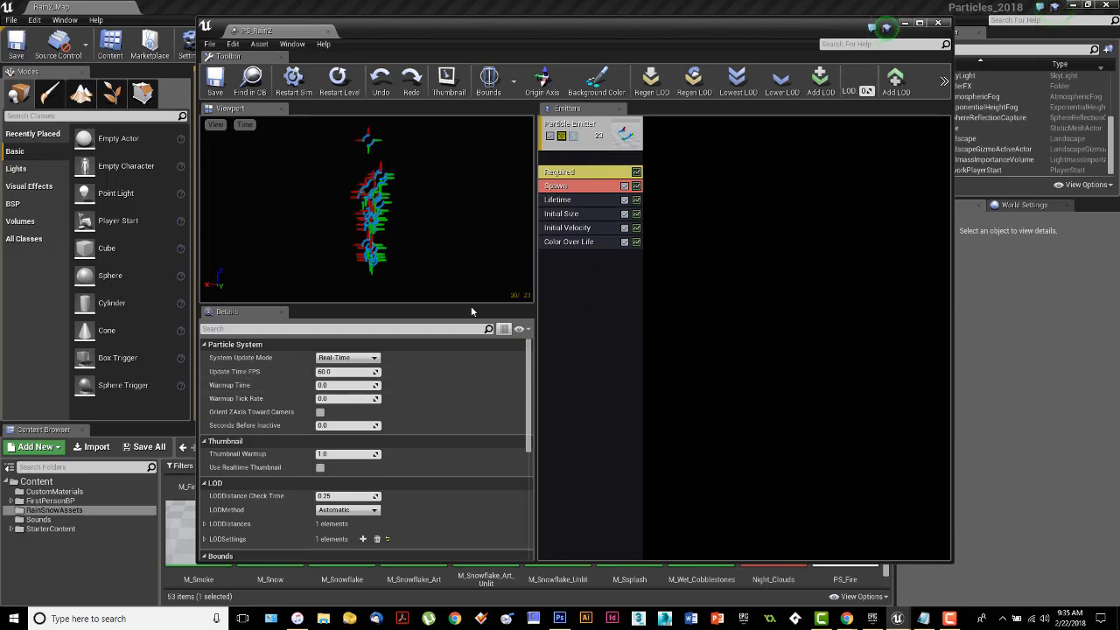
{"action": "left_click_drag", "start_coordinate": [468, 303], "coordinate": [467, 295]}
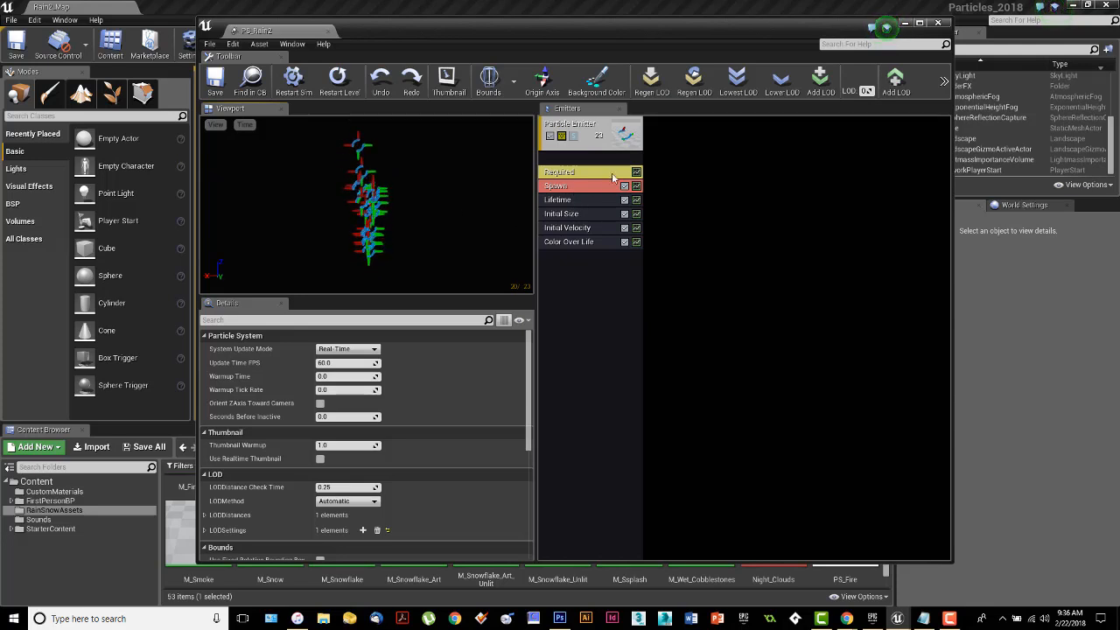
Rename the default particle emitter as Raindrops and collapse its Cascade settings.
{"action": "left_click", "coordinate": [549, 137]}
{"action": "left_click", "coordinate": [549, 138]}
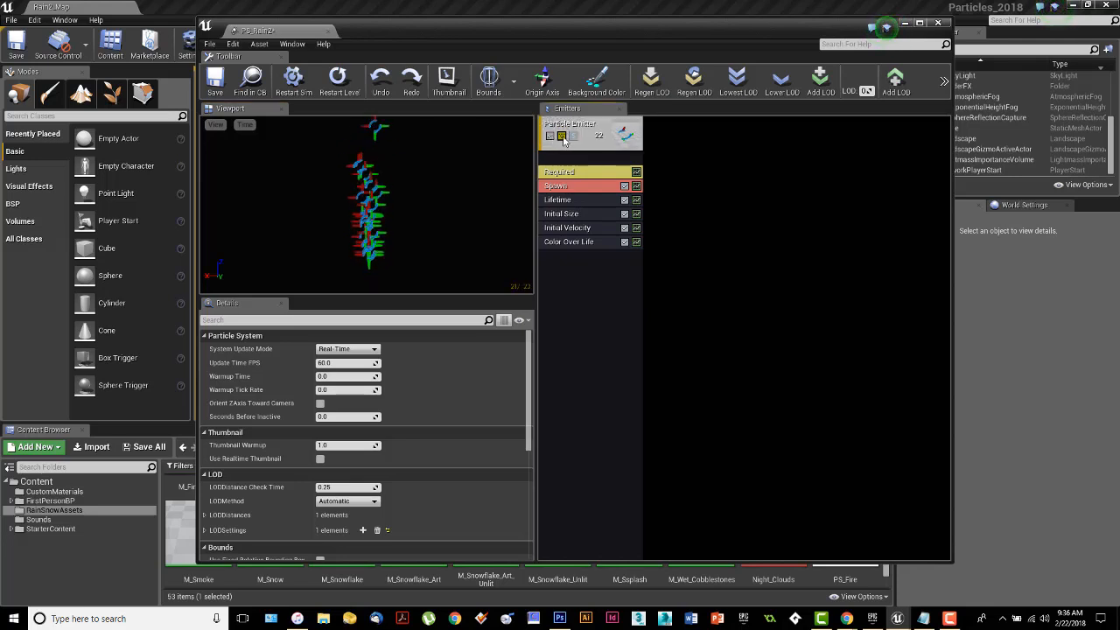
{"action": "left_click", "coordinate": [567, 129]}
{"action": "right_click", "coordinate": [567, 128]}
{"action": "mouse_move", "coordinate": [571, 129]}
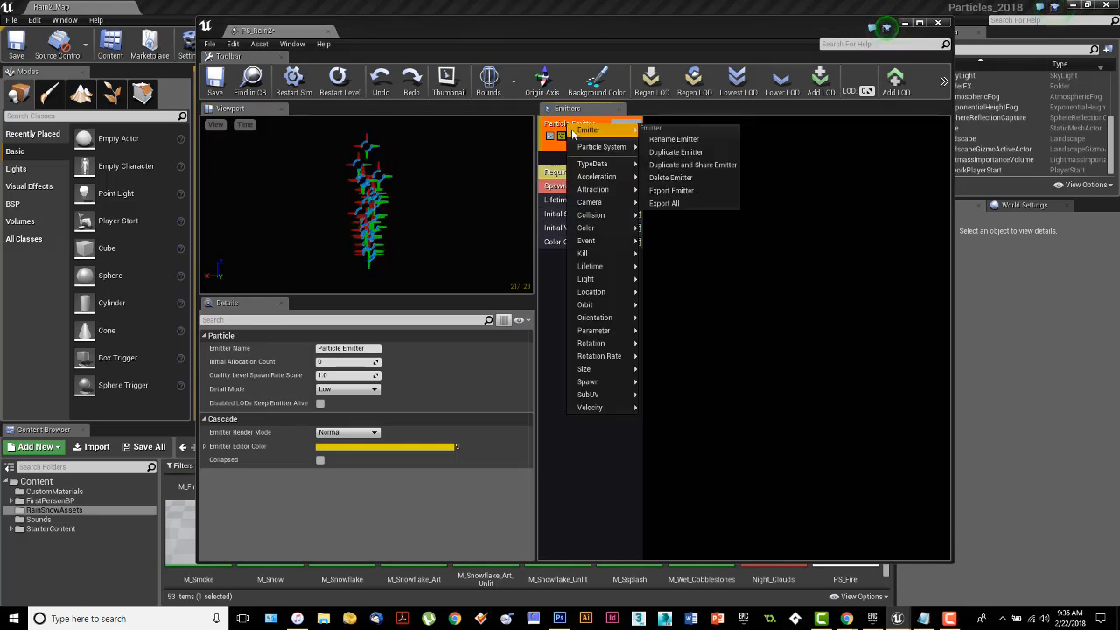
{"action": "left_click", "coordinate": [661, 138]}
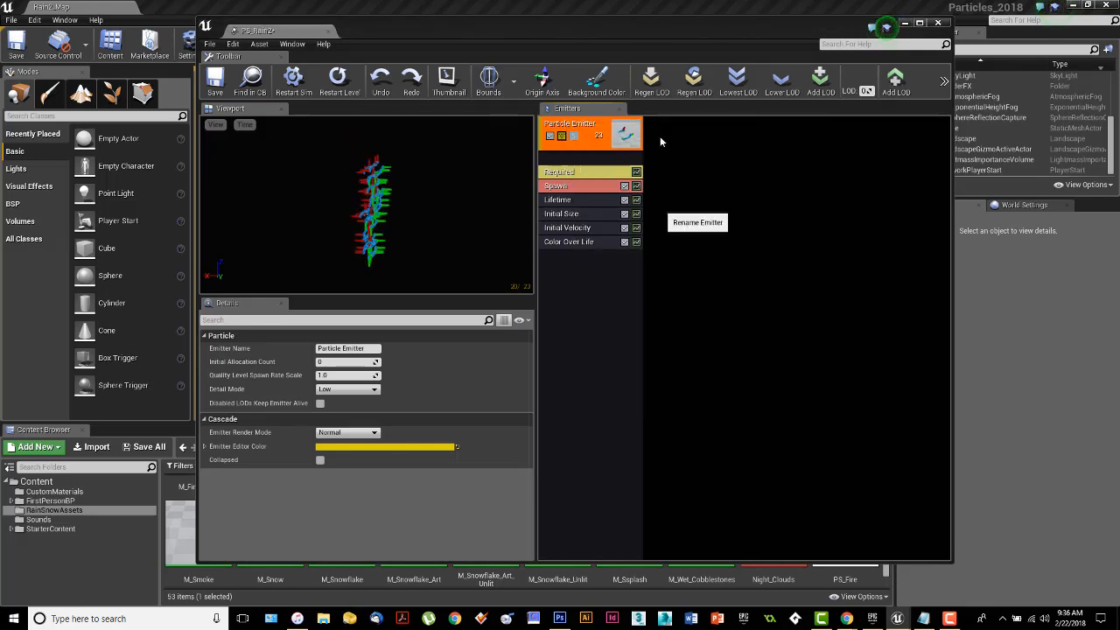
{"action": "type", "text": "Raindrops"}
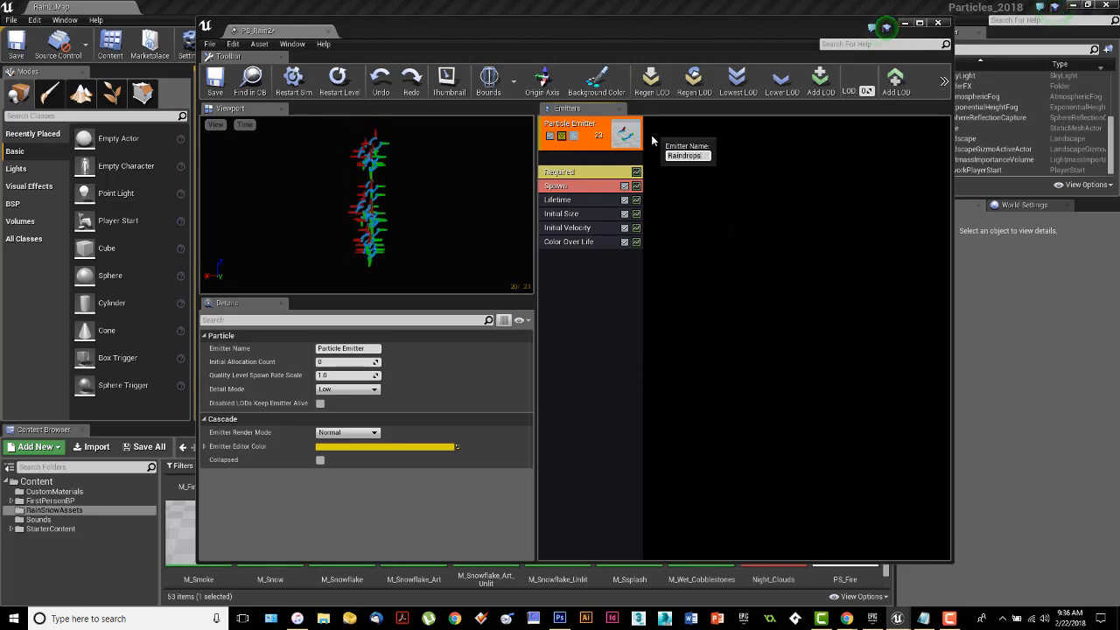
{"action": "key", "text": "Return"}
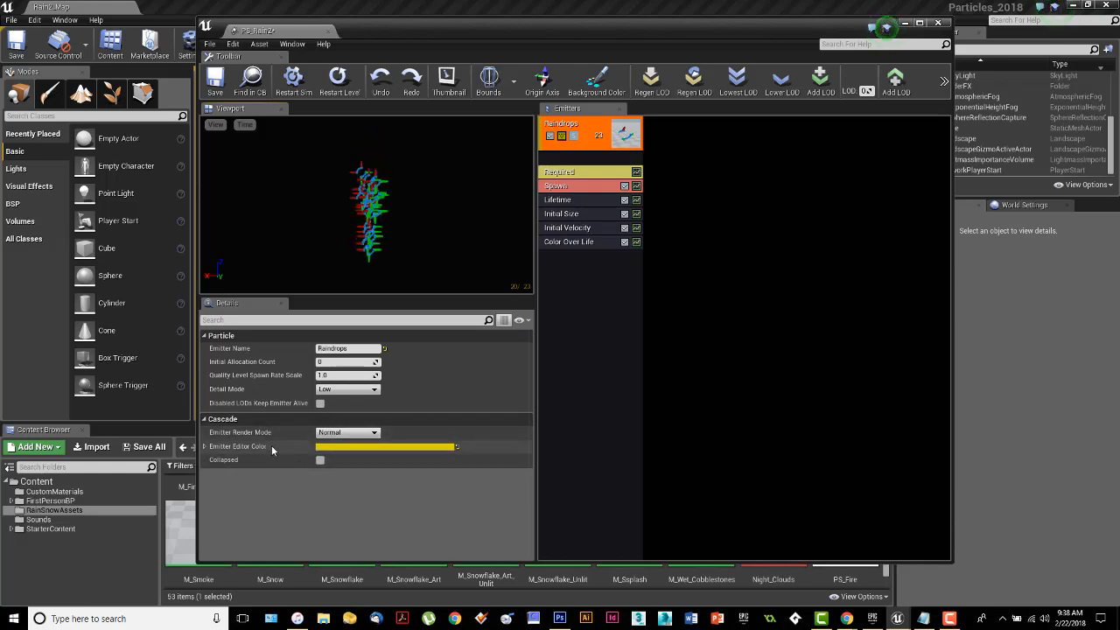
{"action": "left_click", "coordinate": [206, 420]}
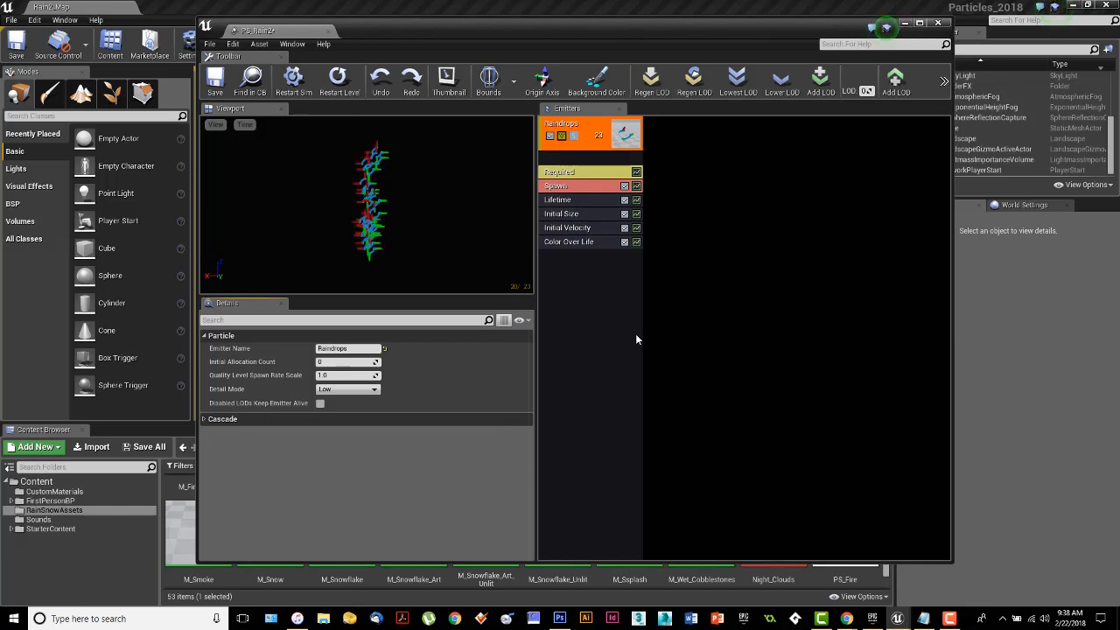
Show the Raindrops emitter's Required settings, move the PS_Rain2 editor aside and open the M_RainDroplet material from RainSnowAssets in an enlarged window.
{"action": "left_click", "coordinate": [561, 174]}
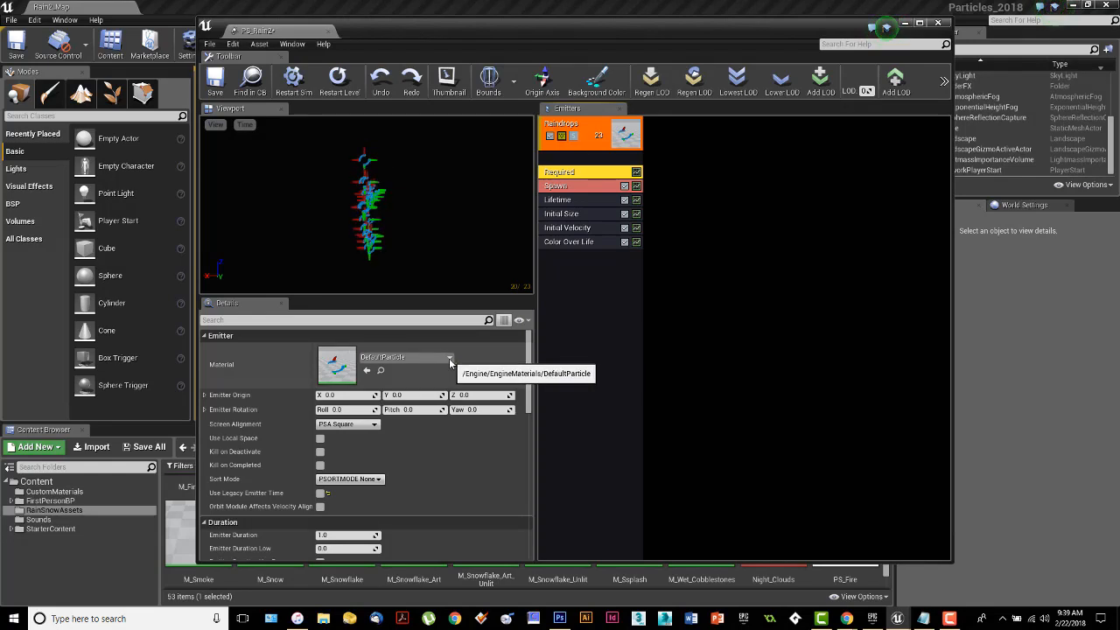
{"action": "left_click", "coordinate": [449, 357]}
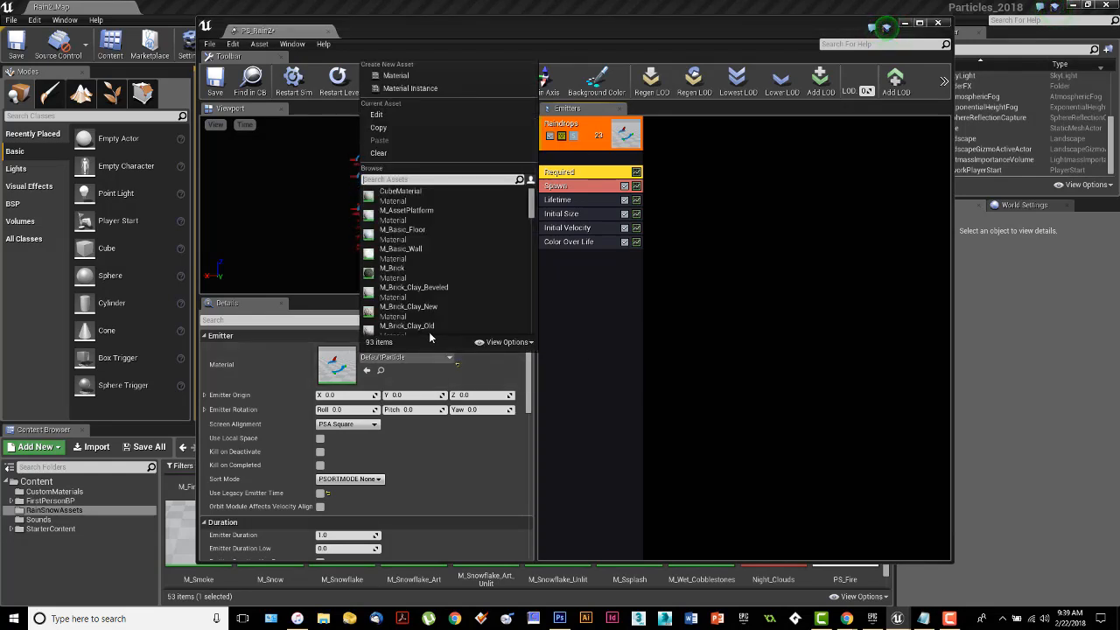
{"action": "left_click_drag", "start_coordinate": [439, 35], "coordinate": [0, 93]}
{"action": "scroll", "coordinate": [707, 525], "scroll_direction": "up", "scroll_amount": 4}
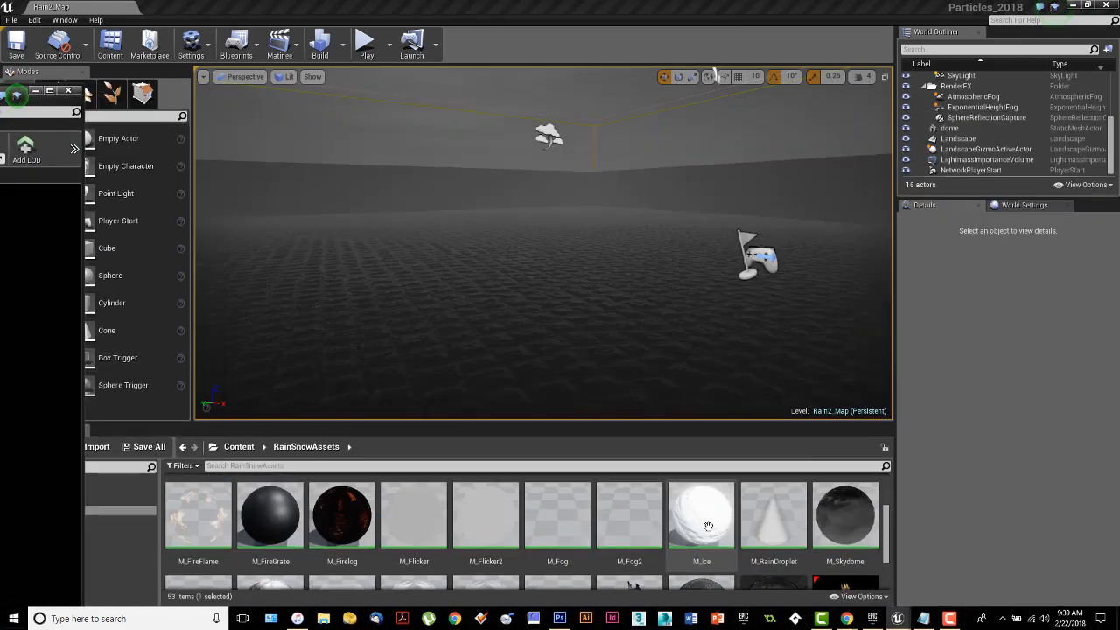
{"action": "left_click", "coordinate": [778, 527]}
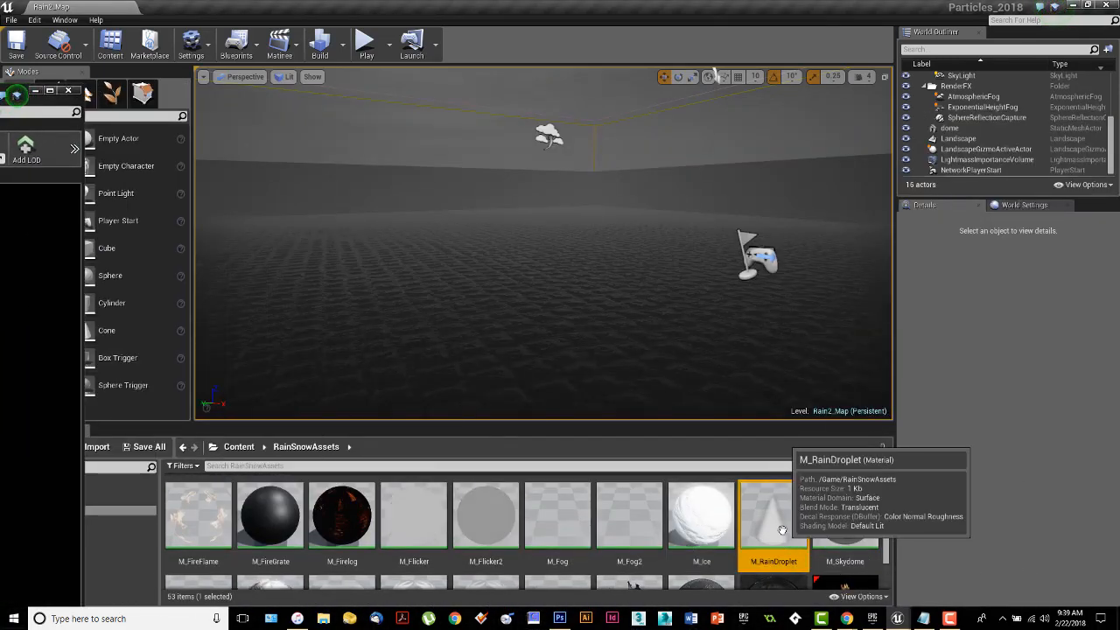
{"action": "double_click", "coordinate": [777, 535]}
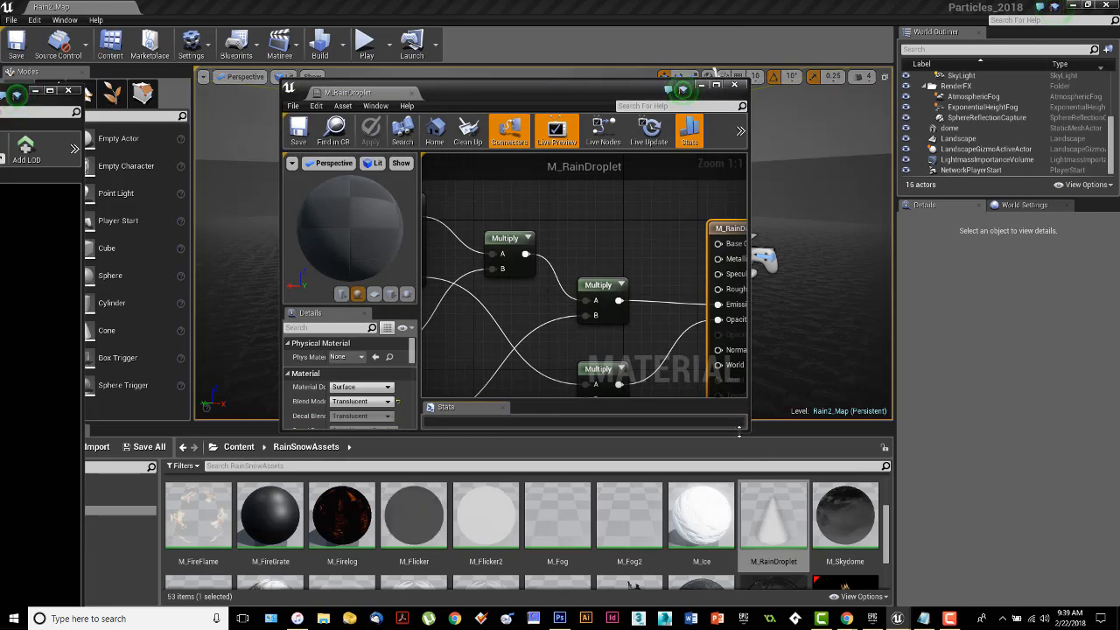
{"action": "left_click_drag", "start_coordinate": [749, 429], "coordinate": [1014, 575]}
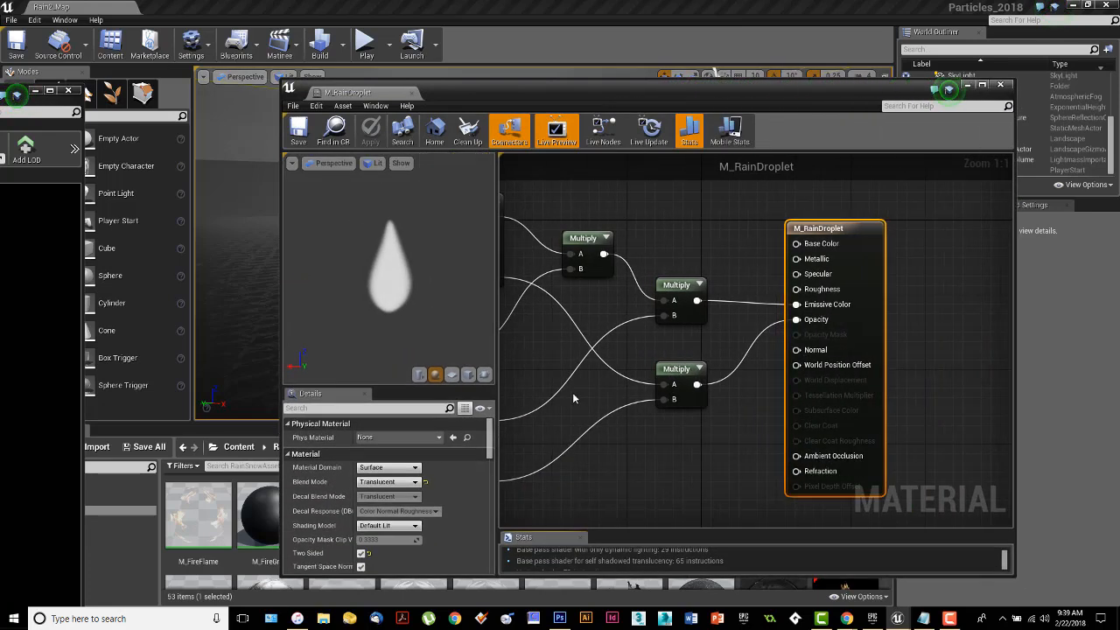
Set the constant multiplied with the droplet Texture Sample in M_RainDroplet to 0.25.
{"action": "scroll", "coordinate": [572, 393], "scroll_direction": "down", "scroll_amount": 2}
{"action": "right_click_drag", "start_coordinate": [589, 410], "coordinate": [697, 434]}
{"action": "scroll", "coordinate": [702, 388], "scroll_direction": "up", "scroll_amount": 2}
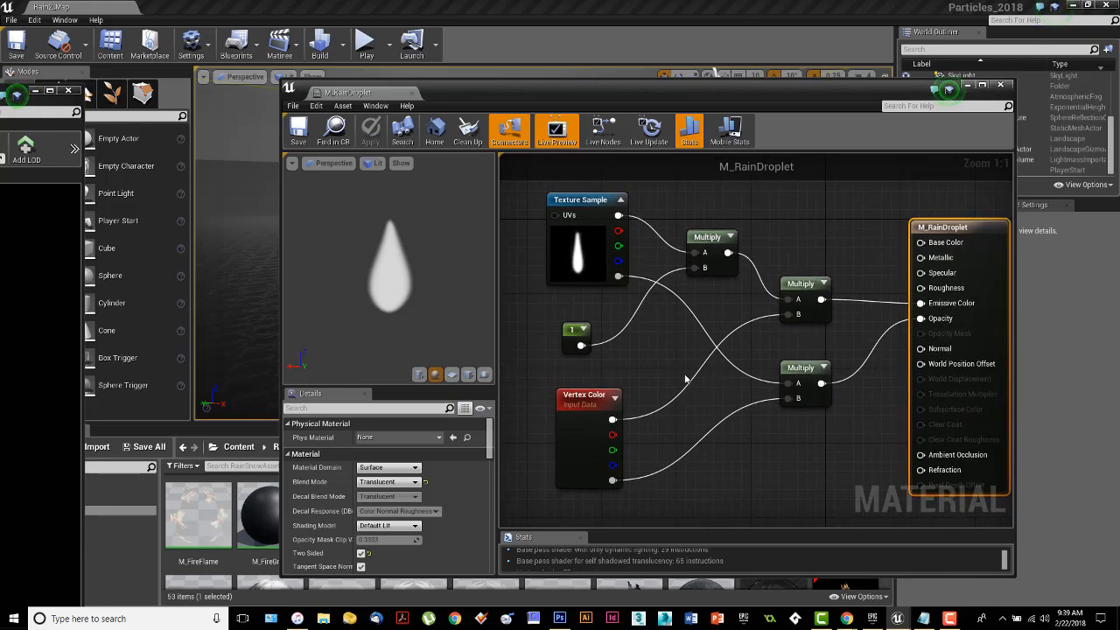
{"action": "left_click", "coordinate": [574, 206]}
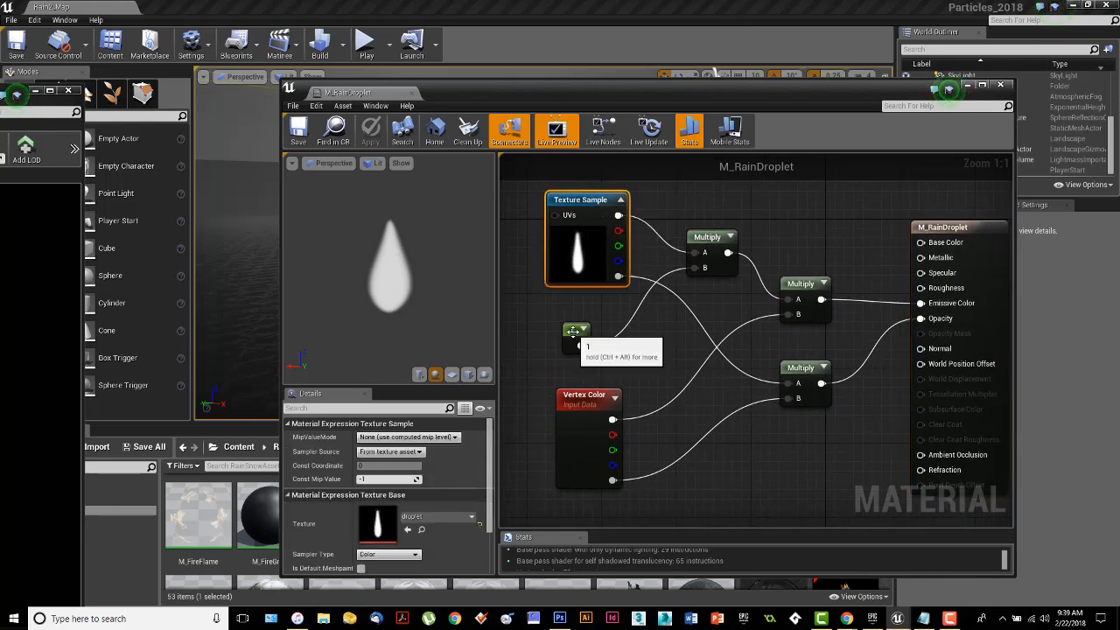
{"action": "left_click", "coordinate": [571, 335]}
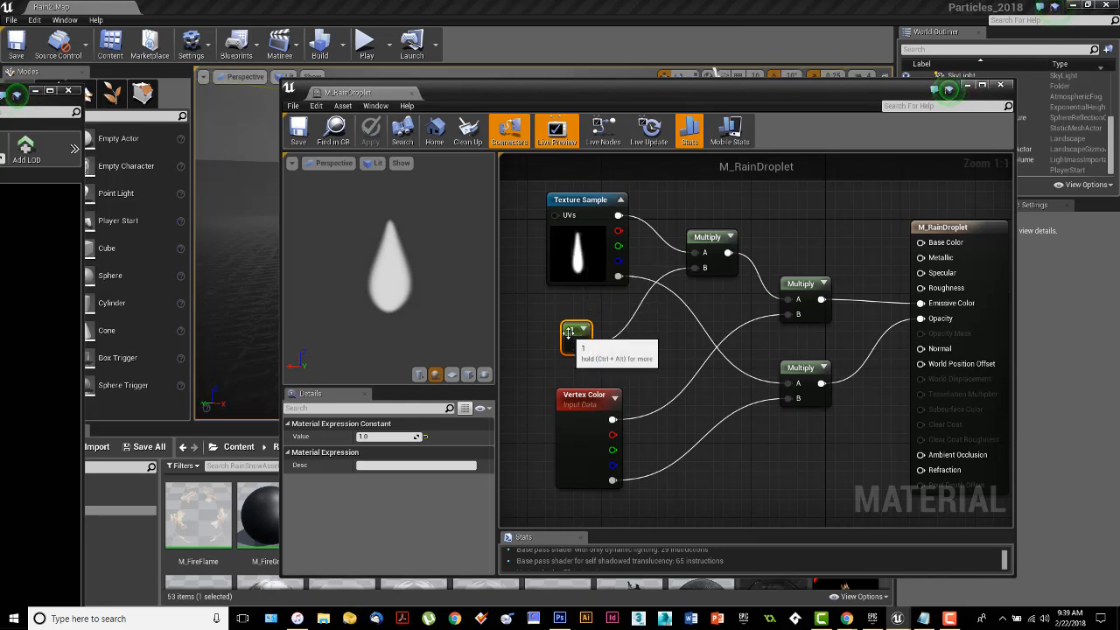
{"action": "left_click_drag", "start_coordinate": [566, 340], "coordinate": [578, 331]}
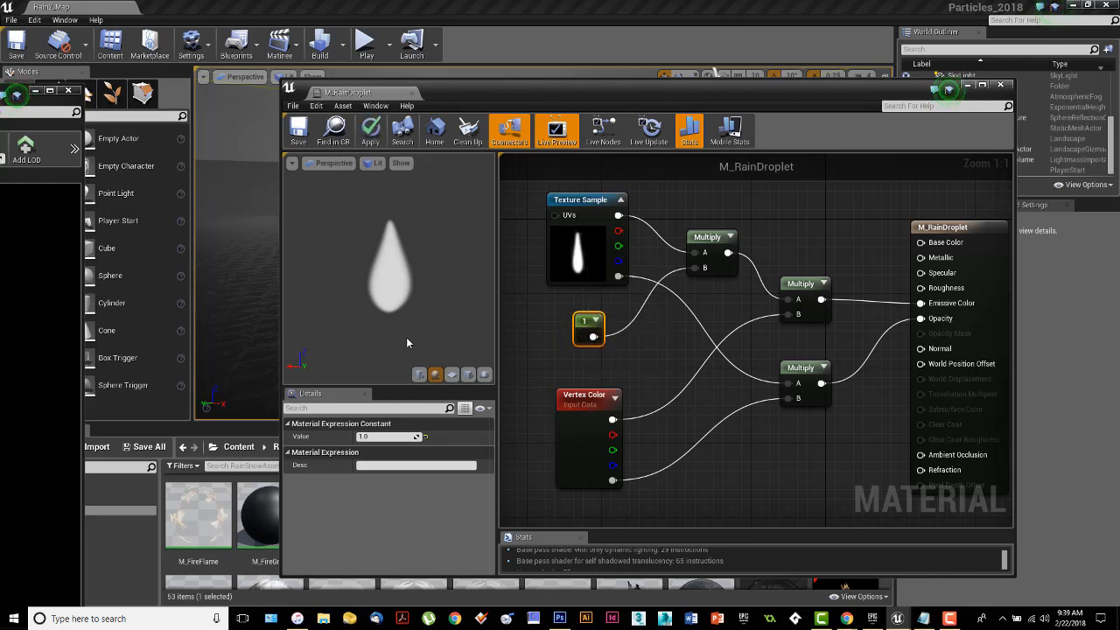
{"action": "left_click", "coordinate": [384, 436]}
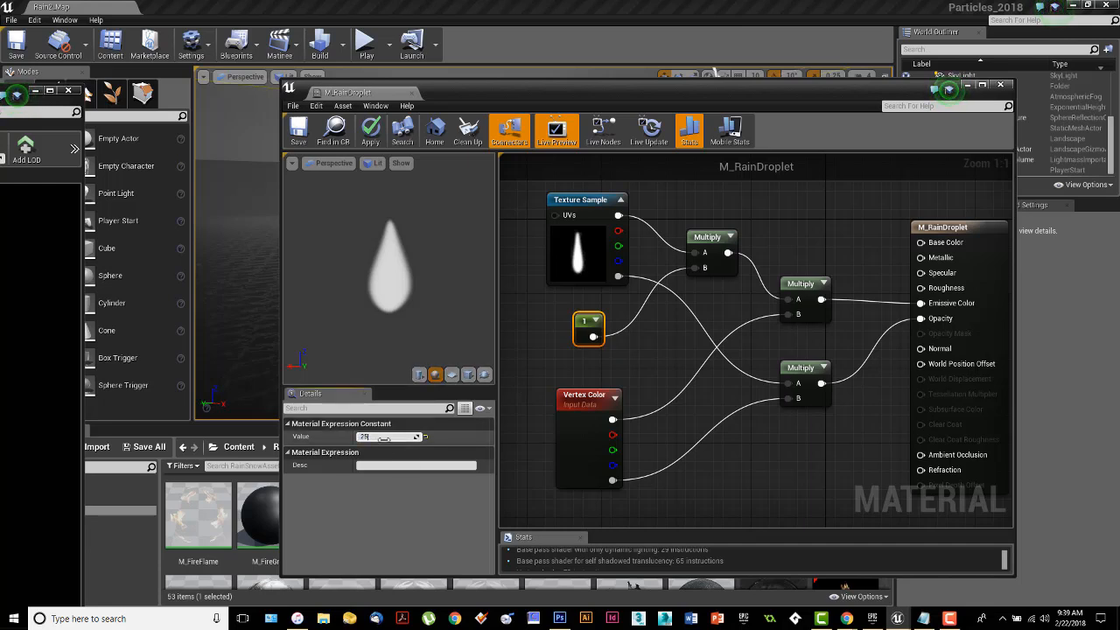
{"action": "type", "text": ".25"}
{"action": "key", "text": "Return"}
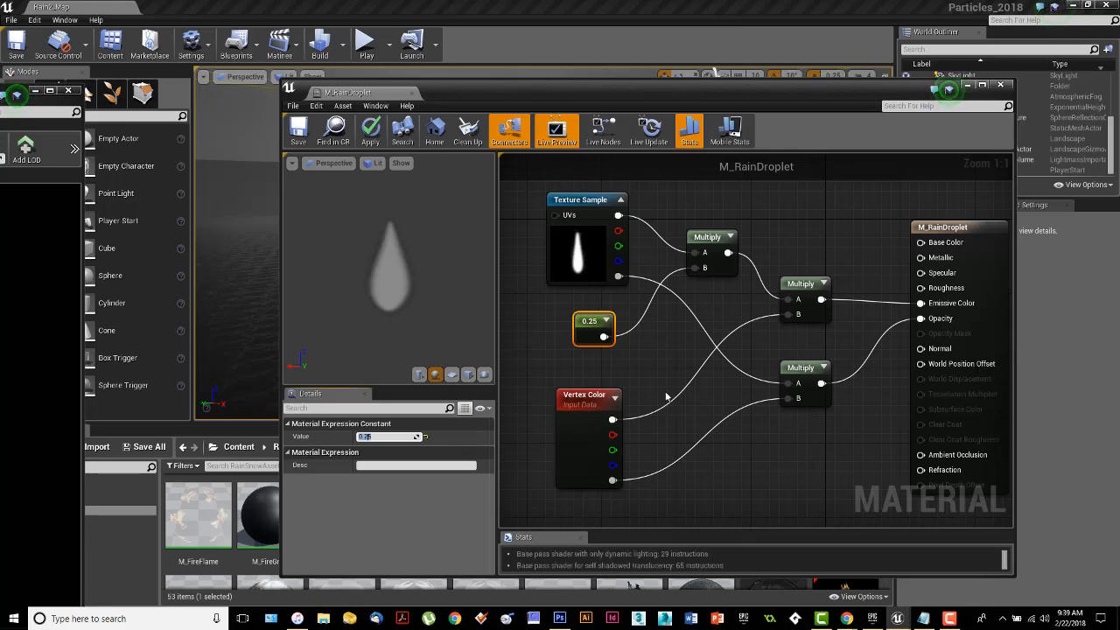
Inspect the Vertex Color node, and close the M_RainDroplet editor, applying the changes to the original material.
{"action": "right_click_drag", "start_coordinate": [665, 382], "coordinate": [647, 388]}
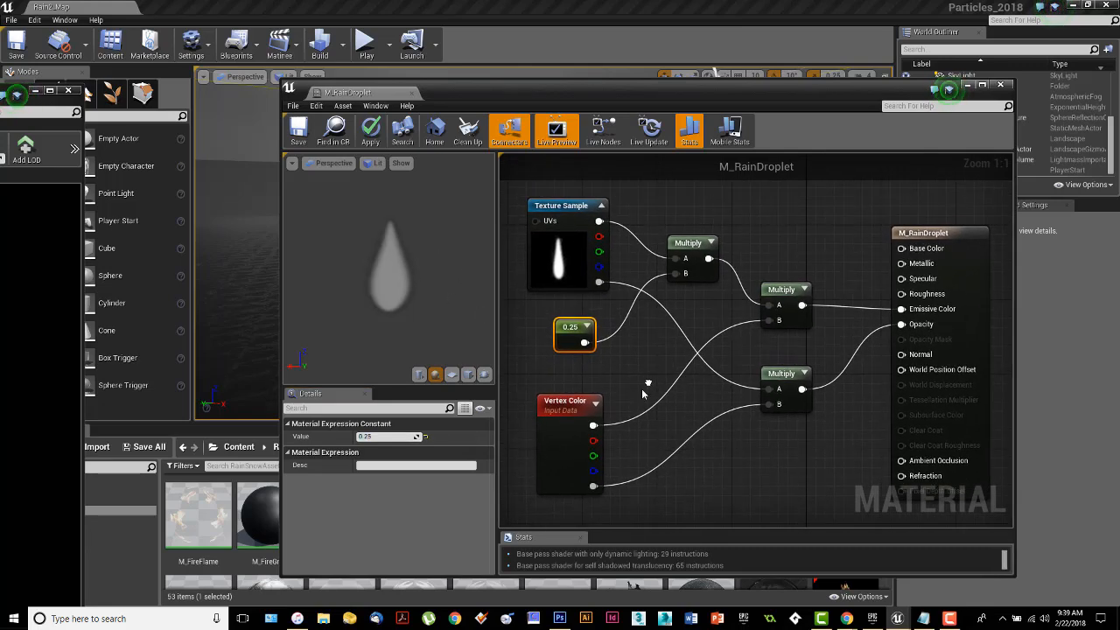
{"action": "left_click", "coordinate": [595, 437]}
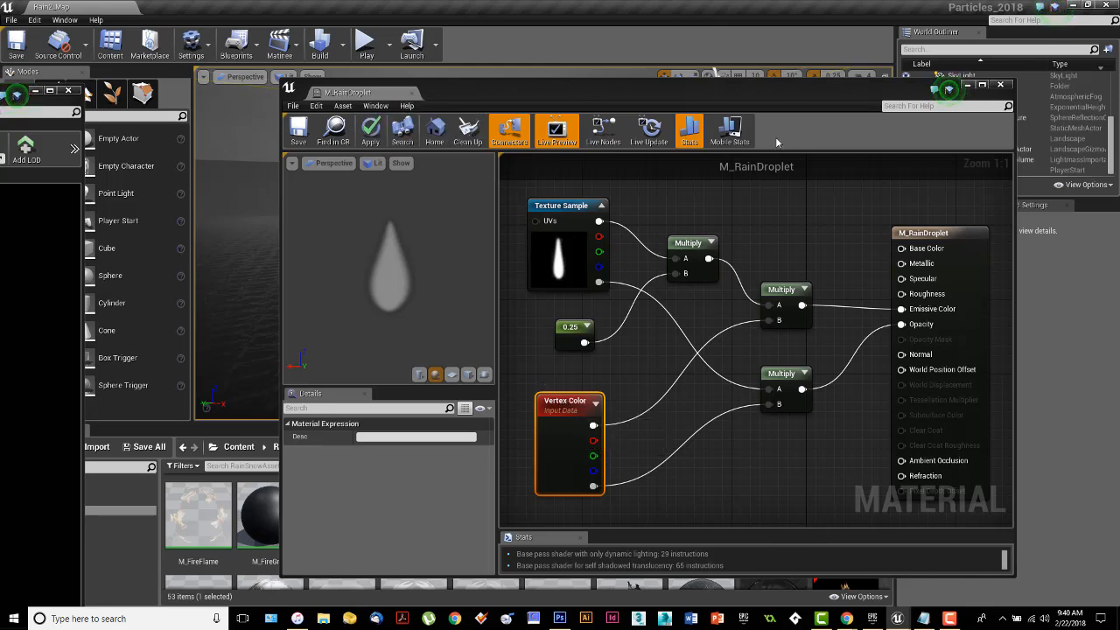
{"action": "left_click", "coordinate": [1003, 85]}
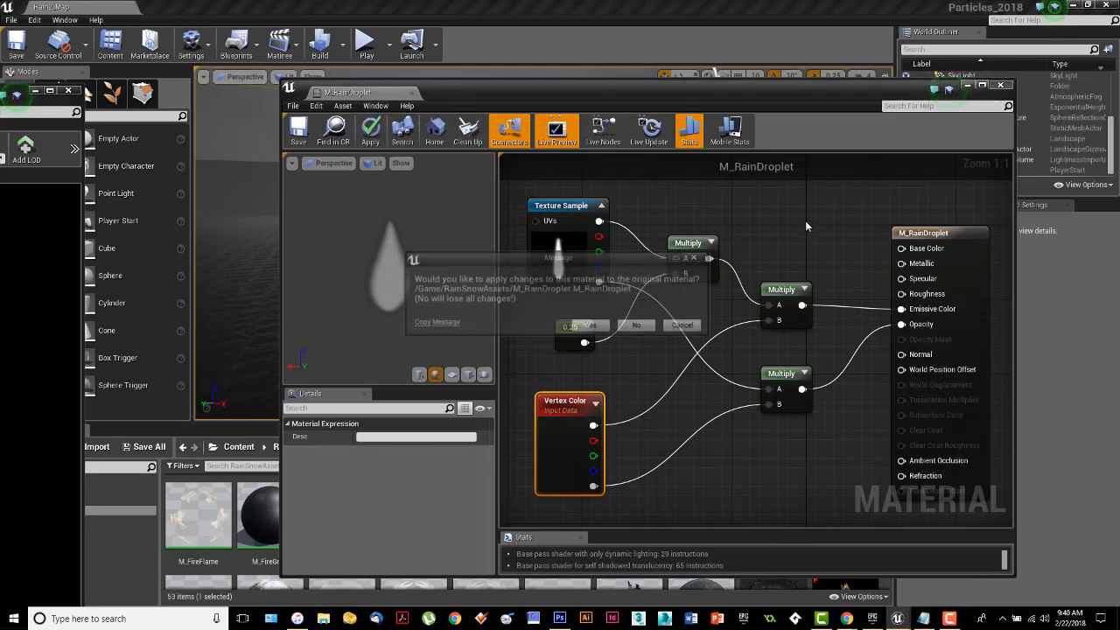
{"action": "left_click", "coordinate": [592, 326]}
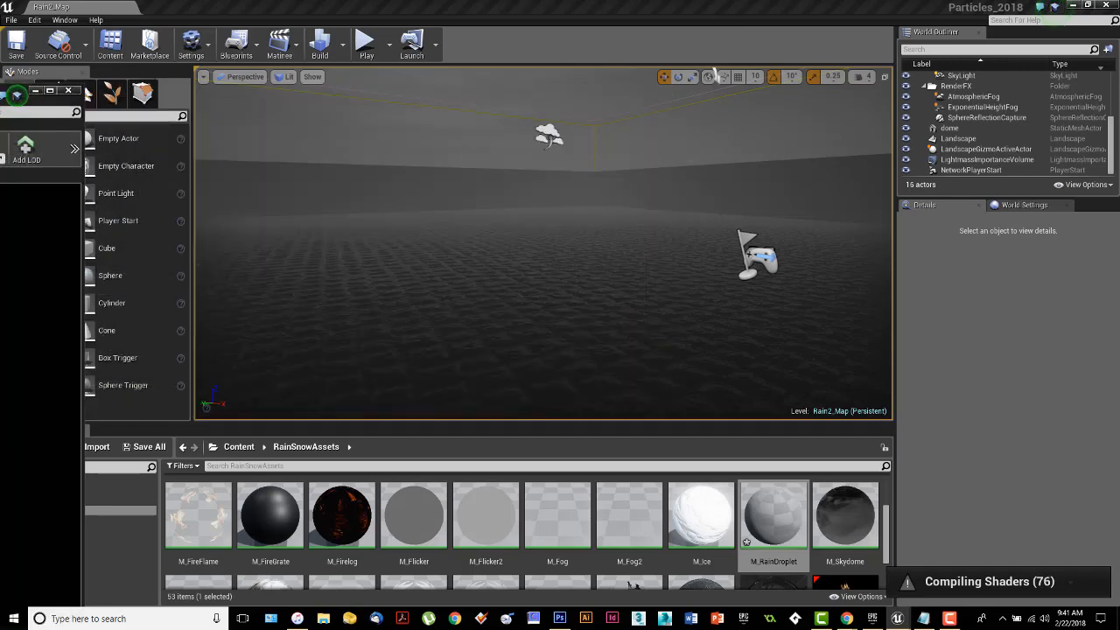
Assign the M_RainDroplet material from RainSnowAssets to the Raindrops emitter's Required module.
{"action": "left_click", "coordinate": [778, 525]}
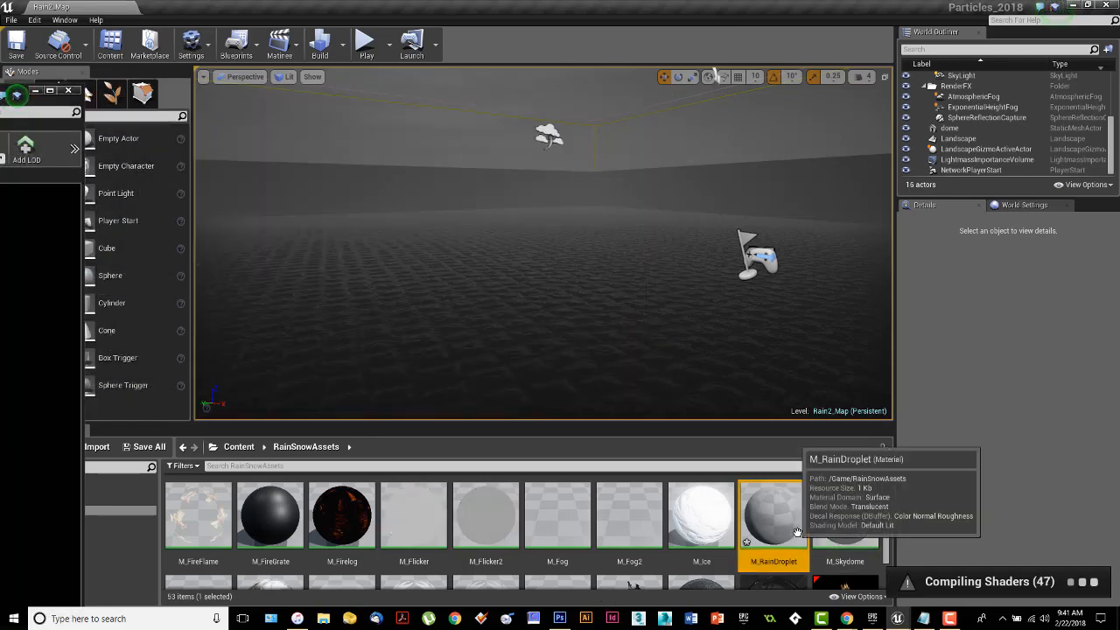
{"action": "scroll", "coordinate": [786, 534], "scroll_direction": "down", "scroll_amount": 5}
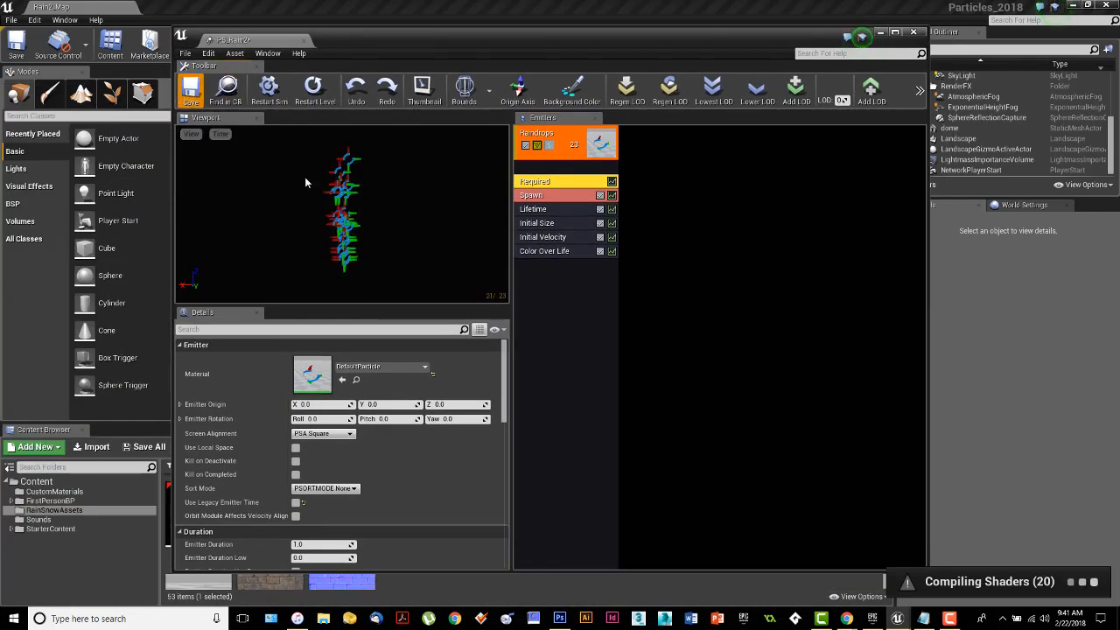
{"action": "left_click_drag", "start_coordinate": [457, 43], "coordinate": [0, 41]}
{"action": "scroll", "coordinate": [529, 564], "scroll_direction": "up", "scroll_amount": 3}
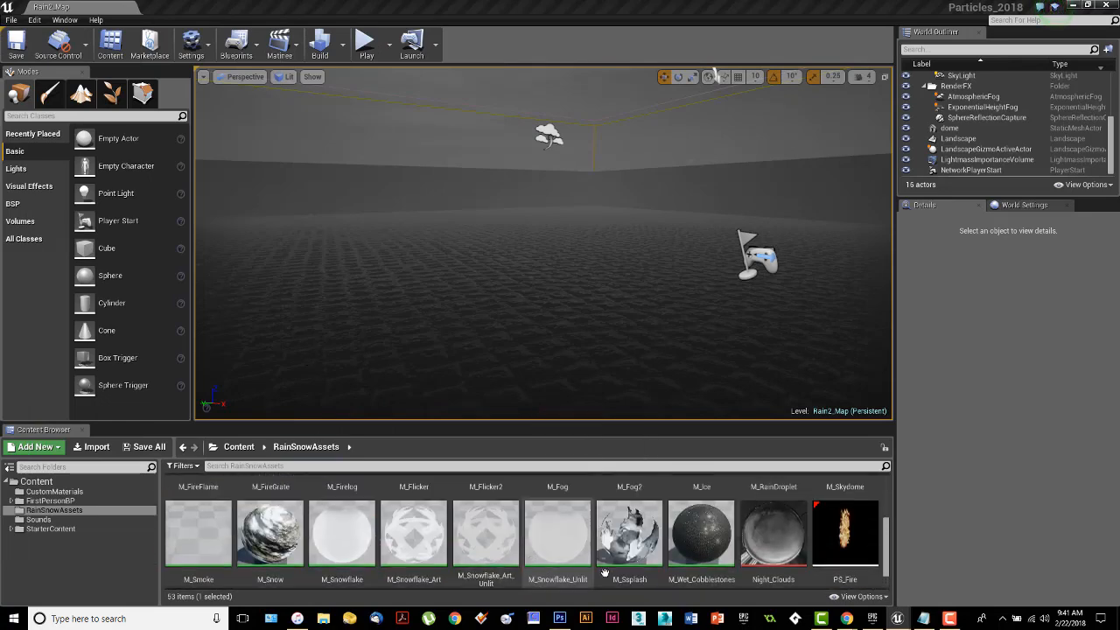
{"action": "left_click", "coordinate": [796, 536]}
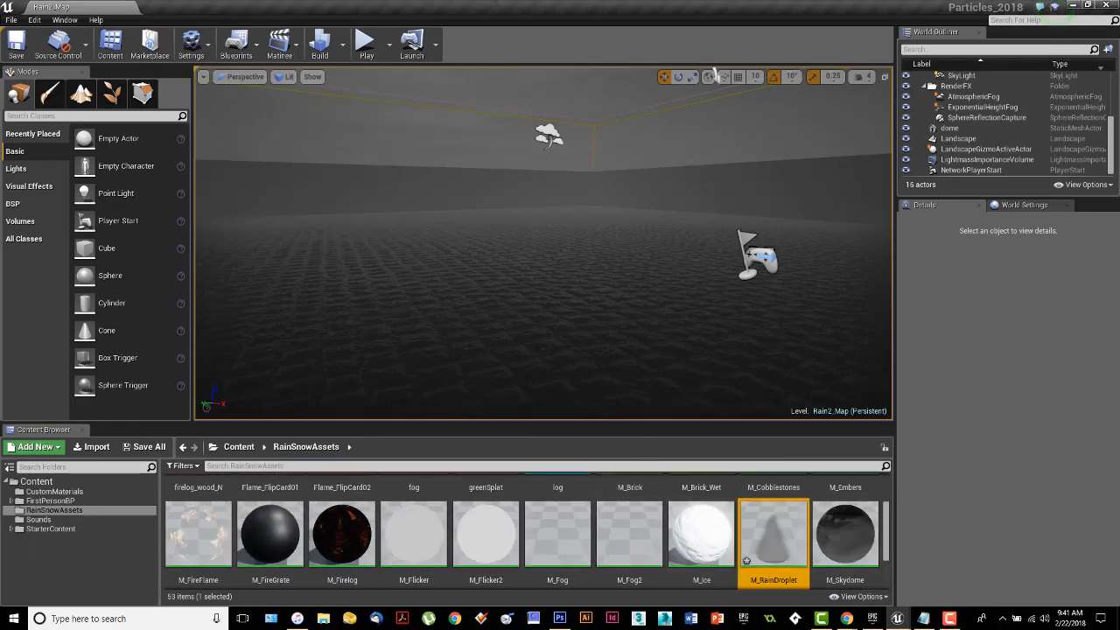
{"action": "left_click_drag", "start_coordinate": [0, 45], "coordinate": [488, 38]}
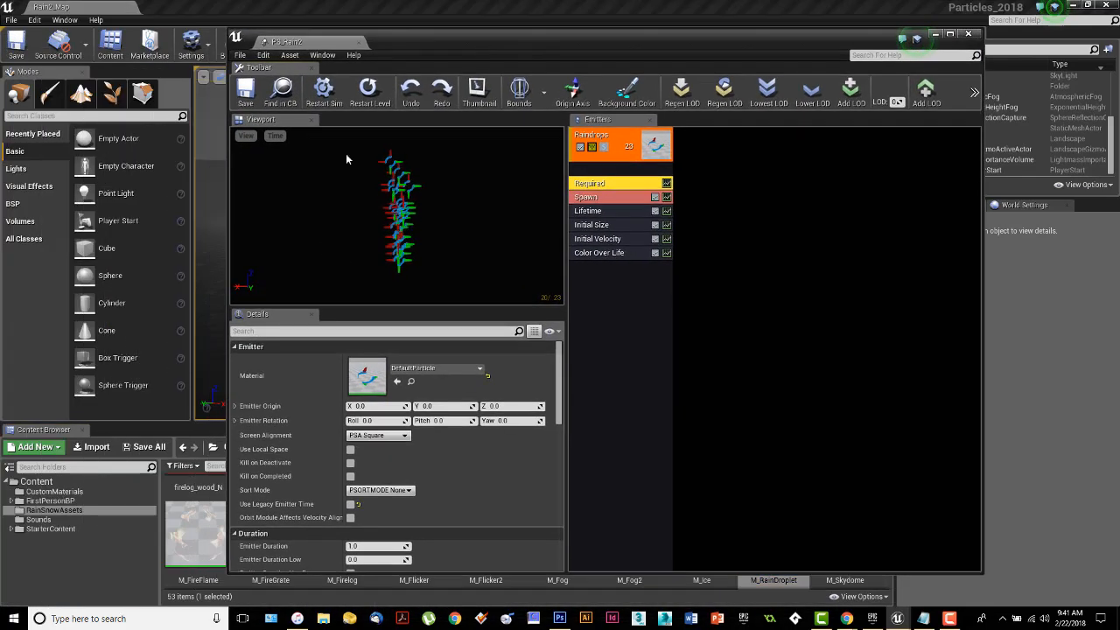
{"action": "left_click", "coordinate": [396, 382]}
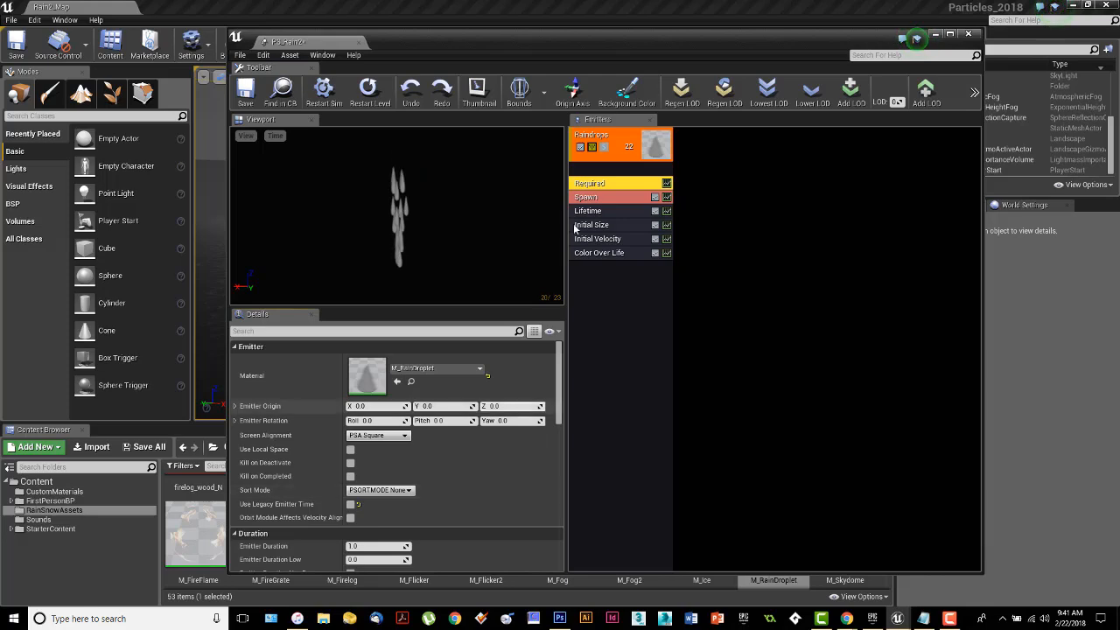
Save PS_Rain2 and all the other modified content, including M_RainDroplet.
{"action": "left_click", "coordinate": [248, 93]}
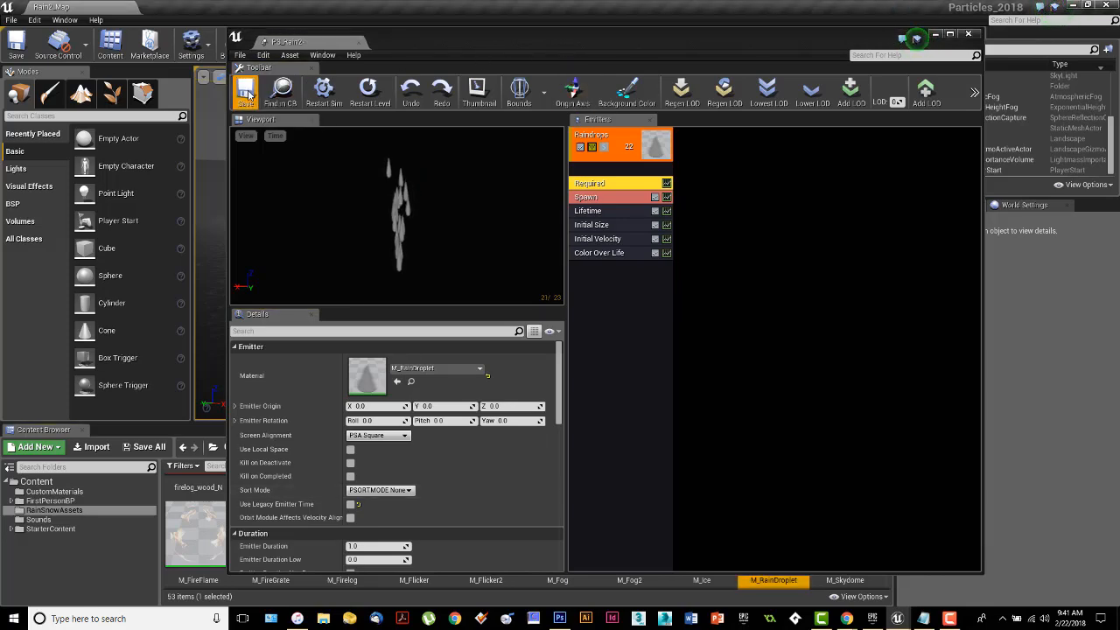
{"action": "left_click_drag", "start_coordinate": [606, 43], "coordinate": [544, 17]}
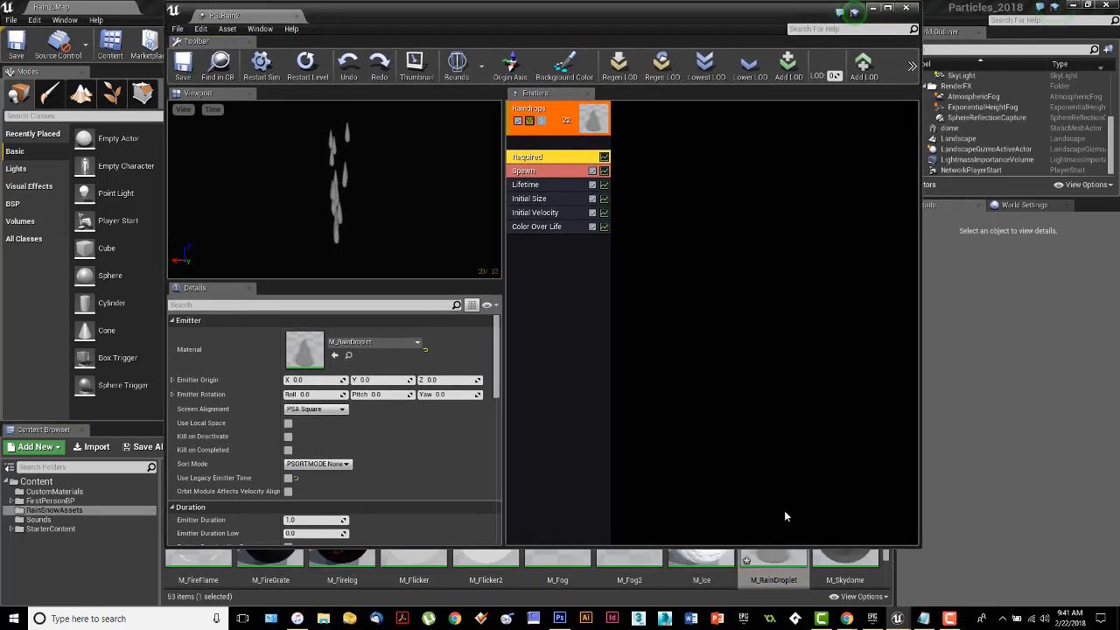
{"action": "left_click_drag", "start_coordinate": [461, 17], "coordinate": [550, 34]}
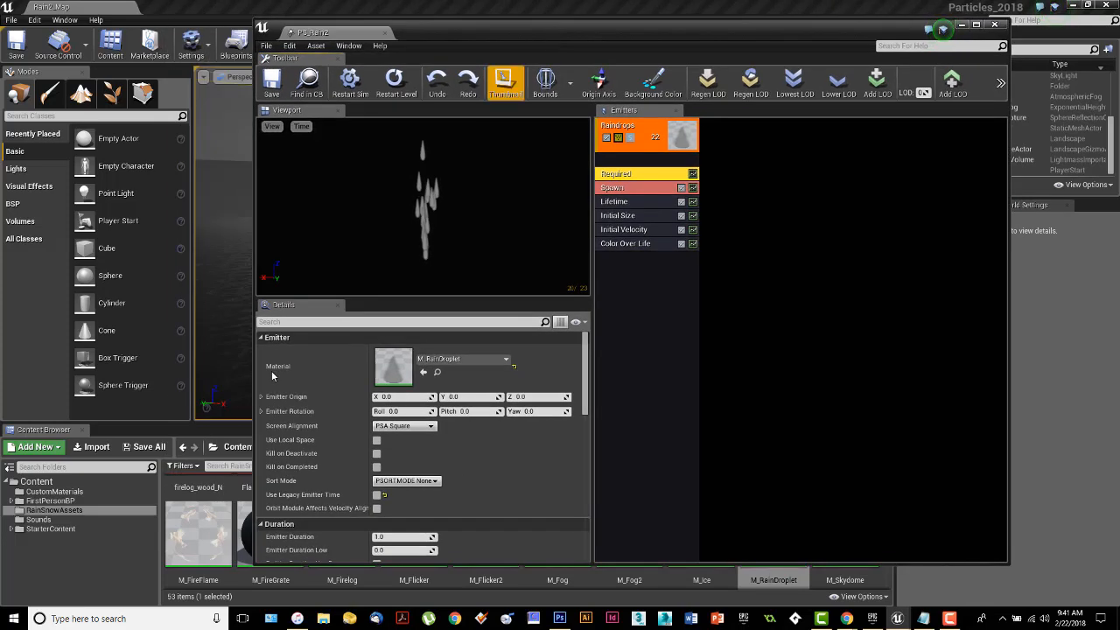
{"action": "left_click", "coordinate": [142, 446]}
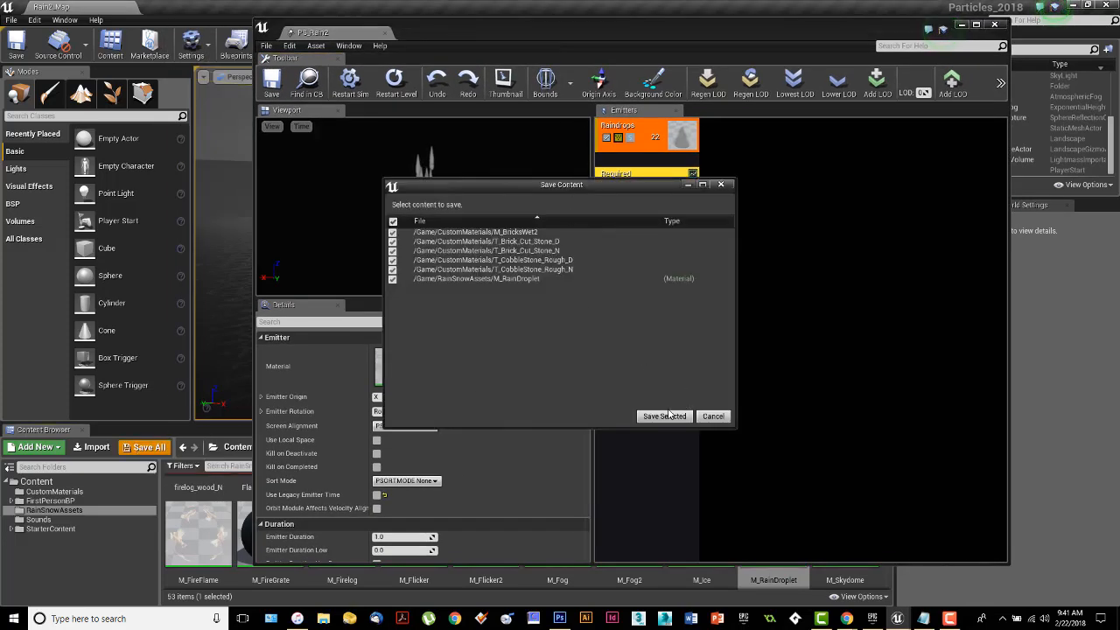
{"action": "left_click", "coordinate": [668, 414]}
{"action": "left_click_drag", "start_coordinate": [646, 31], "coordinate": [552, 26]}
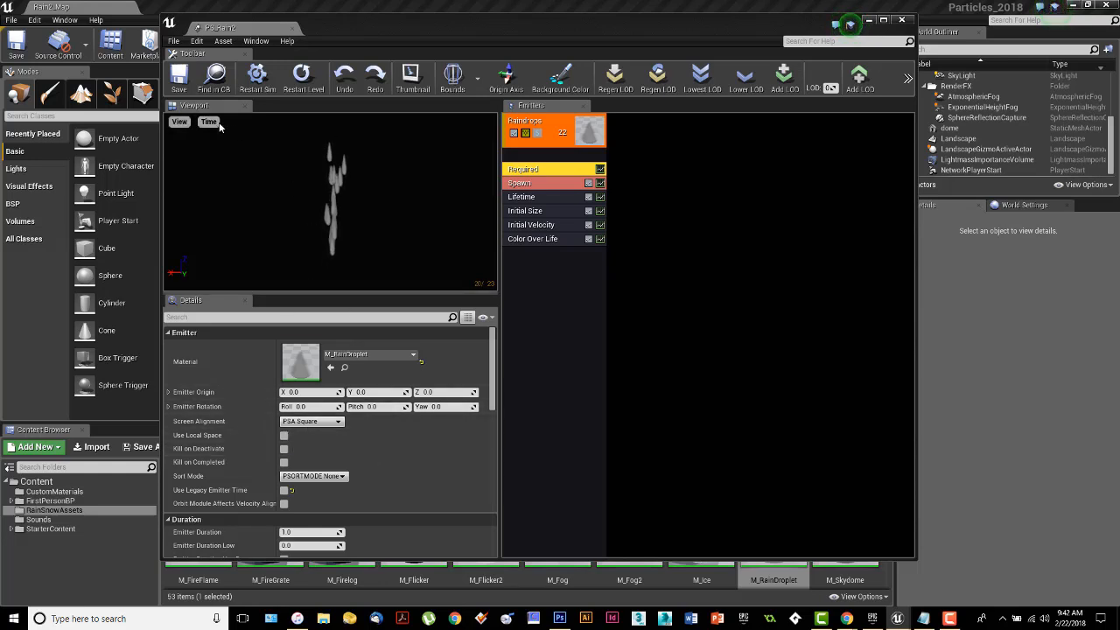
Preview the raindrops in the Wireframe, Unlit and Shader Complexity view modes, and return the viewport to Lit.
{"action": "left_click", "coordinate": [180, 121]}
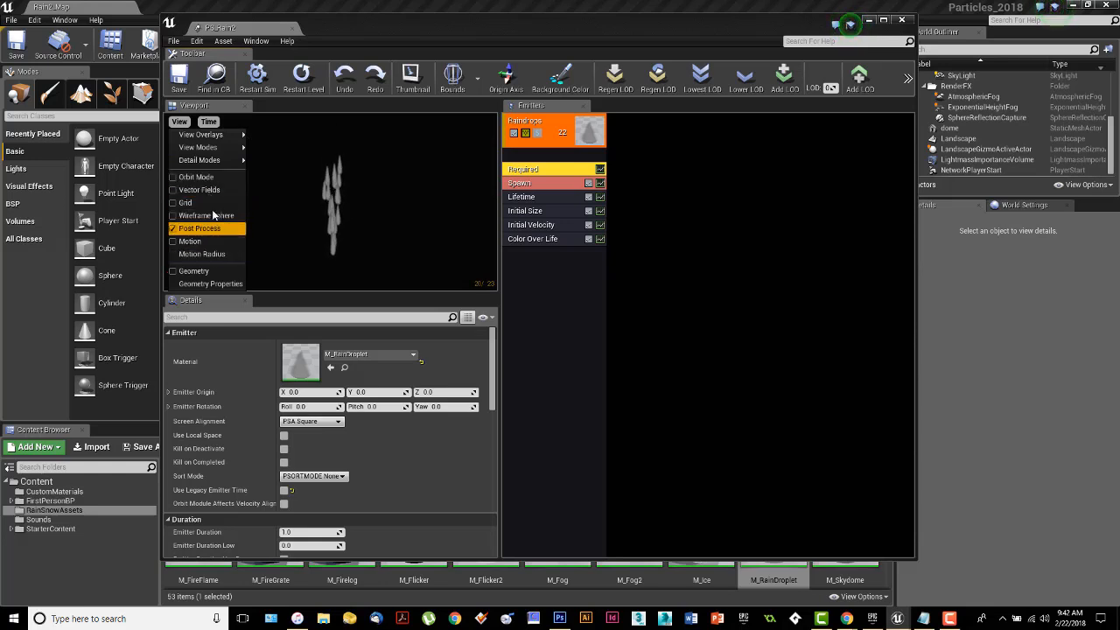
{"action": "mouse_move", "coordinate": [217, 149]}
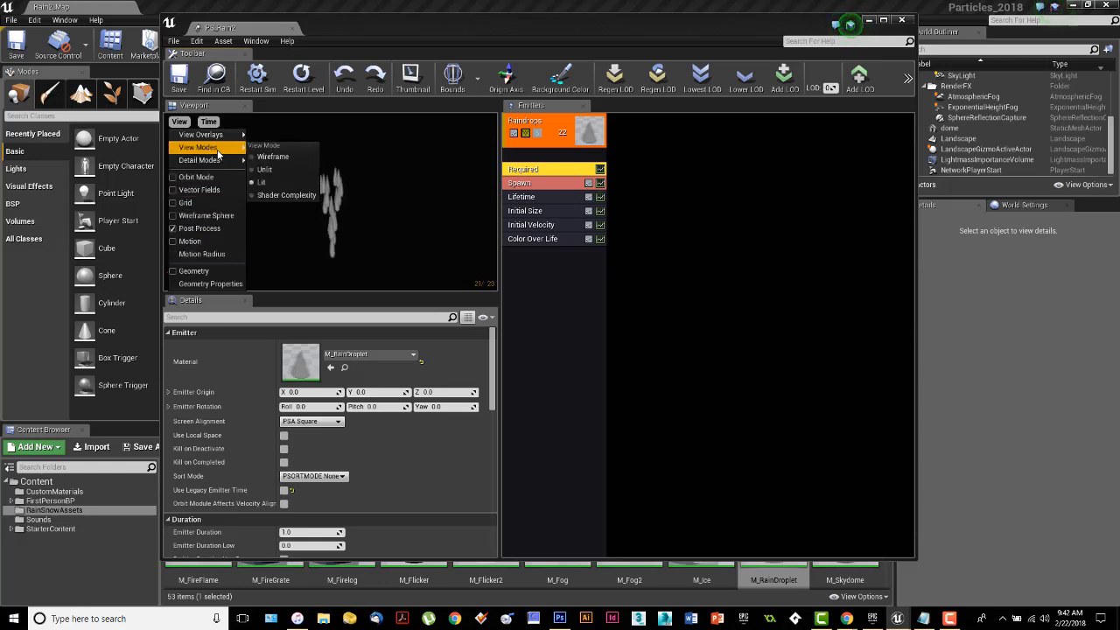
{"action": "left_click", "coordinate": [267, 156]}
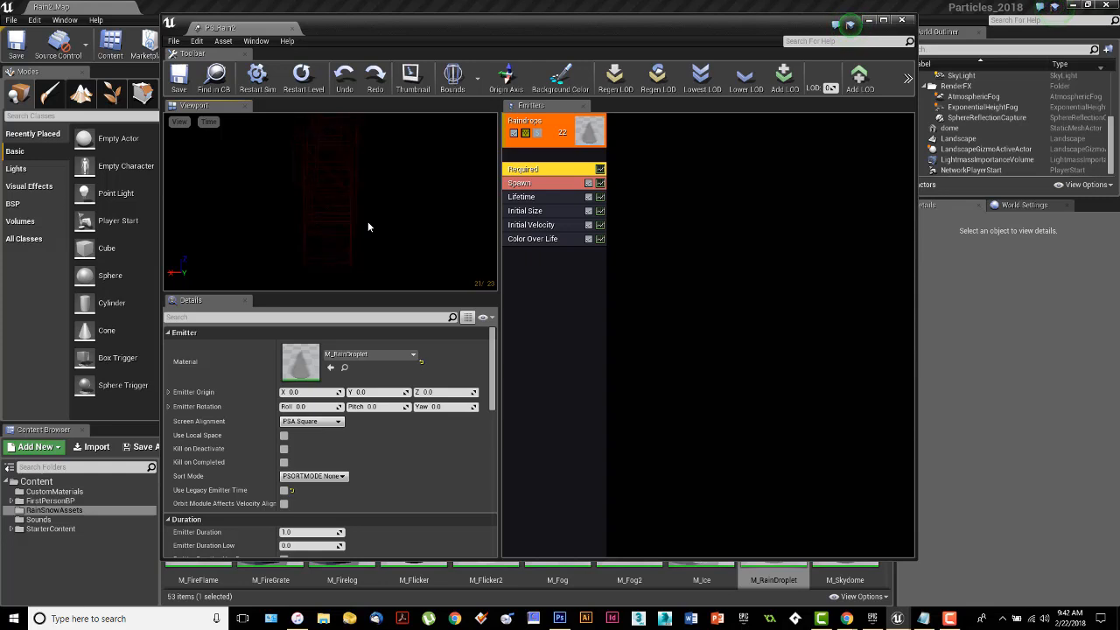
{"action": "left_click", "coordinate": [179, 121]}
{"action": "mouse_move", "coordinate": [190, 148]}
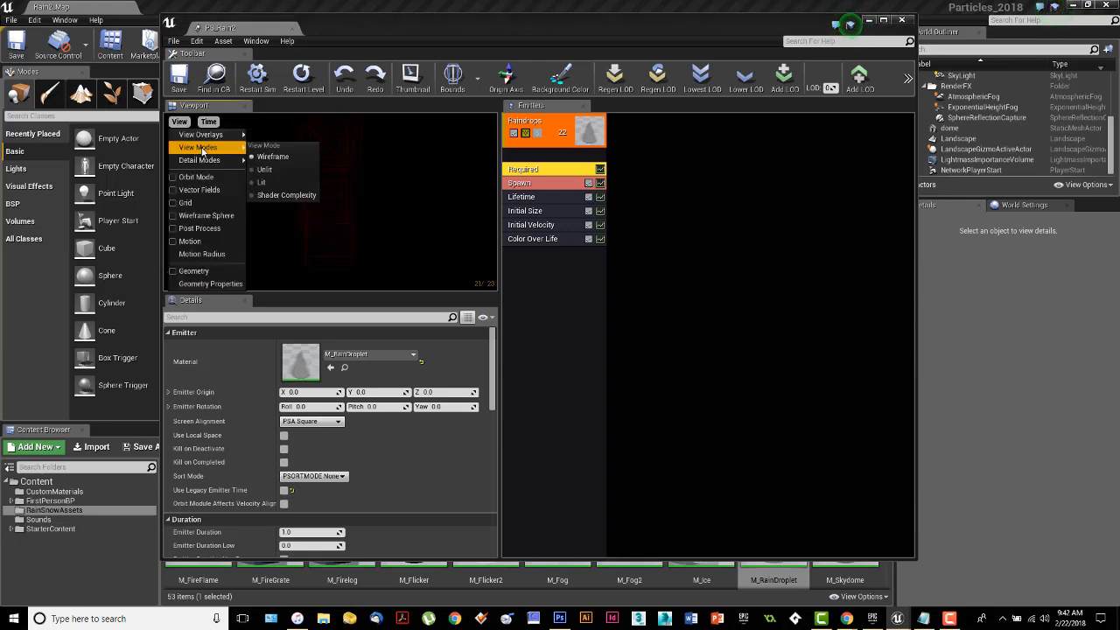
{"action": "left_click", "coordinate": [276, 175]}
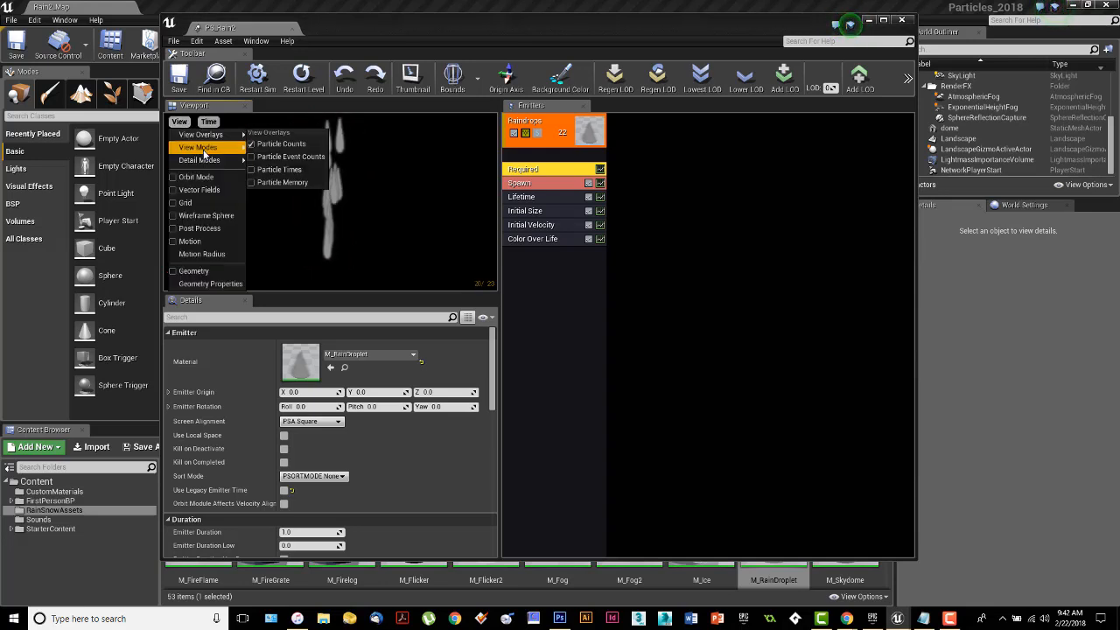
{"action": "mouse_move", "coordinate": [203, 149]}
{"action": "left_click", "coordinate": [297, 194]}
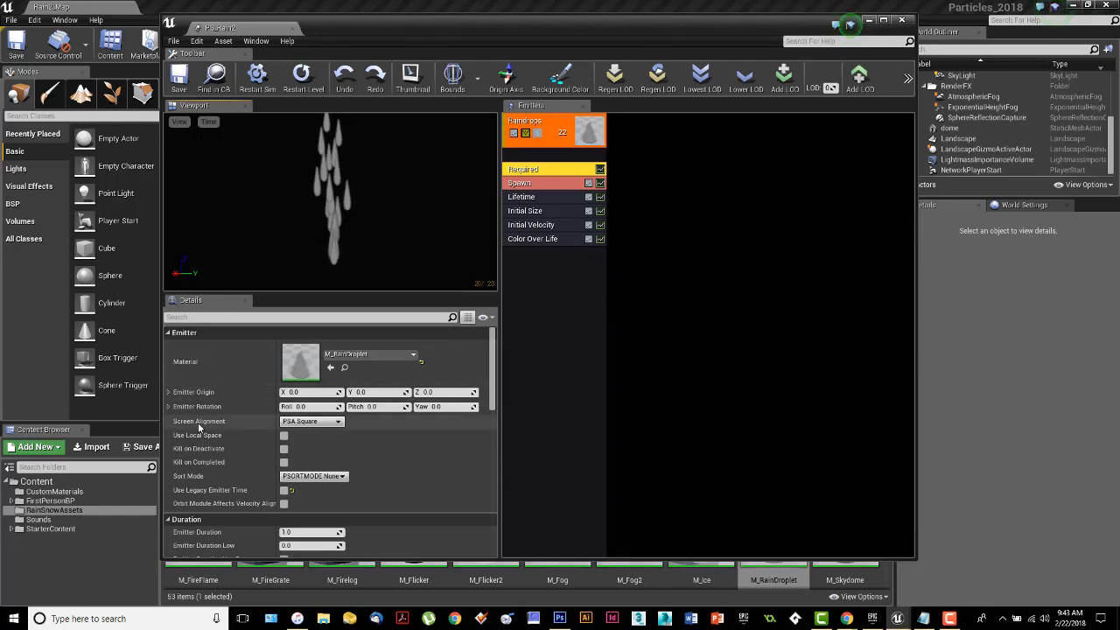
Compare PSA Square with PSA Facing Camera Position for the Raindrops emitter's Screen Alignment, and set it to PSA Facing Camera Position.
{"action": "mouse_move", "coordinate": [315, 424]}
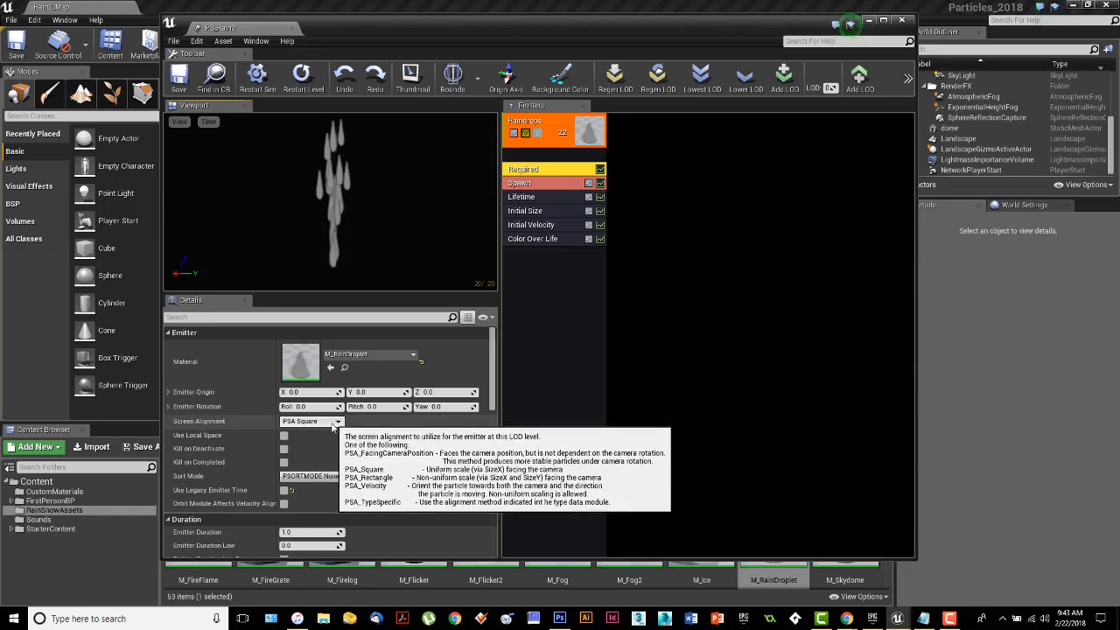
{"action": "left_click", "coordinate": [338, 422]}
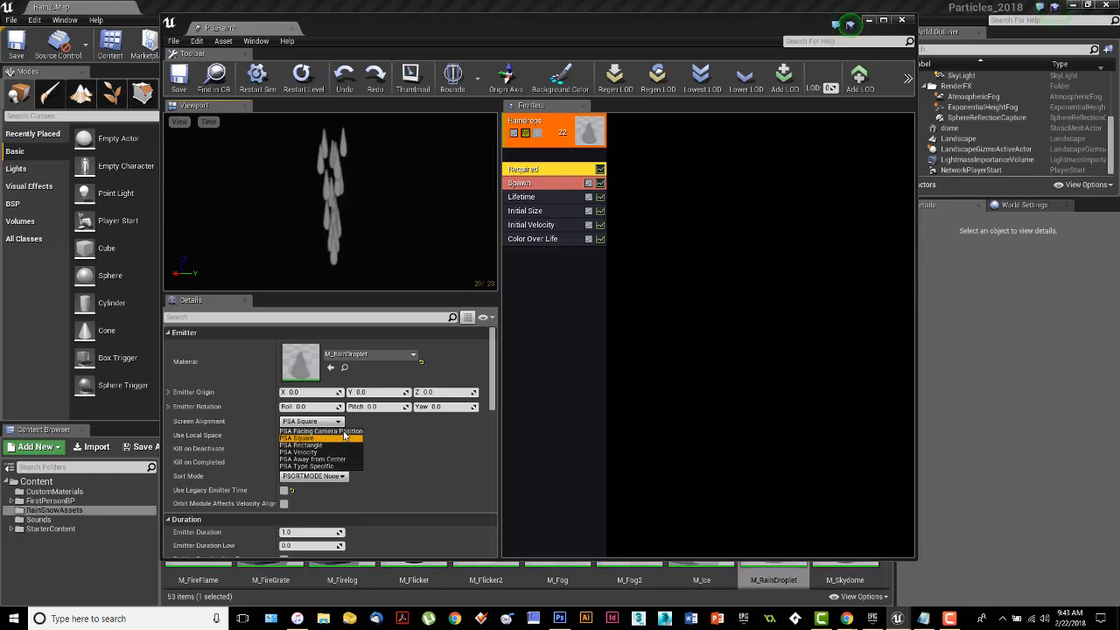
{"action": "left_click", "coordinate": [340, 431]}
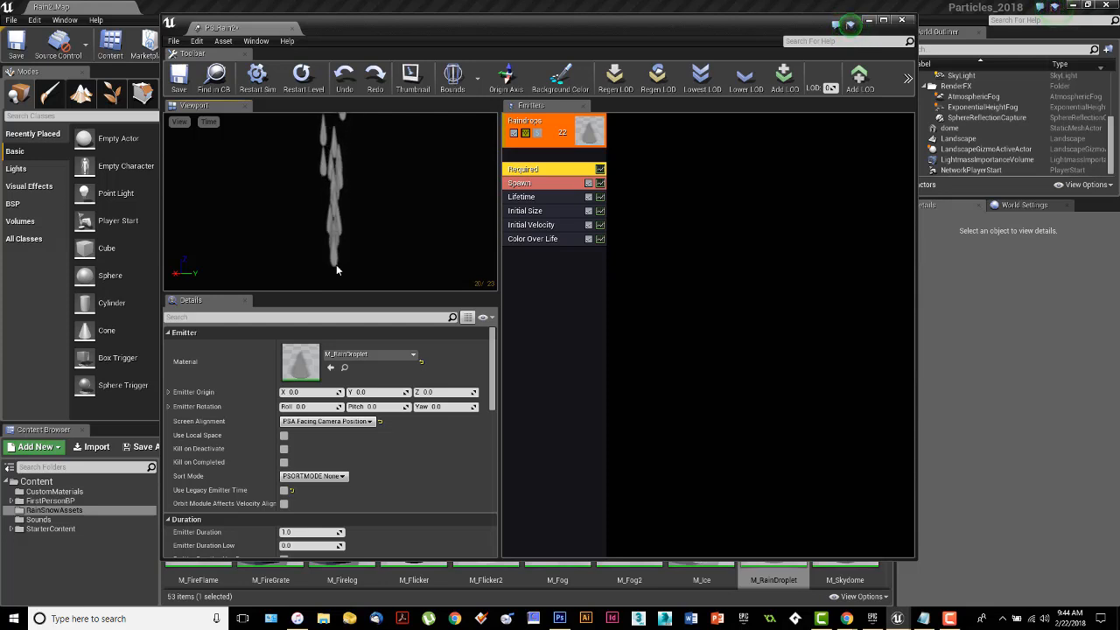
{"action": "mouse_move", "coordinate": [337, 427]}
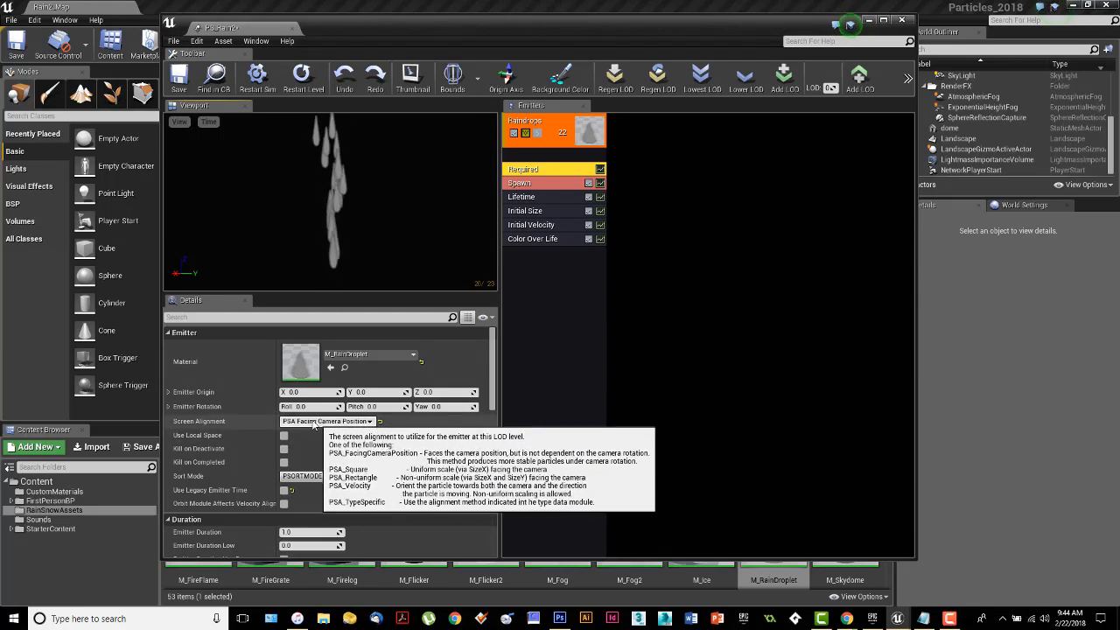
{"action": "left_click", "coordinate": [367, 423]}
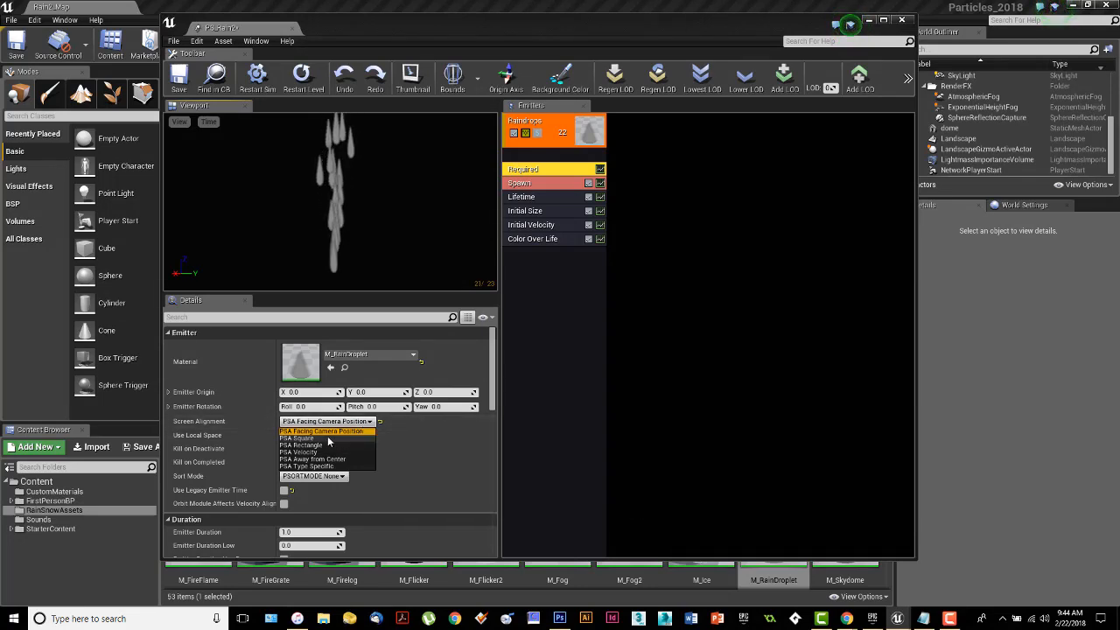
{"action": "left_click", "coordinate": [306, 438]}
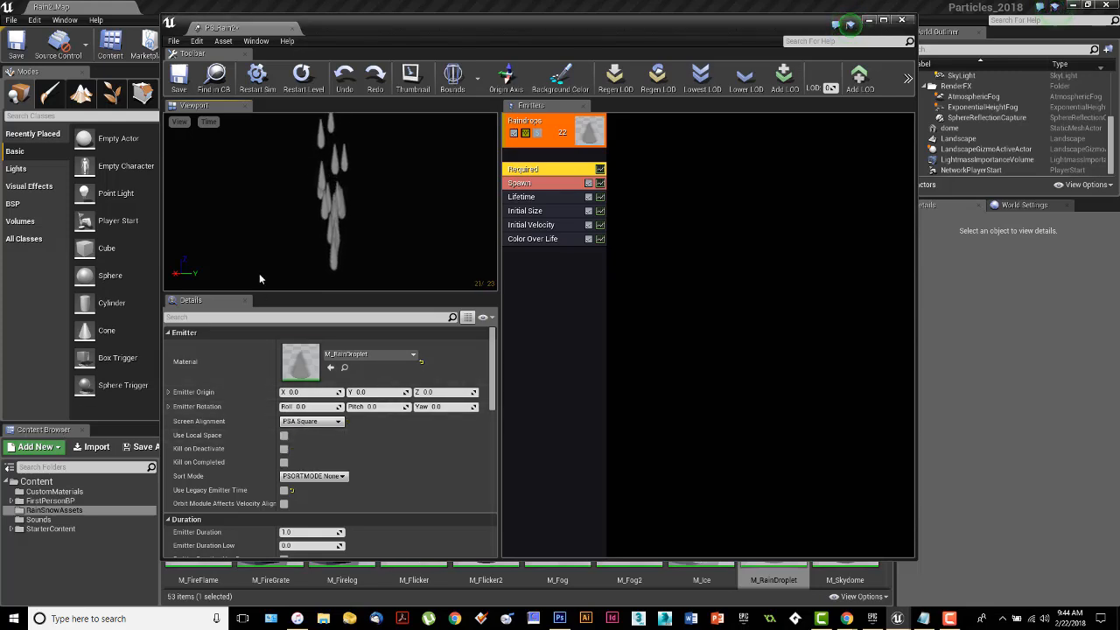
{"action": "left_click", "coordinate": [321, 422]}
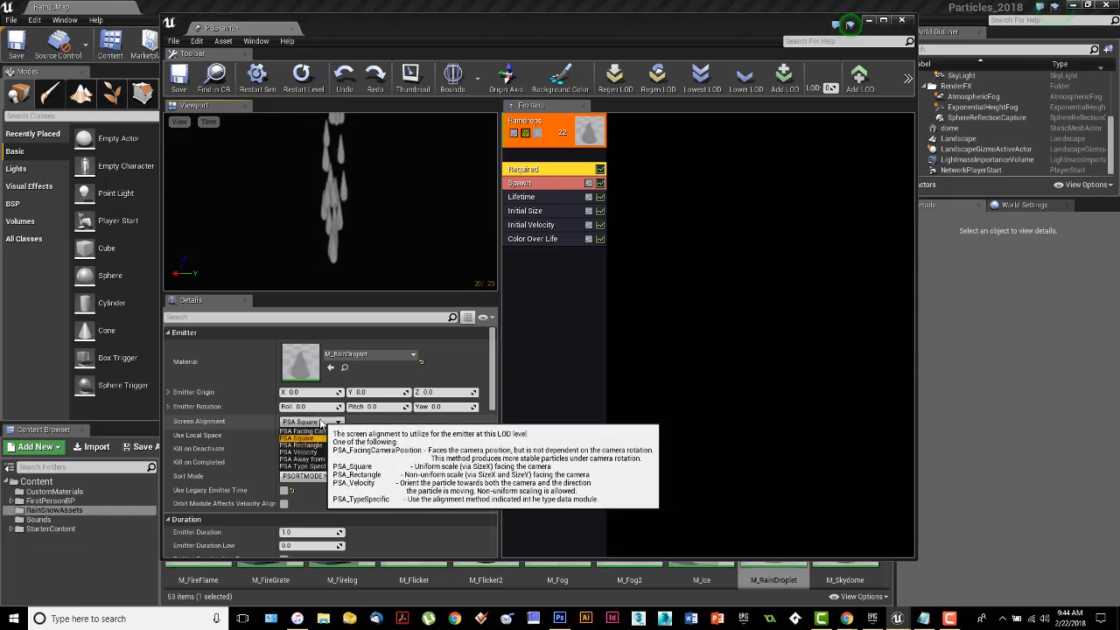
{"action": "left_click", "coordinate": [324, 431]}
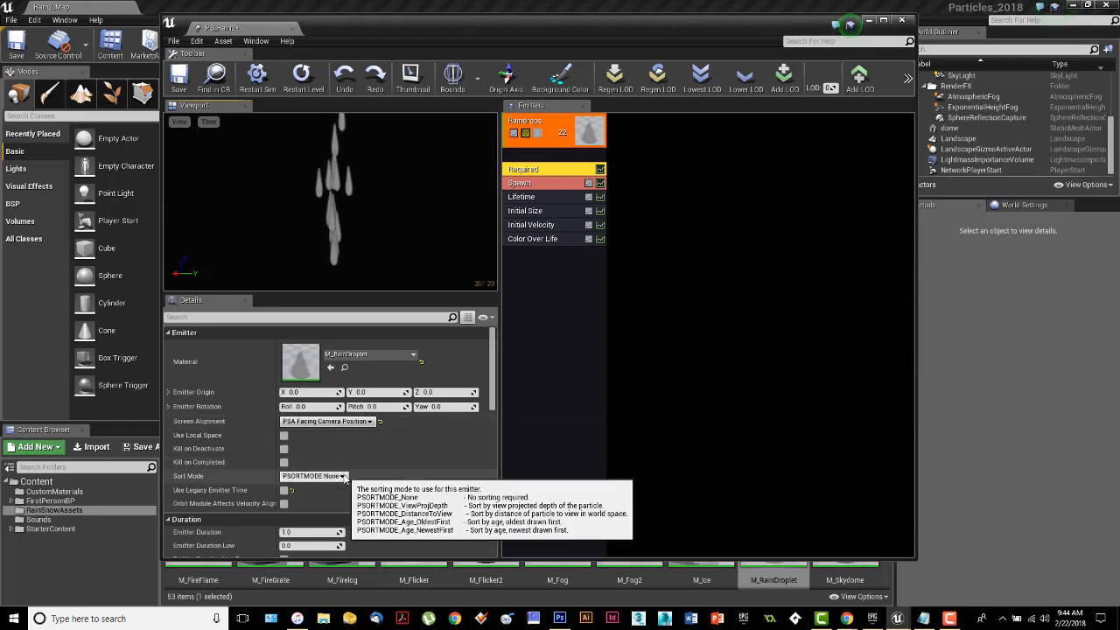
Examine the Required module's Sort Mode options and its Duration and Delay settings.
{"action": "left_click", "coordinate": [313, 476]}
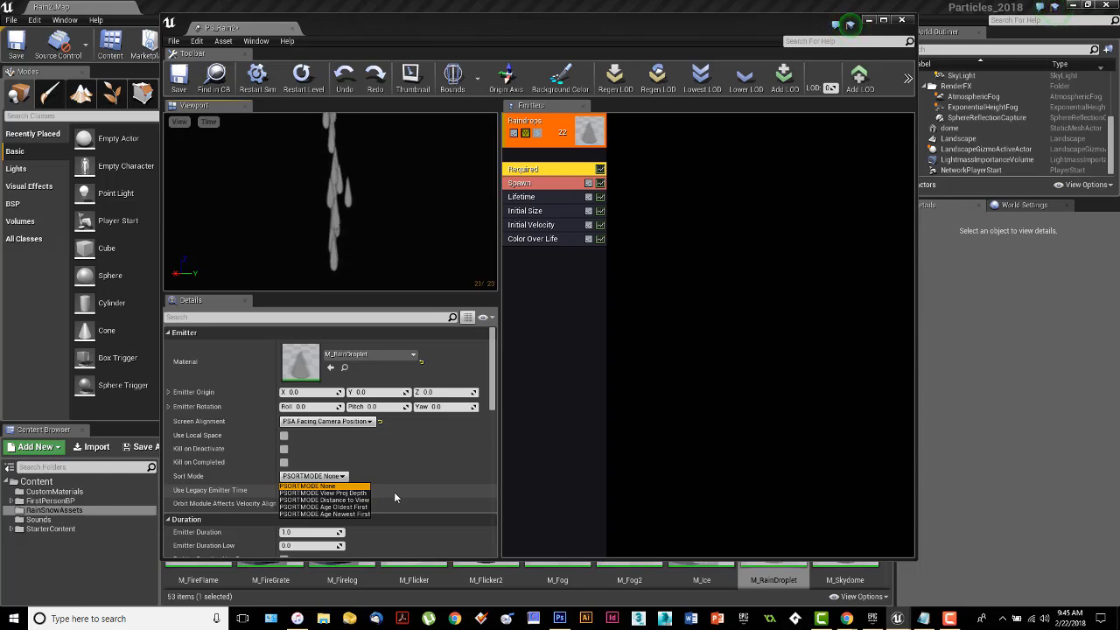
{"action": "left_click", "coordinate": [406, 472]}
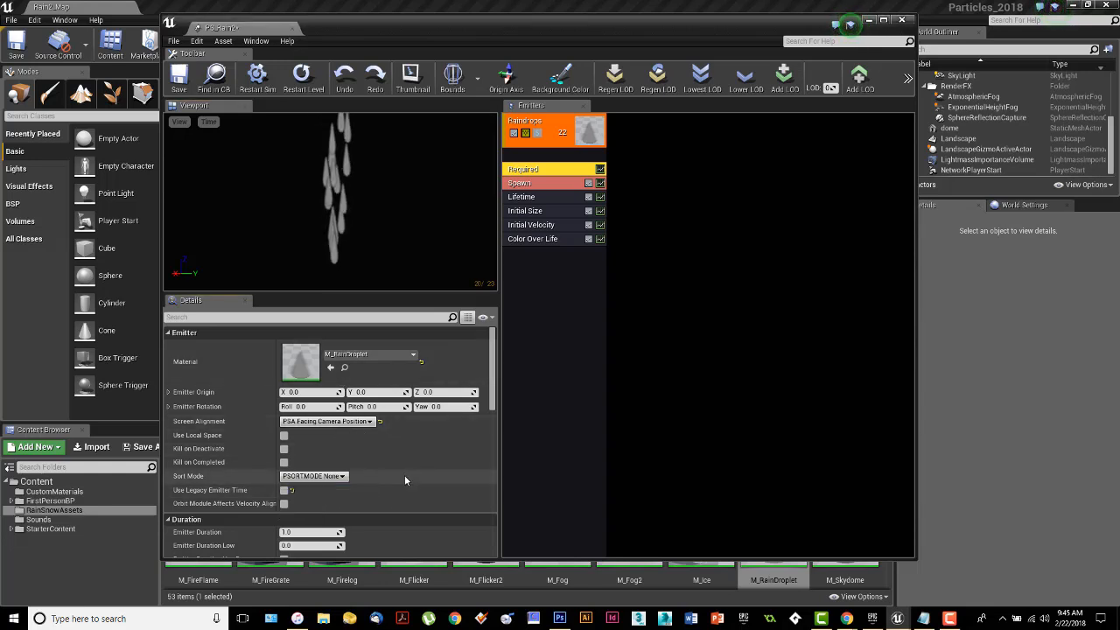
{"action": "scroll", "coordinate": [405, 475], "scroll_direction": "down", "scroll_amount": 3}
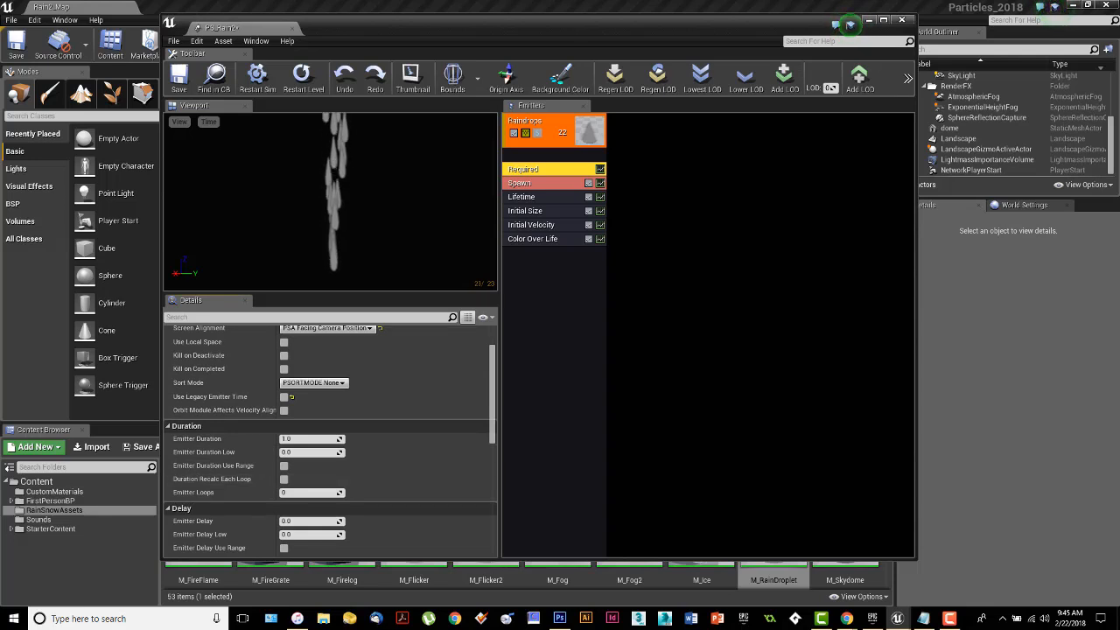
{"action": "scroll", "coordinate": [385, 486], "scroll_direction": "down", "scroll_amount": 1}
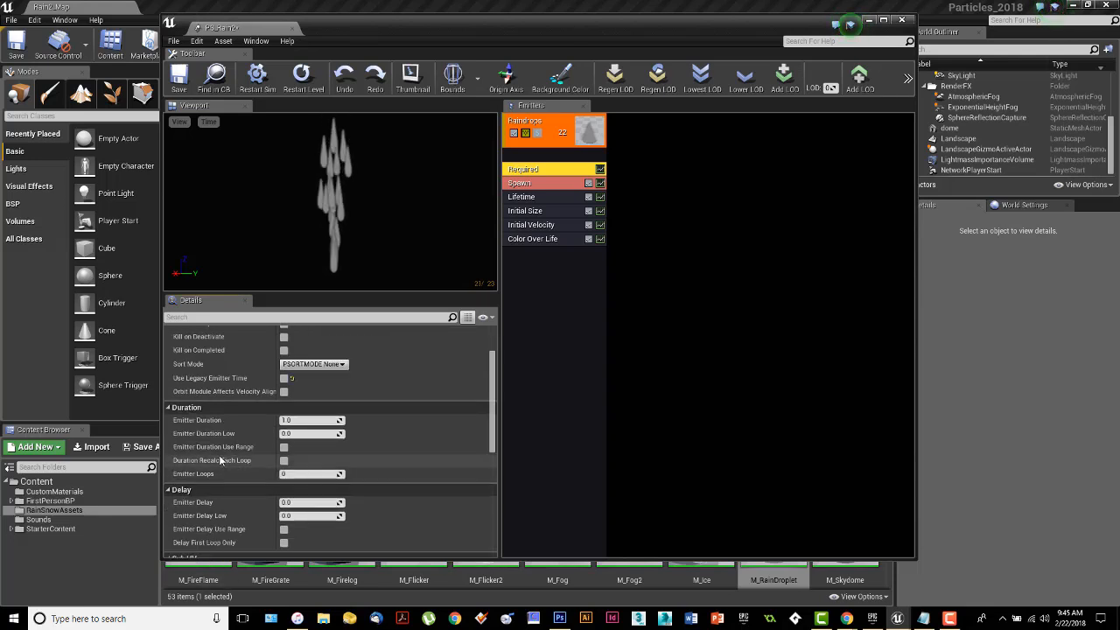
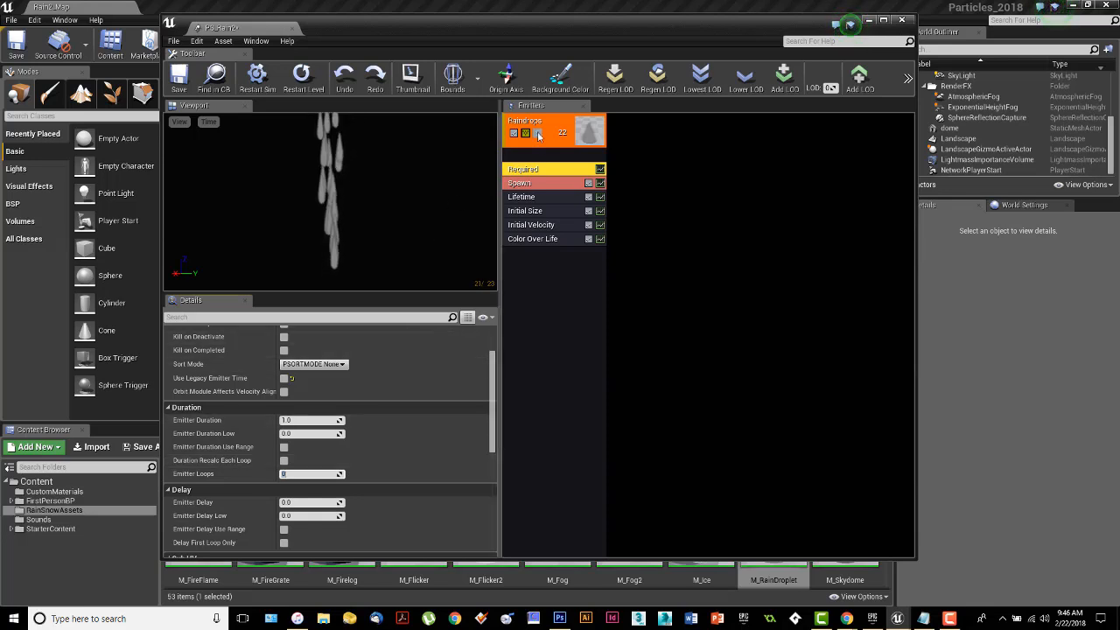
Examine the Required module's Delay, Sub UV, Macro UV, Rendering and Normals settings for the Raindrops emitter.
{"action": "scroll", "coordinate": [369, 415], "scroll_direction": "down", "scroll_amount": 4}
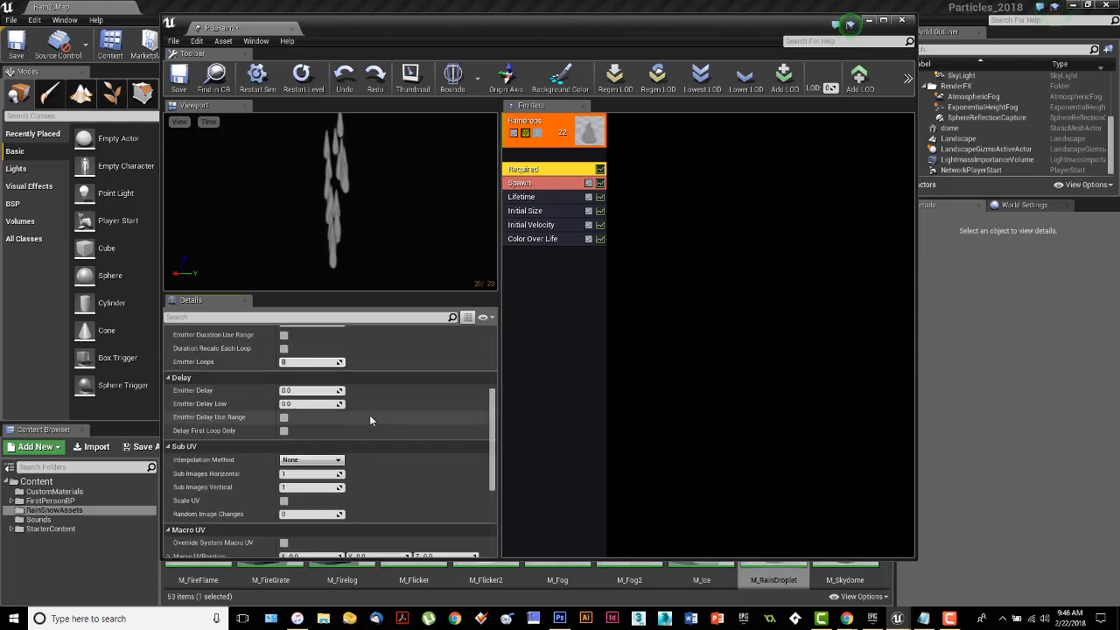
{"action": "scroll", "coordinate": [369, 415], "scroll_direction": "up", "scroll_amount": 4}
{"action": "scroll", "coordinate": [370, 419], "scroll_direction": "down", "scroll_amount": 2}
{"action": "scroll", "coordinate": [370, 419], "scroll_direction": "down", "scroll_amount": 5}
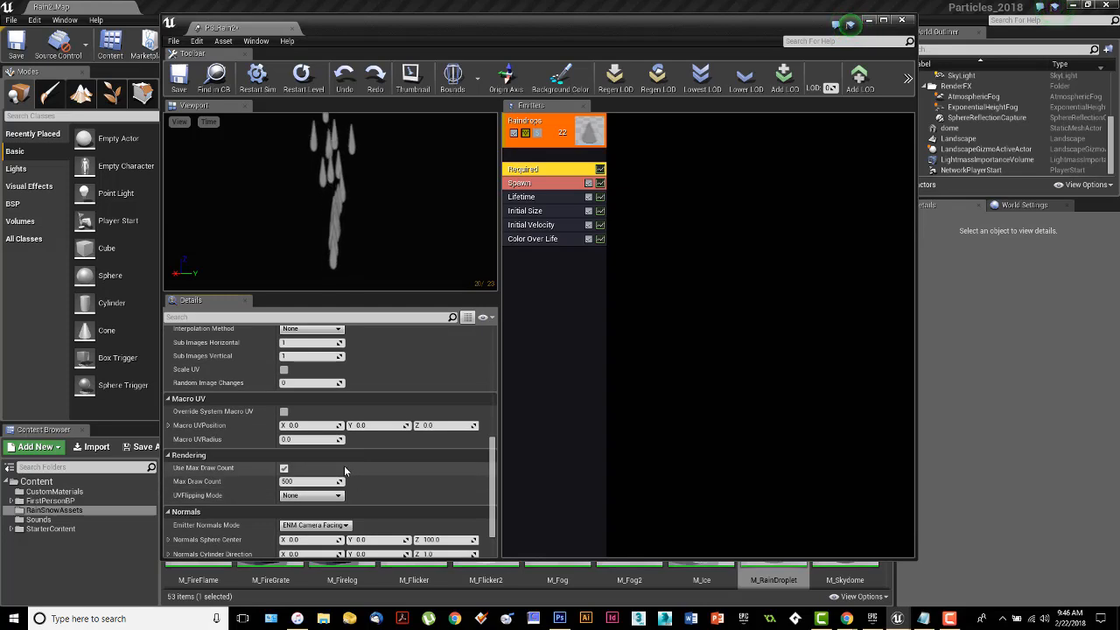
{"action": "scroll", "coordinate": [336, 461], "scroll_direction": "down", "scroll_amount": 1}
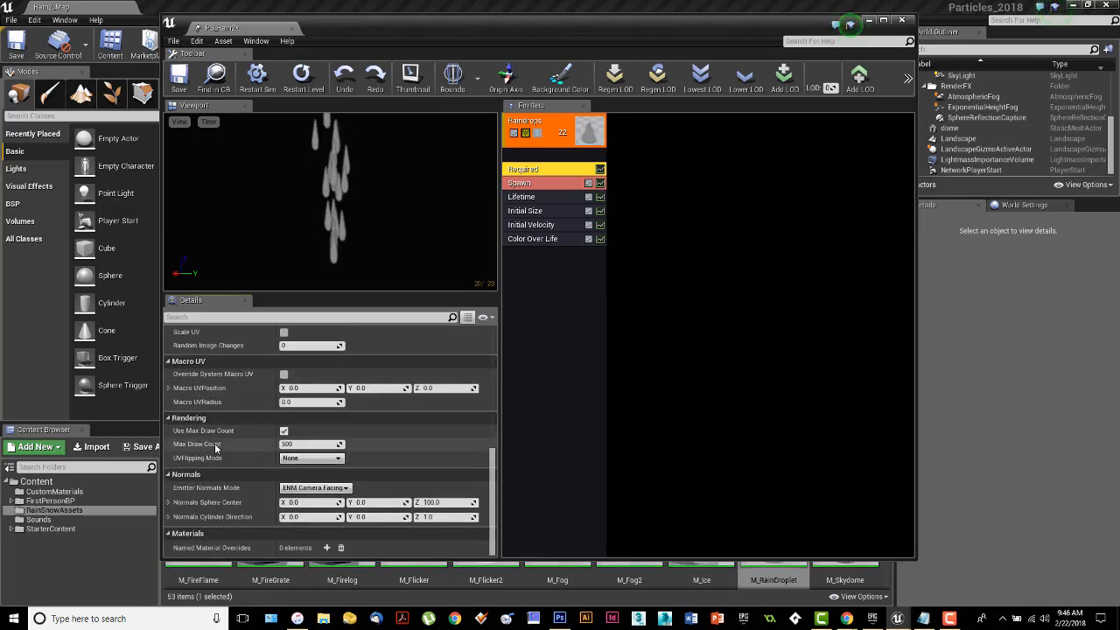
{"action": "scroll", "coordinate": [248, 496], "scroll_direction": "up", "scroll_amount": 1}
{"action": "scroll", "coordinate": [247, 496], "scroll_direction": "up", "scroll_amount": 3}
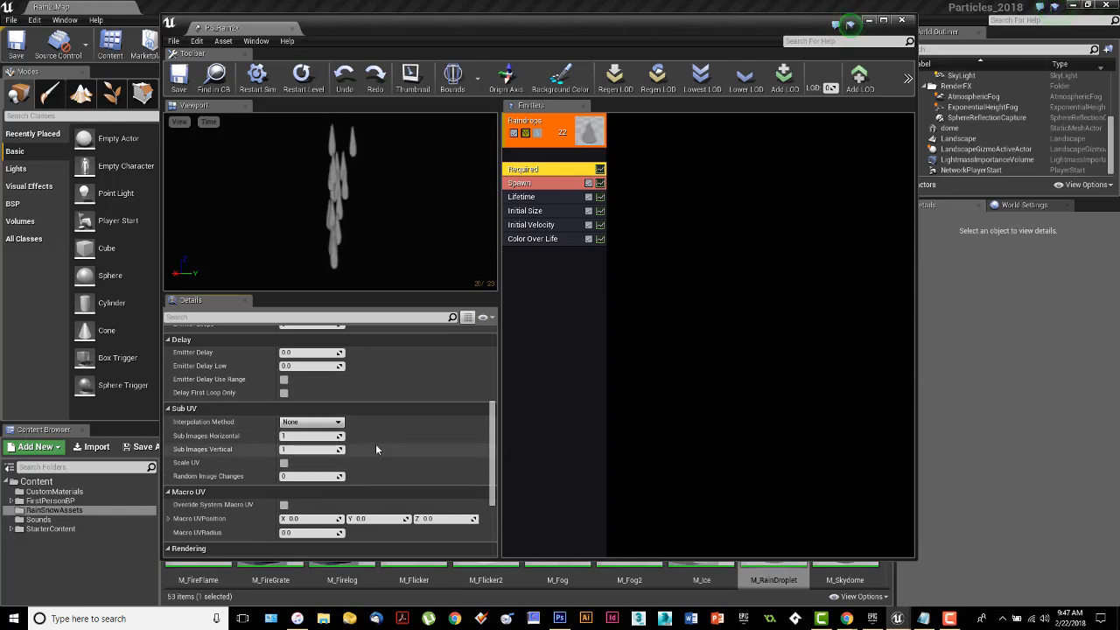
{"action": "scroll", "coordinate": [376, 442], "scroll_direction": "up", "scroll_amount": 8}
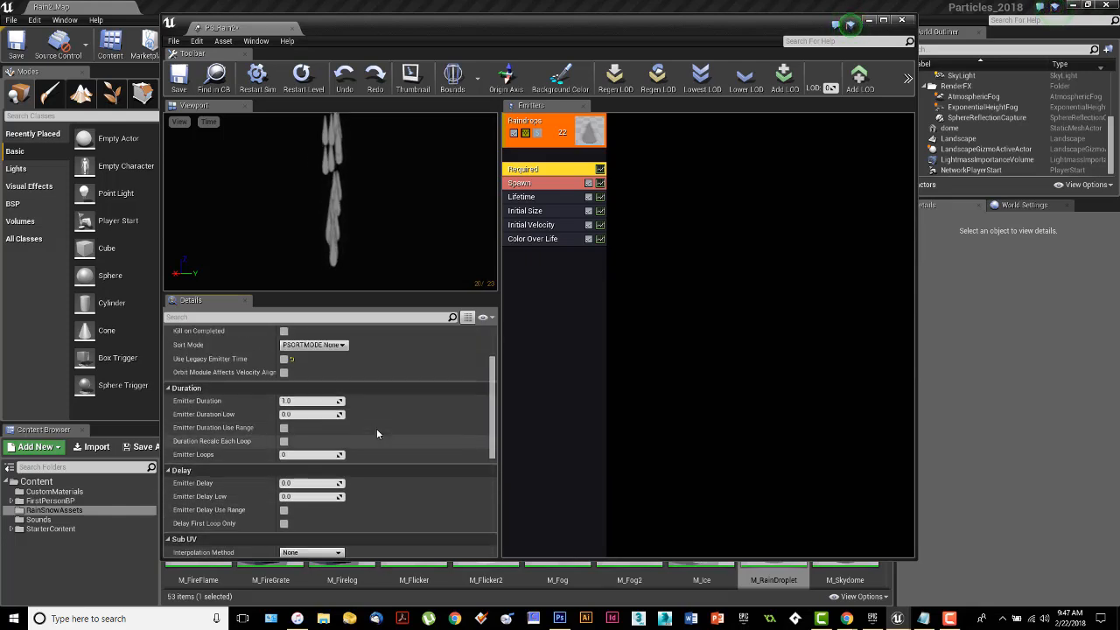
Set the Spawn module's Rate distribution constant to 1500 for the Raindrops emitter.
{"action": "left_click", "coordinate": [535, 183]}
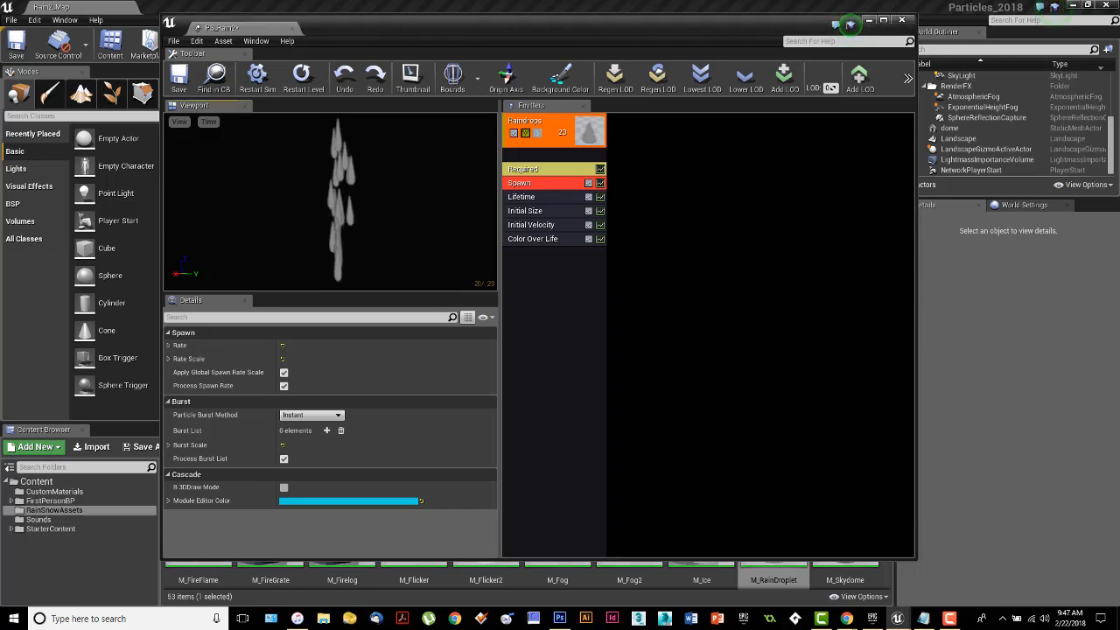
{"action": "left_click", "coordinate": [170, 345]}
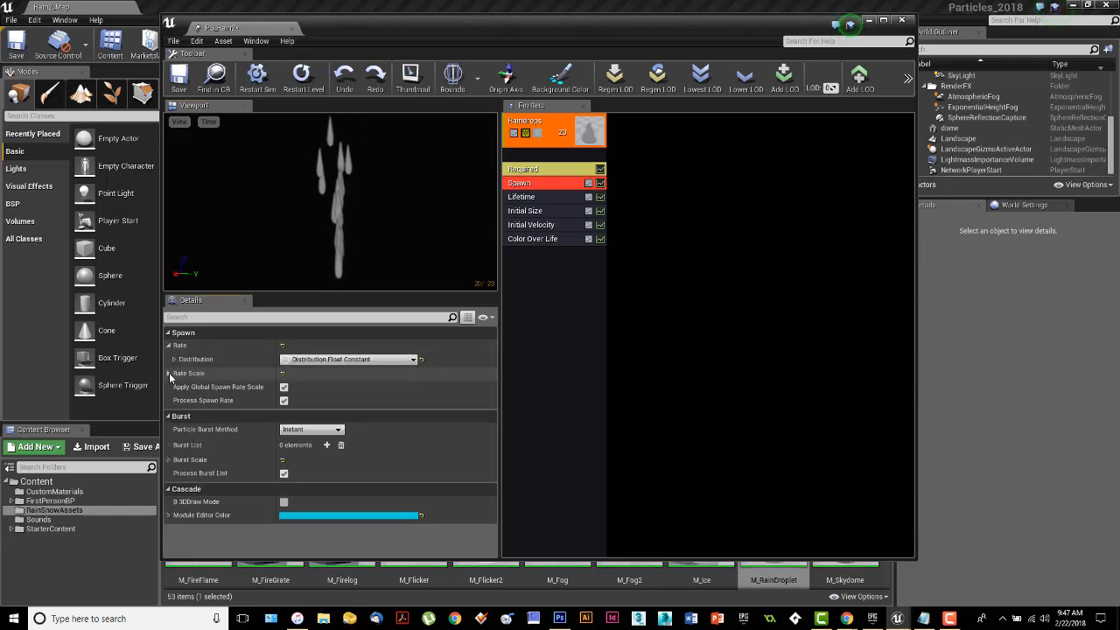
{"action": "left_click", "coordinate": [169, 373]}
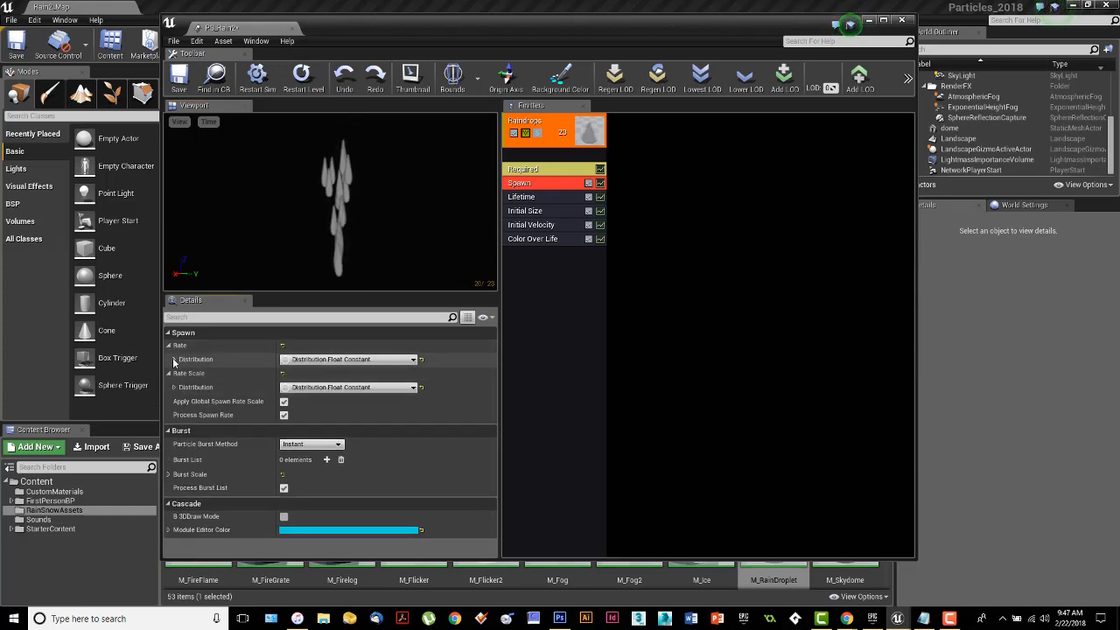
{"action": "left_click", "coordinate": [174, 359]}
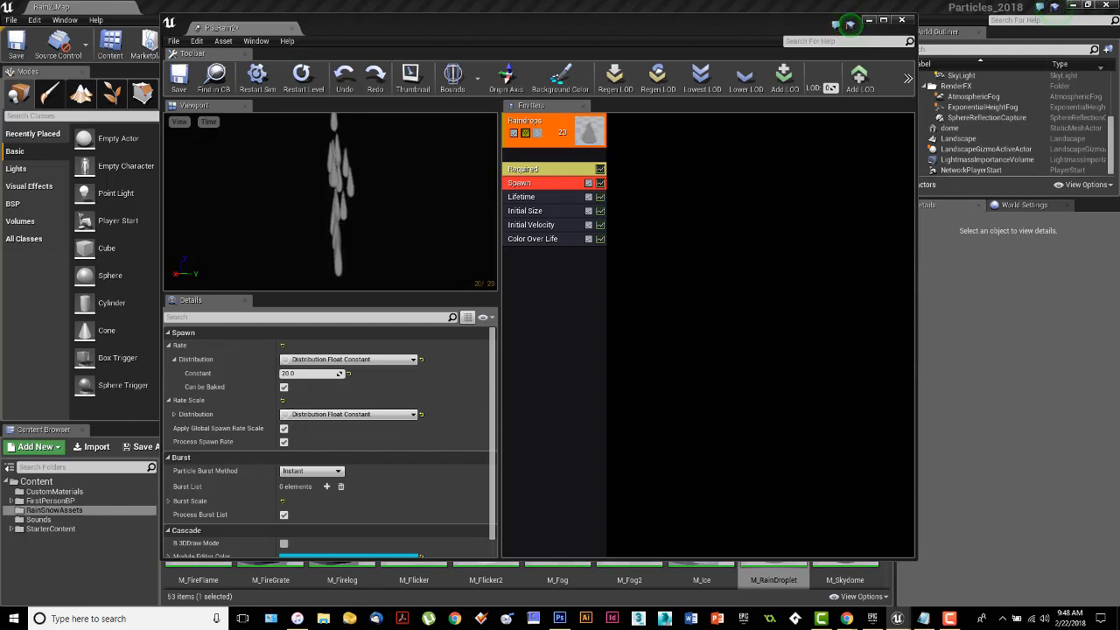
{"action": "left_click", "coordinate": [308, 374]}
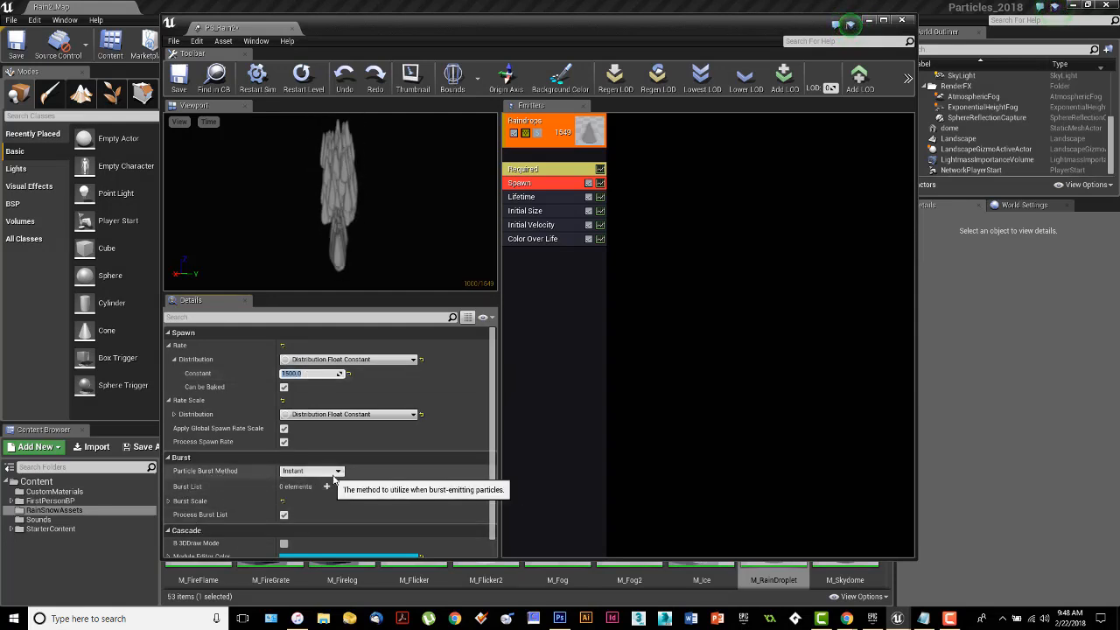
Try Interpolated as the Spawn module's Particle Burst Method, and set it back to Instant.
{"action": "left_click", "coordinate": [339, 472]}
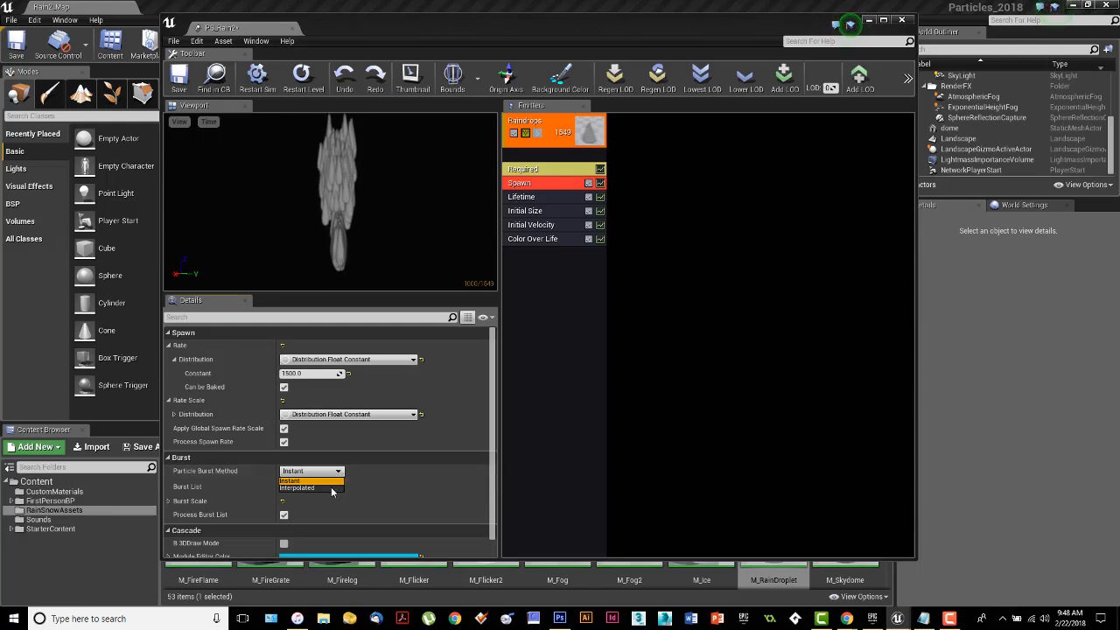
{"action": "left_click", "coordinate": [332, 487]}
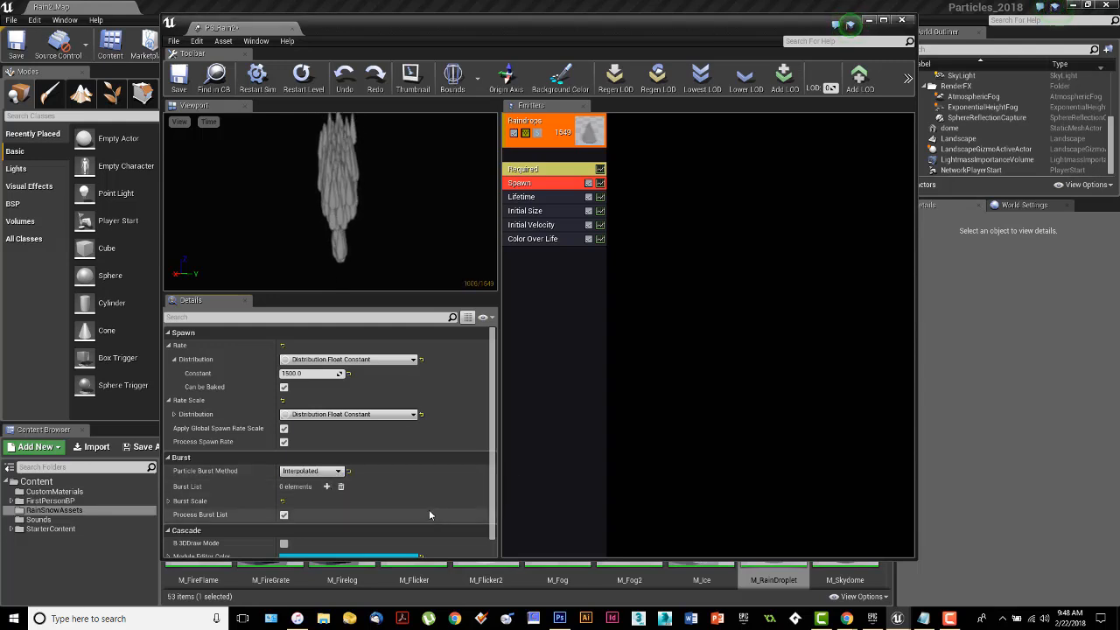
{"action": "left_click", "coordinate": [339, 471]}
{"action": "left_click", "coordinate": [306, 481]}
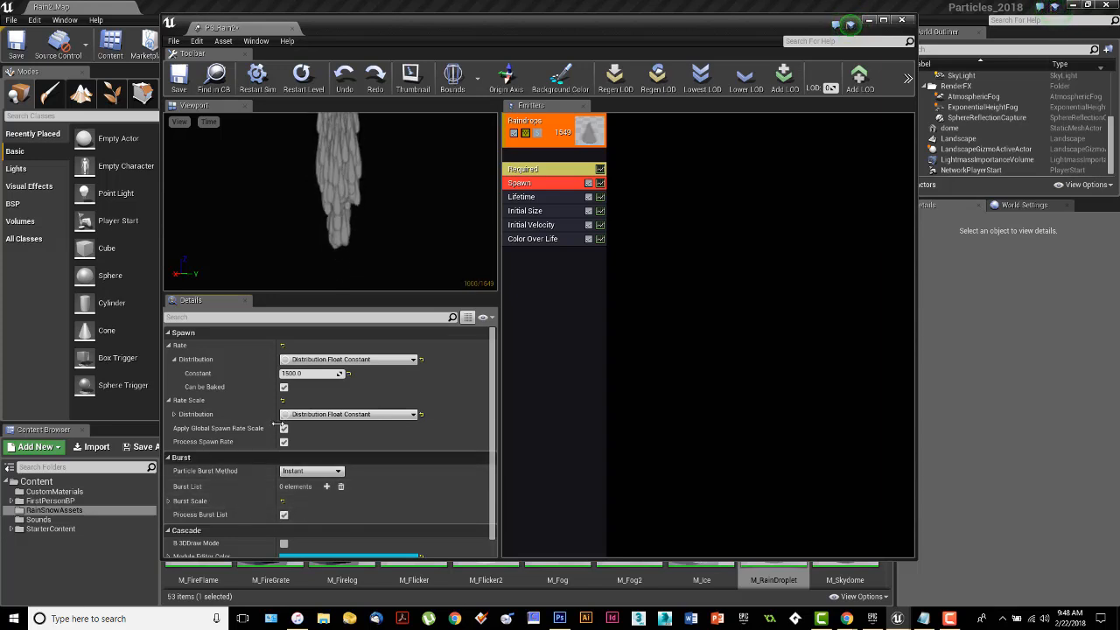
Try a constant of 5 for the Spawn module's Rate Scale, and set it back to 1.
{"action": "left_click", "coordinate": [174, 413]}
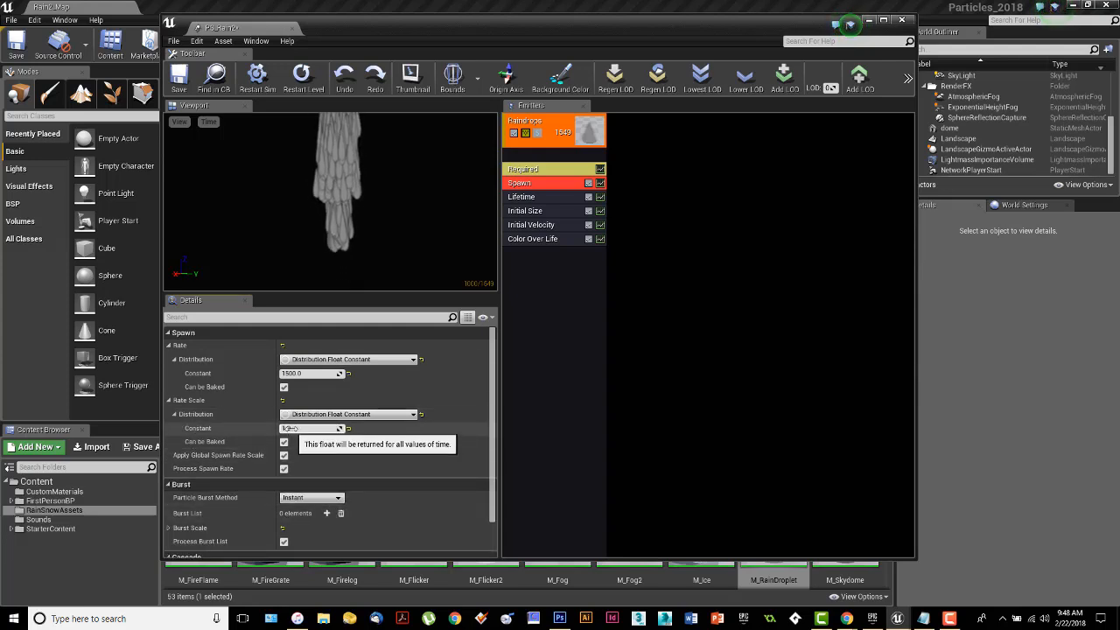
{"action": "left_click", "coordinate": [298, 429]}
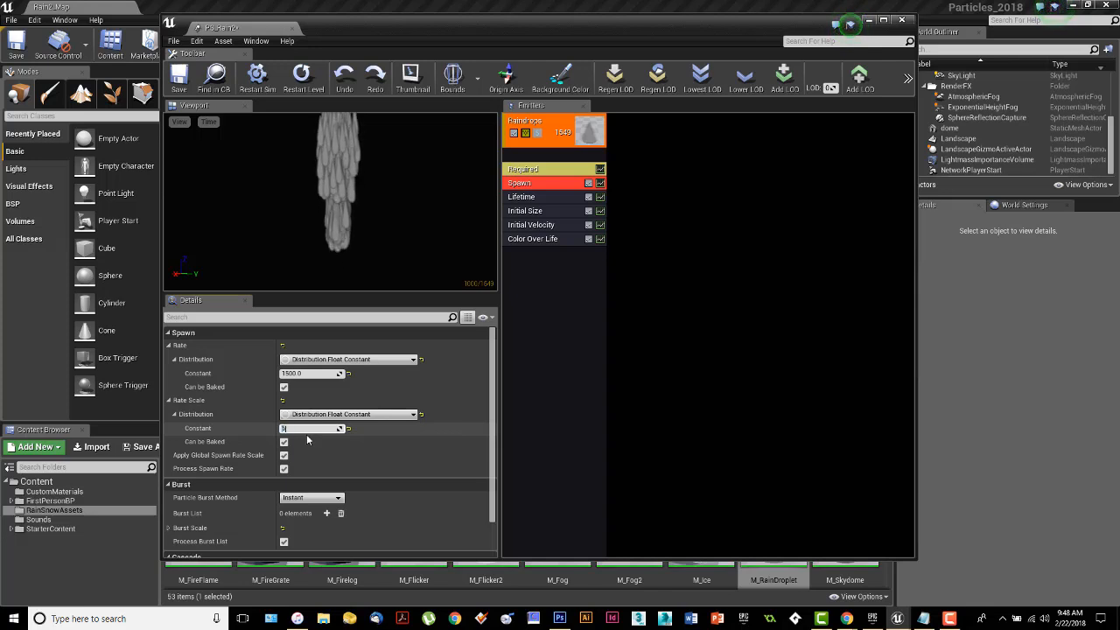
{"action": "type", "text": "5"}
{"action": "key", "text": "Return"}
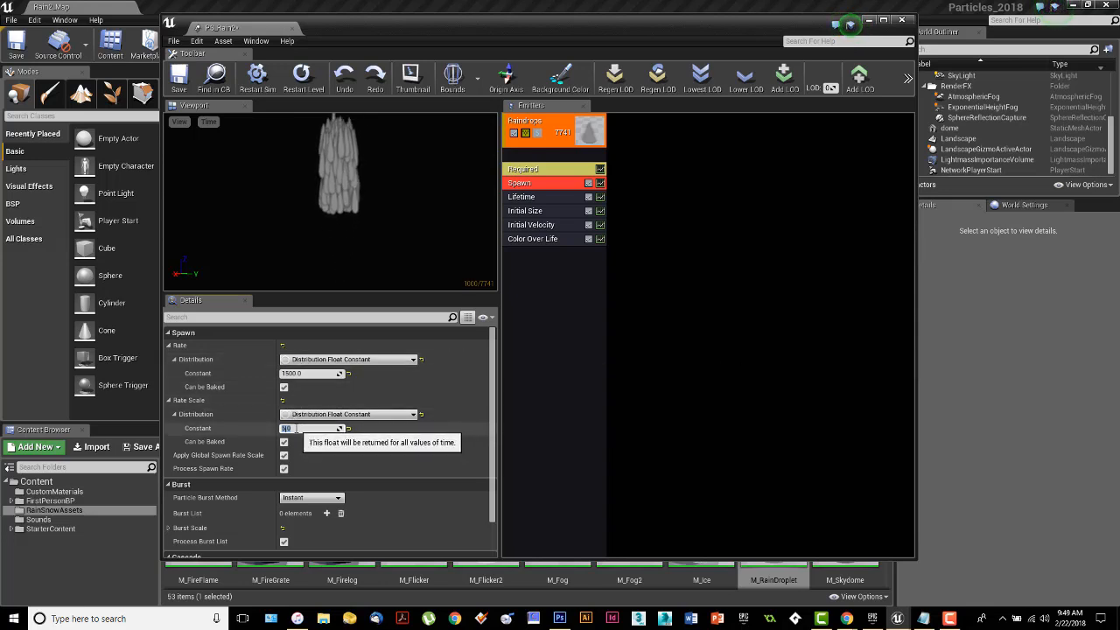
{"action": "left_click", "coordinate": [286, 428]}
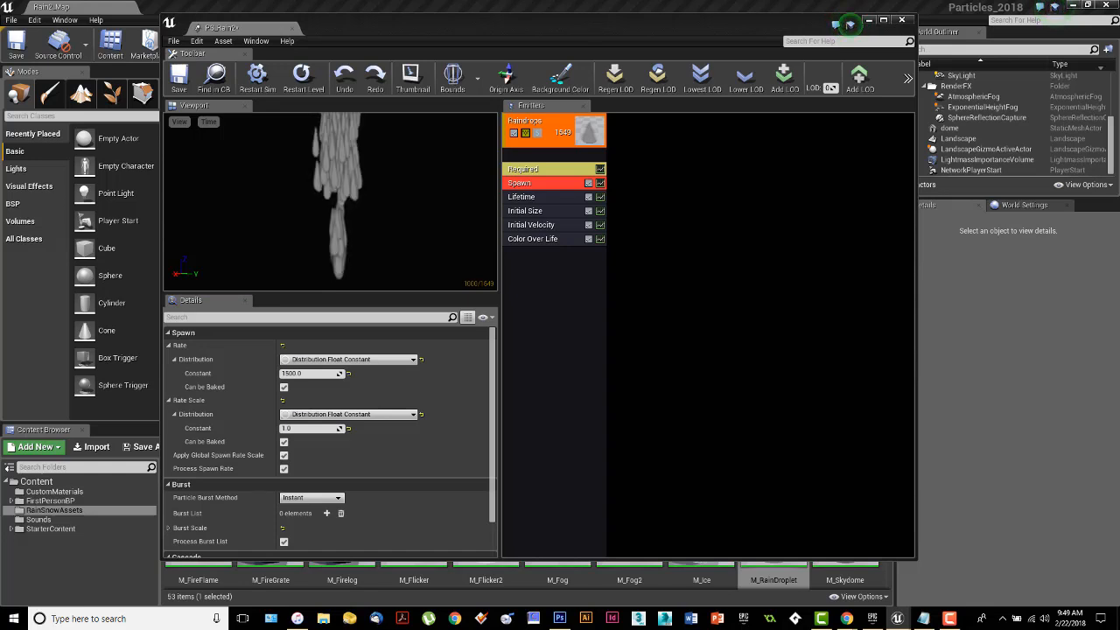
Set the Lifetime module's distribution to a Min of 0.2 and a Max of 0.5.
{"action": "left_click", "coordinate": [517, 199]}
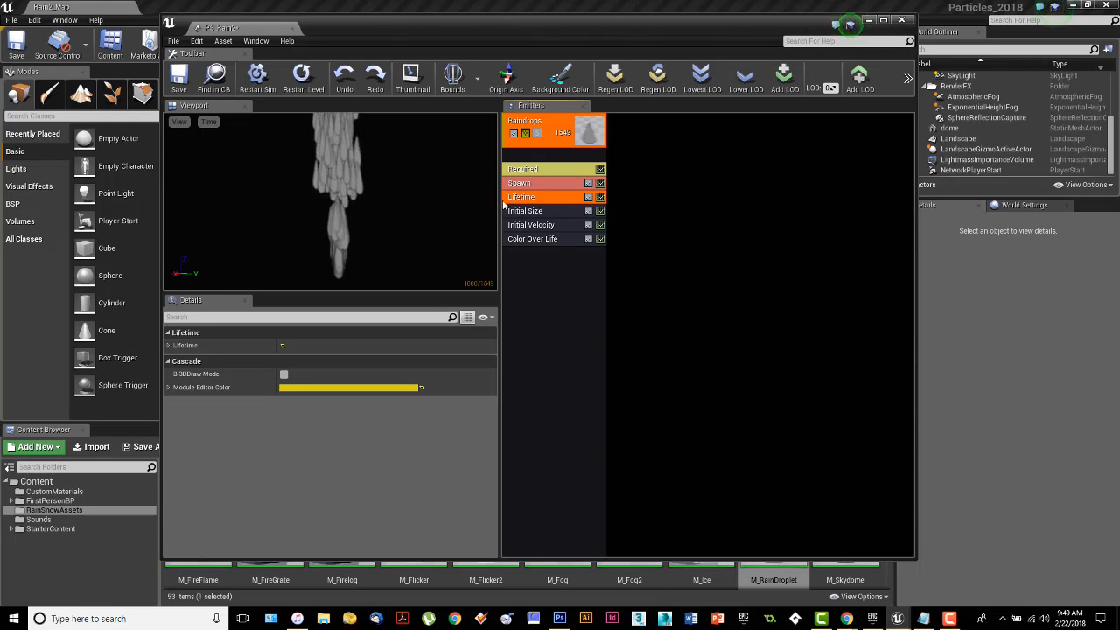
{"action": "left_click", "coordinate": [169, 345]}
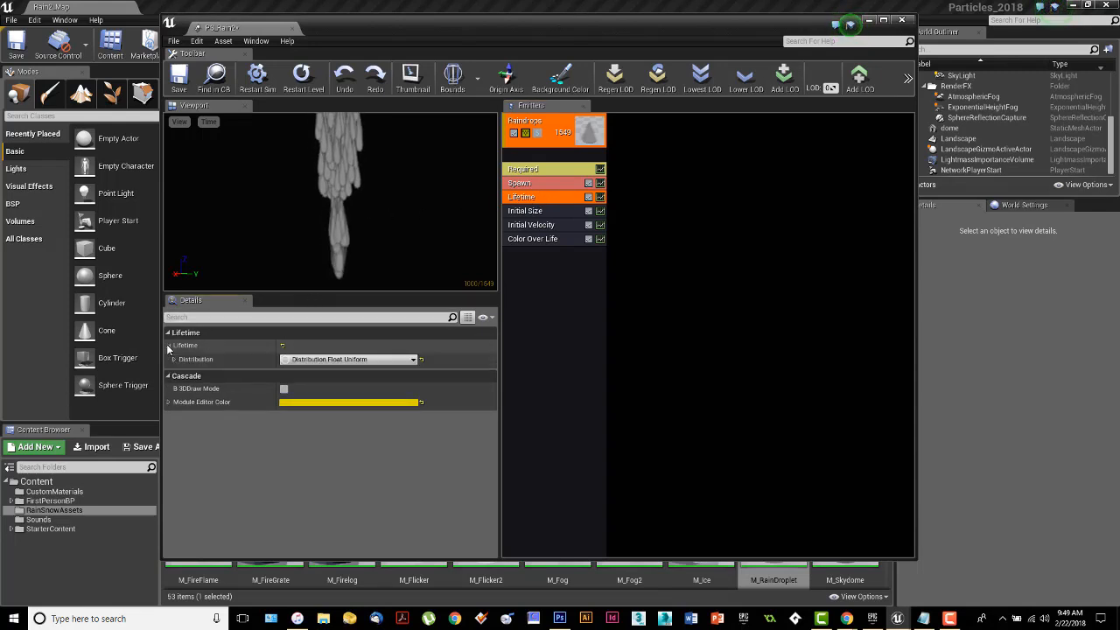
{"action": "left_click", "coordinate": [174, 360]}
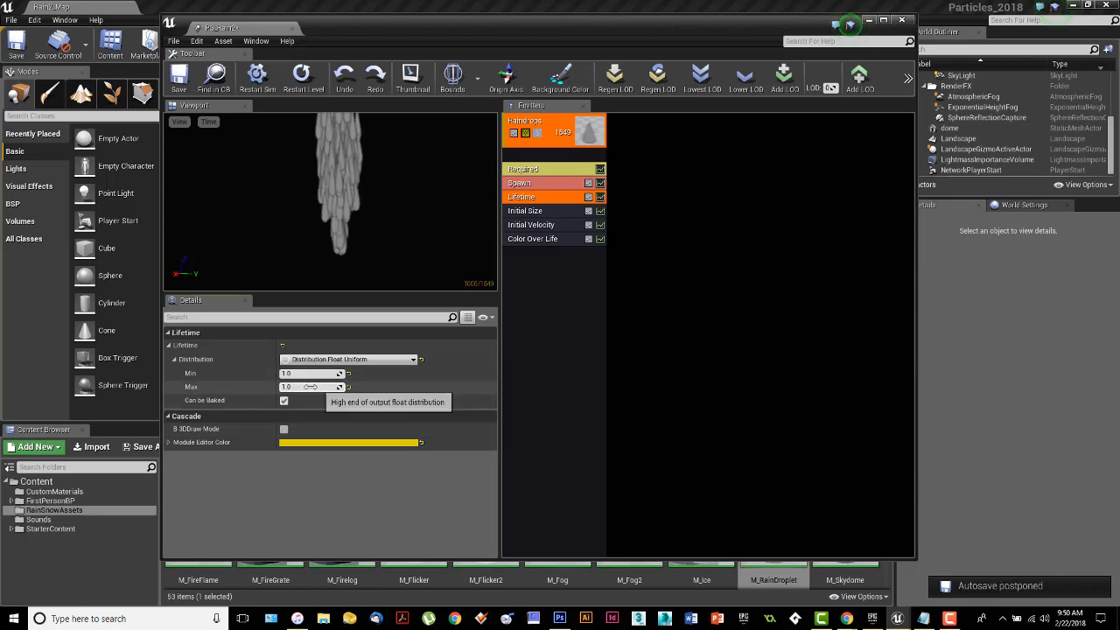
{"action": "left_click", "coordinate": [297, 373]}
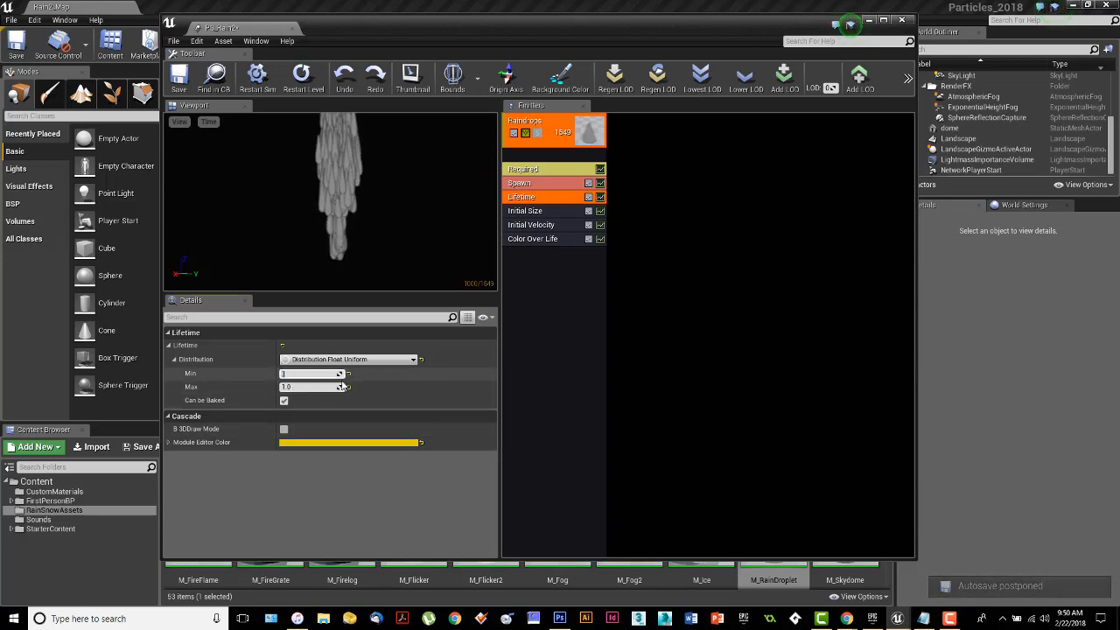
{"action": "type", "text": "0.2"}
{"action": "key", "text": "Return"}
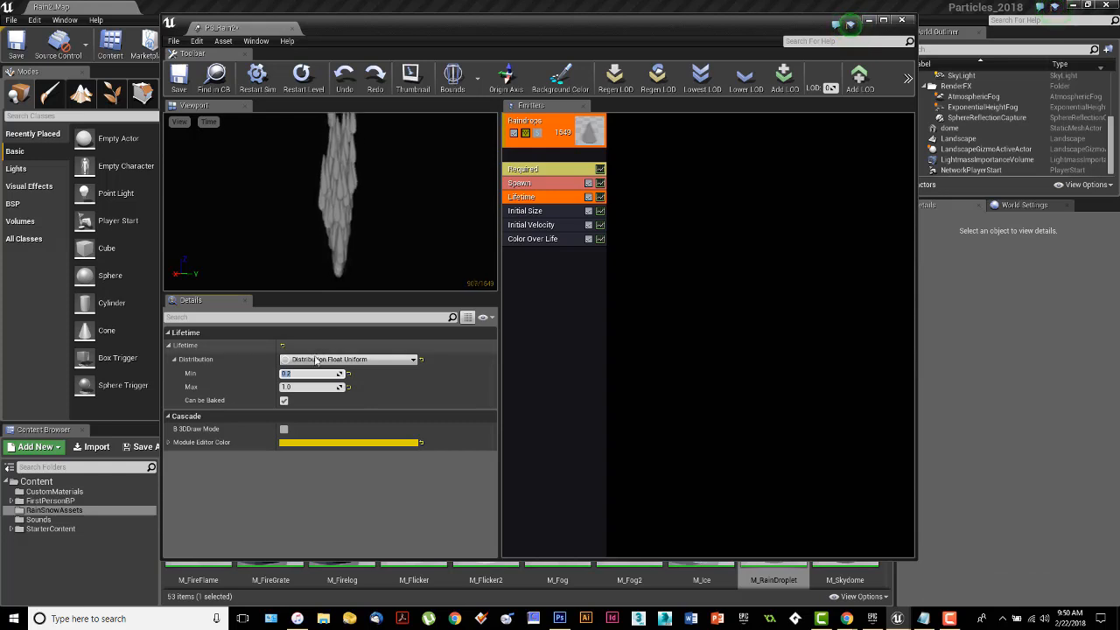
{"action": "left_click", "coordinate": [295, 386]}
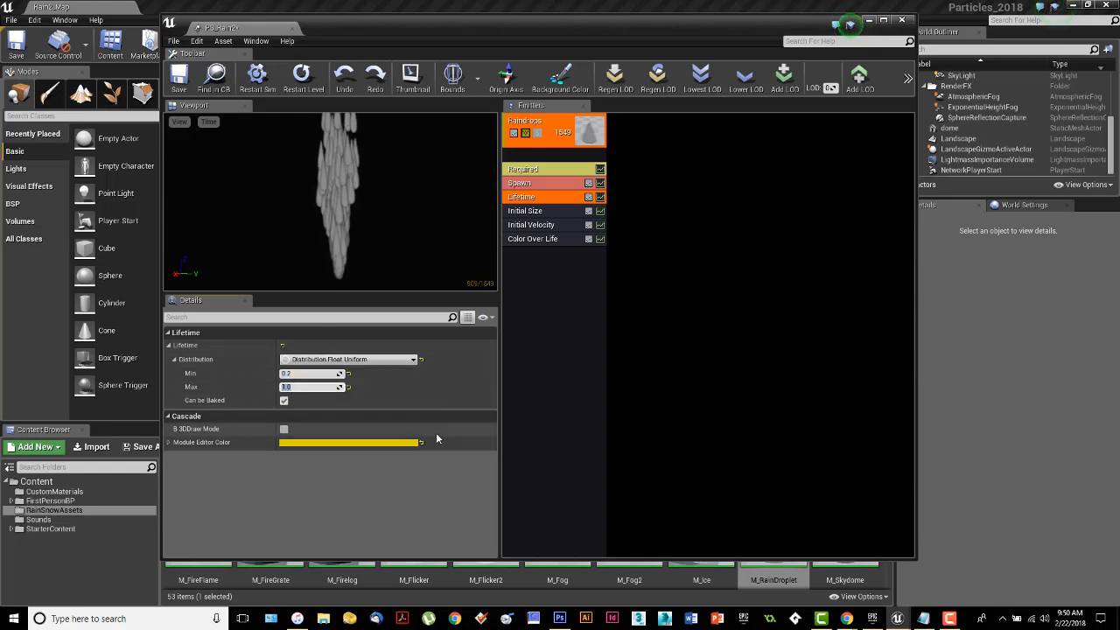
{"action": "type", "text": ".5"}
{"action": "key", "text": "Return"}
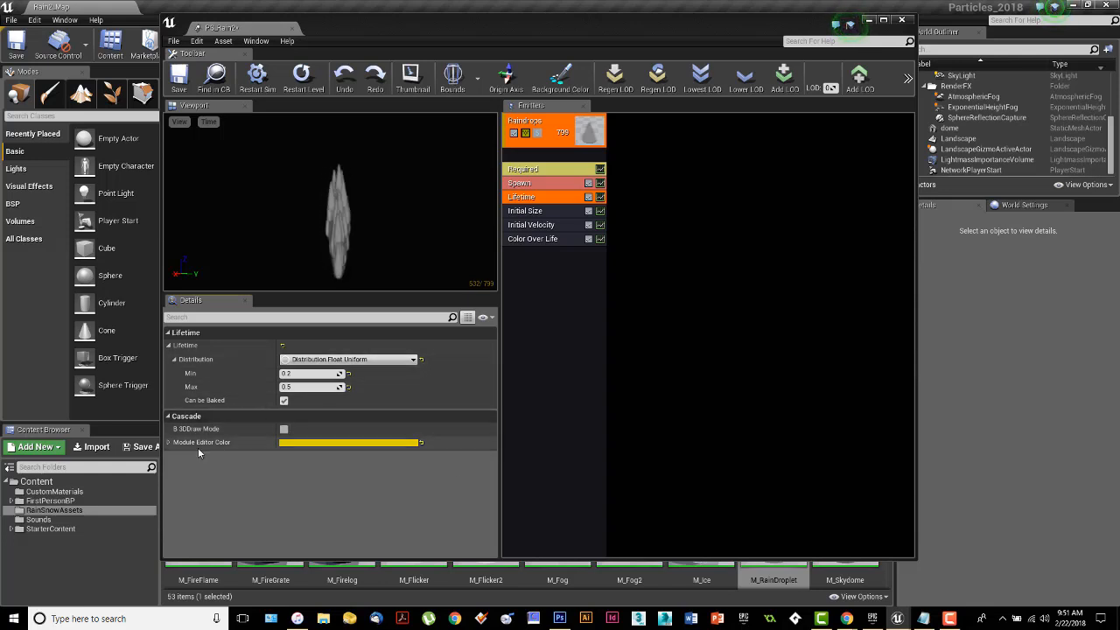
{"action": "left_click", "coordinate": [287, 374]}
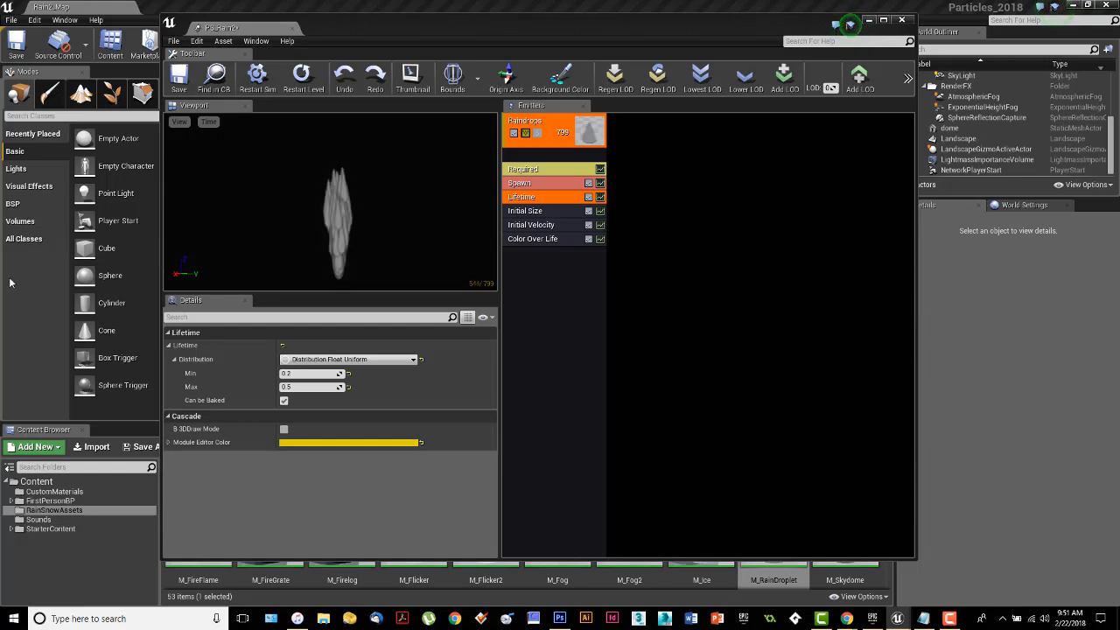
Set the Initial Size module's Start Size Max to 10 in both X and Y.
{"action": "left_click", "coordinate": [528, 211]}
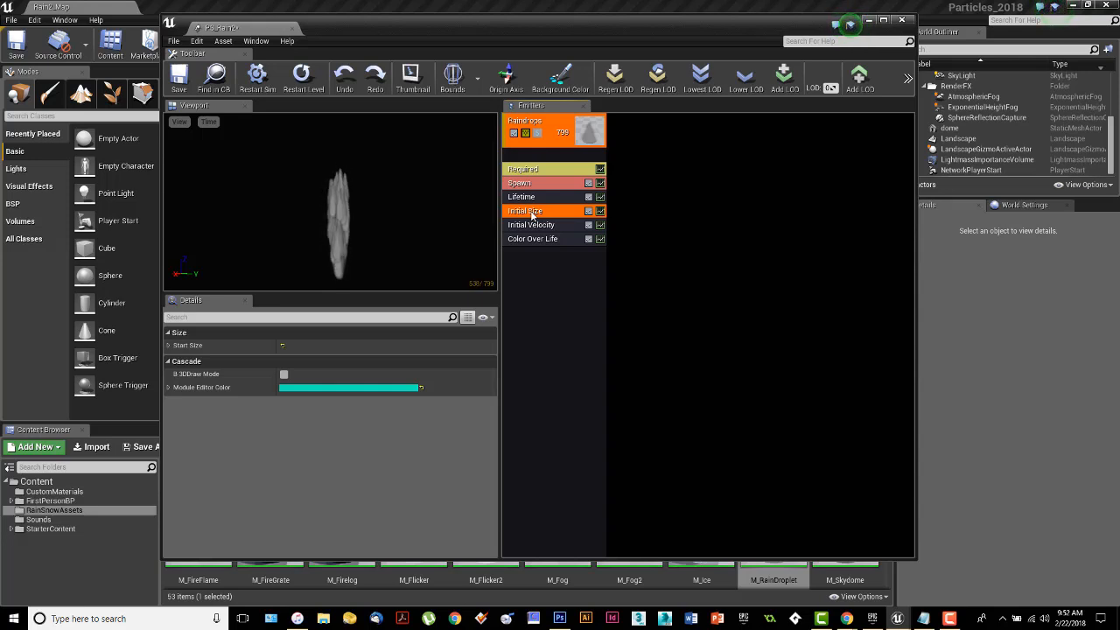
{"action": "left_click", "coordinate": [169, 347]}
{"action": "left_click", "coordinate": [174, 359]}
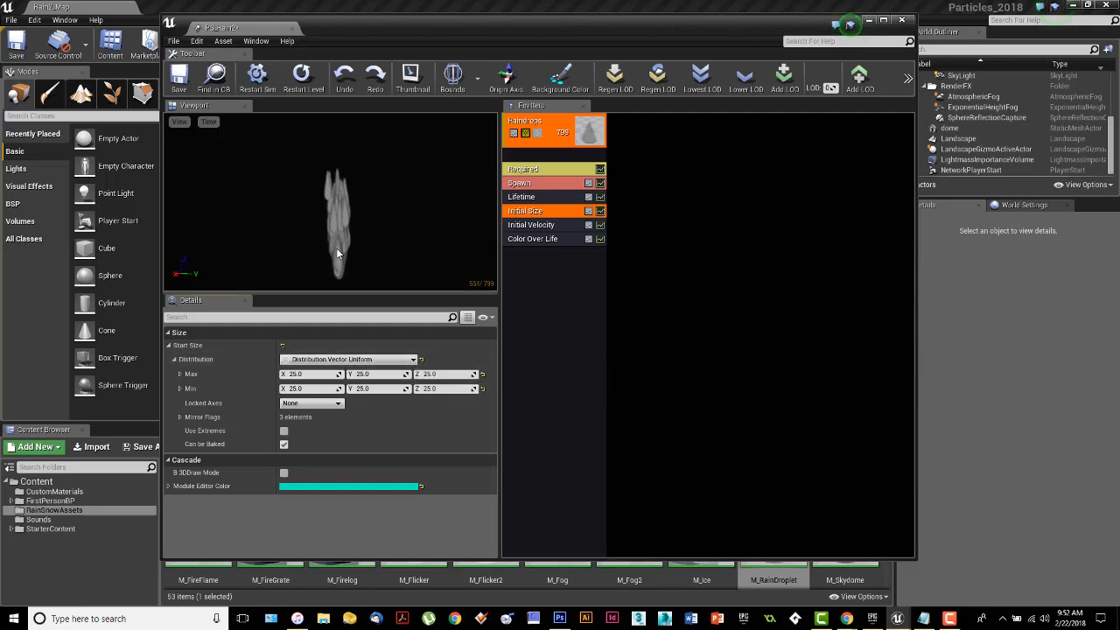
{"action": "left_click", "coordinate": [179, 374]}
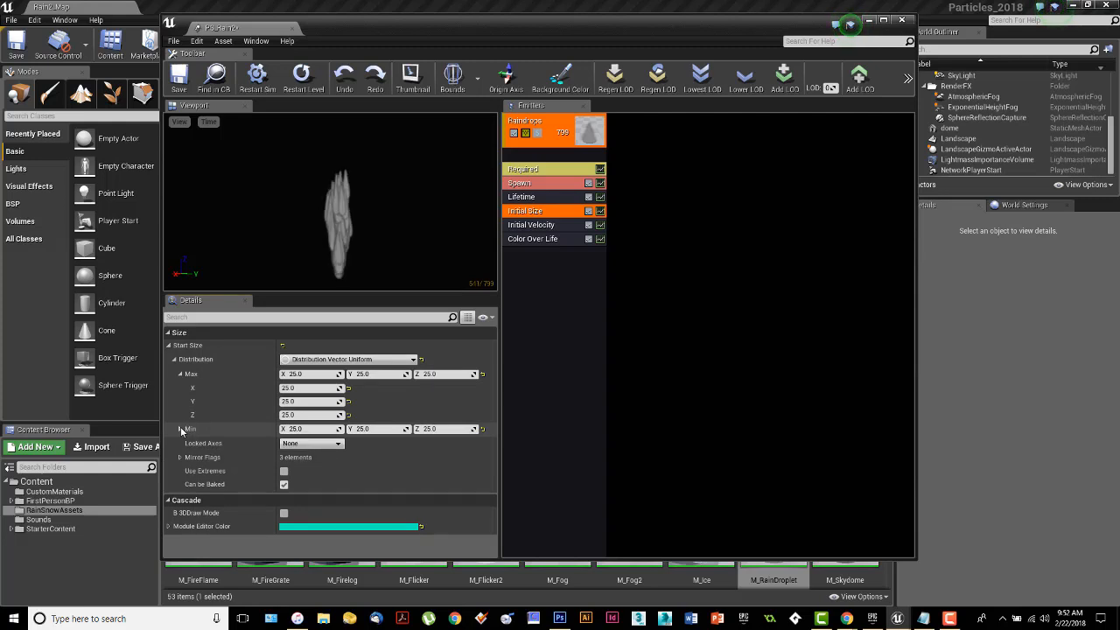
{"action": "left_click", "coordinate": [179, 429]}
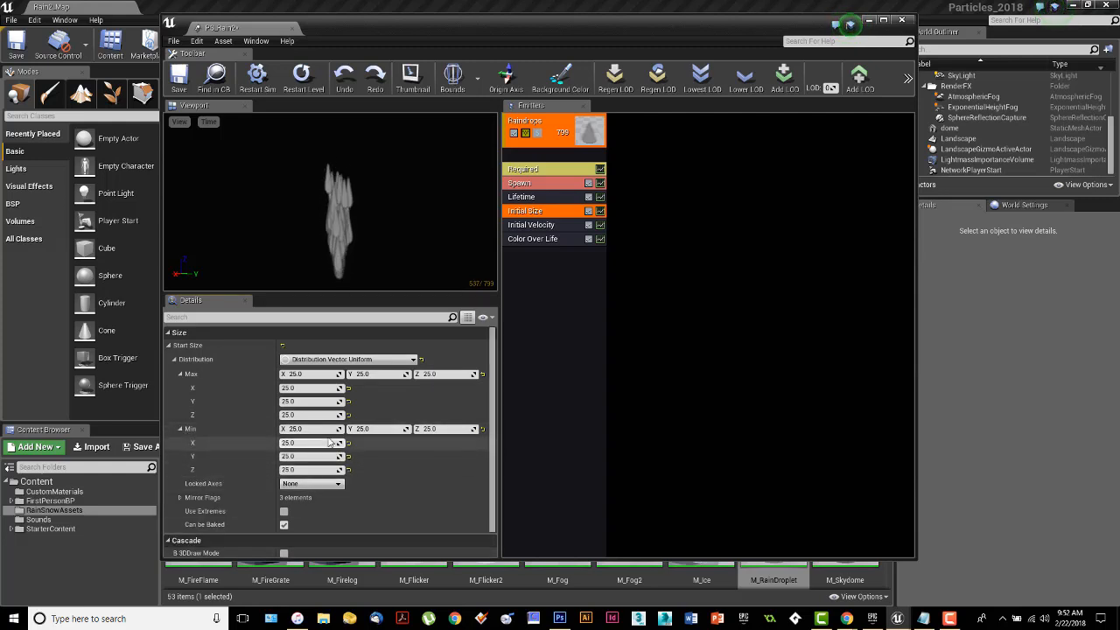
{"action": "left_click", "coordinate": [180, 429]}
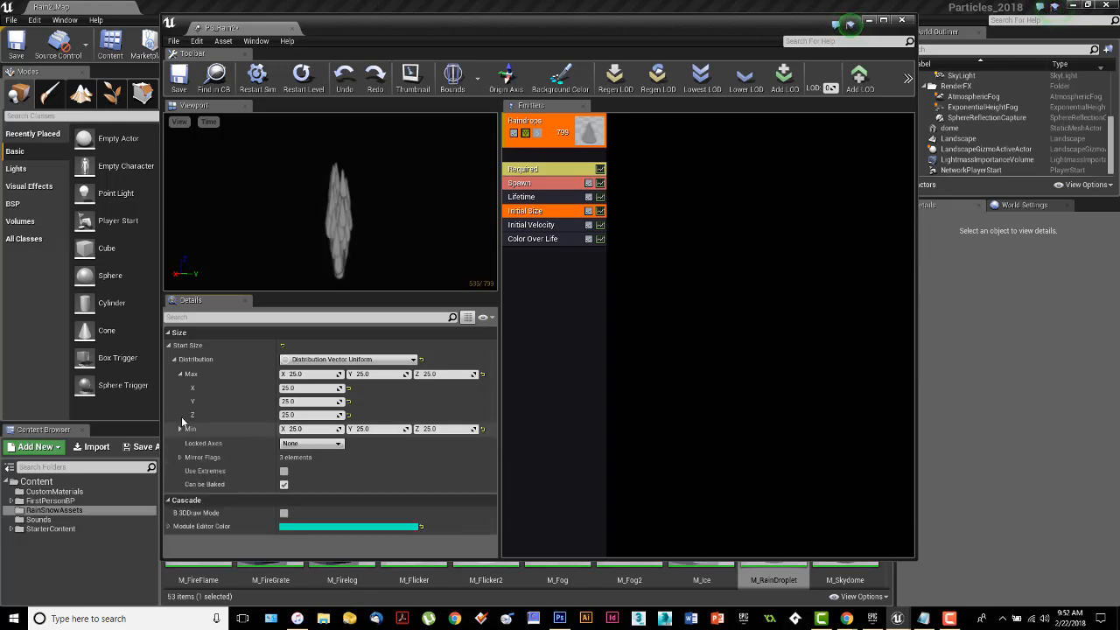
{"action": "left_click", "coordinate": [180, 373]}
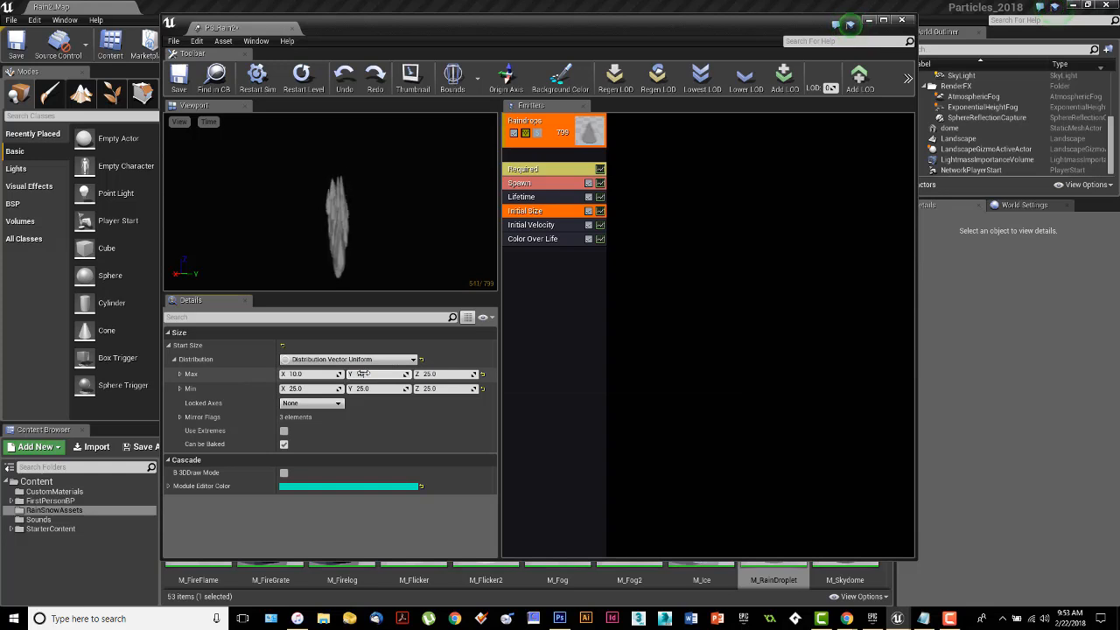
{"action": "left_click", "coordinate": [362, 373]}
Set the Start Size Min to 7 in both X and Y.
{"action": "left_click", "coordinate": [302, 388]}
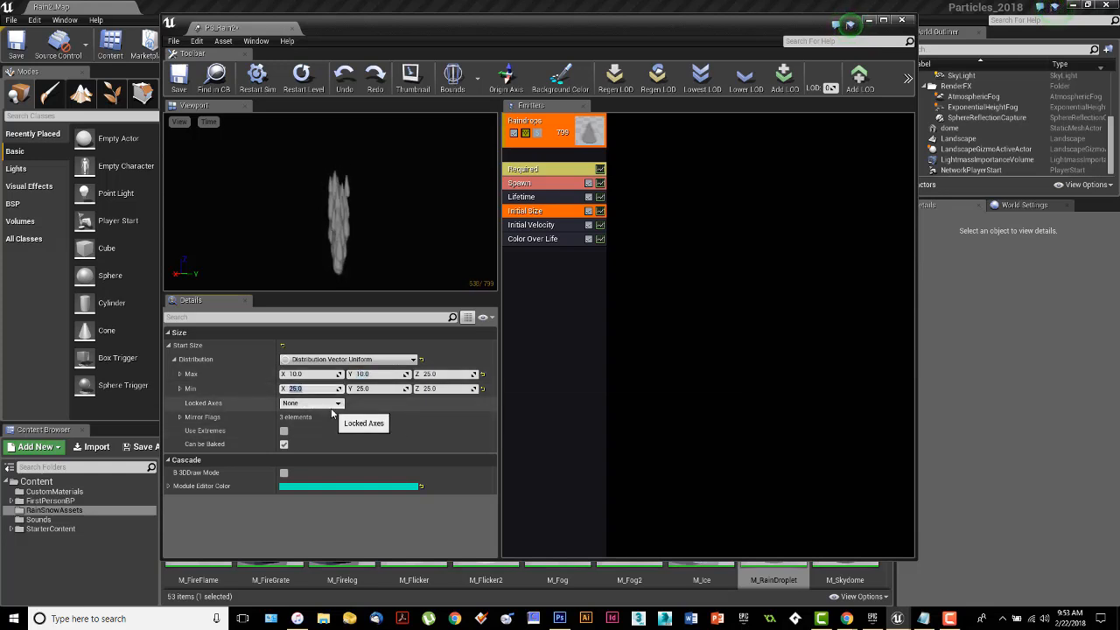
{"action": "type", "text": "7"}
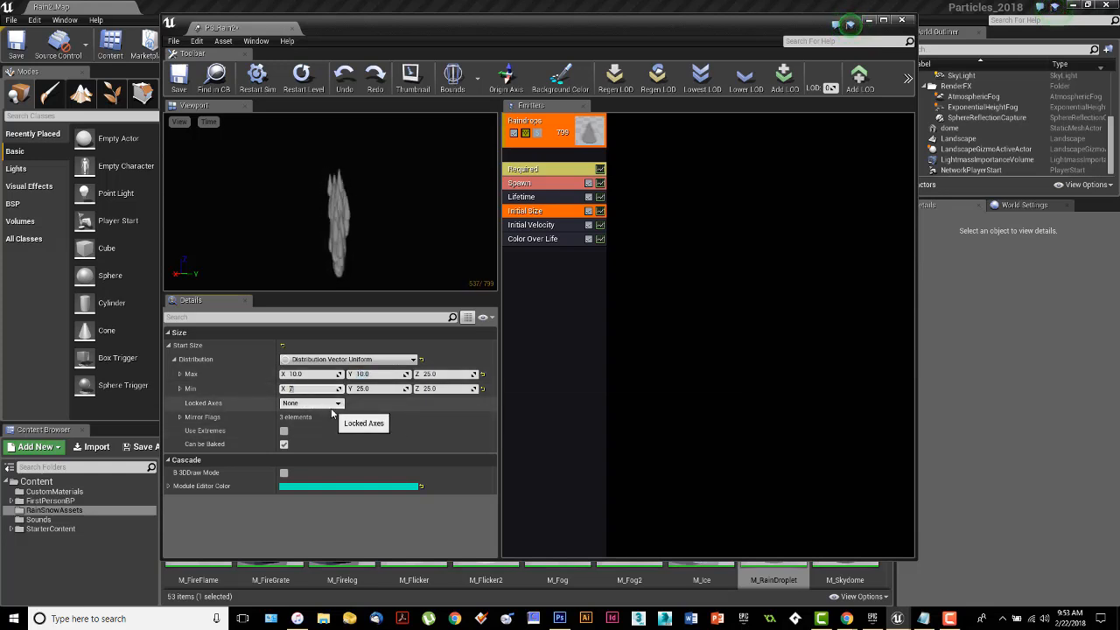
{"action": "left_click", "coordinate": [367, 388]}
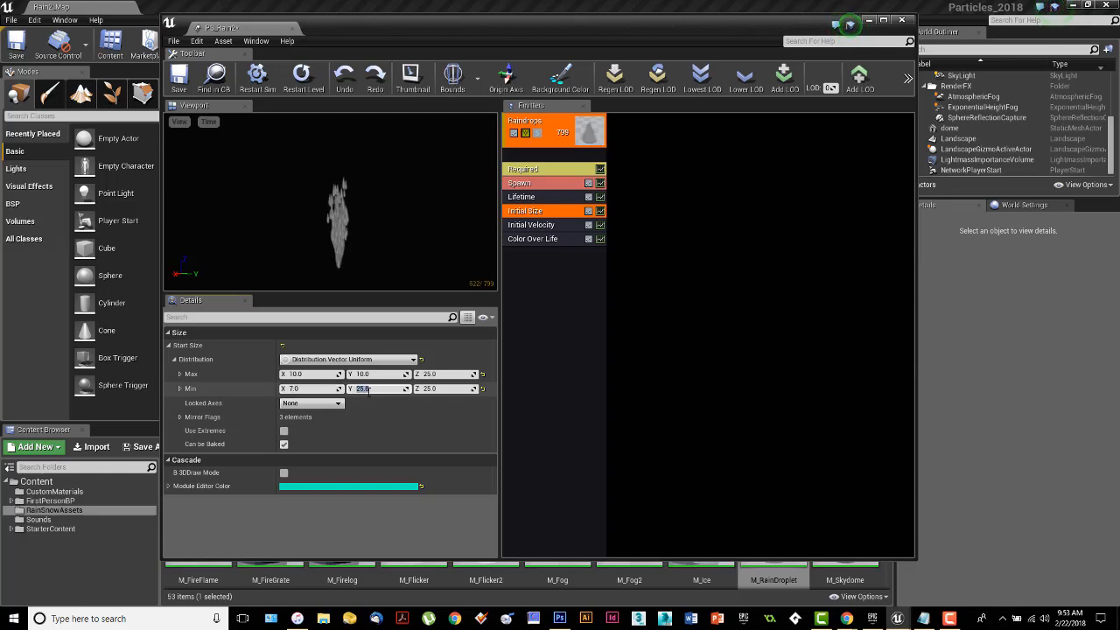
{"action": "type", "text": "7"}
{"action": "key", "text": "Return"}
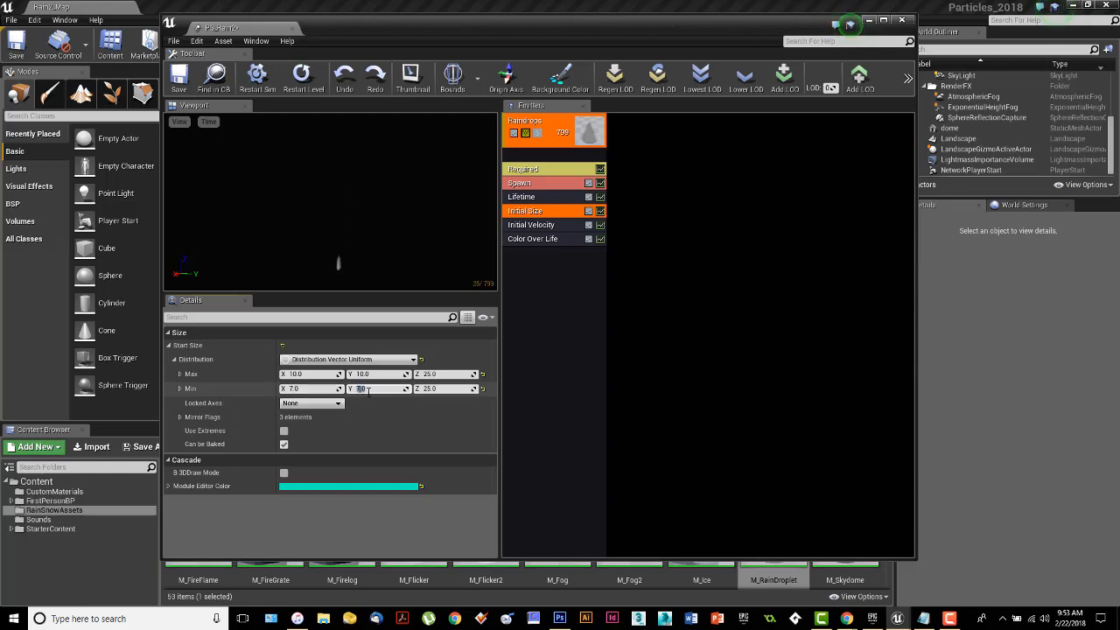
Set the Initial Size module's Start Size to 0 in Z for both Max and Min.
{"action": "left_click", "coordinate": [439, 375]}
{"action": "type", "text": "0"}
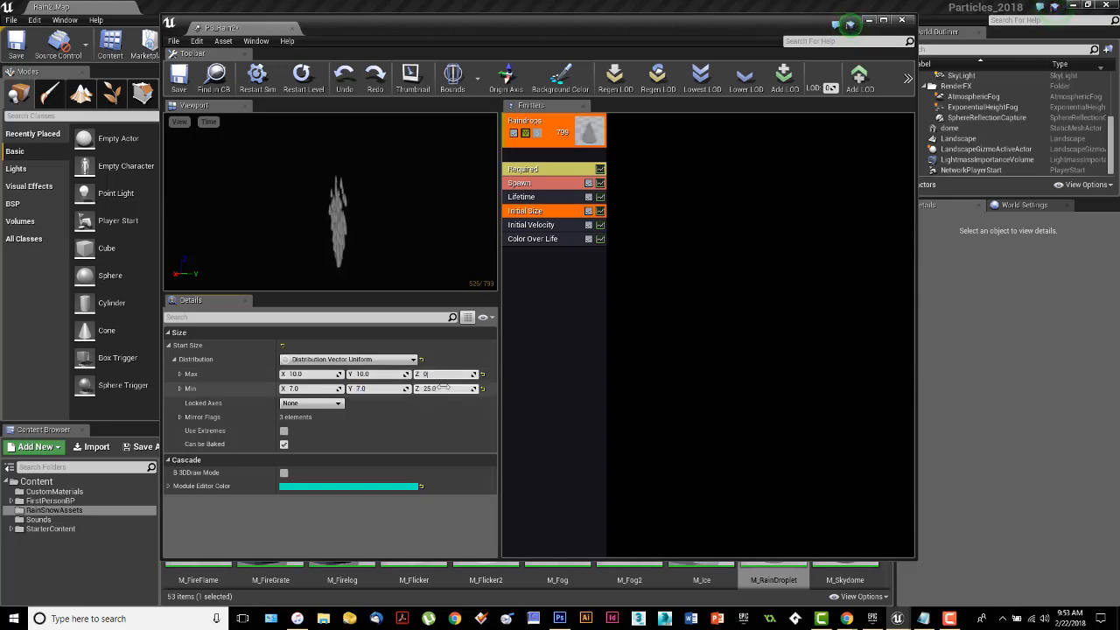
{"action": "left_click", "coordinate": [442, 389]}
{"action": "type", "text": "0"}
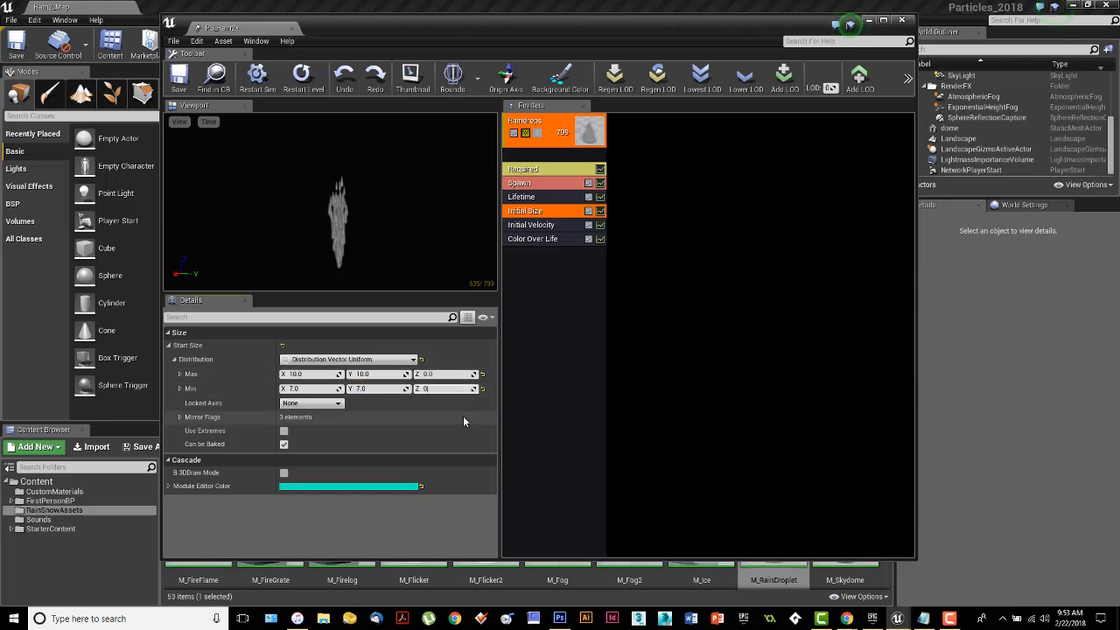
{"action": "mouse_move", "coordinate": [359, 264]}
{"action": "right_mouse_down"}
{"action": "mouse_move", "coordinate": [359, 238]}
{"action": "mouse_move", "coordinate": [359, 261]}
{"action": "right_mouse_up"}
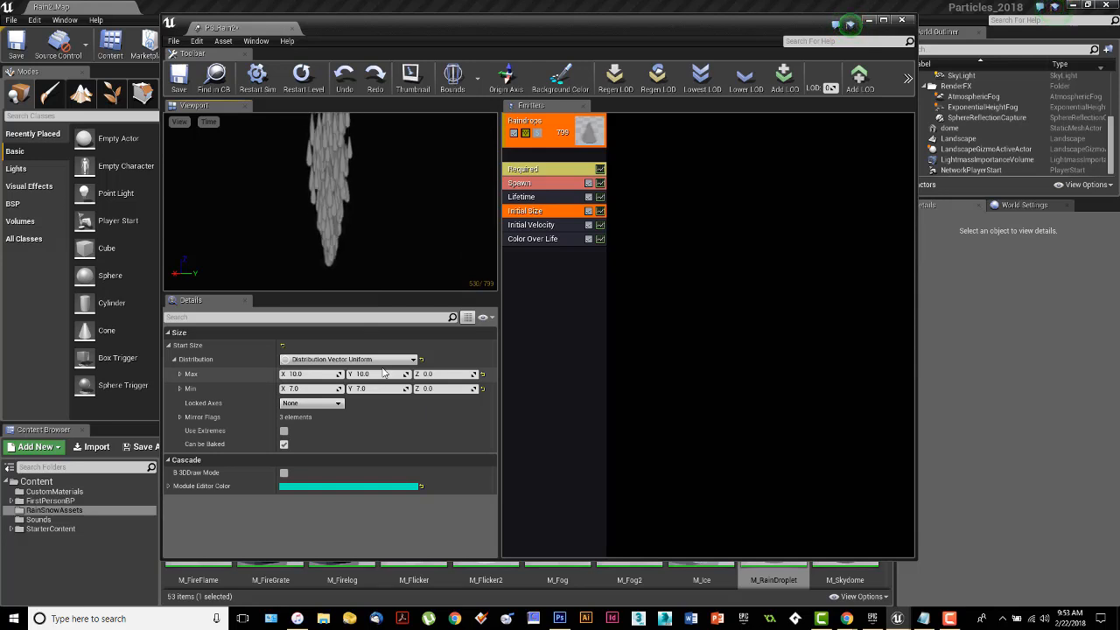
Set the Initial Velocity module's Start Velocity Max to 0 in both X and Y.
{"action": "left_click", "coordinate": [532, 225]}
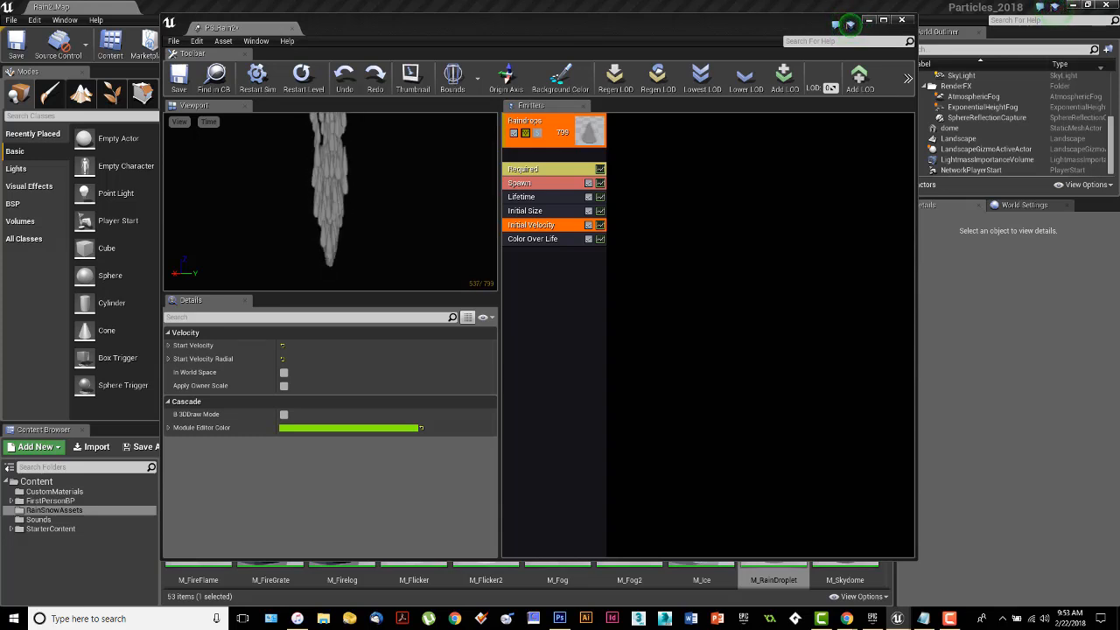
{"action": "left_click", "coordinate": [168, 345]}
{"action": "left_click", "coordinate": [174, 359]}
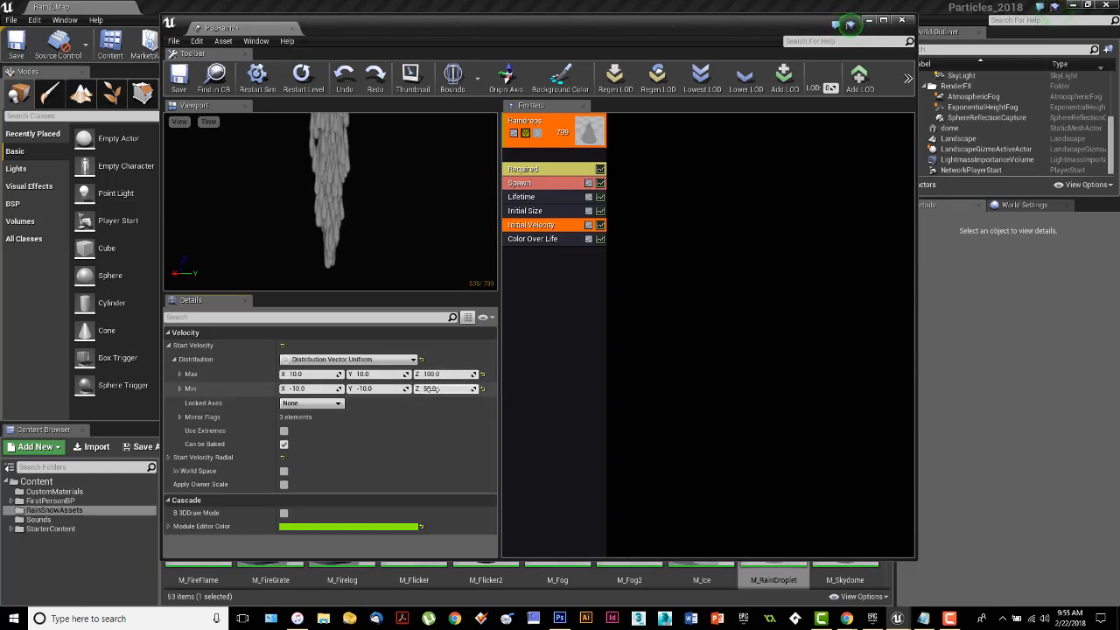
{"action": "left_click_drag", "start_coordinate": [353, 208], "coordinate": [353, 266]}
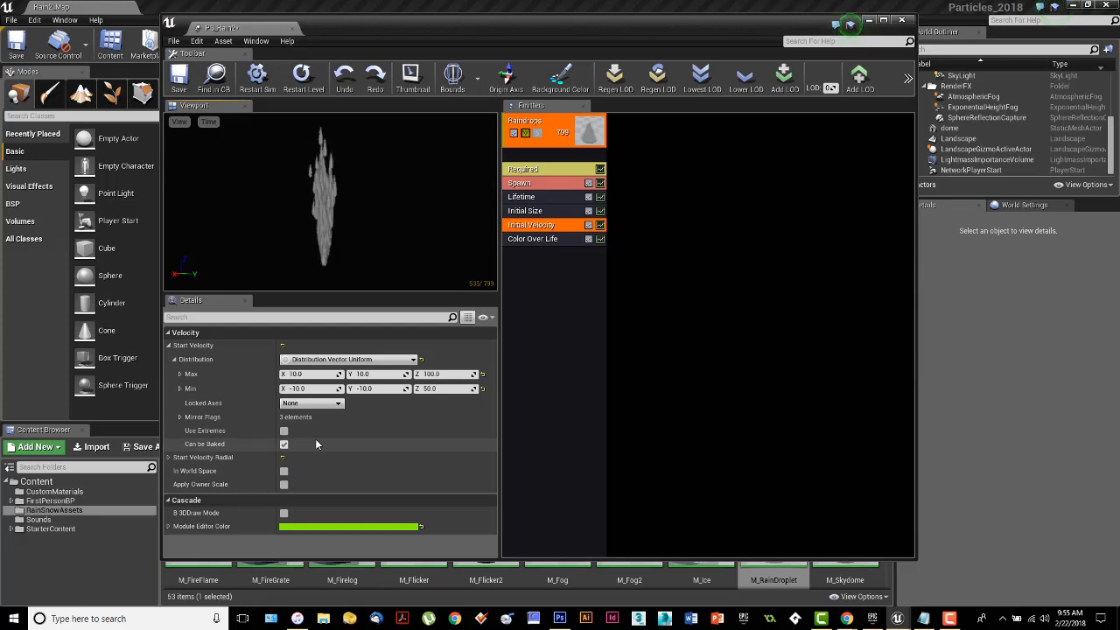
{"action": "left_click", "coordinate": [302, 374]}
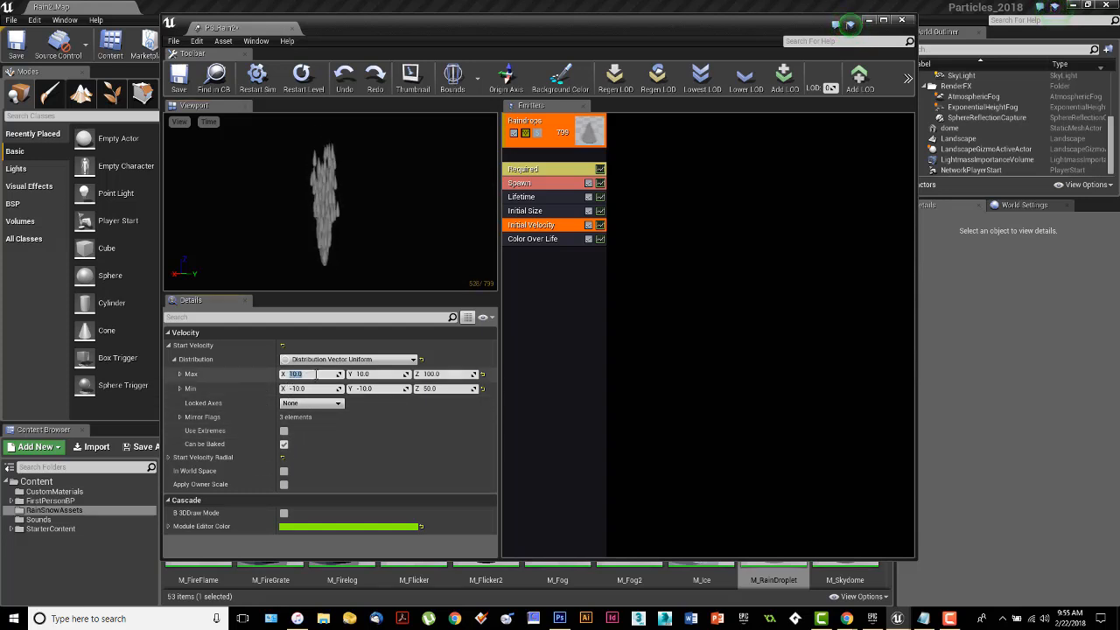
{"action": "type", "text": "0"}
{"action": "left_click", "coordinate": [363, 374]}
{"action": "type", "text": "0"}
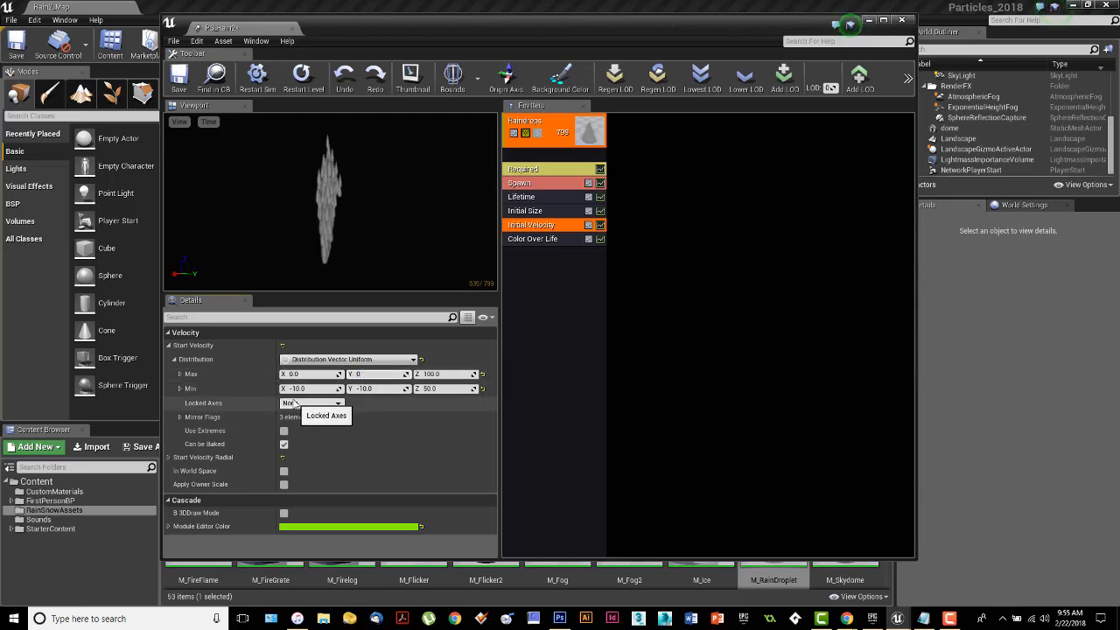
Set the Start Velocity Min to 0 in both X and Y.
{"action": "left_click", "coordinate": [299, 388]}
{"action": "type", "text": "0"}
{"action": "left_click", "coordinate": [363, 388]}
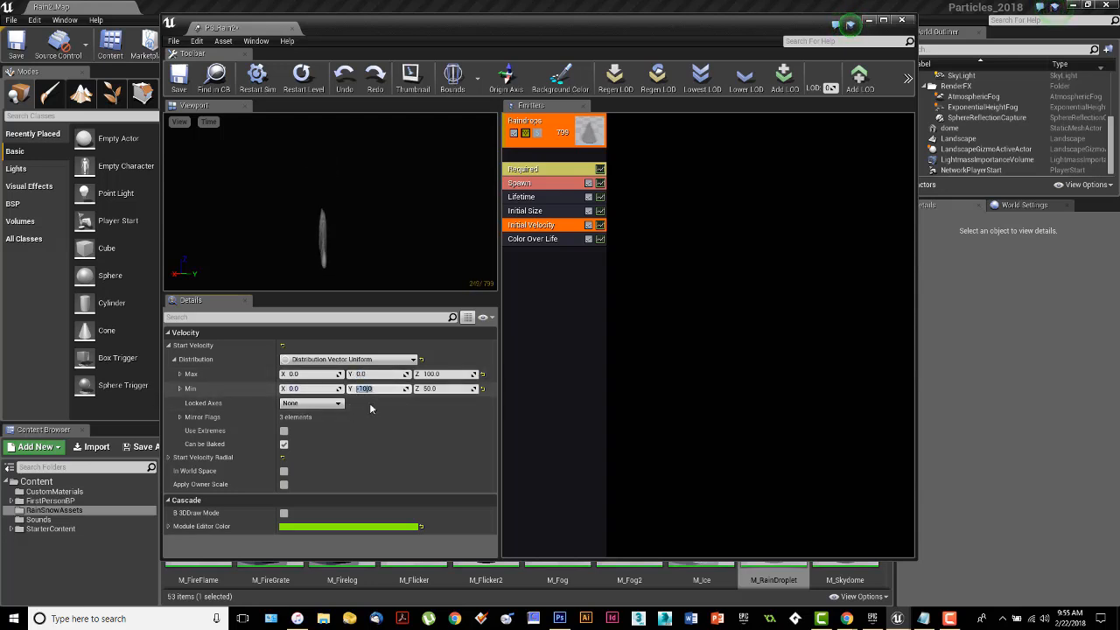
{"action": "type", "text": "0"}
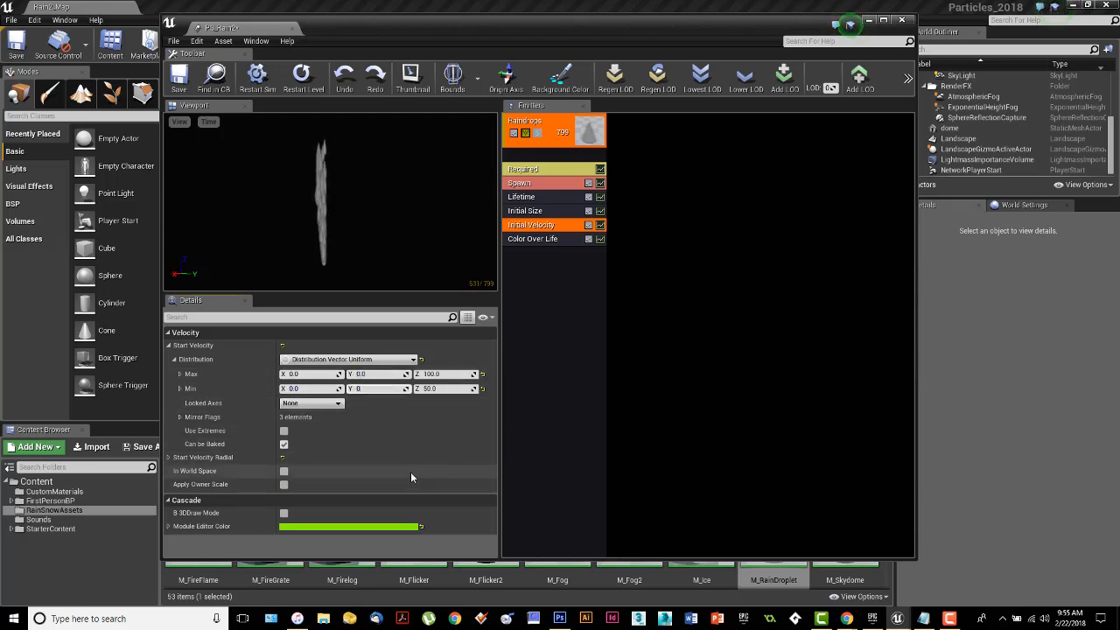
Make the raindrops fall by setting the Start Velocity Z to -5000 for Max and -3500 for Min.
{"action": "left_click", "coordinate": [442, 373]}
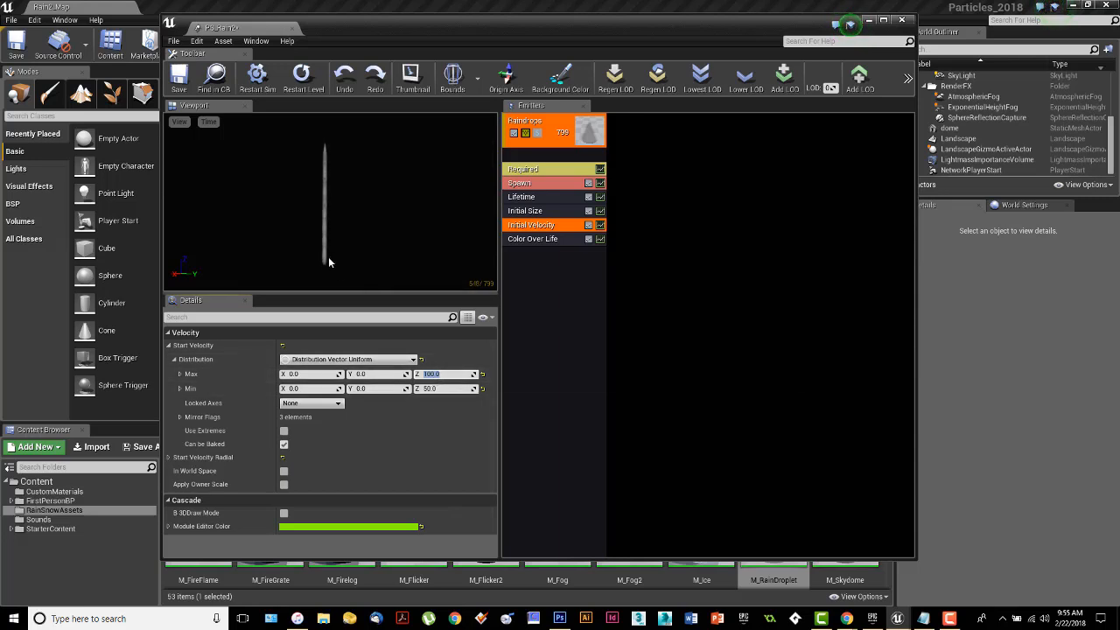
{"action": "left_click", "coordinate": [426, 373]}
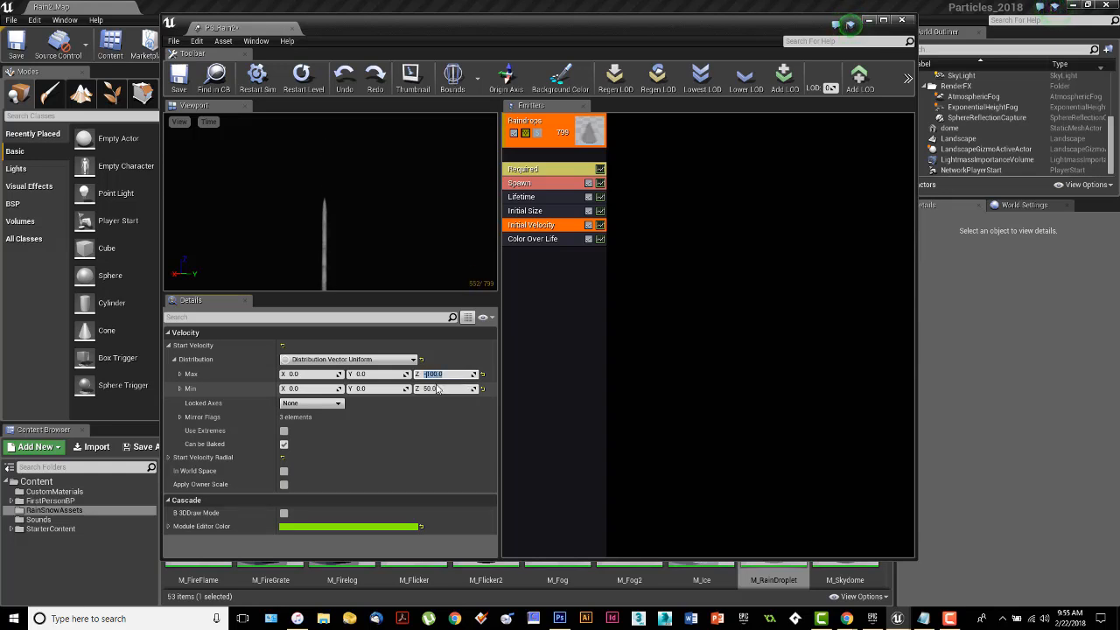
{"action": "type", "text": "-"}
{"action": "left_click", "coordinate": [369, 216]}
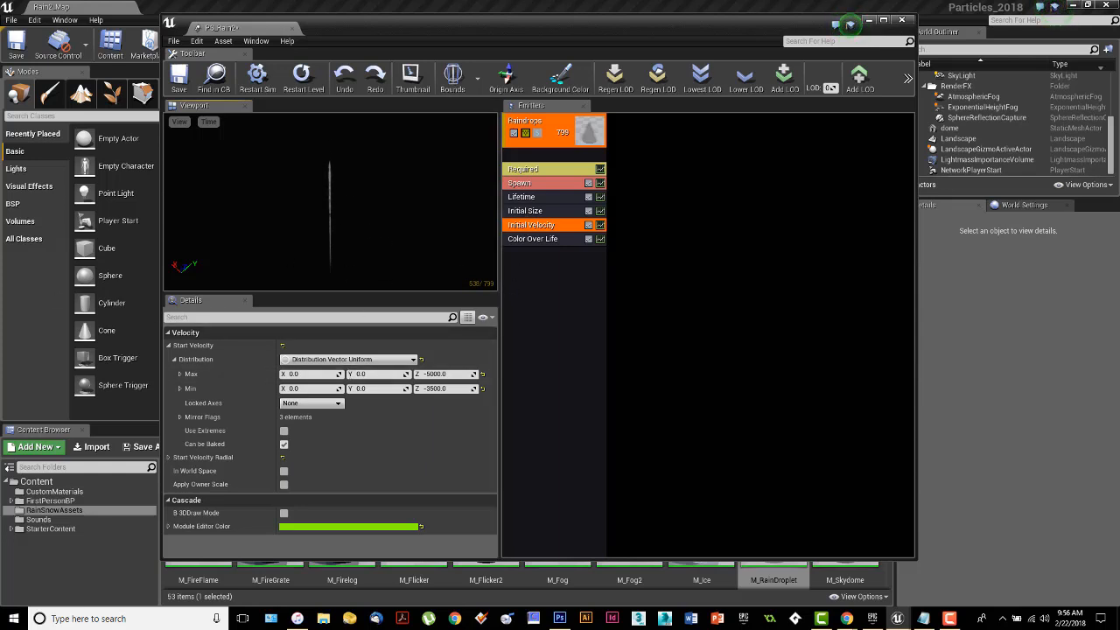
Delete the Color Over Life module from the Raindrops emitter.
{"action": "left_click", "coordinate": [542, 242]}
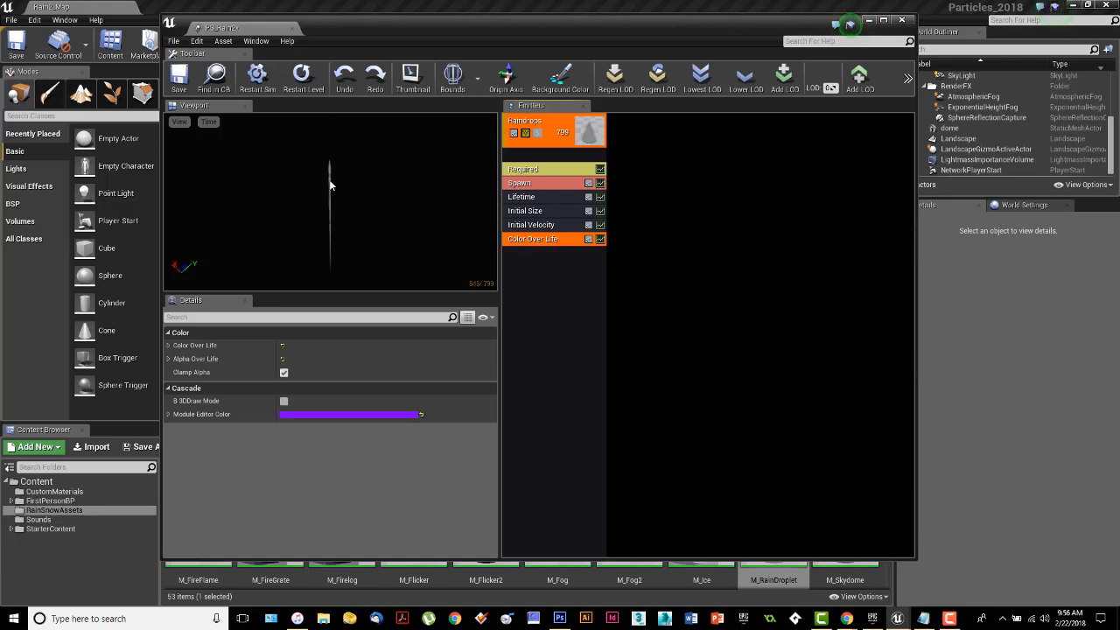
{"action": "right_click", "coordinate": [560, 239]}
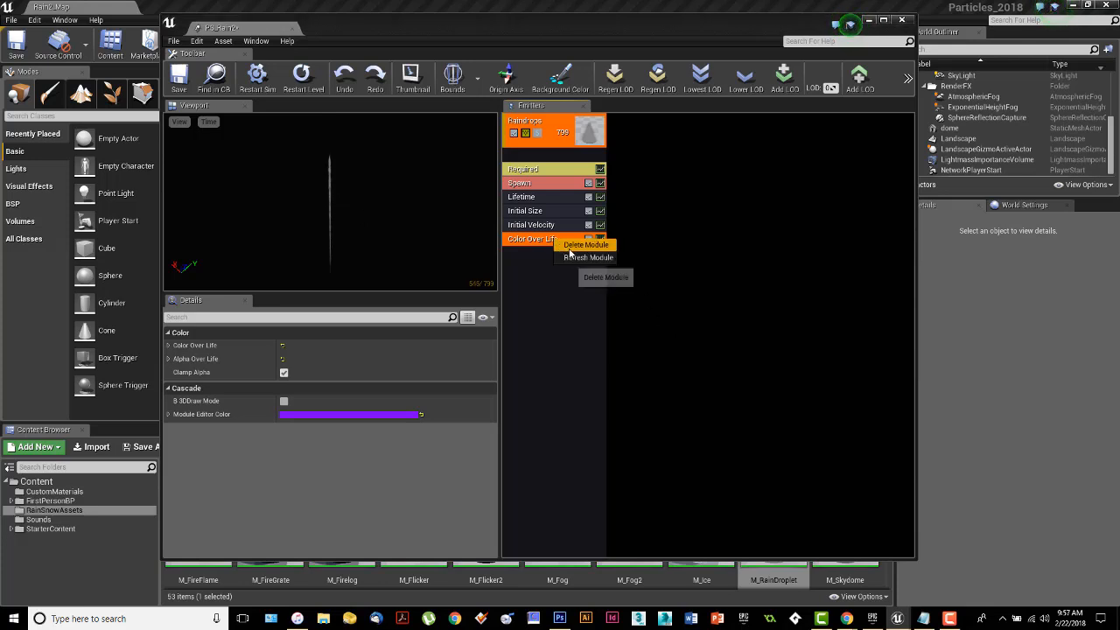
{"action": "left_click", "coordinate": [570, 246]}
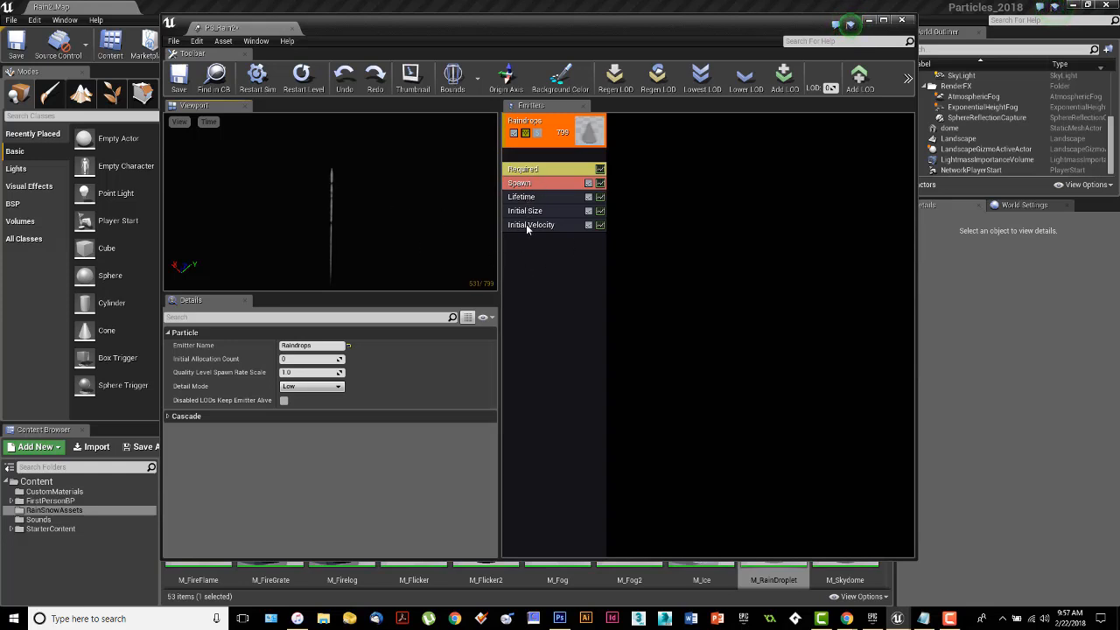
Add an Initial Location module to the Raindrops emitter and expand its Start Location distribution.
{"action": "right_click", "coordinate": [534, 257]}
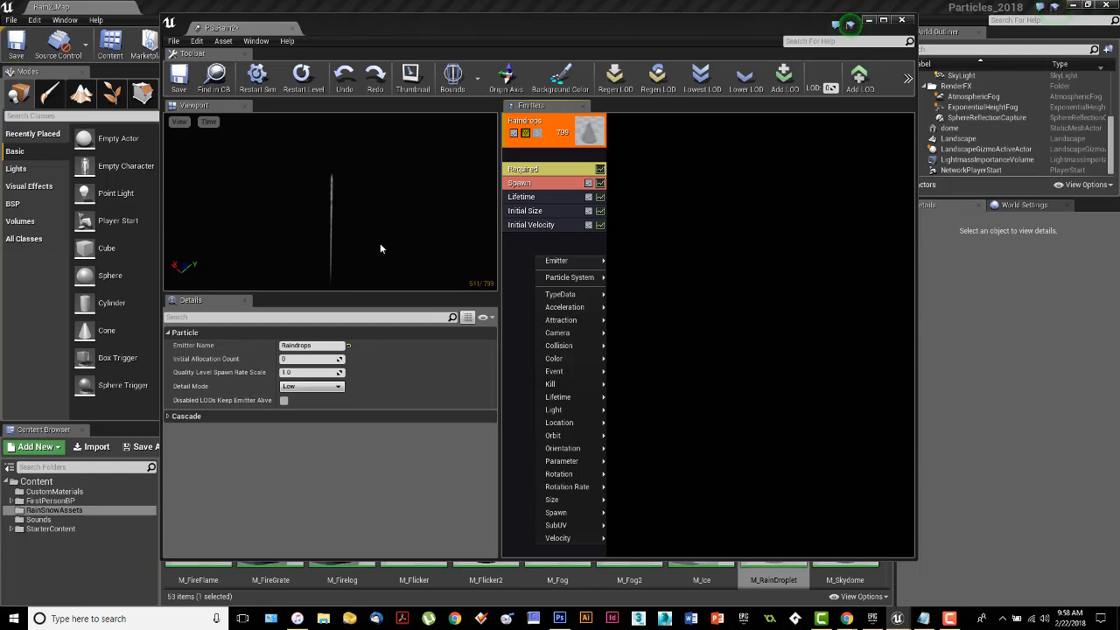
{"action": "mouse_move", "coordinate": [581, 424]}
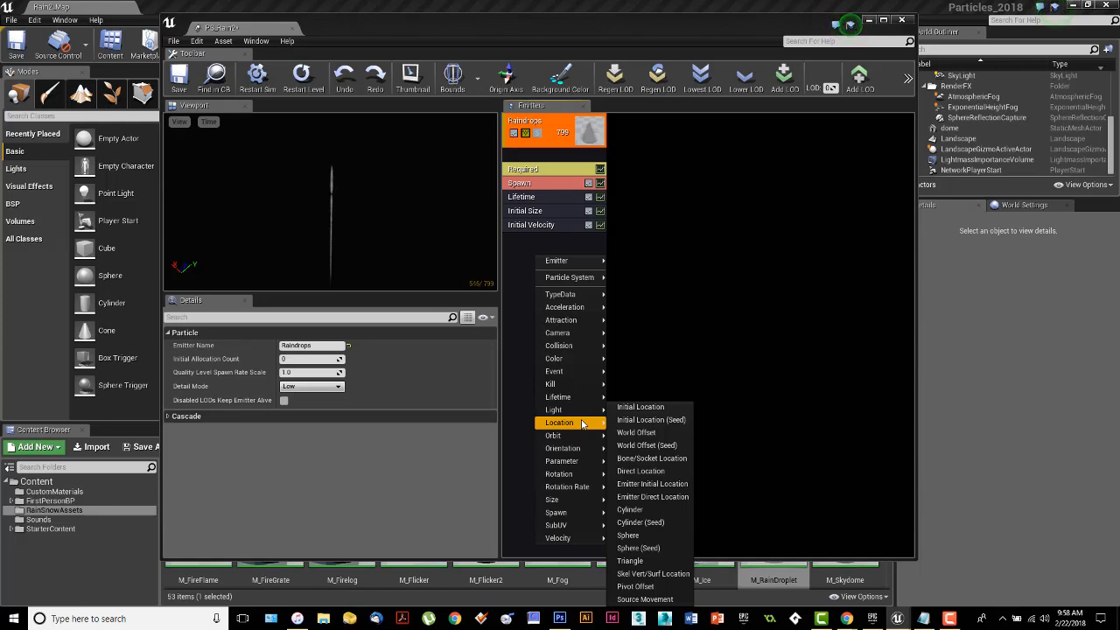
{"action": "left_click", "coordinate": [652, 408]}
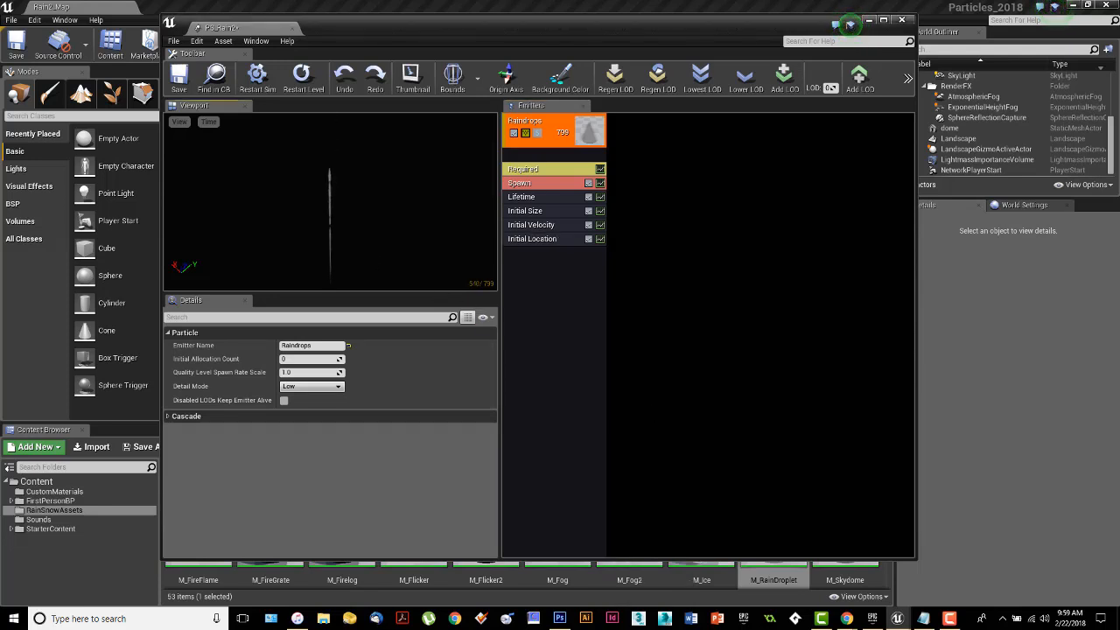
{"action": "left_click", "coordinate": [554, 240]}
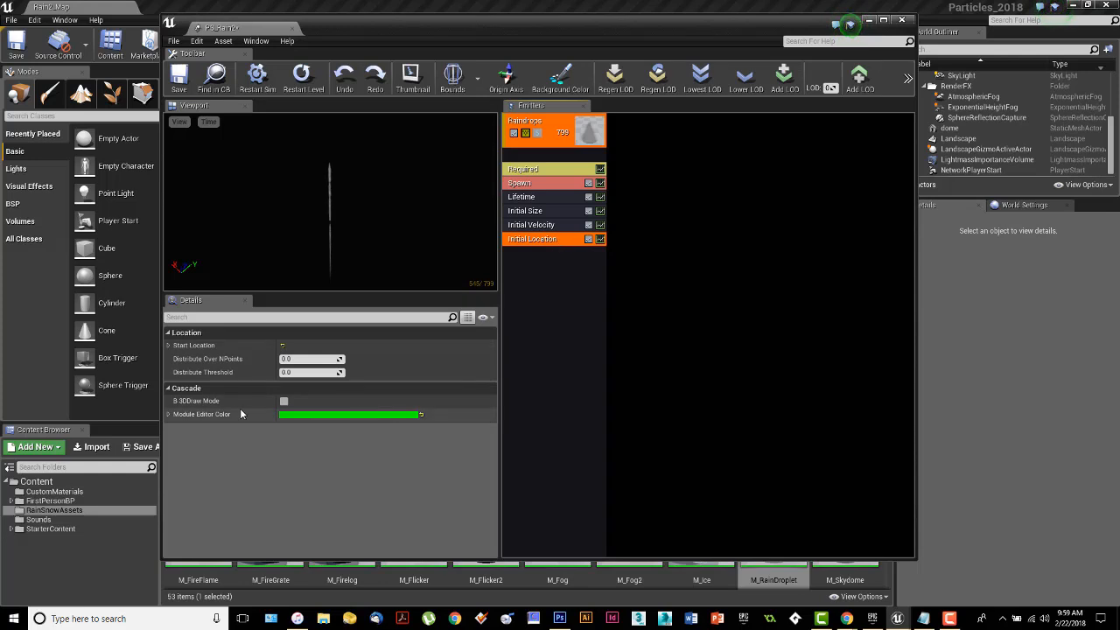
{"action": "left_click", "coordinate": [170, 347]}
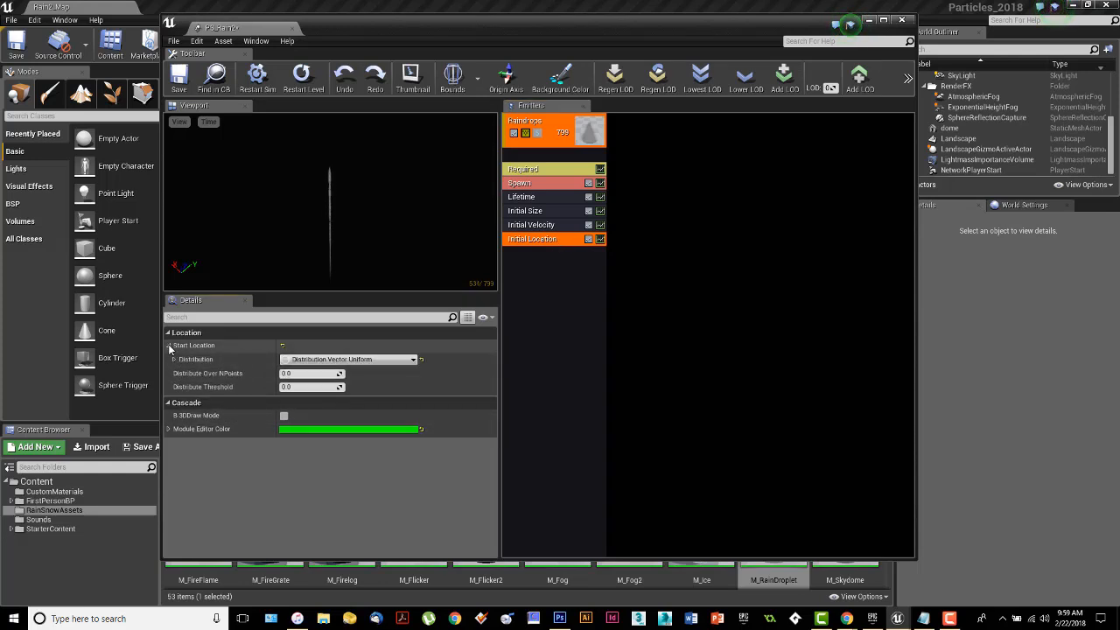
{"action": "left_click", "coordinate": [174, 359]}
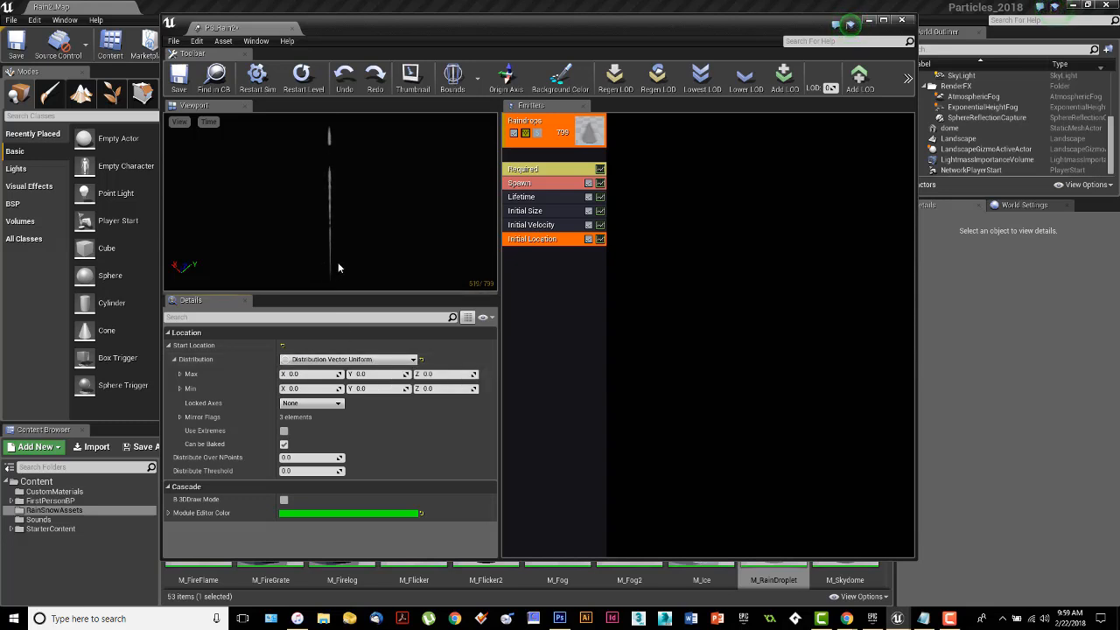
Uncover the level viewport to examine the ground area the rain must cover, and bring the particle editor back into view.
{"action": "left_click_drag", "start_coordinate": [437, 30], "coordinate": [452, 379]}
{"action": "mouse_move", "coordinate": [542, 219]}
{"action": "right_mouse_down"}
{"action": "mouse_move", "coordinate": [454, 201]}
{"action": "mouse_move", "coordinate": [437, 240]}
{"action": "mouse_move", "coordinate": [569, 206]}
{"action": "mouse_move", "coordinate": [560, 223]}
{"action": "right_mouse_up"}
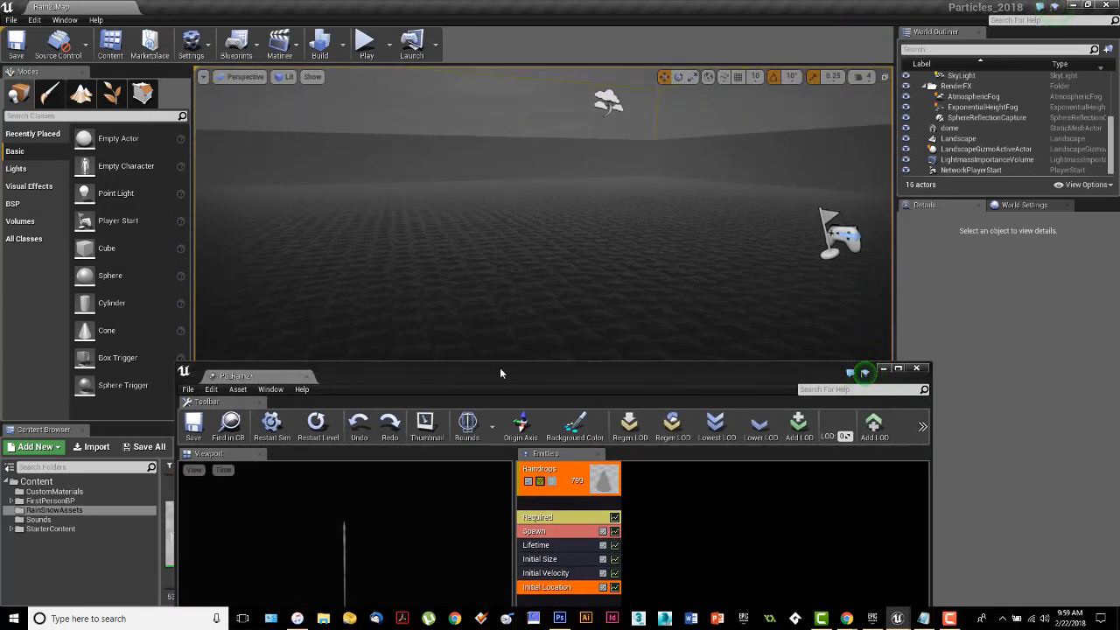
{"action": "right_click_drag", "start_coordinate": [551, 290], "coordinate": [559, 349]}
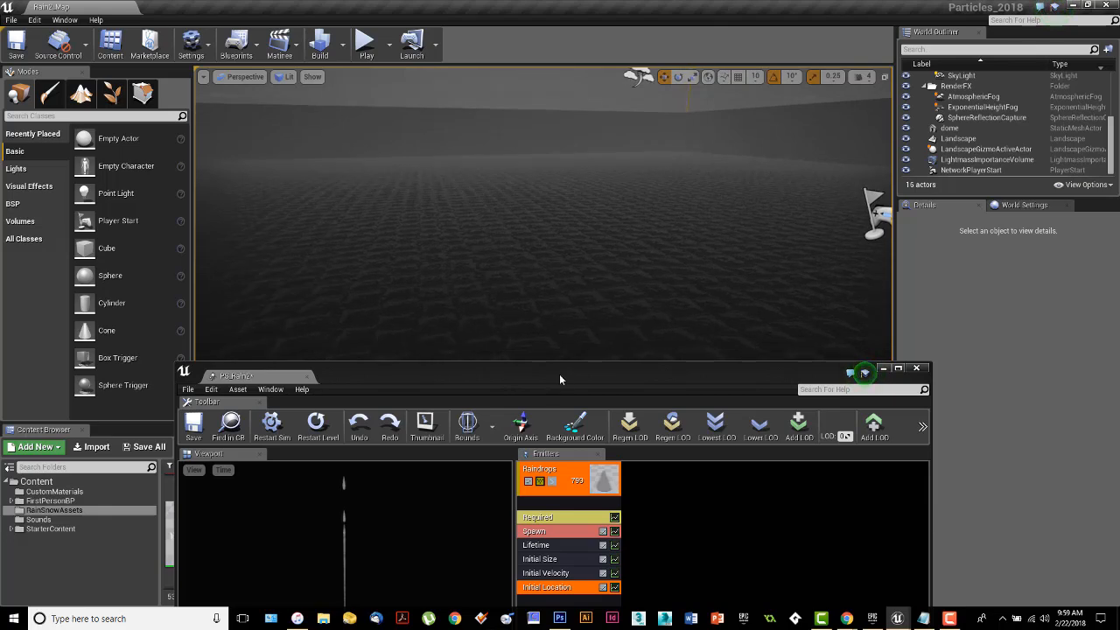
{"action": "left_click_drag", "start_coordinate": [559, 374], "coordinate": [555, 29]}
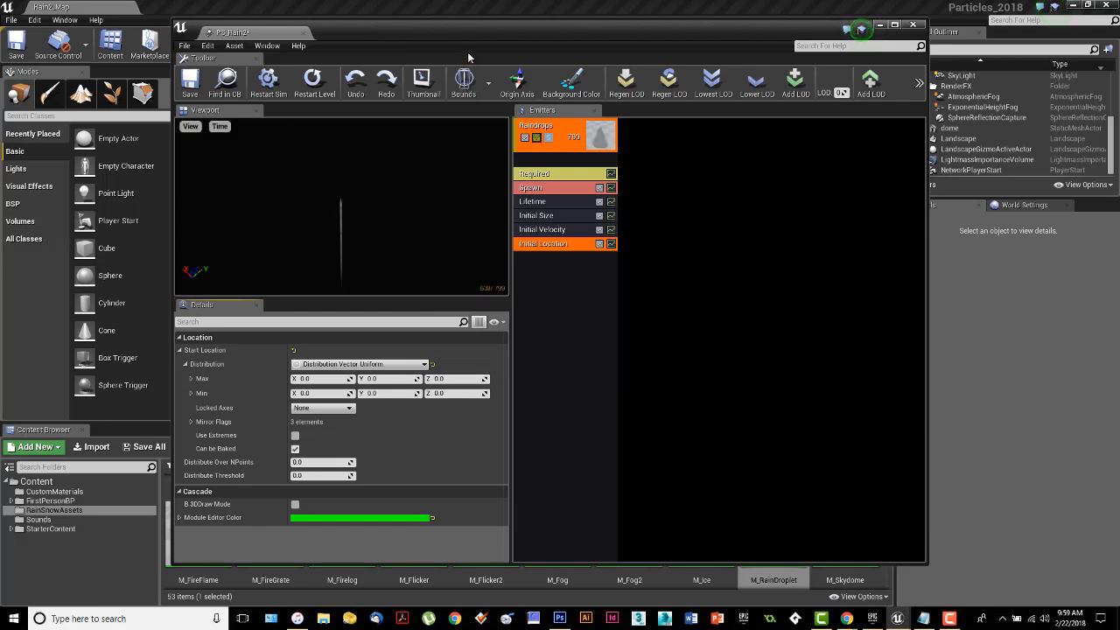
{"action": "left_click_drag", "start_coordinate": [472, 36], "coordinate": [622, 37]}
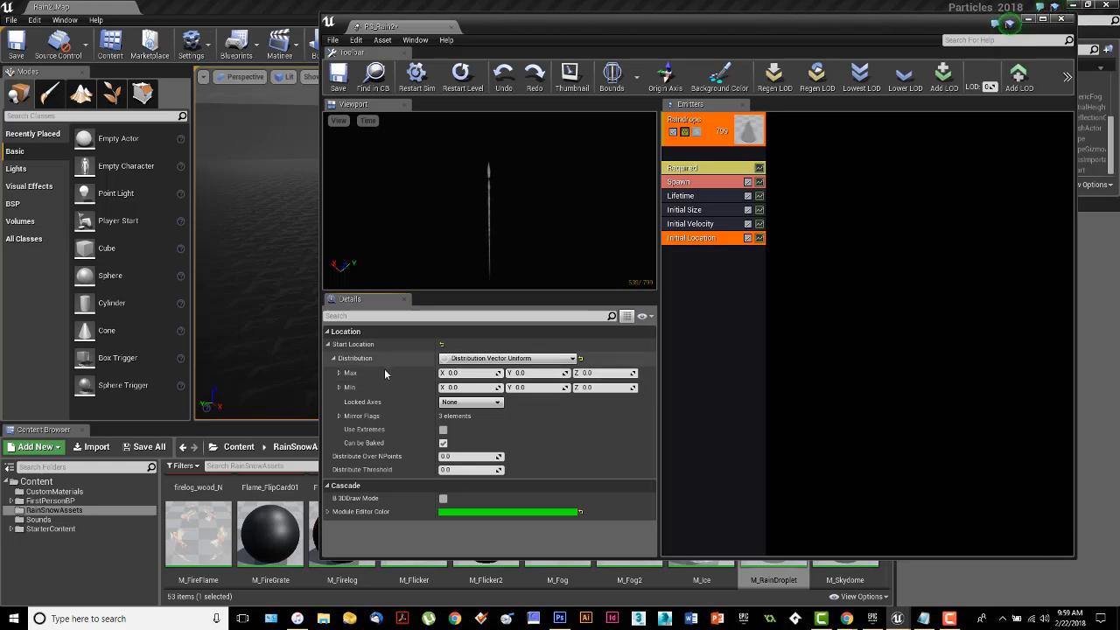
Set the Initial Location module's Start Location Max to 2200 in X and Y and 500 in Z.
{"action": "left_click", "coordinate": [455, 373]}
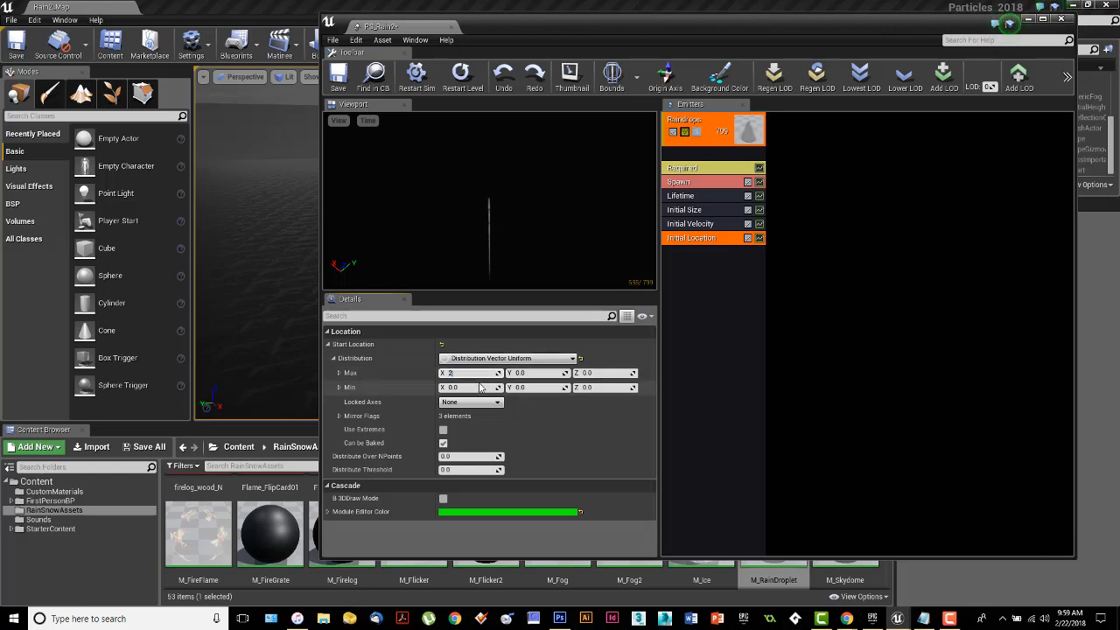
{"action": "type", "text": "2200"}
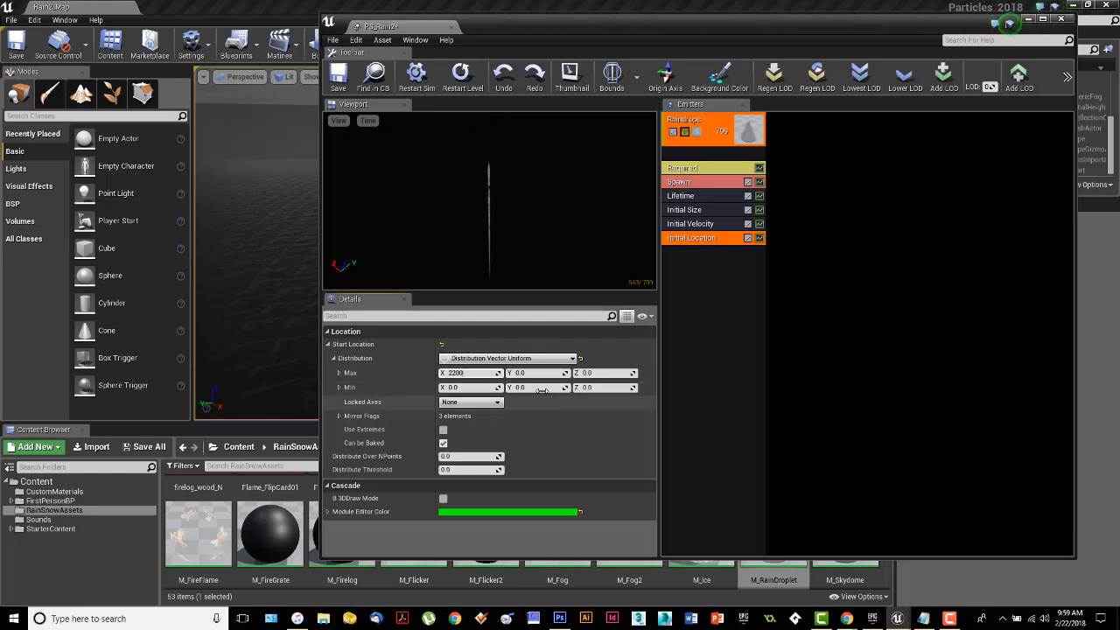
{"action": "left_click", "coordinate": [521, 372]}
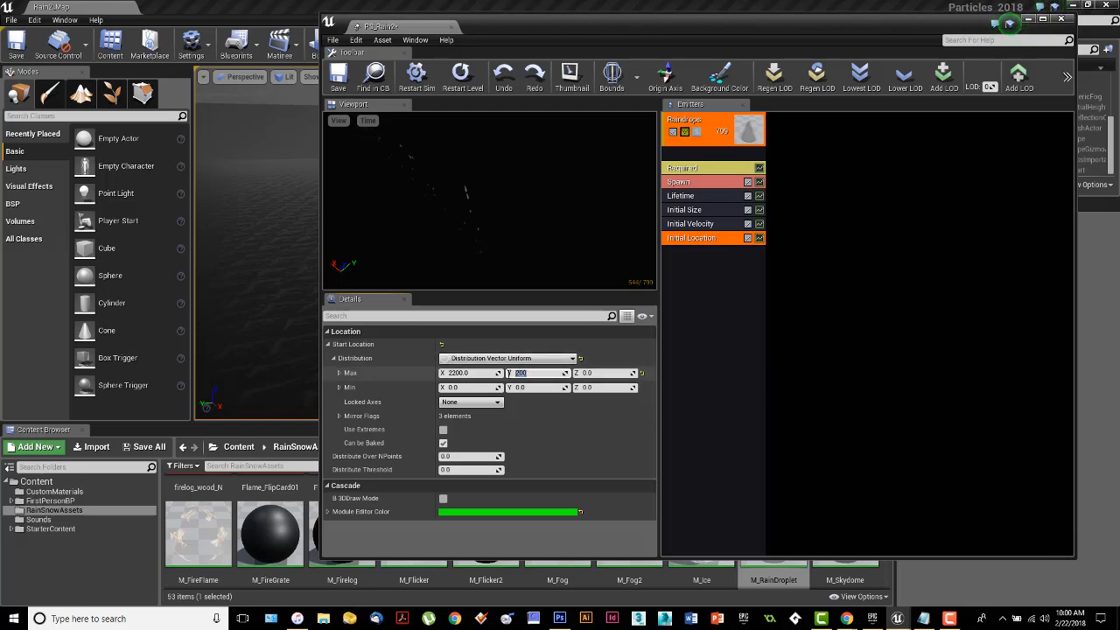
{"action": "key", "text": "Return"}
{"action": "key", "text": "Tab"}
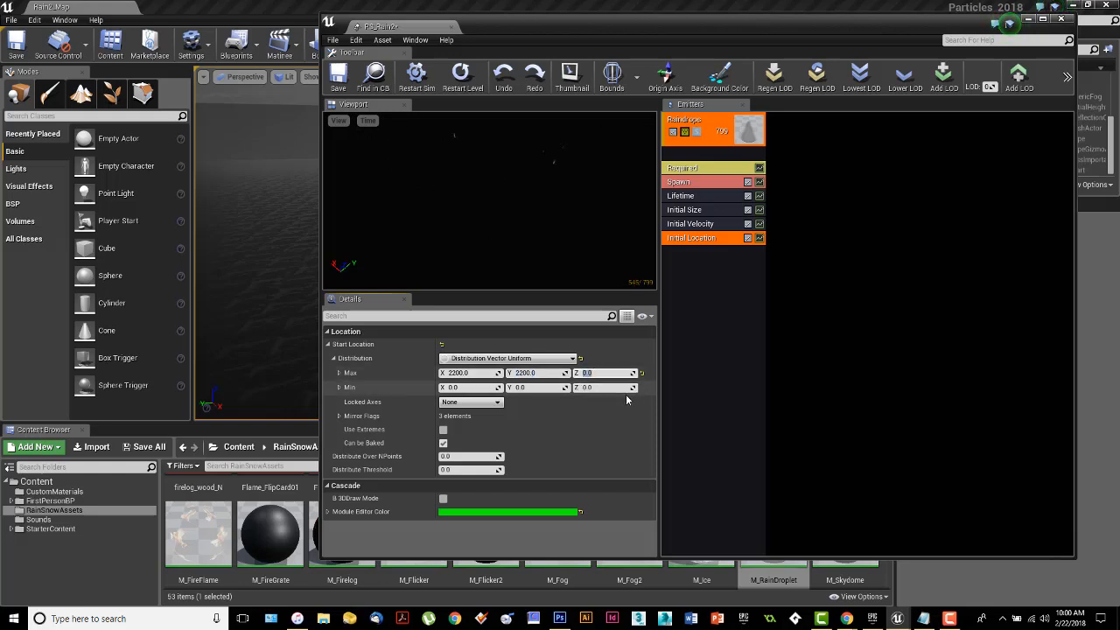
{"action": "type", "text": "5"}
{"action": "key", "text": "Return"}
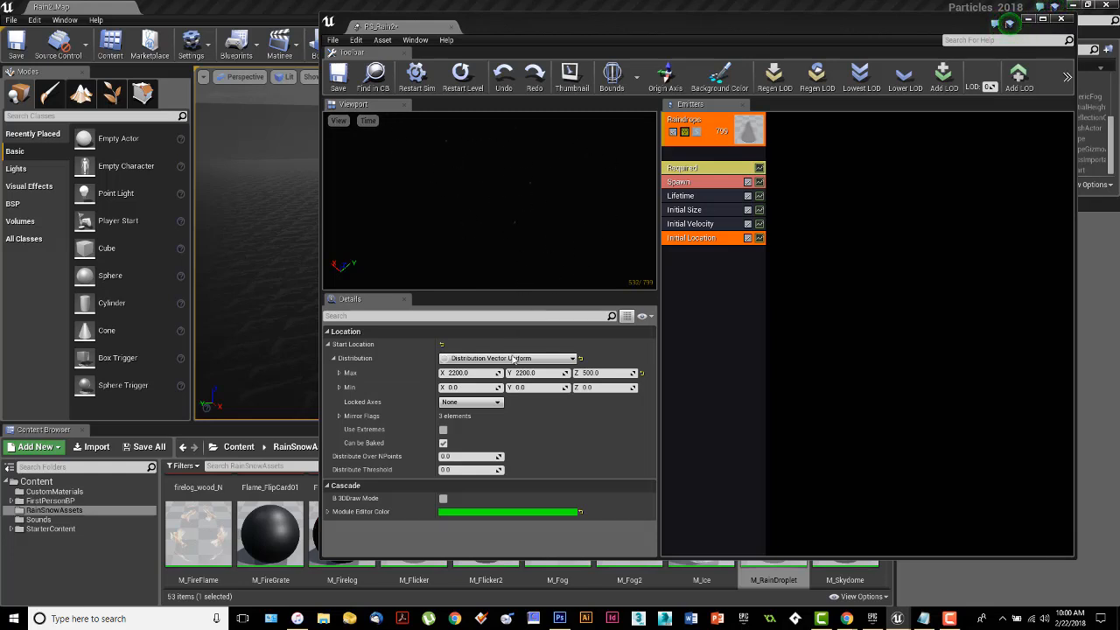
Set the Start Location Min to -2200 in X and Y and -100 in Z.
{"action": "left_click", "coordinate": [468, 386]}
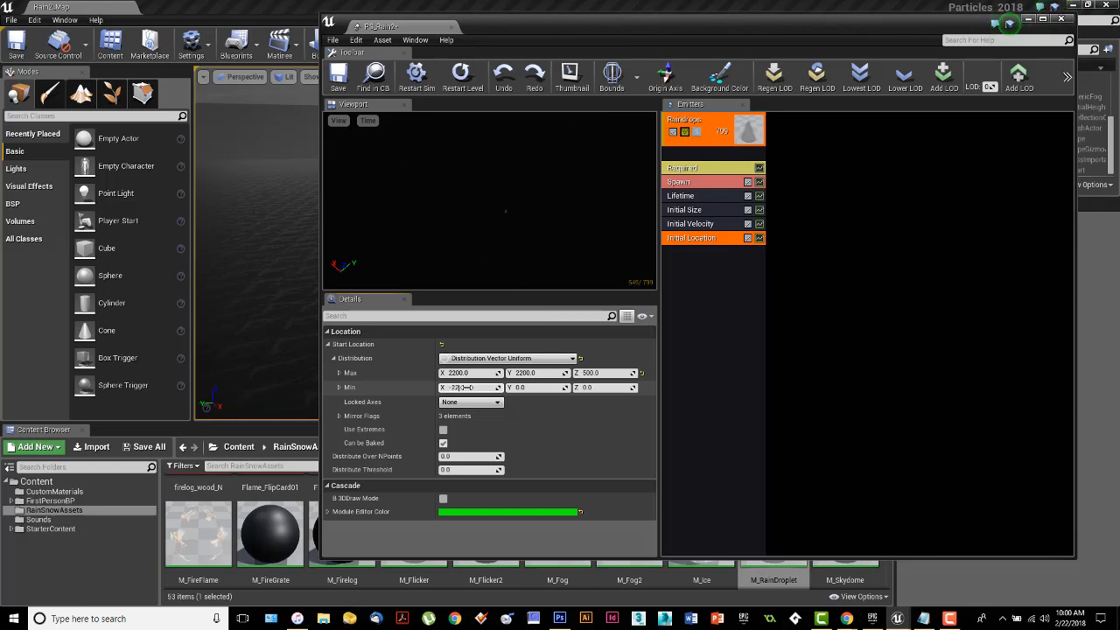
{"action": "type", "text": "-2200"}
{"action": "left_click", "coordinate": [521, 388]}
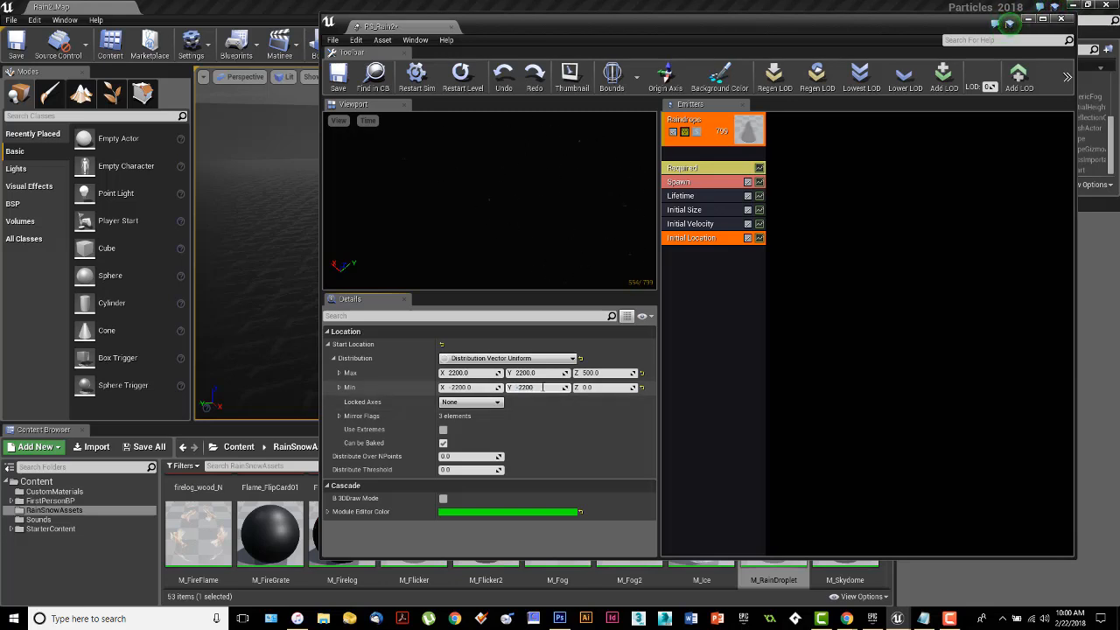
{"action": "left_click", "coordinate": [588, 388]}
{"action": "key", "text": "Return"}
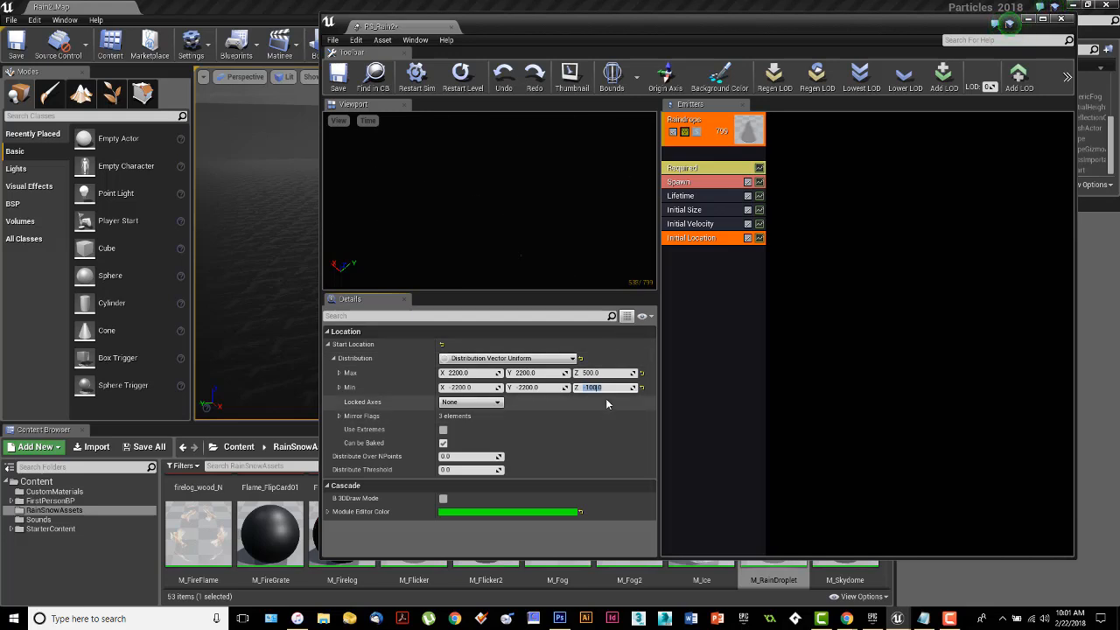
{"action": "left_click", "coordinate": [536, 229]}
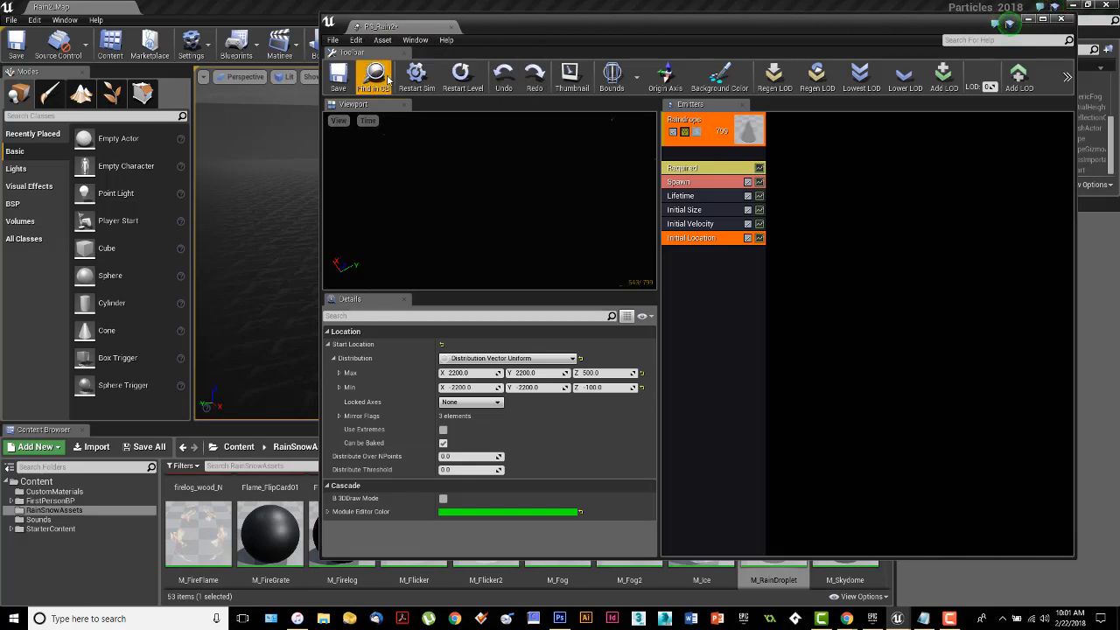
Save the particle system and place PS_Rain2 from RainSnowAssets into the level above the cobblestone ground.
{"action": "left_click", "coordinate": [345, 77]}
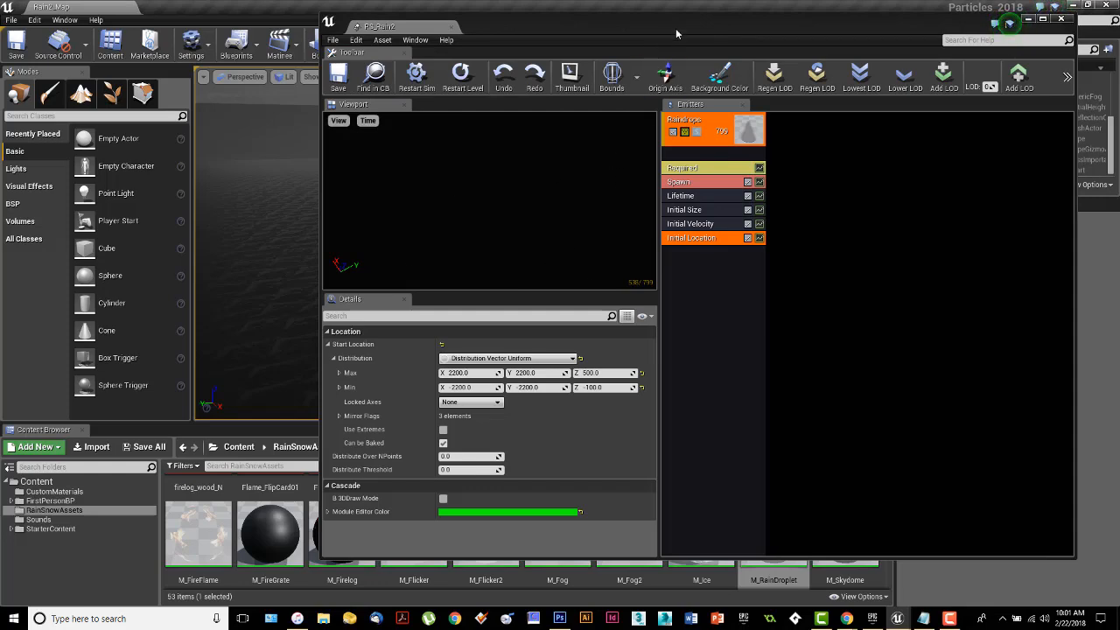
{"action": "left_click_drag", "start_coordinate": [677, 32], "coordinate": [0, 38]}
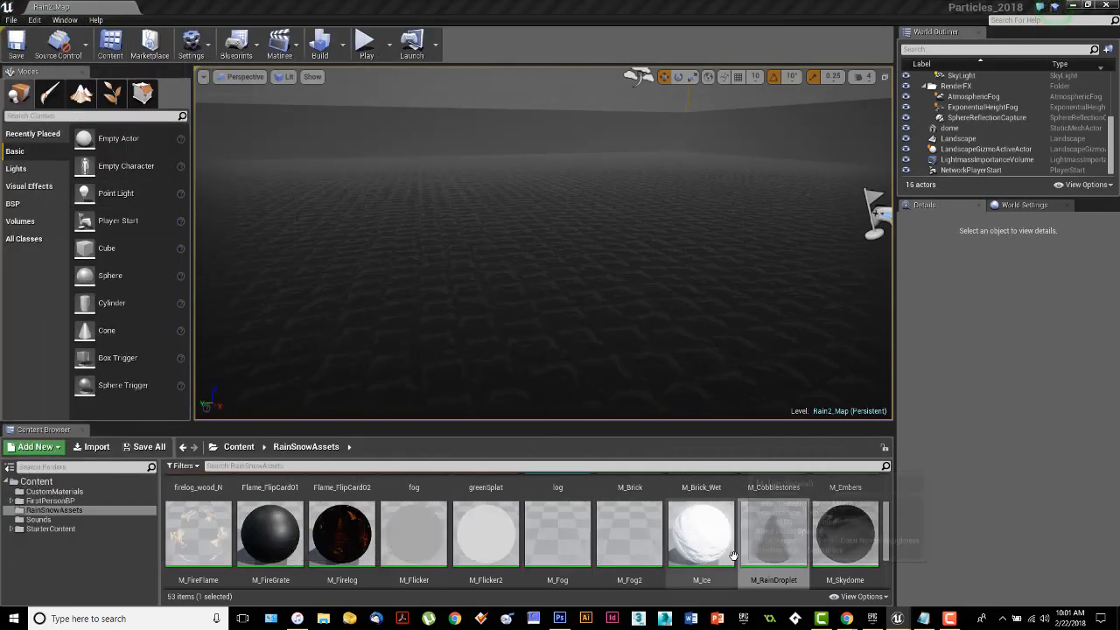
{"action": "scroll", "coordinate": [567, 555], "scroll_direction": "down", "scroll_amount": 2}
{"action": "scroll", "coordinate": [567, 554], "scroll_direction": "down", "scroll_amount": 1}
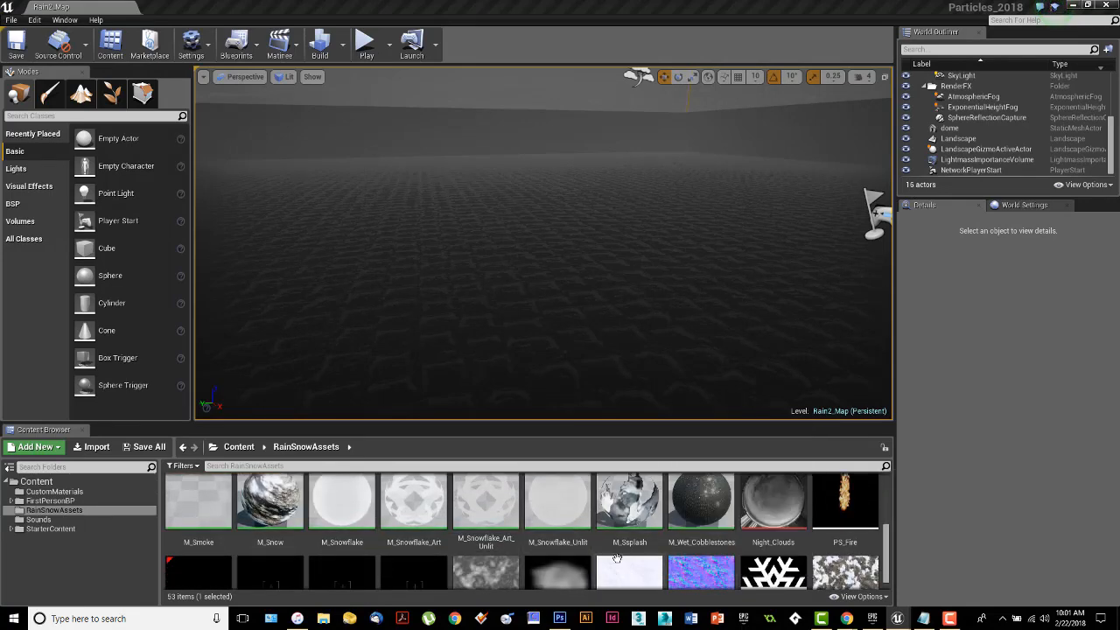
{"action": "scroll", "coordinate": [570, 547], "scroll_direction": "down", "scroll_amount": 1}
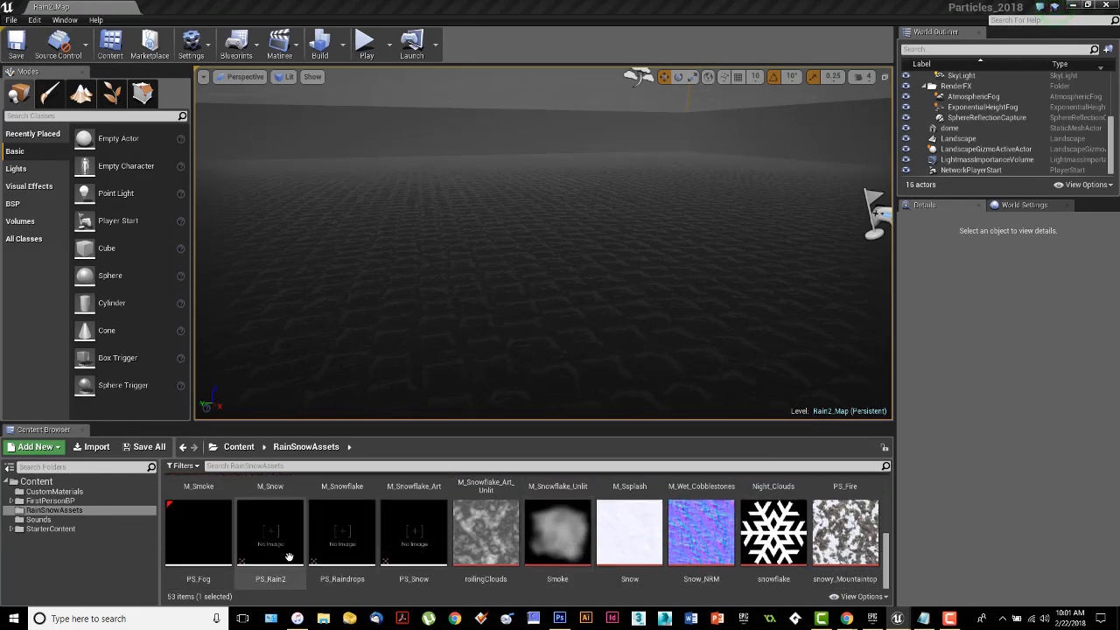
{"action": "left_click_drag", "start_coordinate": [271, 536], "coordinate": [501, 292]}
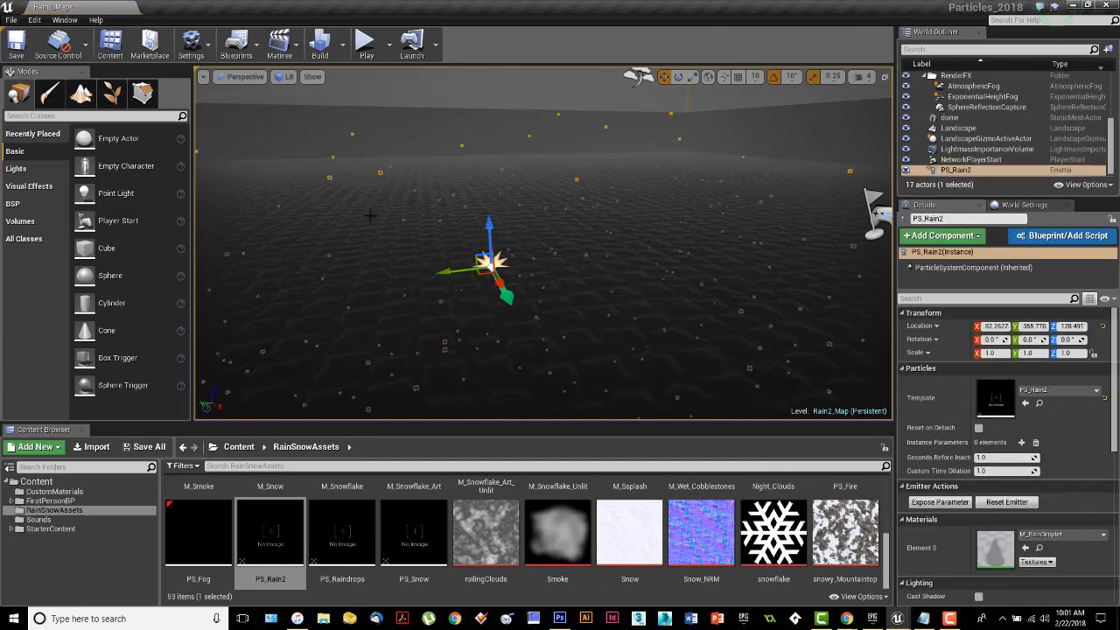
{"action": "right_click_drag", "start_coordinate": [371, 216], "coordinate": [337, 145]}
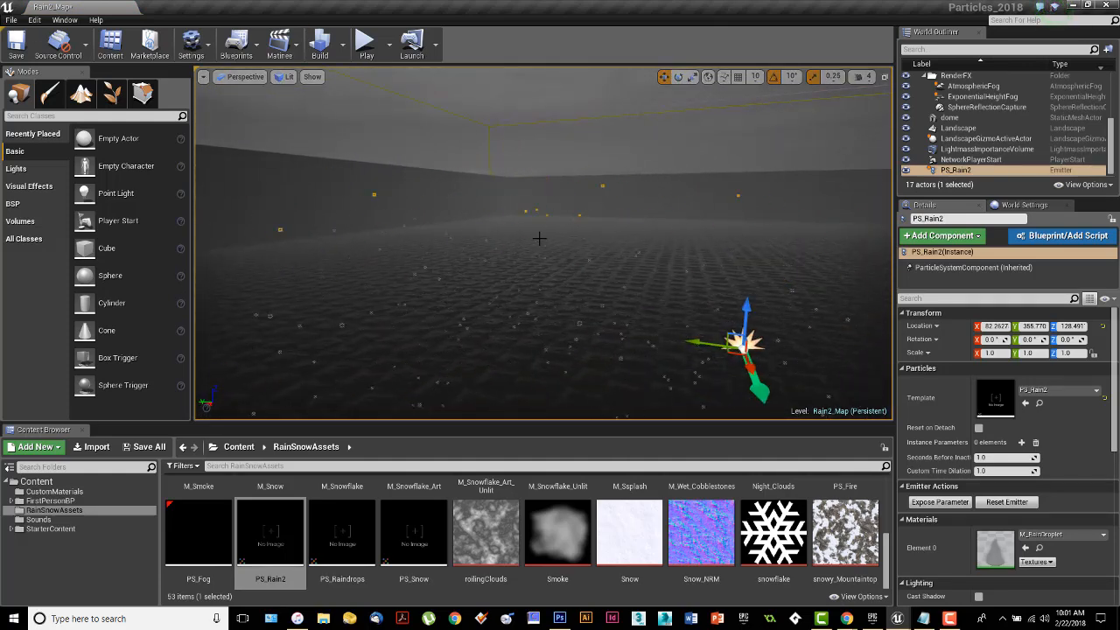
Examine the PS_Rain2 emitter's placement over the landscape in the top view, with the default show flags applied.
{"action": "left_click", "coordinate": [245, 77]}
{"action": "left_click", "coordinate": [242, 117]}
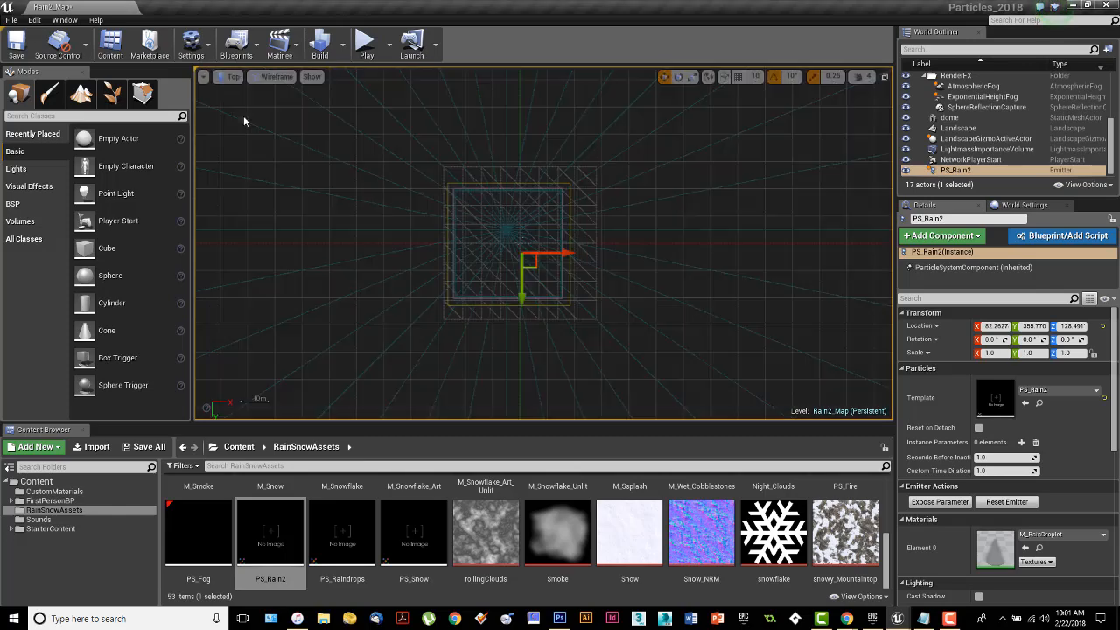
{"action": "scroll", "coordinate": [512, 255], "scroll_direction": "up", "scroll_amount": 10}
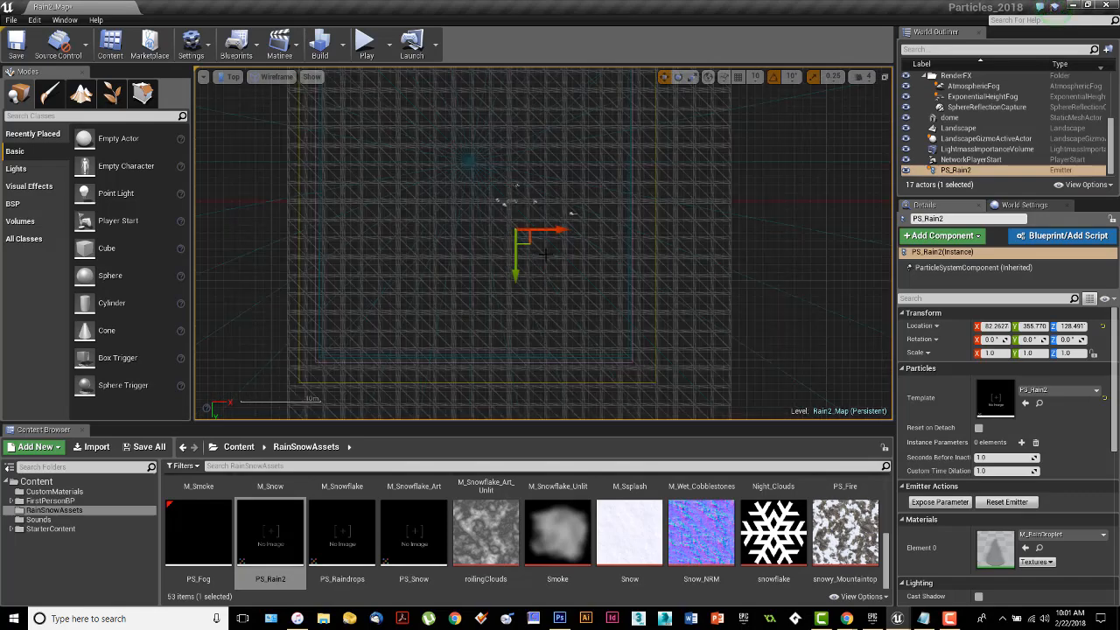
{"action": "scroll", "coordinate": [526, 269], "scroll_direction": "up", "scroll_amount": 2}
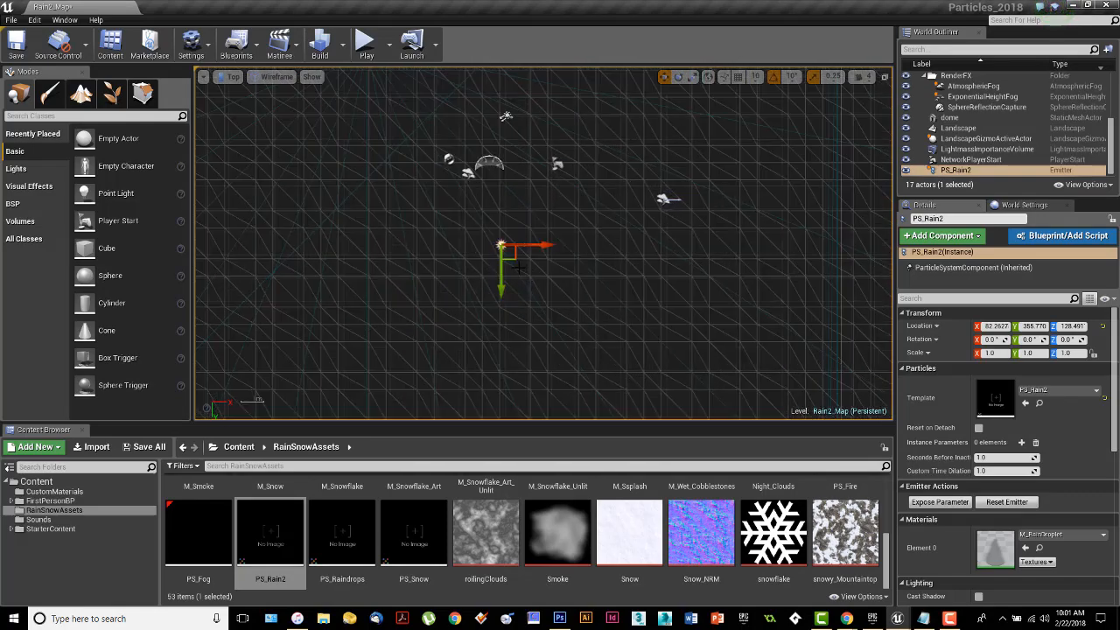
{"action": "left_click", "coordinate": [310, 77]}
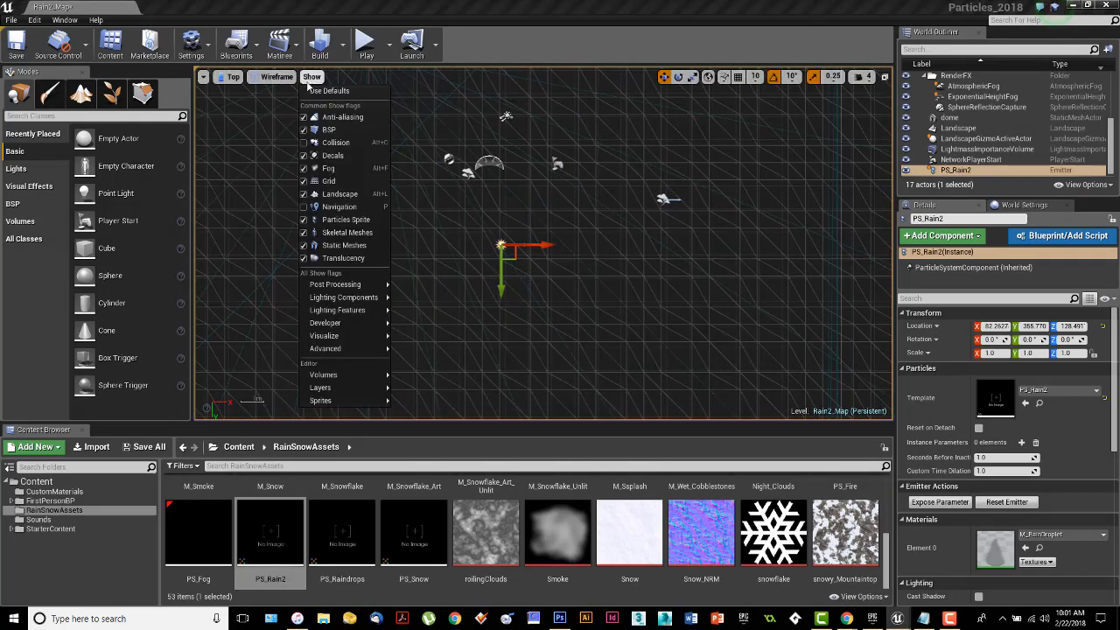
{"action": "left_click", "coordinate": [329, 93]}
{"action": "scroll", "coordinate": [537, 278], "scroll_direction": "down", "scroll_amount": 3}
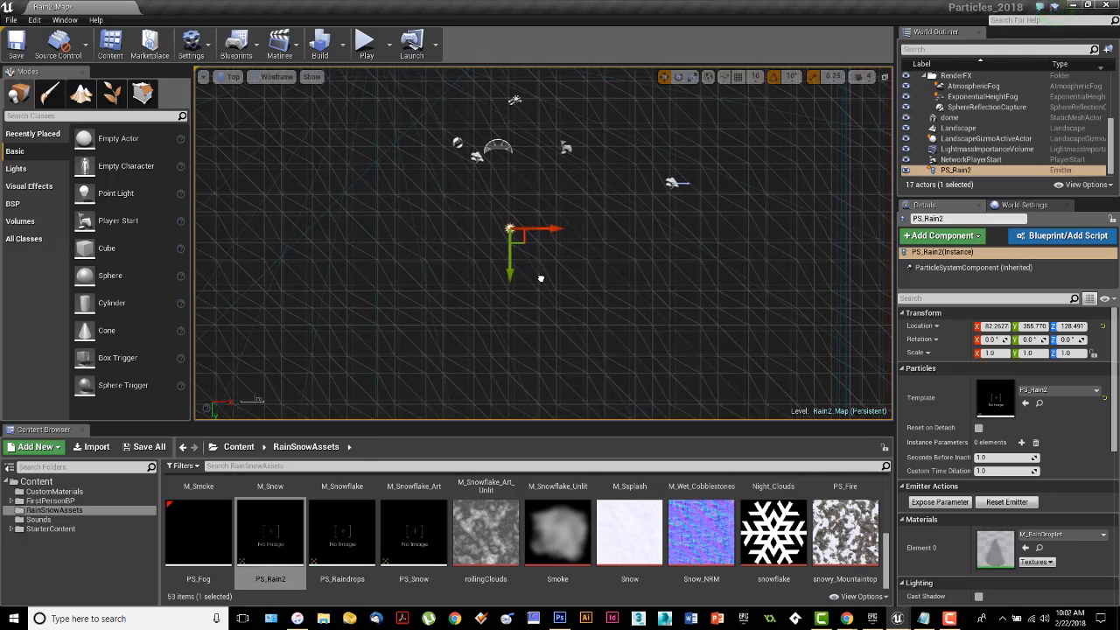
{"action": "left_click", "coordinate": [277, 77]}
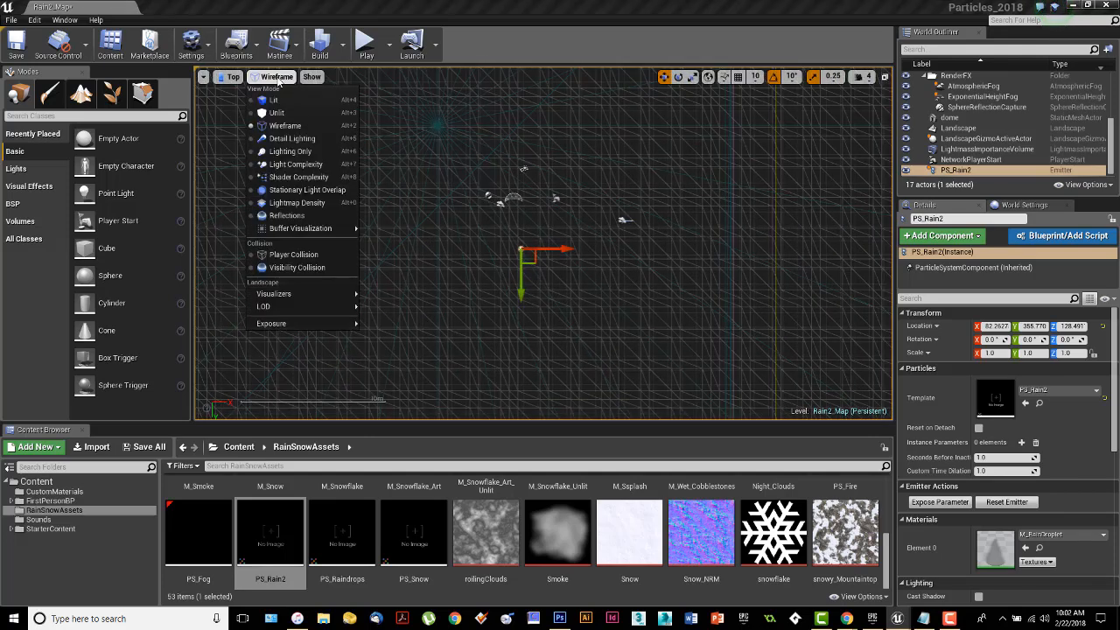
{"action": "left_click", "coordinate": [277, 77]}
In the left view, raise the PS_Rain2 emitter to about Z 1755 and centre it over the level at about Y -40.
{"action": "left_click", "coordinate": [232, 77]}
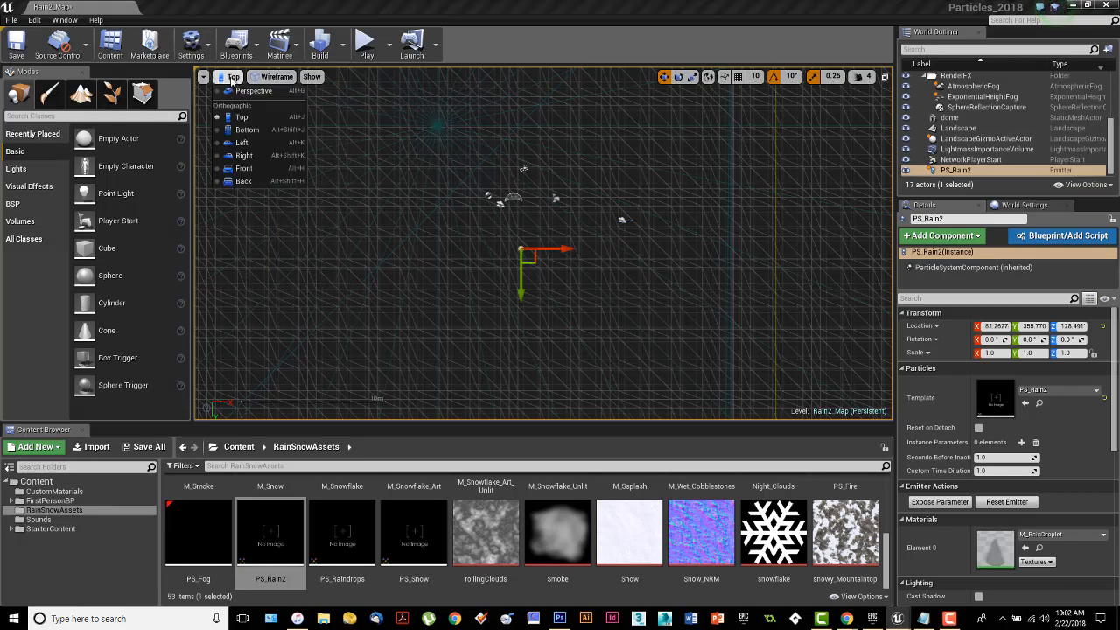
{"action": "left_click", "coordinate": [245, 142]}
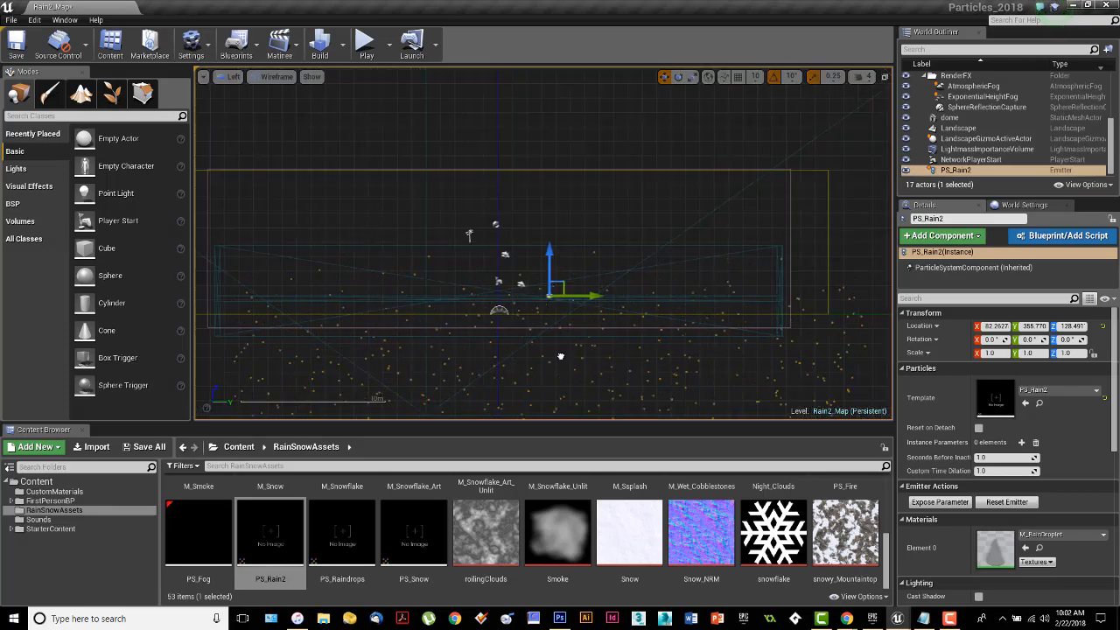
{"action": "right_click_drag", "start_coordinate": [560, 355], "coordinate": [535, 261]}
{"action": "scroll", "coordinate": [537, 266], "scroll_direction": "down", "scroll_amount": 3}
{"action": "scroll", "coordinate": [537, 272], "scroll_direction": "down", "scroll_amount": 1}
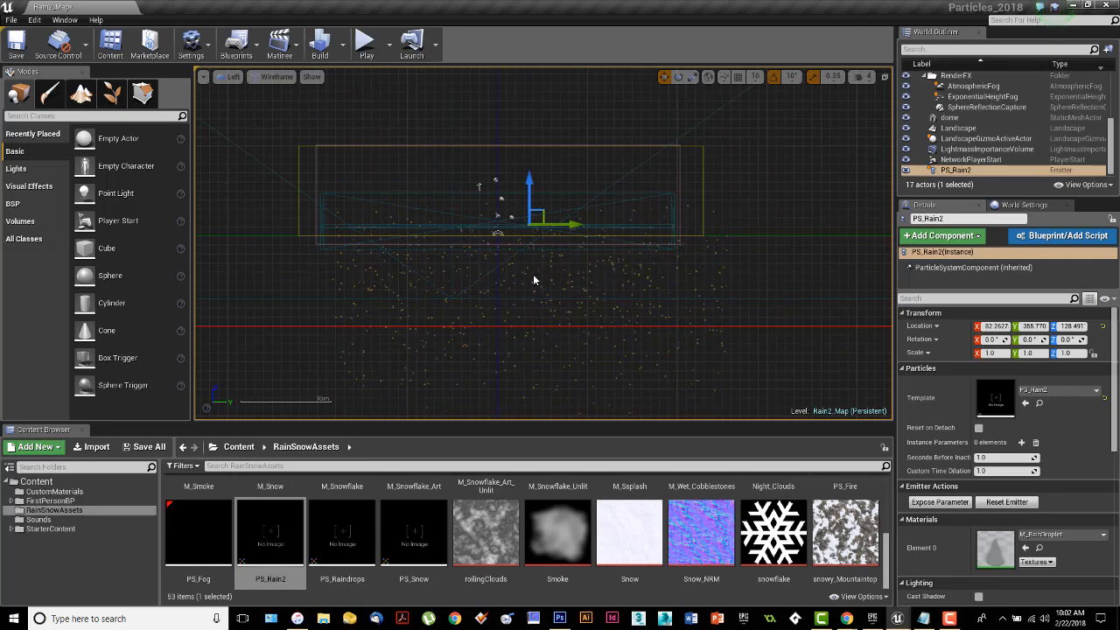
{"action": "left_click_drag", "start_coordinate": [533, 214], "coordinate": [506, 73]}
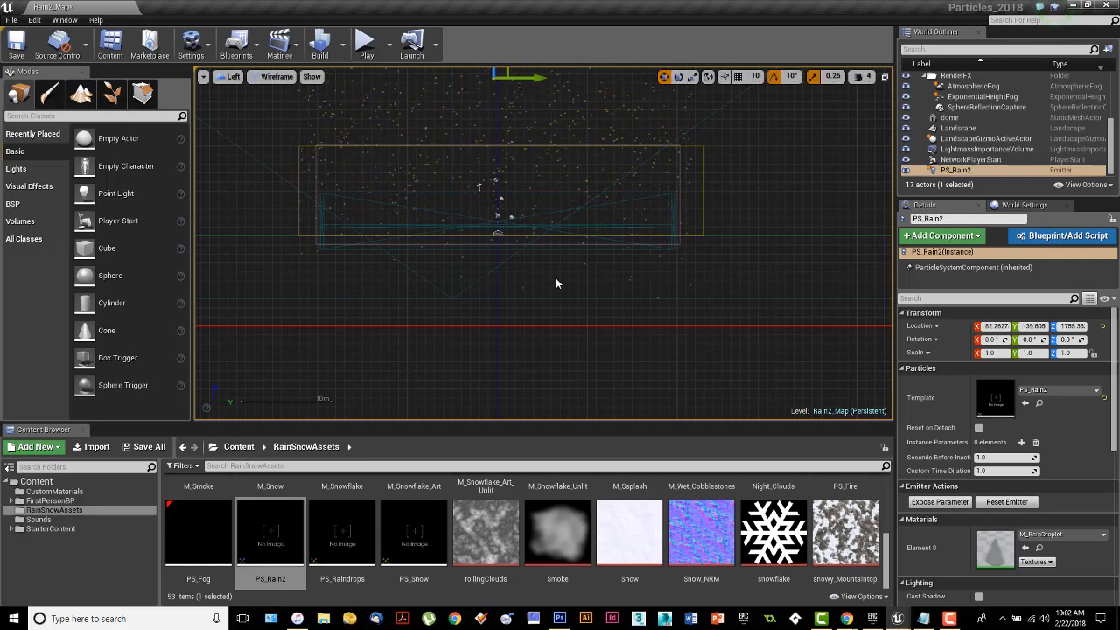
{"action": "right_click_drag", "start_coordinate": [556, 278], "coordinate": [636, 381]}
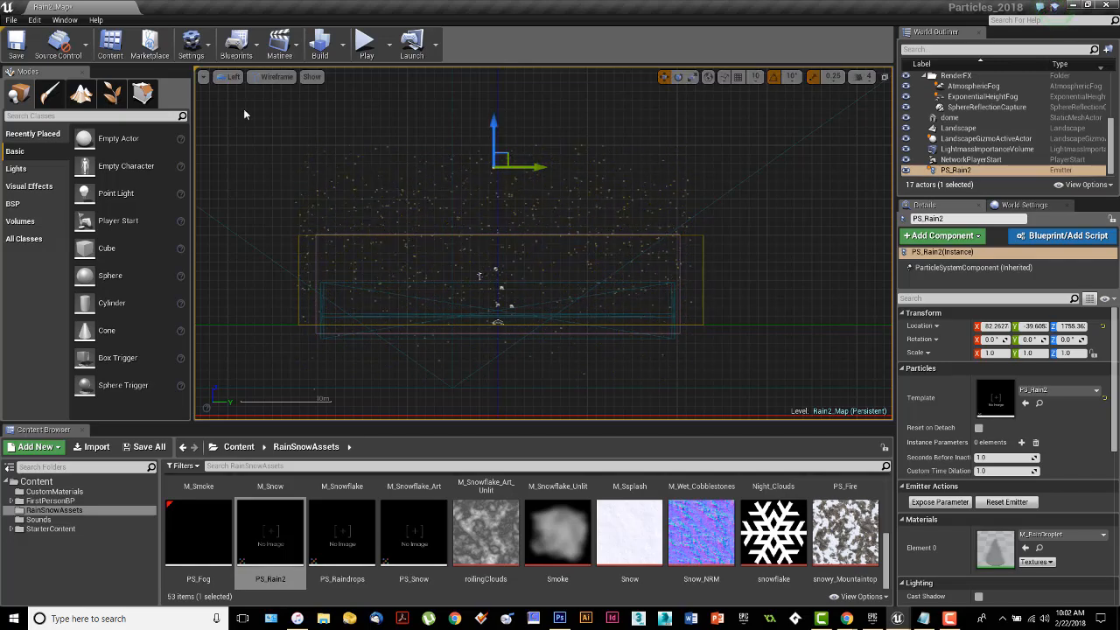
In the front view, move the PS_Rain2 emitter along X to about -404 to centre the rain over the level.
{"action": "left_click", "coordinate": [230, 76]}
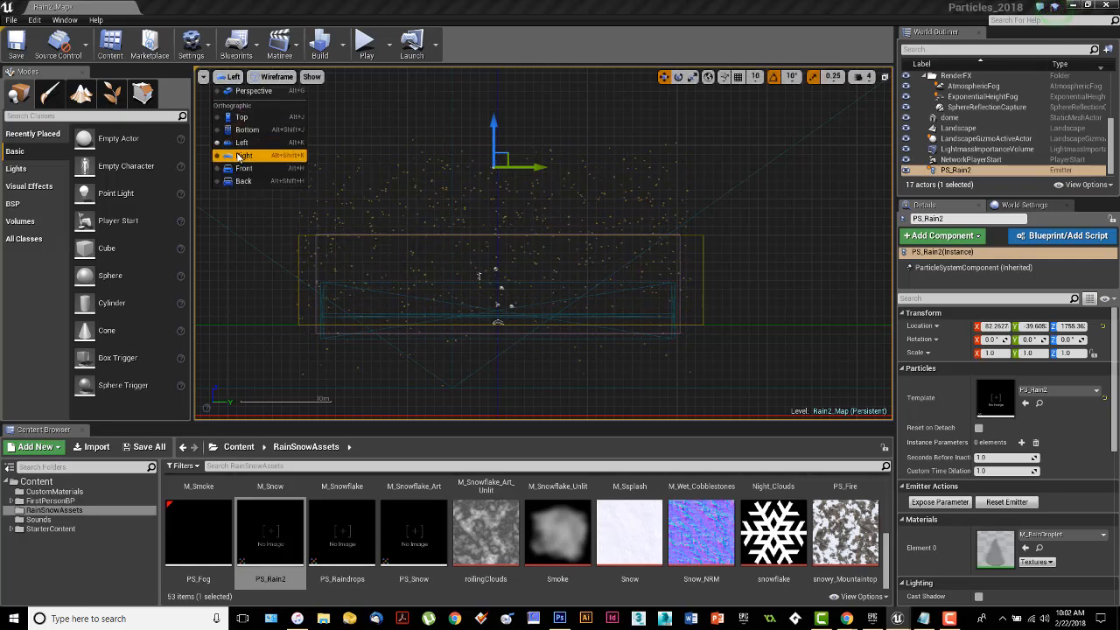
{"action": "left_click", "coordinate": [244, 168]}
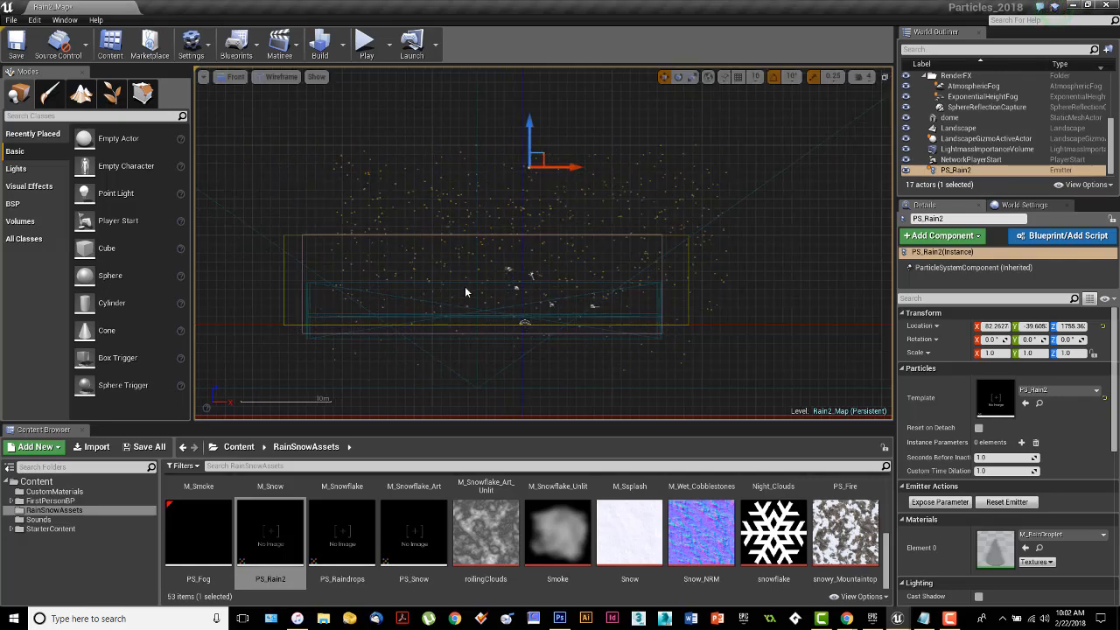
{"action": "left_click_drag", "start_coordinate": [571, 166], "coordinate": [527, 166]}
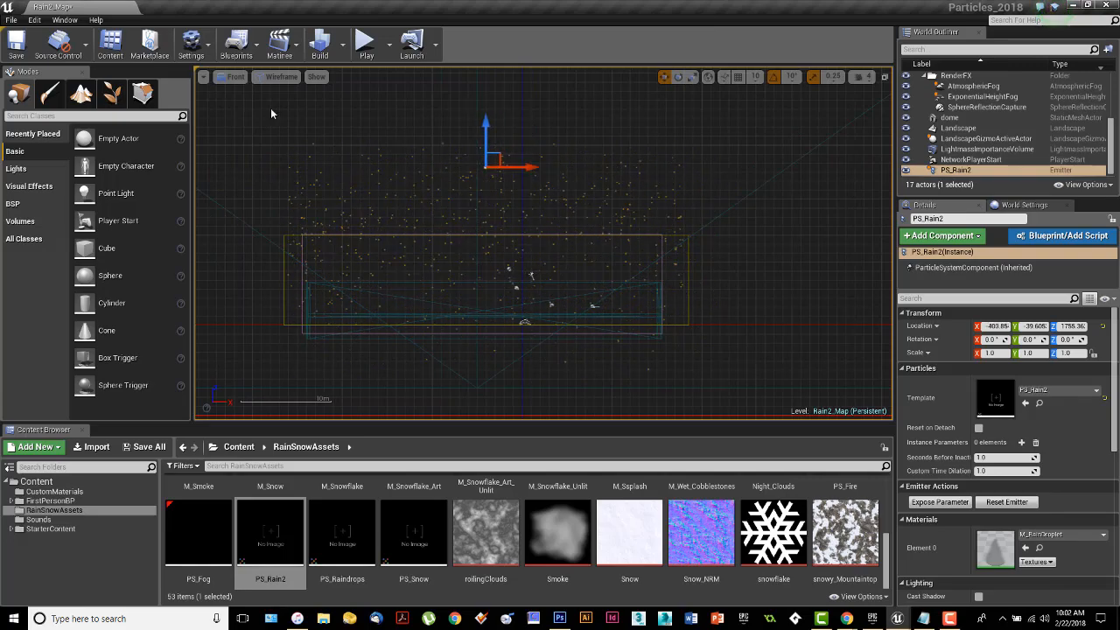
Return the viewport to perspective and play-test the level to examine the rainfall.
{"action": "left_click", "coordinate": [237, 77]}
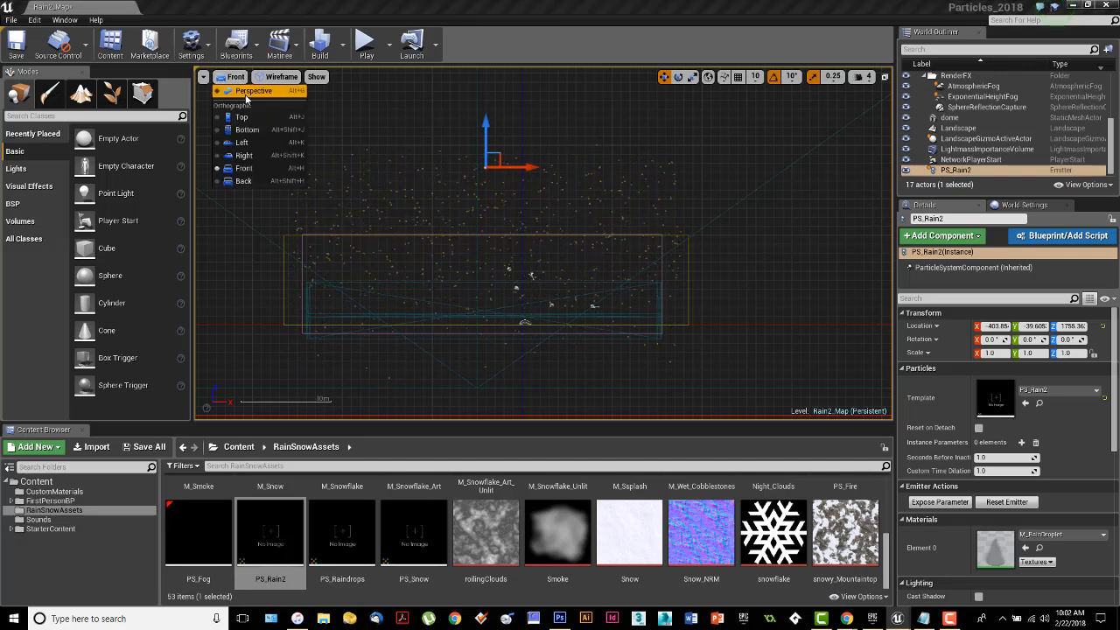
{"action": "left_click", "coordinate": [251, 91]}
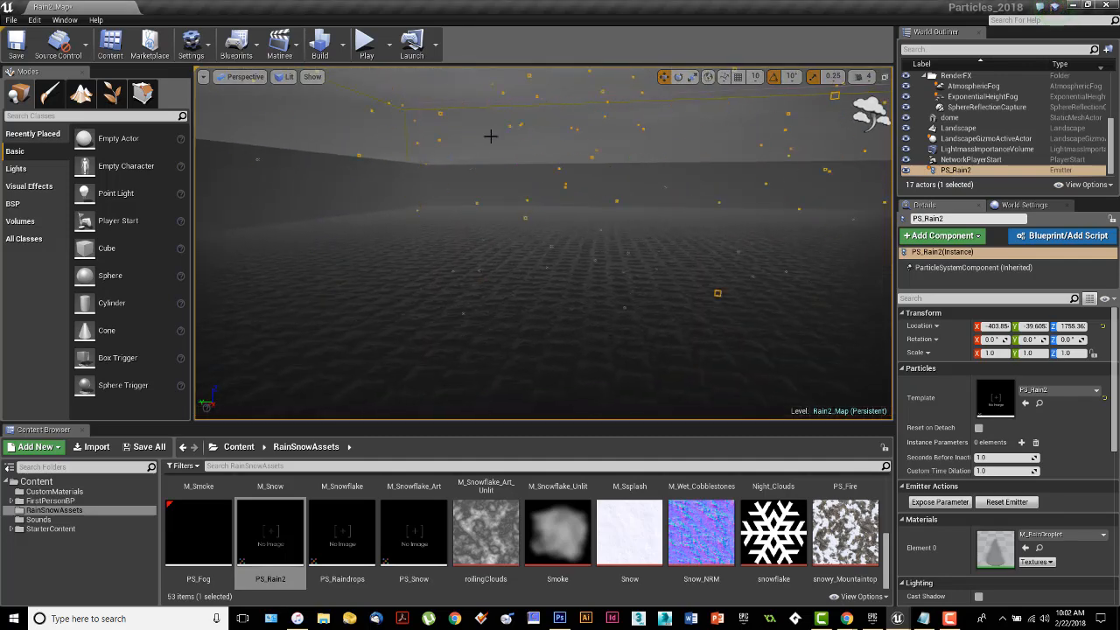
{"action": "left_click", "coordinate": [366, 42]}
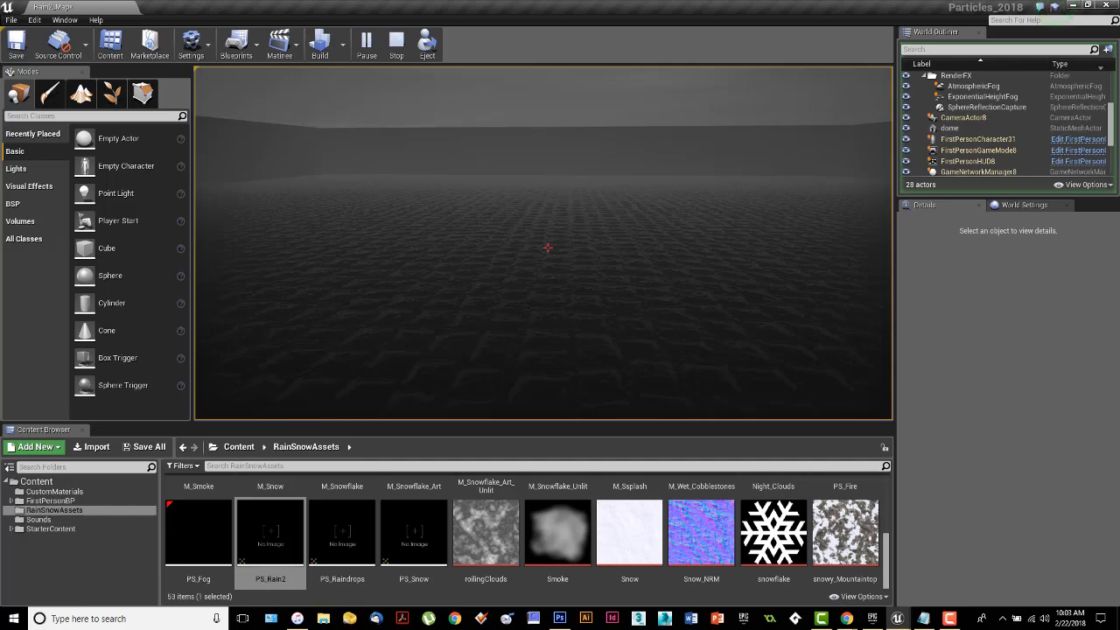
{"action": "key", "text": "Escape"}
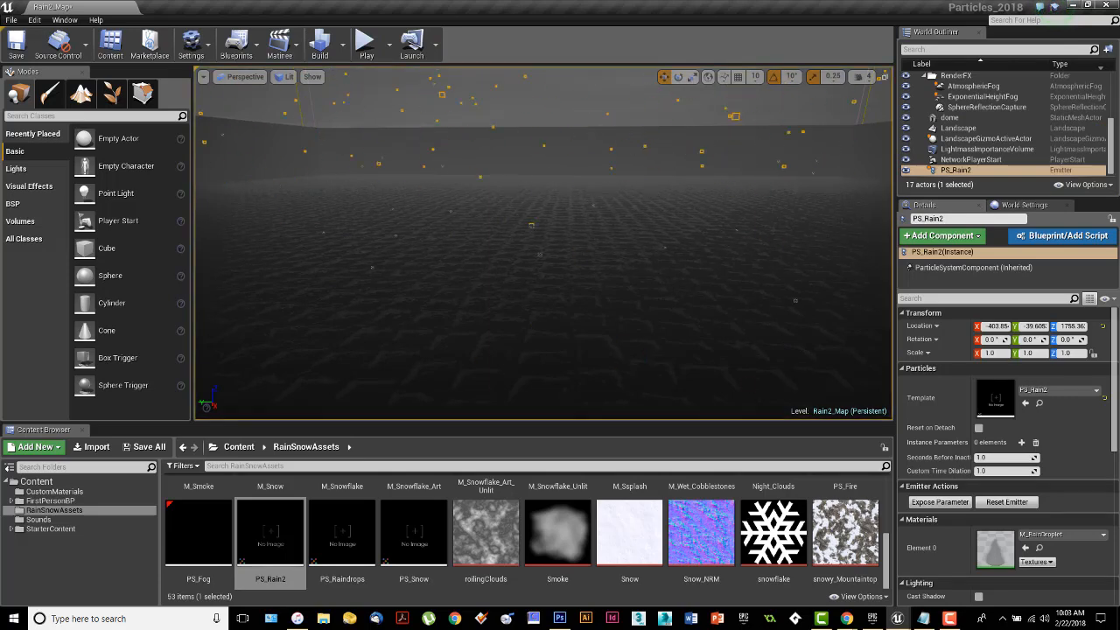
Bring the particle editor back and set the Raindrops emitter's Spawn Rate constant to 5000.
{"action": "left_click_drag", "start_coordinate": [0, 57], "coordinate": [812, 58]}
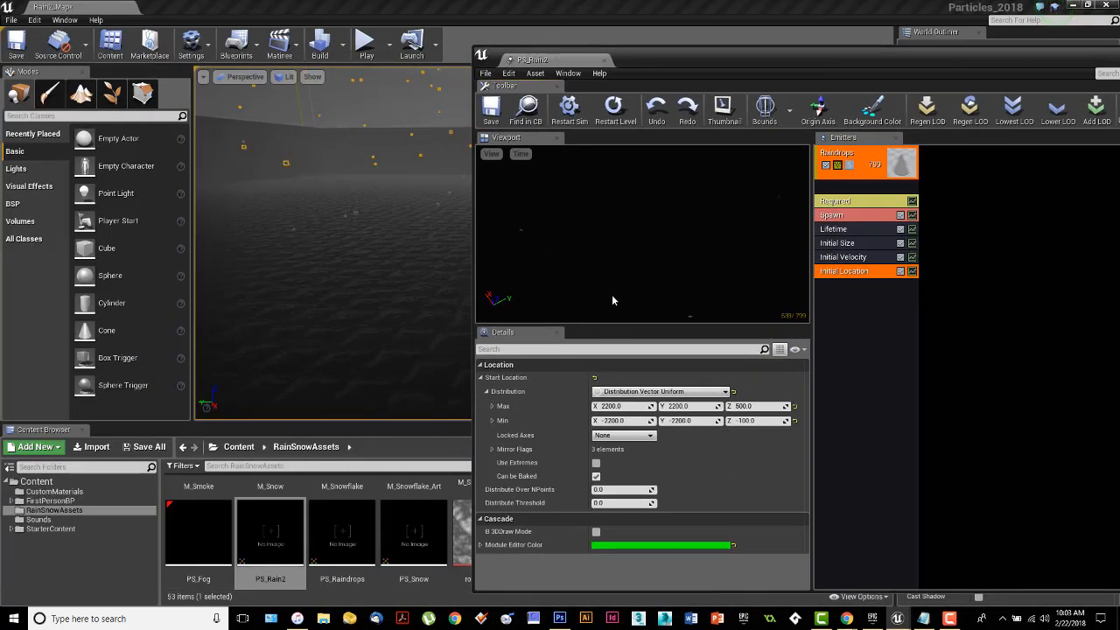
{"action": "left_click", "coordinate": [844, 216]}
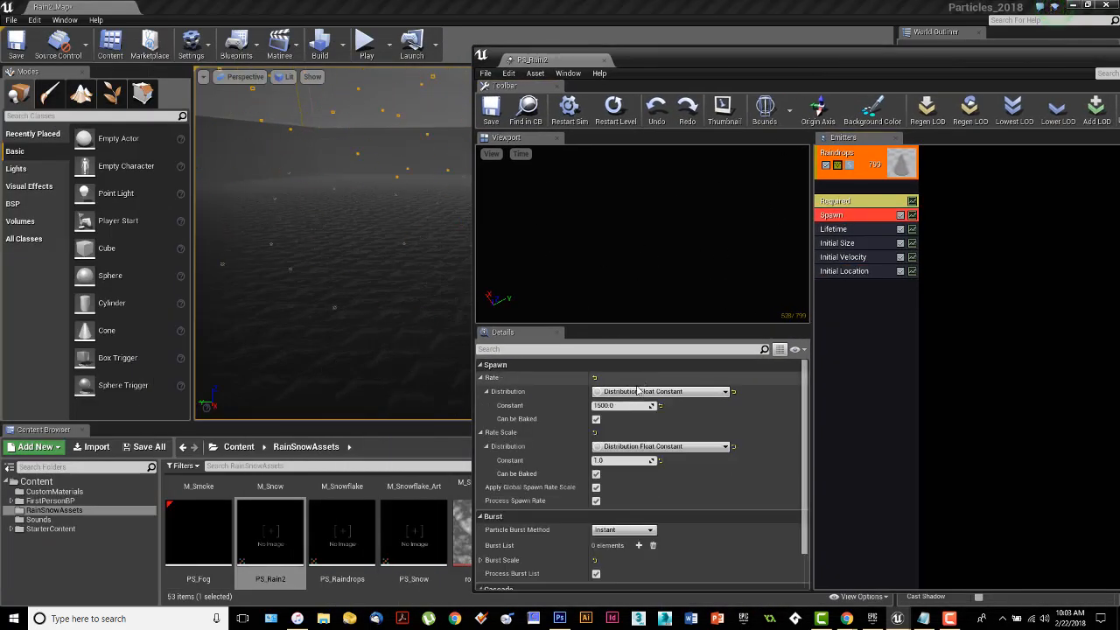
{"action": "left_click", "coordinate": [619, 406]}
{"action": "type", "text": "5000"}
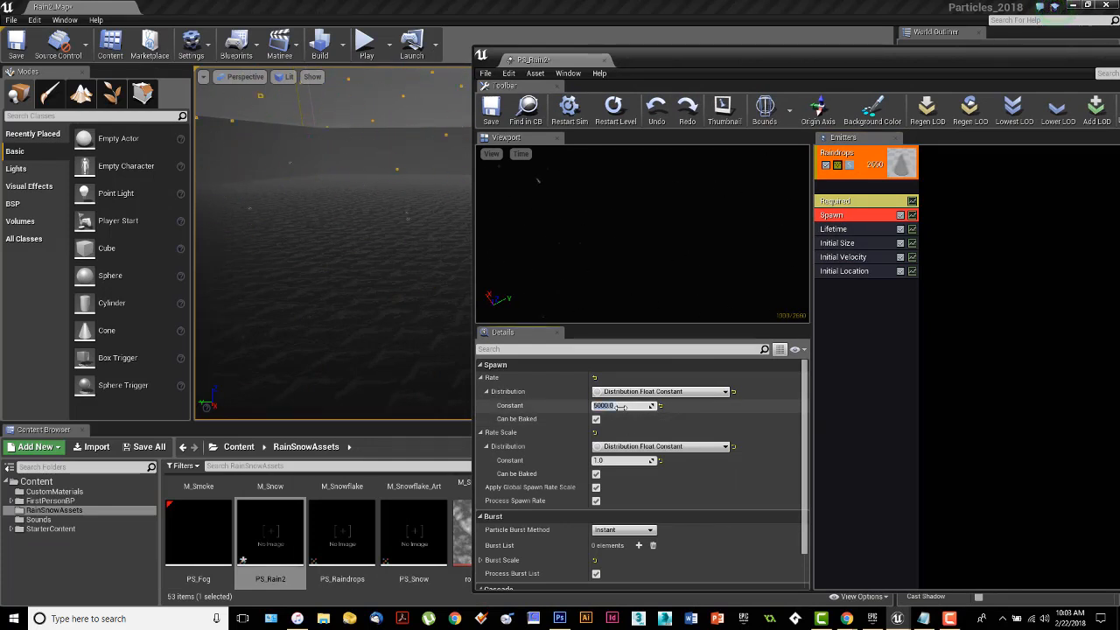
{"action": "key", "text": "Return"}
Clear the particle editor from the level viewport, save PS_Rain2, and play-test the level with the changed spawn rate.
{"action": "left_click_drag", "start_coordinate": [748, 65], "coordinate": [934, 84]}
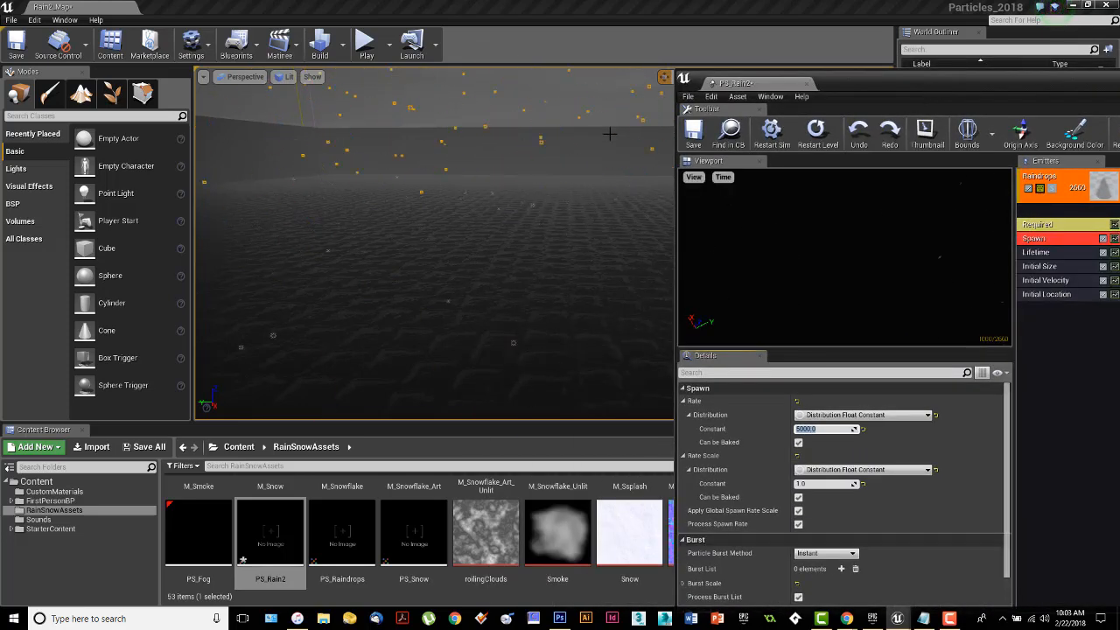
{"action": "left_click_drag", "start_coordinate": [921, 91], "coordinate": [0, 32]}
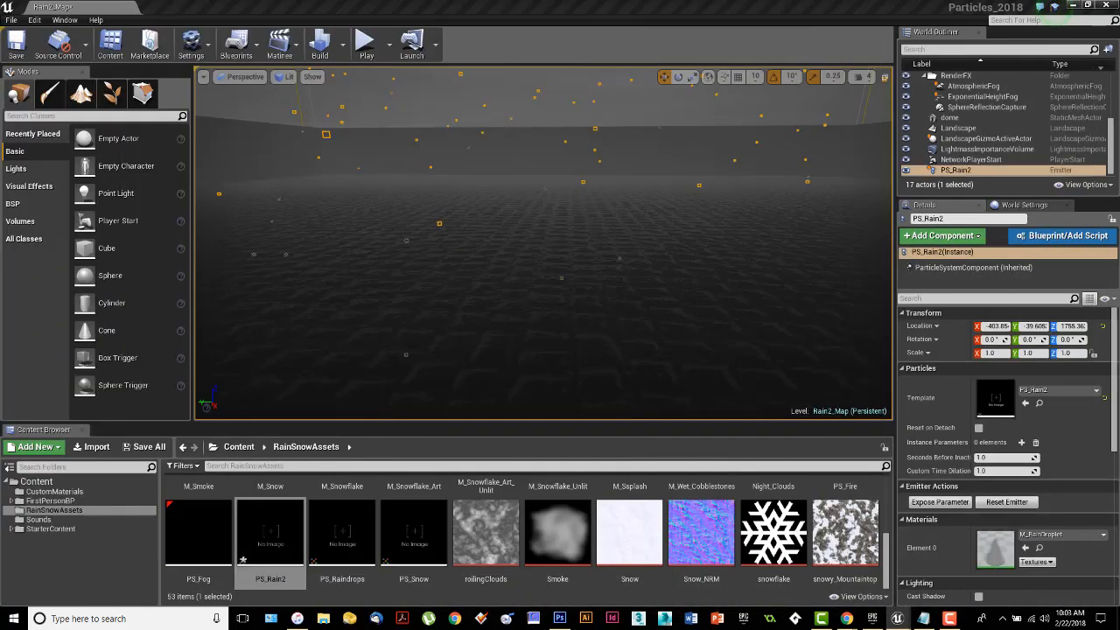
{"action": "key", "text": "ctrl+s"}
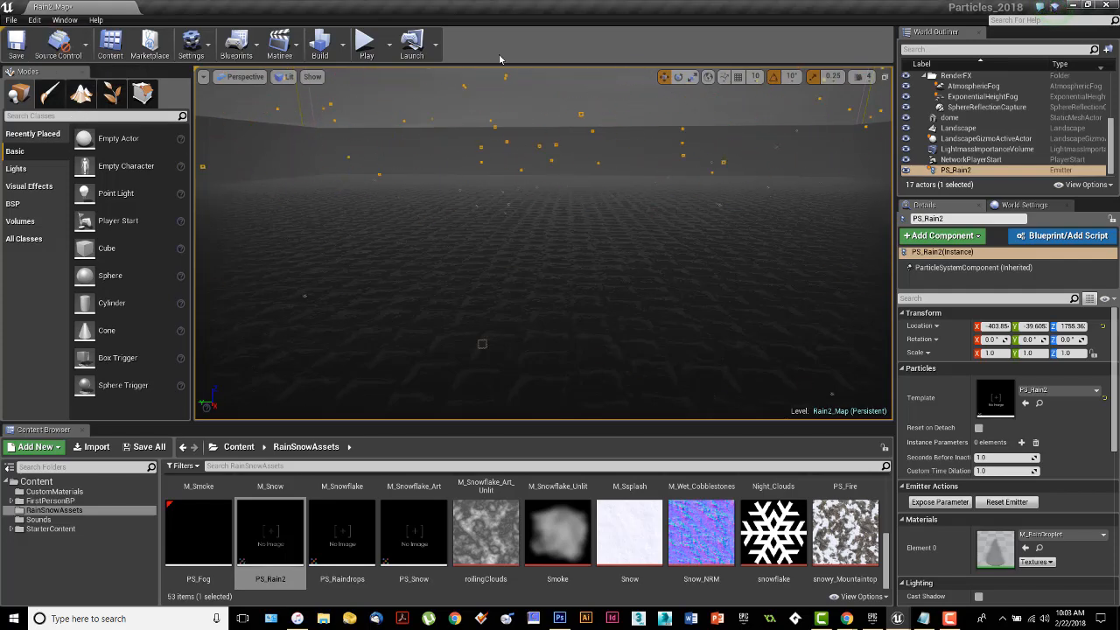
{"action": "left_click", "coordinate": [369, 44]}
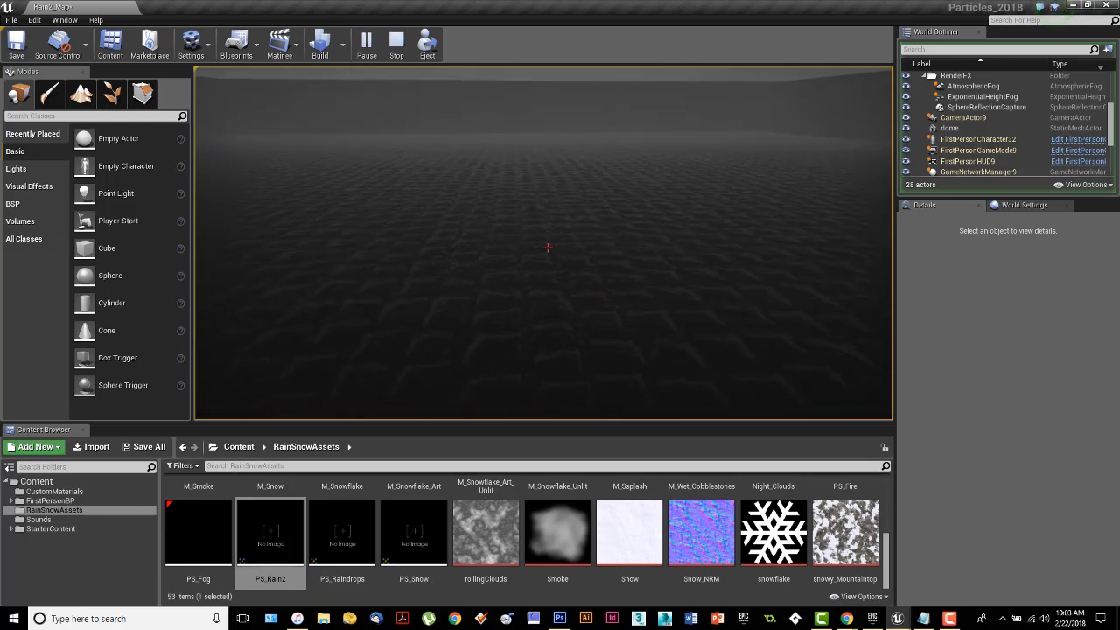
{"action": "key", "text": "Escape"}
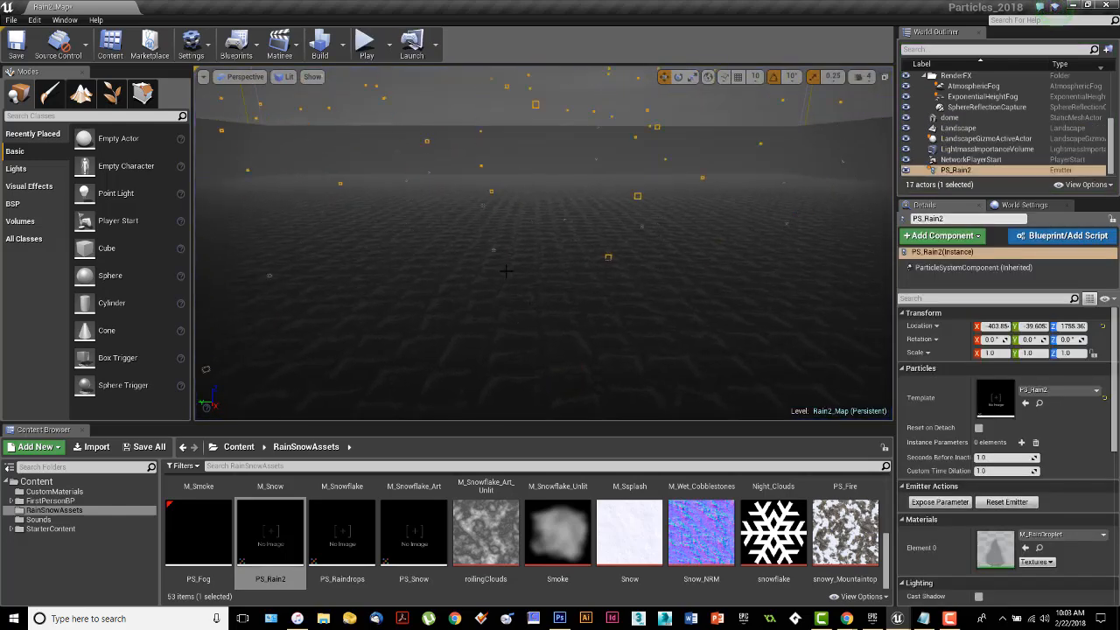
Set the Raindrops emitter's Spawn Rate constant to 1500 and uncover the level viewport to examine the rain.
{"action": "left_click_drag", "start_coordinate": [550, 0], "coordinate": [503, 19]}
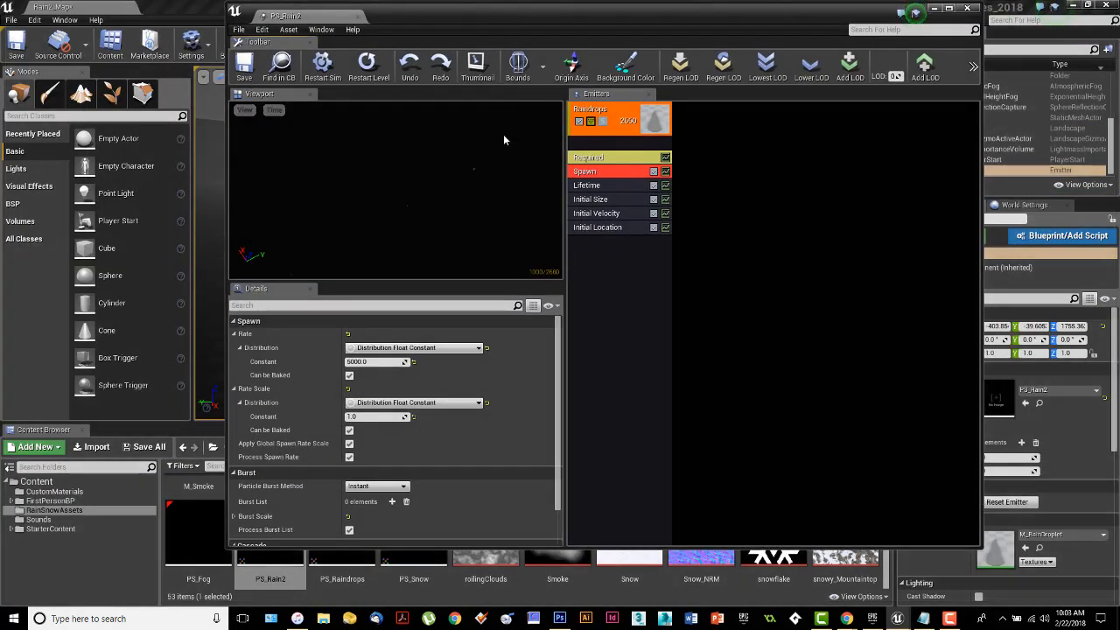
{"action": "left_click", "coordinate": [376, 362]}
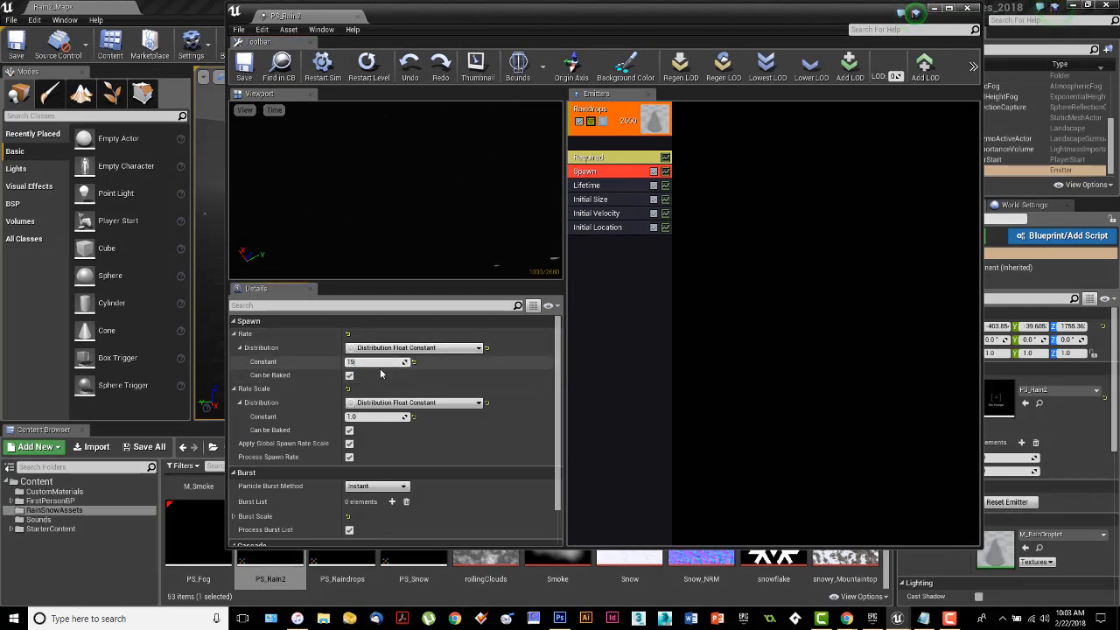
{"action": "key", "text": "Return"}
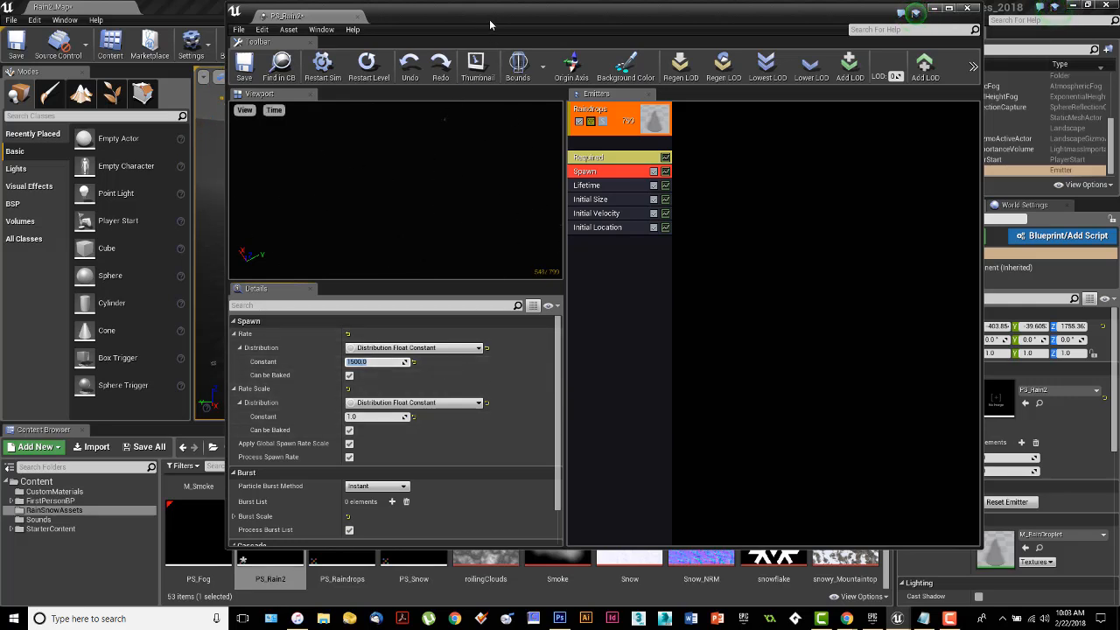
{"action": "left_click_drag", "start_coordinate": [490, 25], "coordinate": [479, 295]}
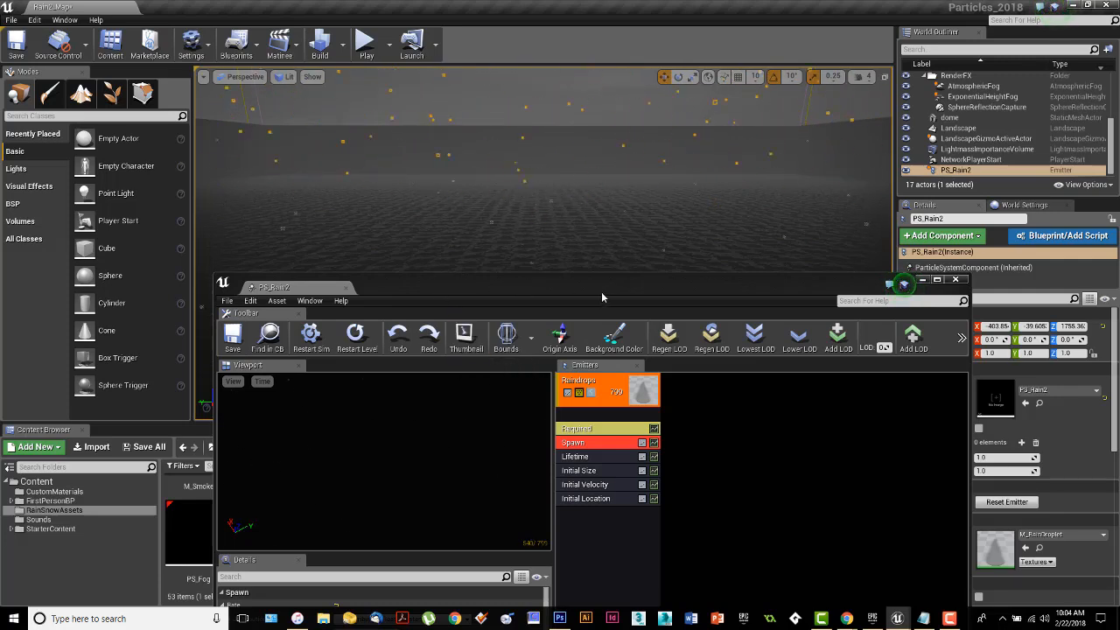
Bring the particle editor back into full view and add GPU Sprites type data to the Raindrops emitter.
{"action": "left_click_drag", "start_coordinate": [602, 297], "coordinate": [611, 313]}
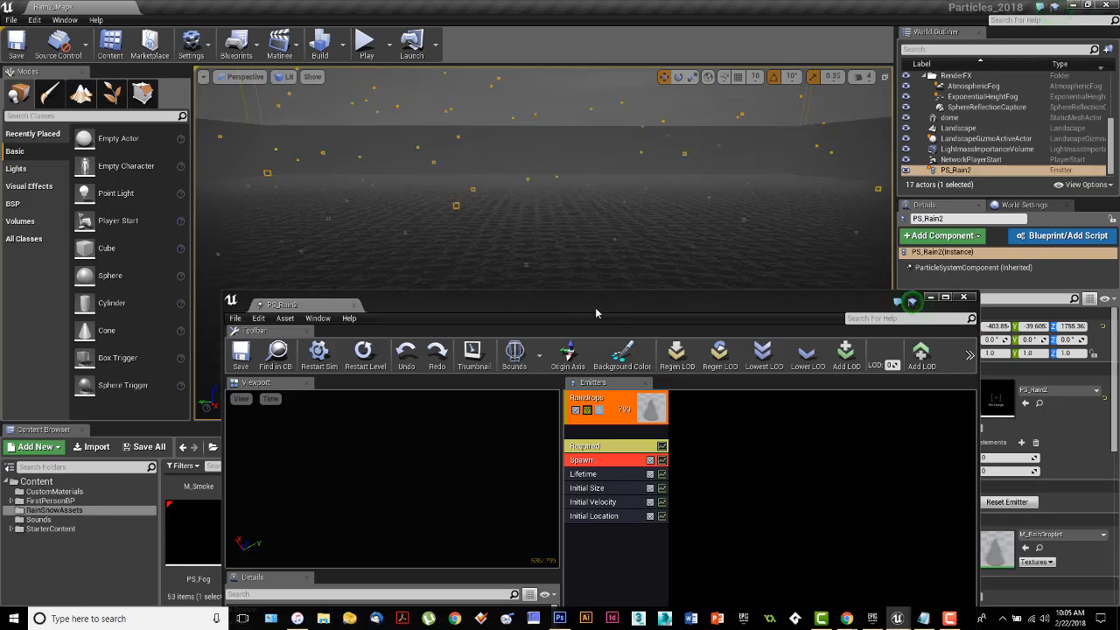
{"action": "left_click_drag", "start_coordinate": [595, 313], "coordinate": [573, 61]}
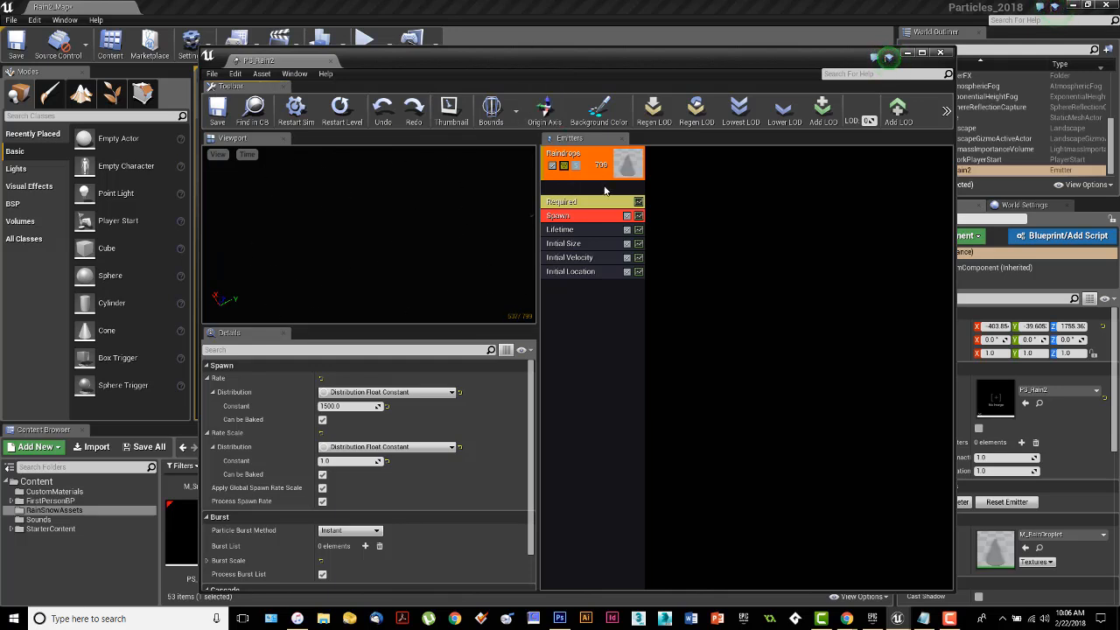
{"action": "right_click", "coordinate": [577, 191]}
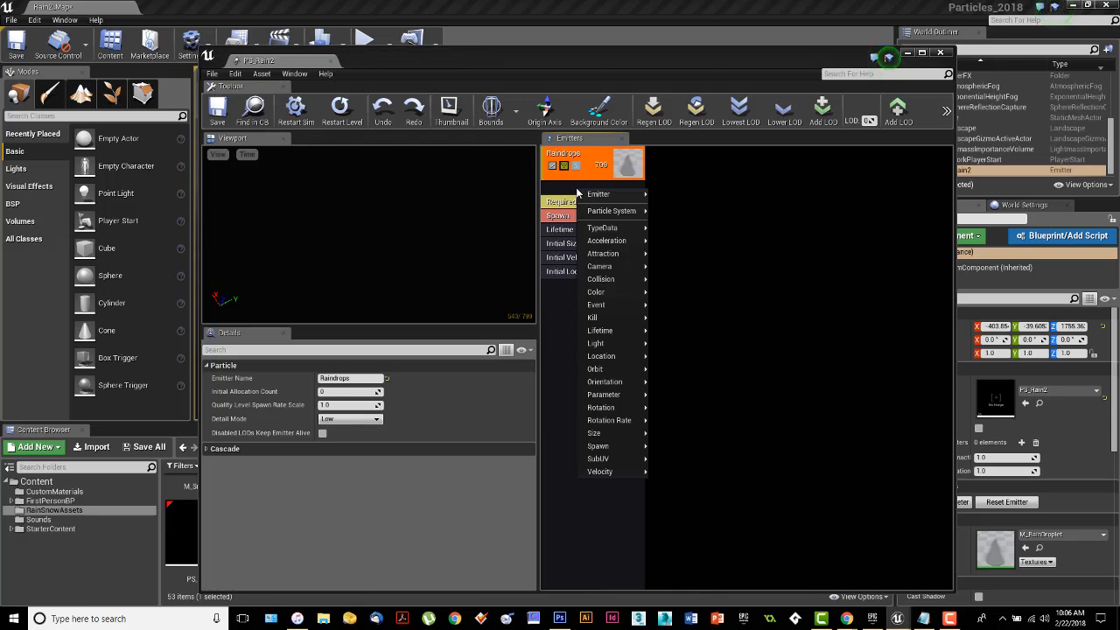
{"action": "mouse_move", "coordinate": [598, 229]}
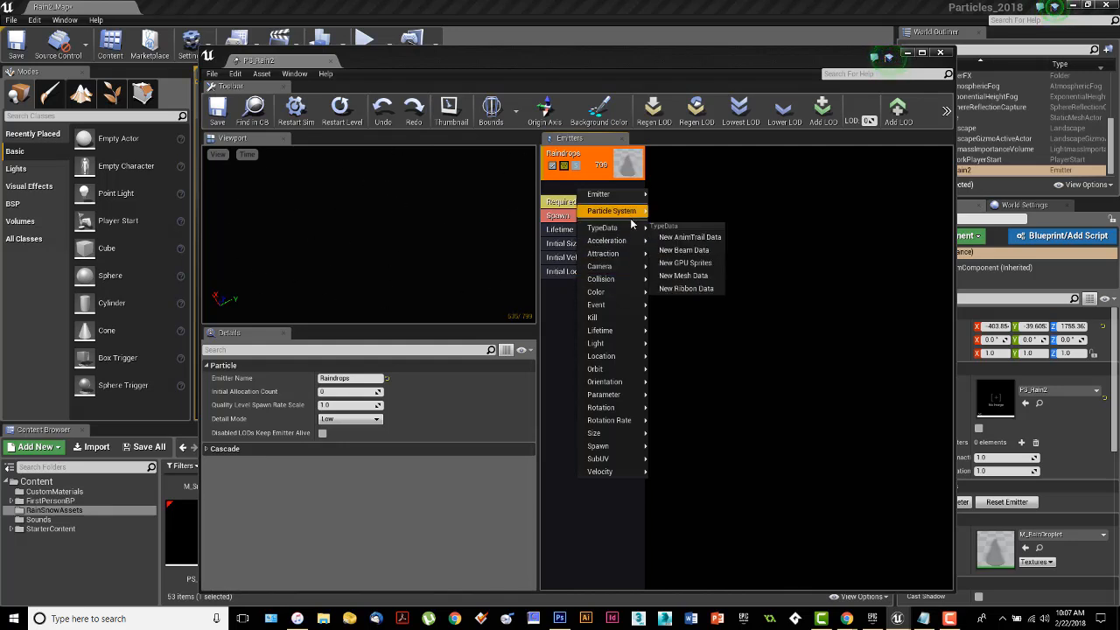
{"action": "left_click", "coordinate": [706, 264]}
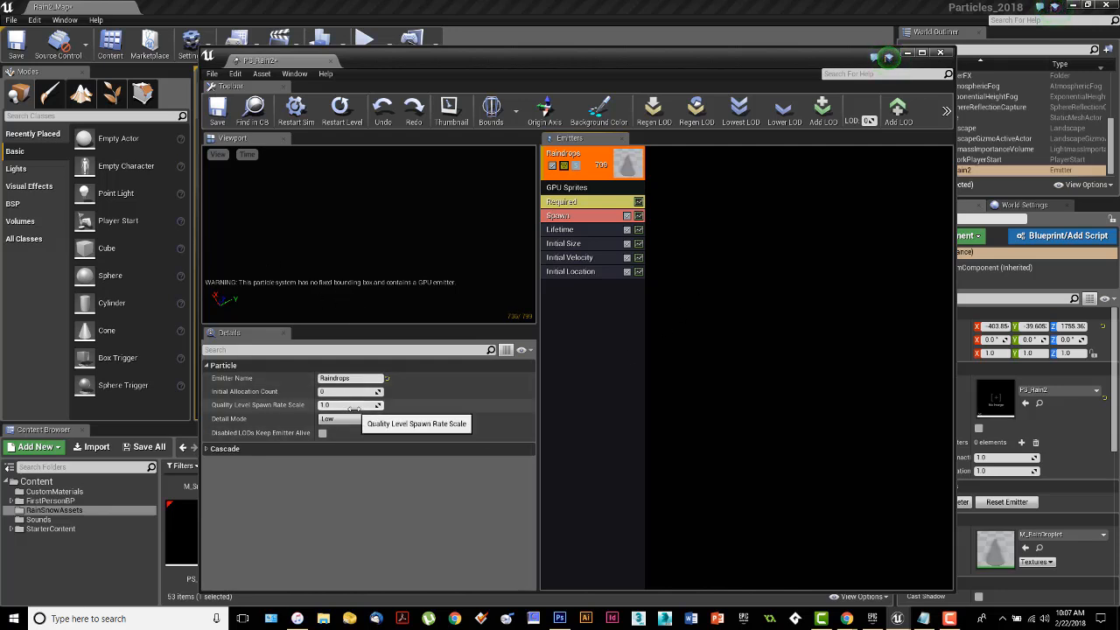
Set the GPU Sprites module's Camera Motion Blur Amount to 1.0.
{"action": "left_click", "coordinate": [577, 188]}
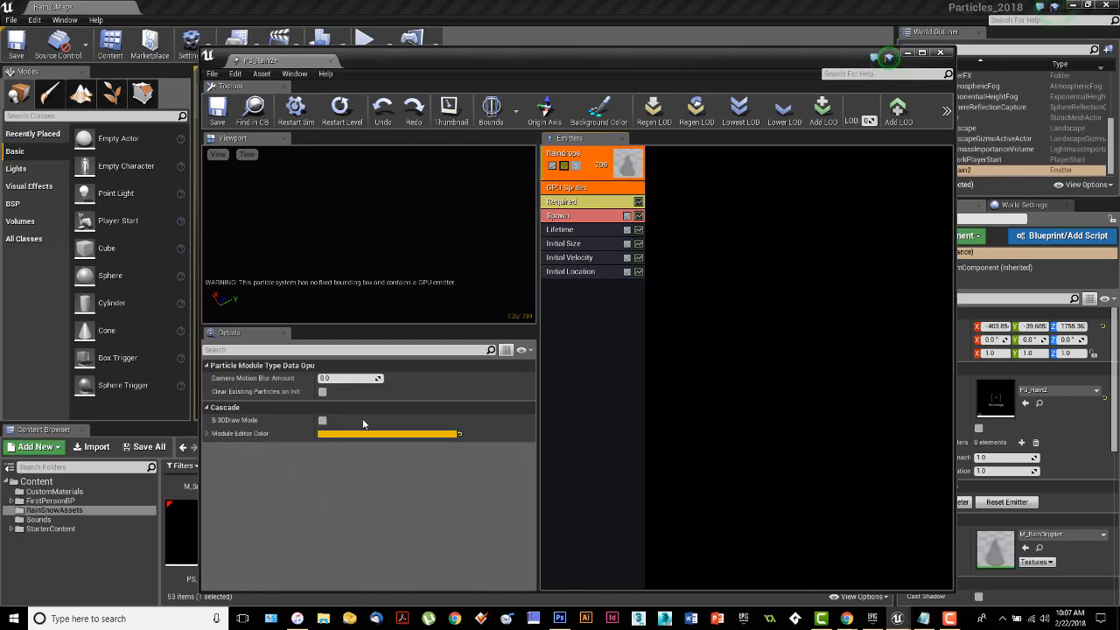
{"action": "left_click_drag", "start_coordinate": [323, 377], "coordinate": [350, 378]}
{"action": "left_click", "coordinate": [324, 378]}
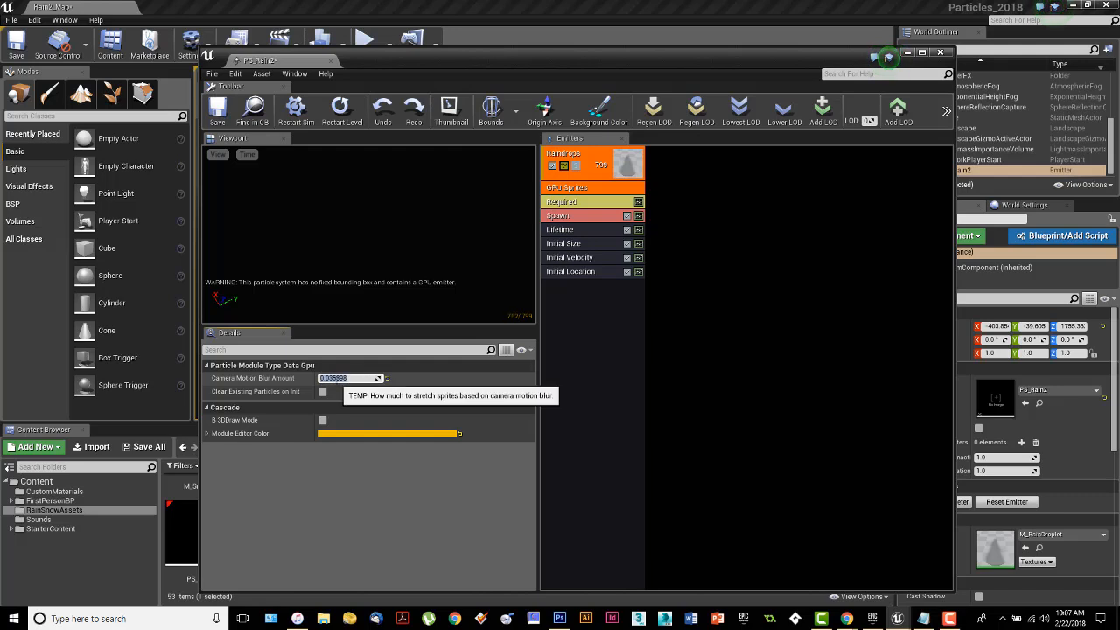
{"action": "type", "text": "1.0"}
{"action": "key", "text": "Return"}
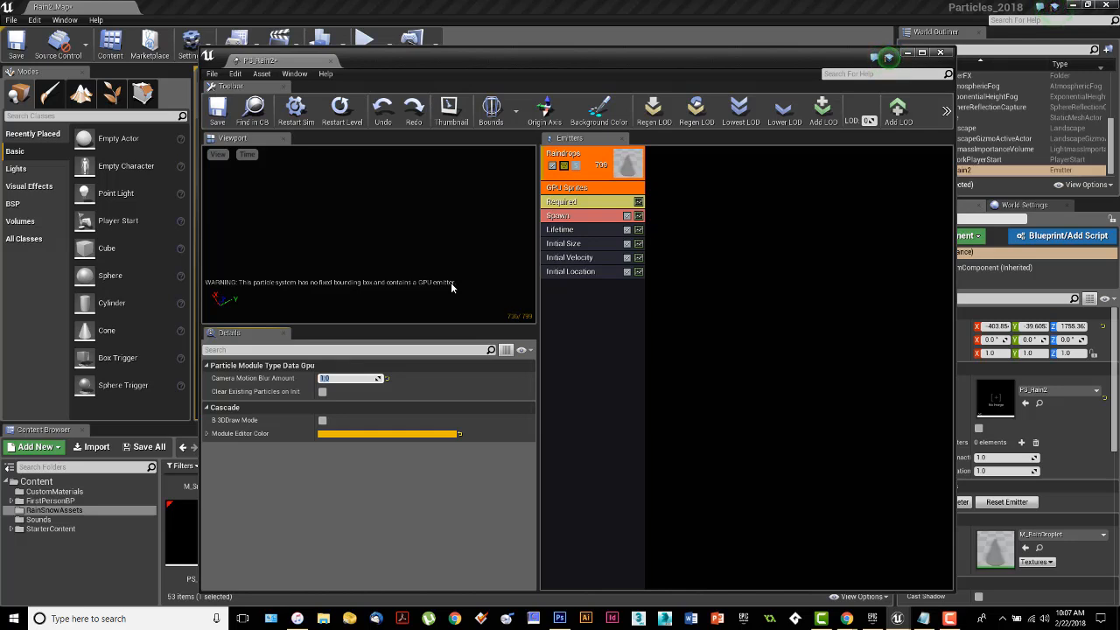
Set fixed bounds for the particle system and check them by briefly displaying the bounds.
{"action": "left_click", "coordinate": [516, 114]}
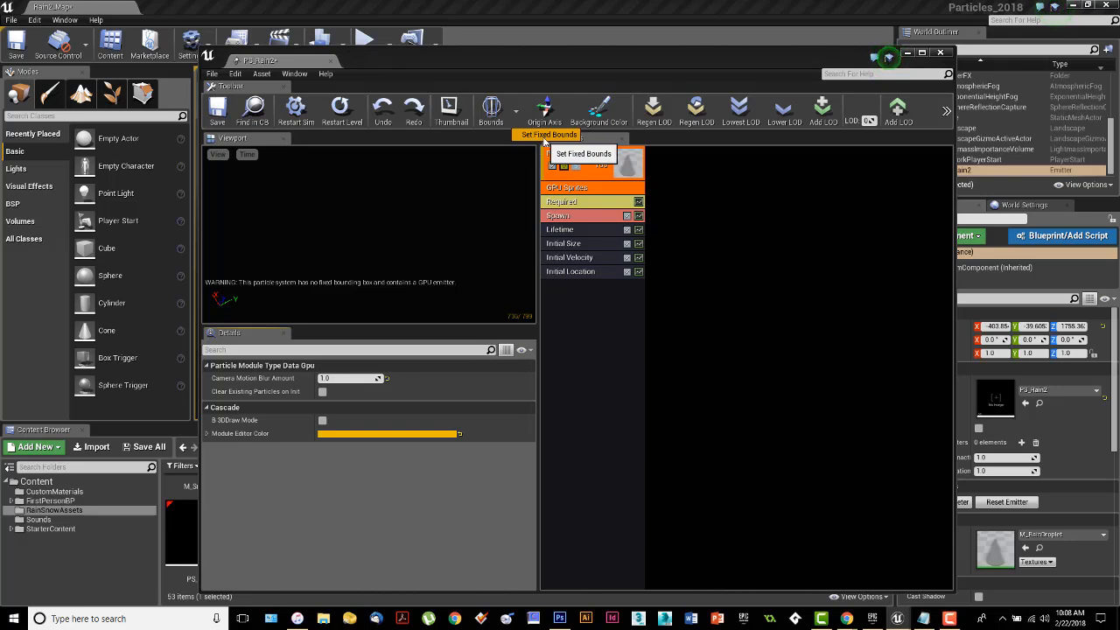
{"action": "left_click", "coordinate": [549, 137]}
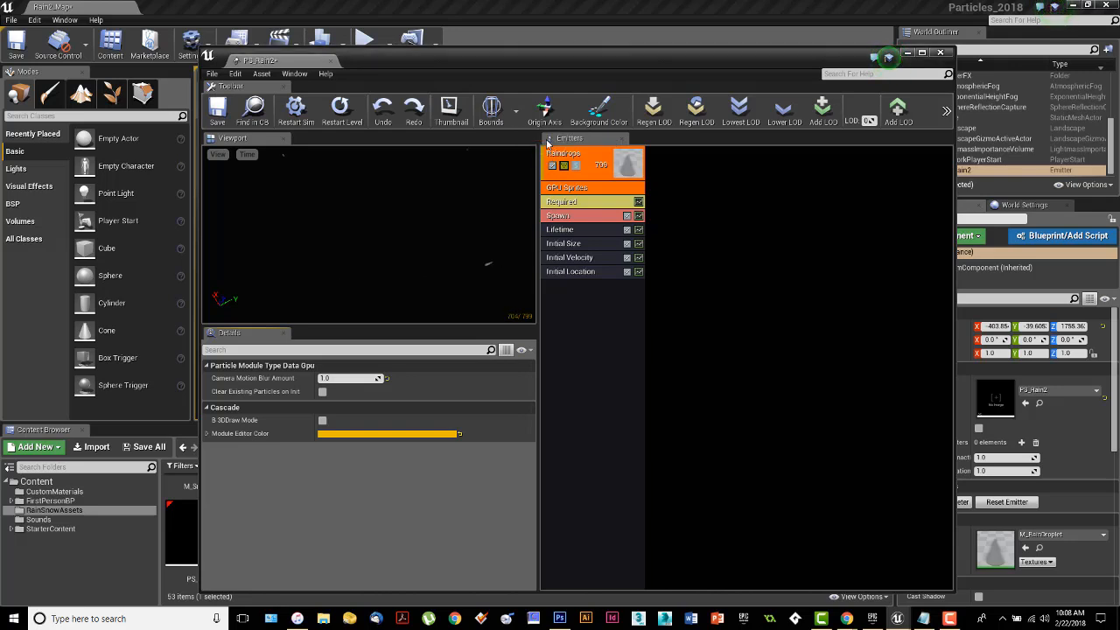
{"action": "left_click", "coordinate": [490, 107]}
{"action": "left_click_drag", "start_coordinate": [420, 246], "coordinate": [437, 229]}
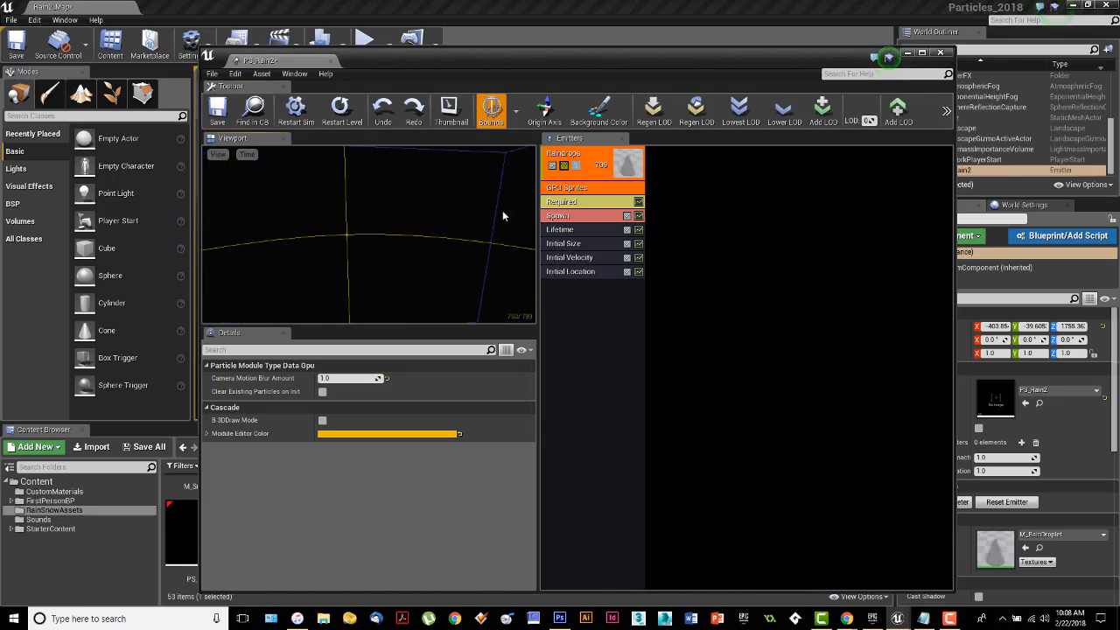
{"action": "left_click", "coordinate": [490, 108]}
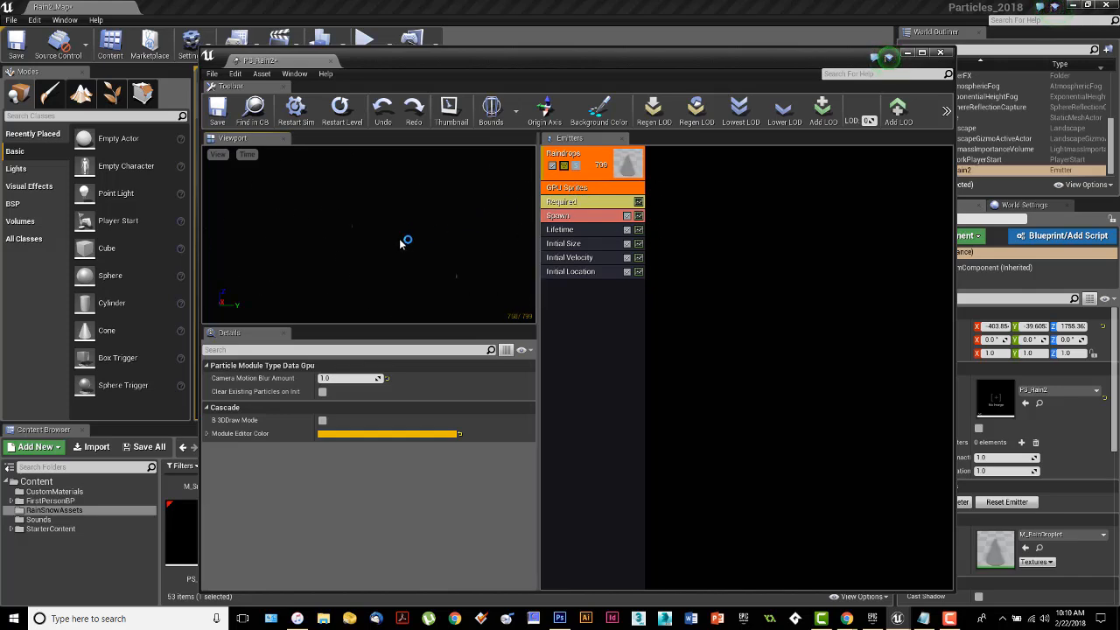
Uncover the level viewport and focus the view on the PS_Rain2 emitter.
{"action": "left_click_drag", "start_coordinate": [517, 50], "coordinate": [473, 405]}
{"action": "right_click_drag", "start_coordinate": [531, 290], "coordinate": [578, 319]}
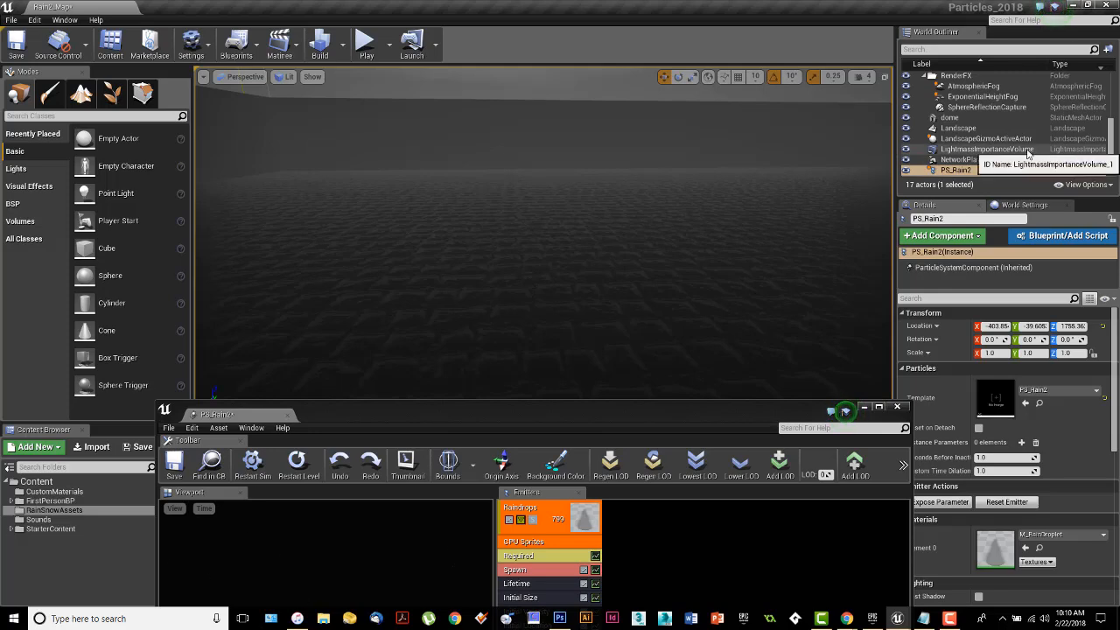
{"action": "left_click", "coordinate": [966, 172]}
{"action": "double_click", "coordinate": [966, 172]}
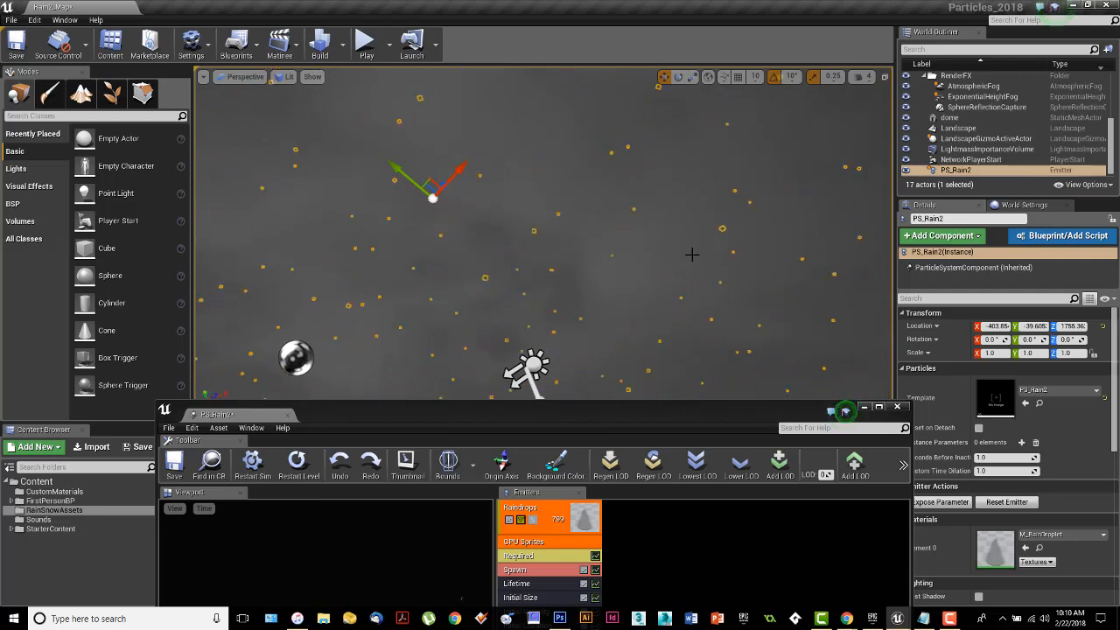
{"action": "right_click_drag", "start_coordinate": [692, 255], "coordinate": [639, 261]}
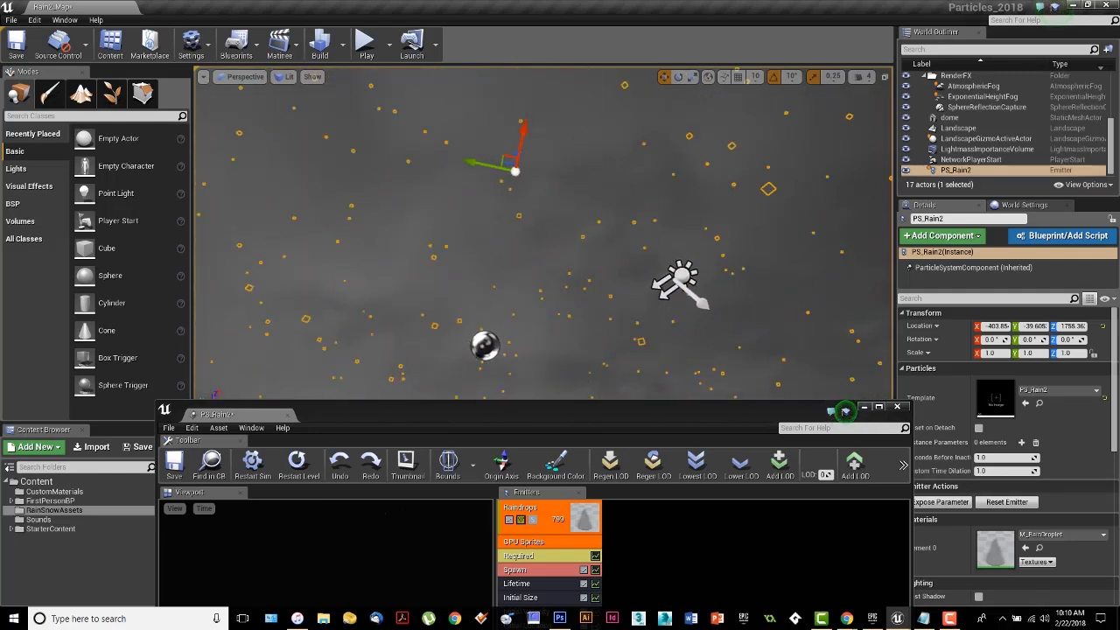
{"action": "key", "text": "e"}
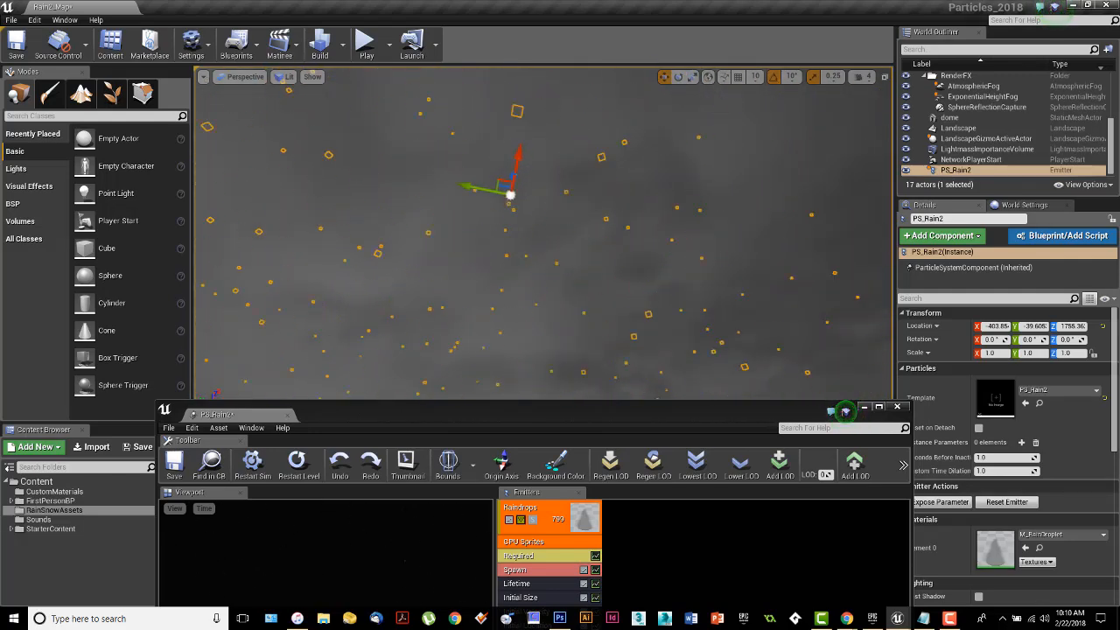
View the level across the ground and play-test it to examine the GPU-sprite rain.
{"action": "right_click_drag", "start_coordinate": [639, 261], "coordinate": [643, 376]}
{"action": "key", "text": "w"}
{"action": "right_click_drag", "start_coordinate": [687, 280], "coordinate": [691, 254]}
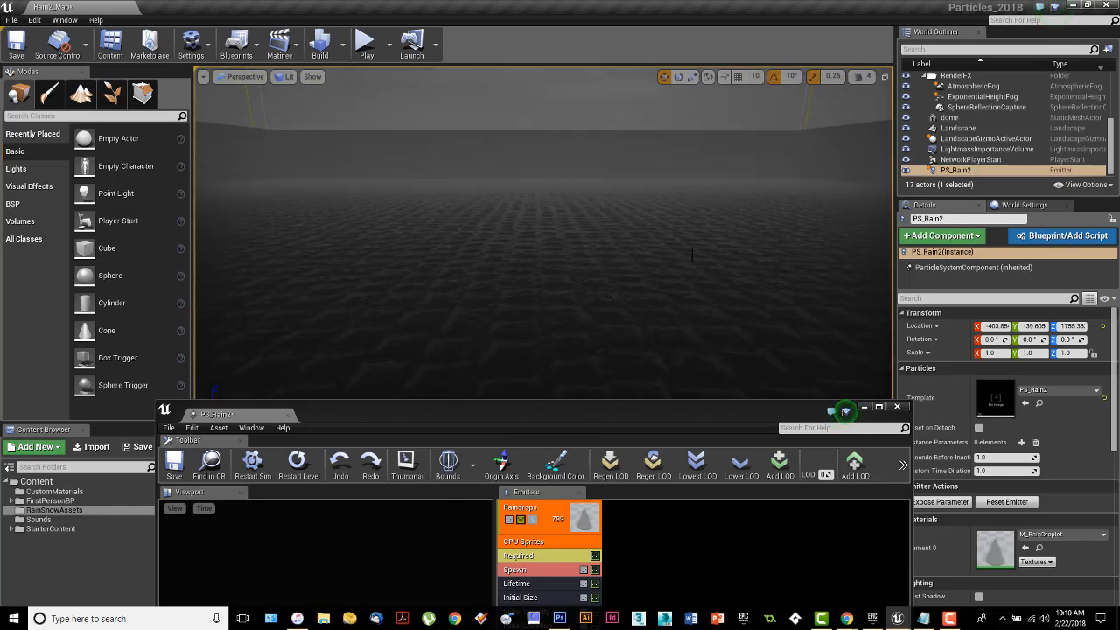
{"action": "left_click", "coordinate": [366, 44]}
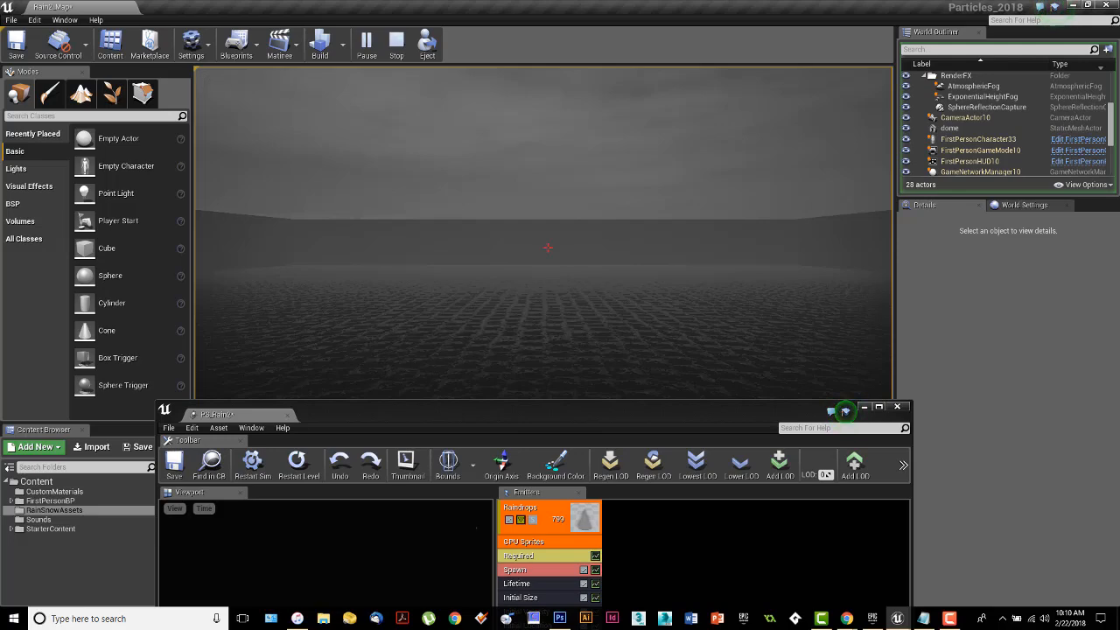
{"action": "key", "text": "Escape"}
Lower the PS_Rain2 emitter in the level to a Z location of about 1077.
{"action": "right_click_drag", "start_coordinate": [535, 200], "coordinate": [605, 36]}
{"action": "right_click_drag", "start_coordinate": [456, 187], "coordinate": [485, 118]}
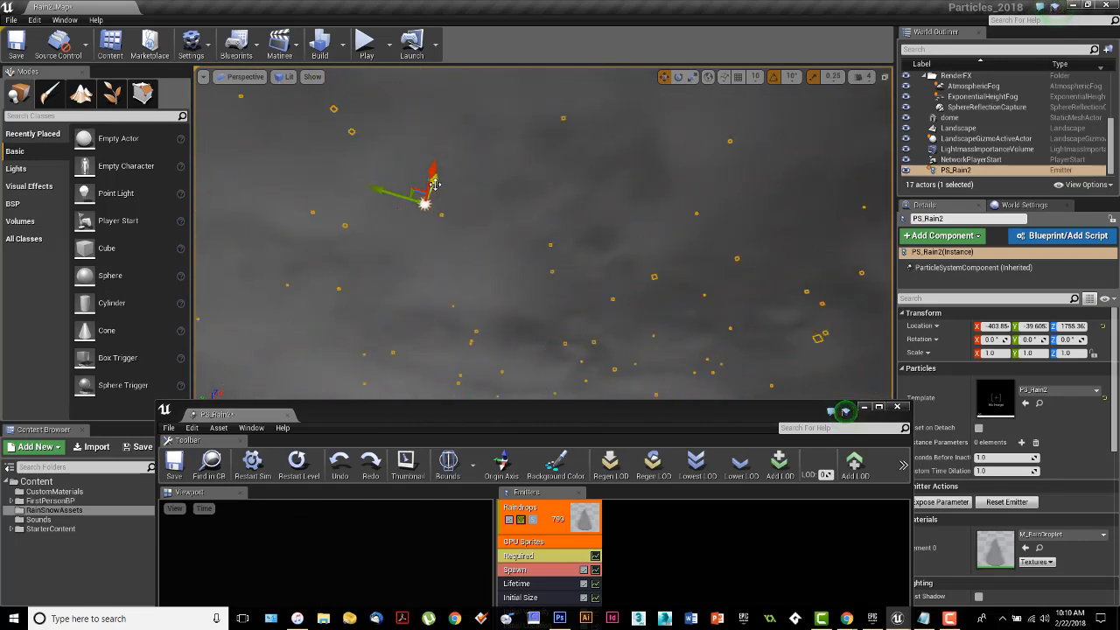
{"action": "left_click_drag", "start_coordinate": [434, 181], "coordinate": [362, 381]}
{"action": "right_click_drag", "start_coordinate": [363, 380], "coordinate": [366, 621]}
{"action": "right_click_drag", "start_coordinate": [343, 143], "coordinate": [310, 154]}
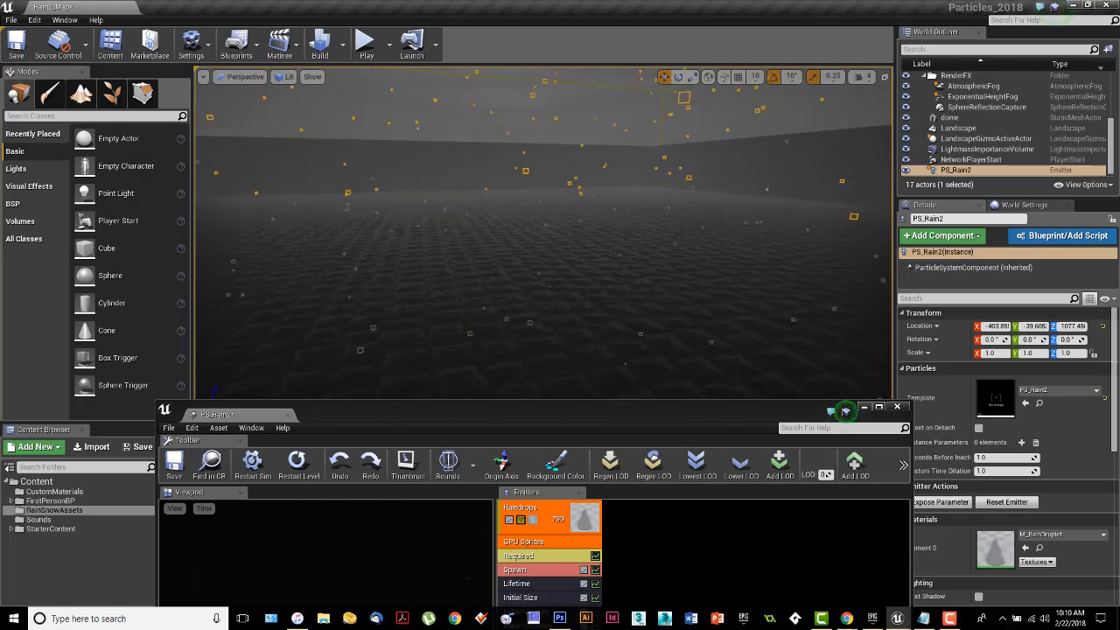
Play-test the level with the lowered emitter, then bring the particle editor back over the viewport.
{"action": "left_click", "coordinate": [367, 44]}
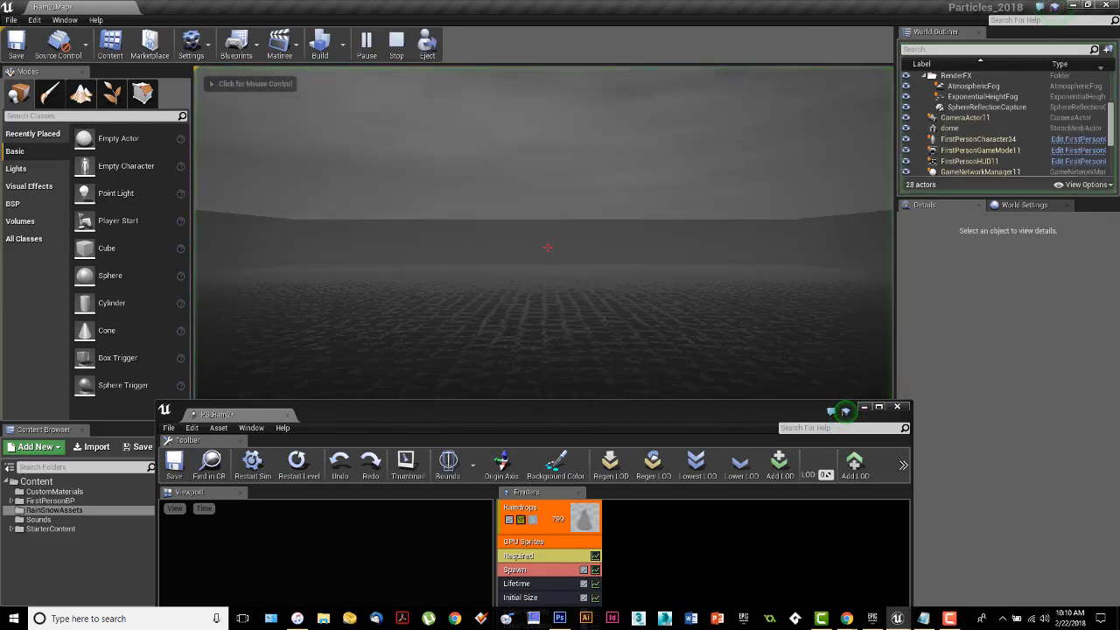
{"action": "left_click", "coordinate": [542, 245]}
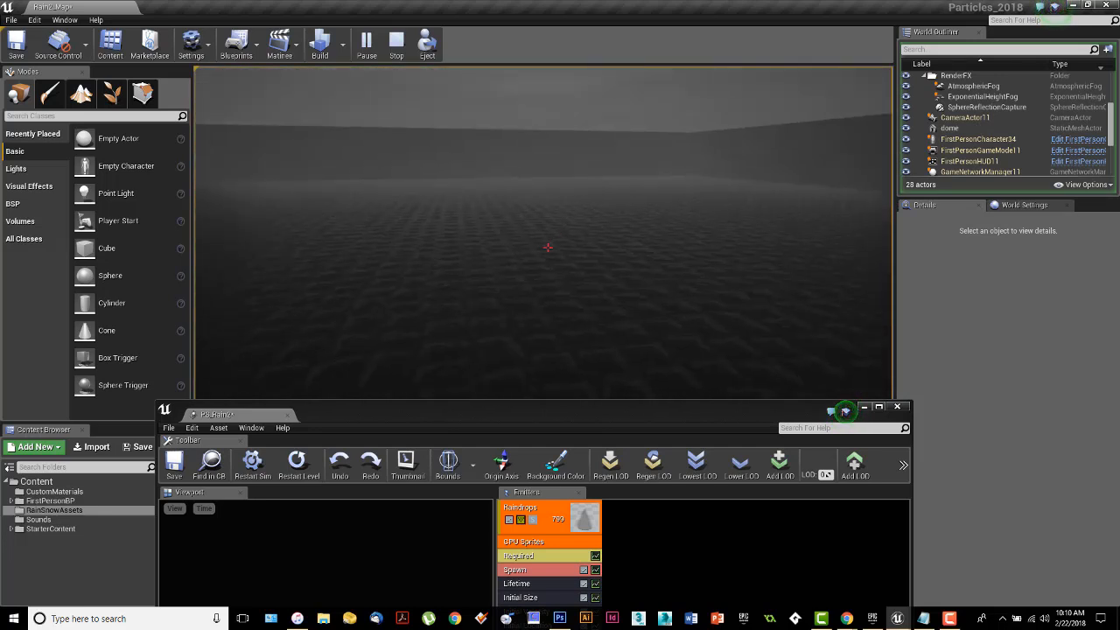
{"action": "key", "text": "Escape"}
{"action": "left_click_drag", "start_coordinate": [570, 416], "coordinate": [535, 70]}
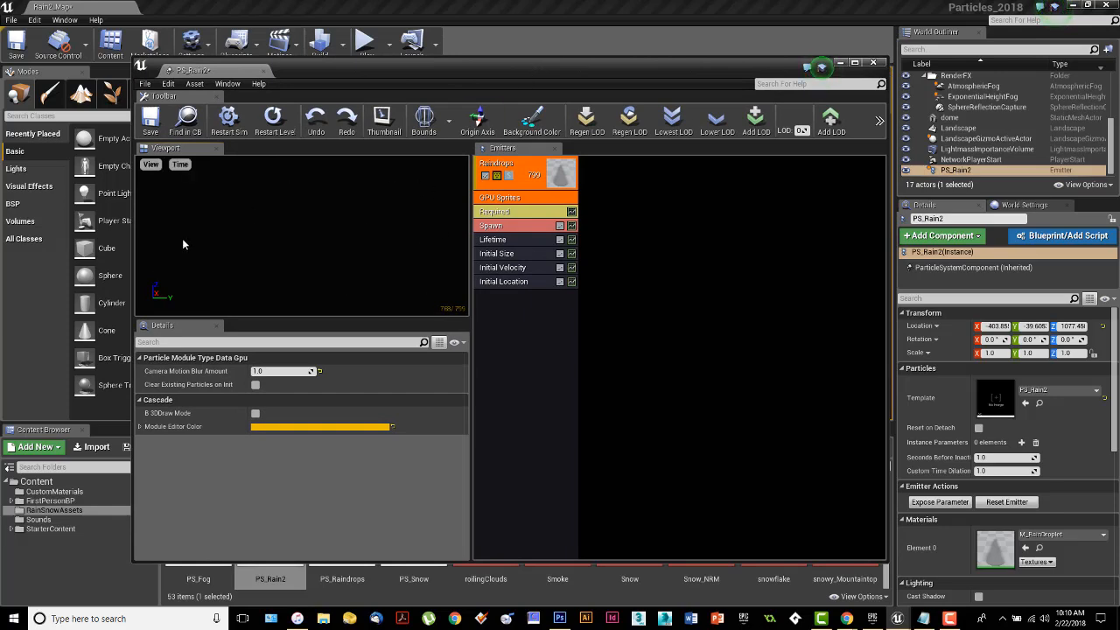